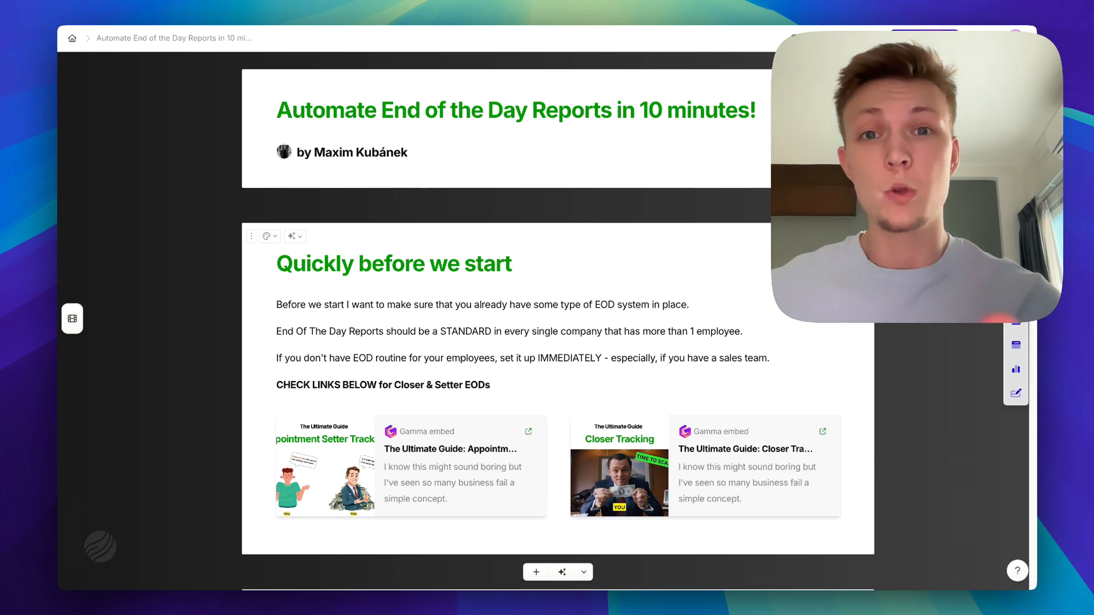
Scroll down the EOD guide to the 'Knowing what's going on' card on why EOD reports matter
scroll(558, 321, down, 5)
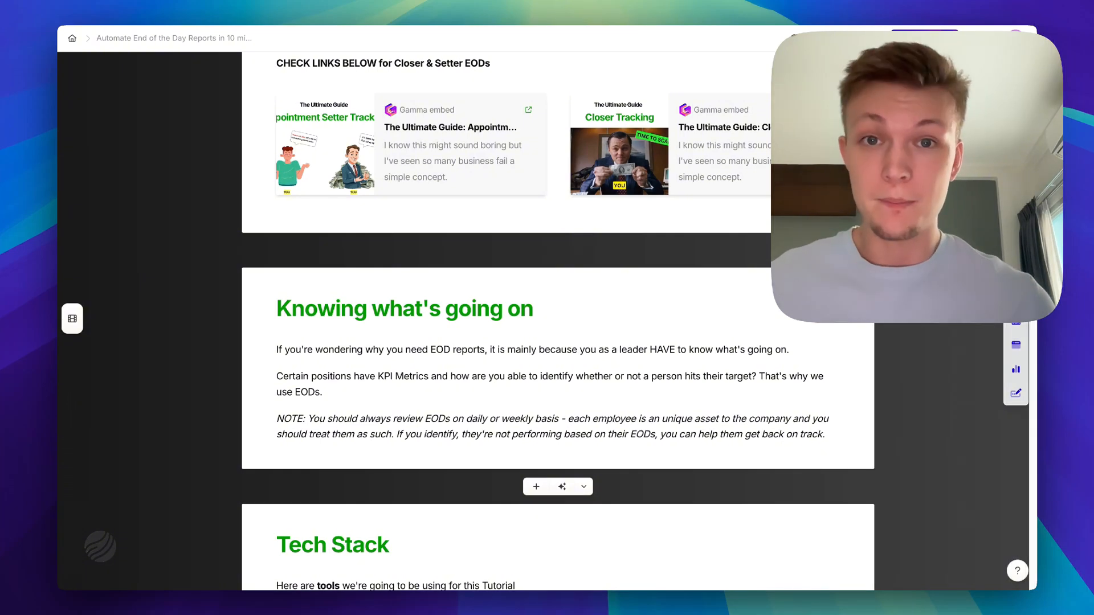
Scroll further down the Gamma document to the Tech Stack card listing the tutorial's tools
scroll(559, 324, down, 6)
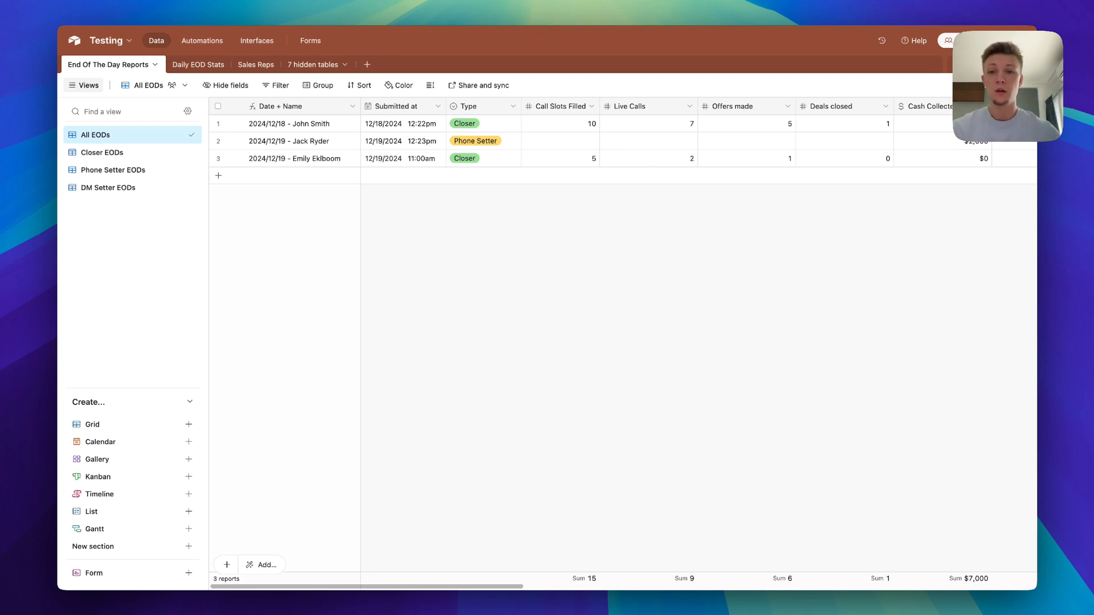
scroll(627, 342, right, 5)
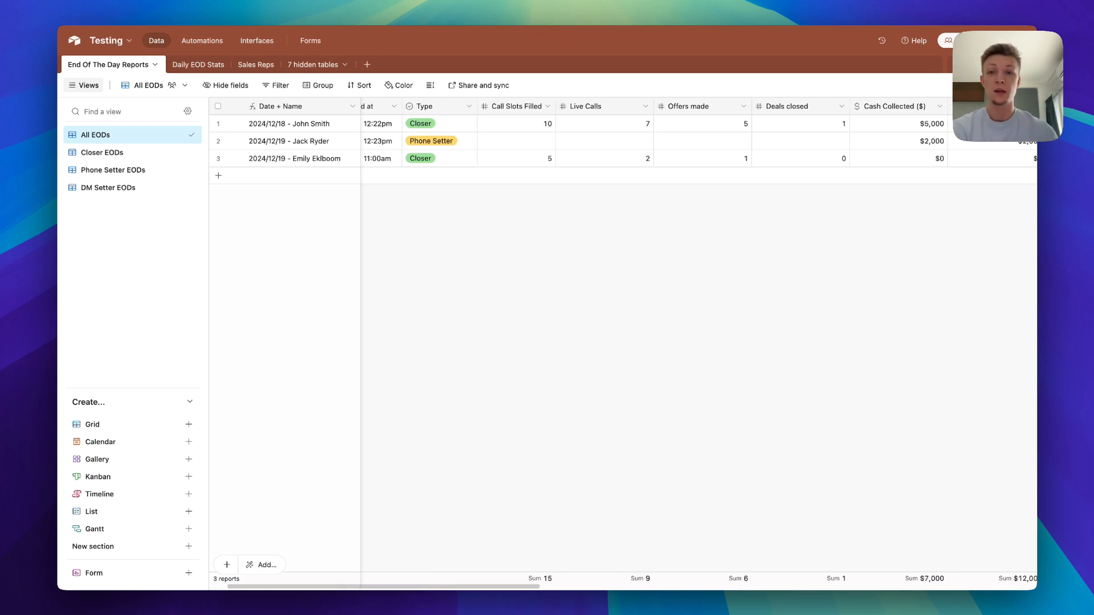
scroll(627, 342, right, 3)
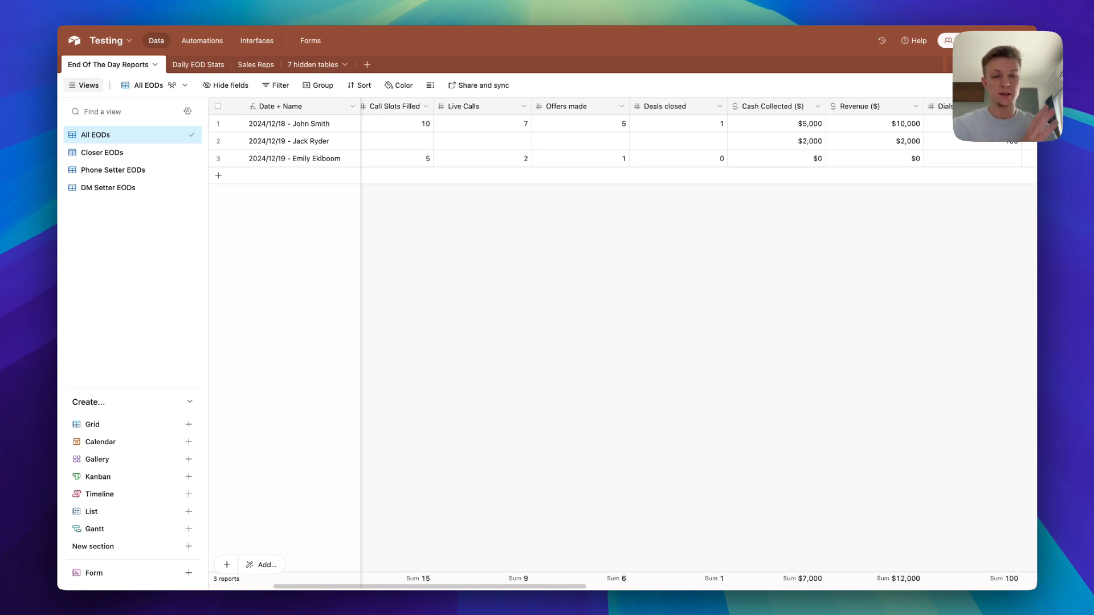
scroll(627, 342, left, 5)
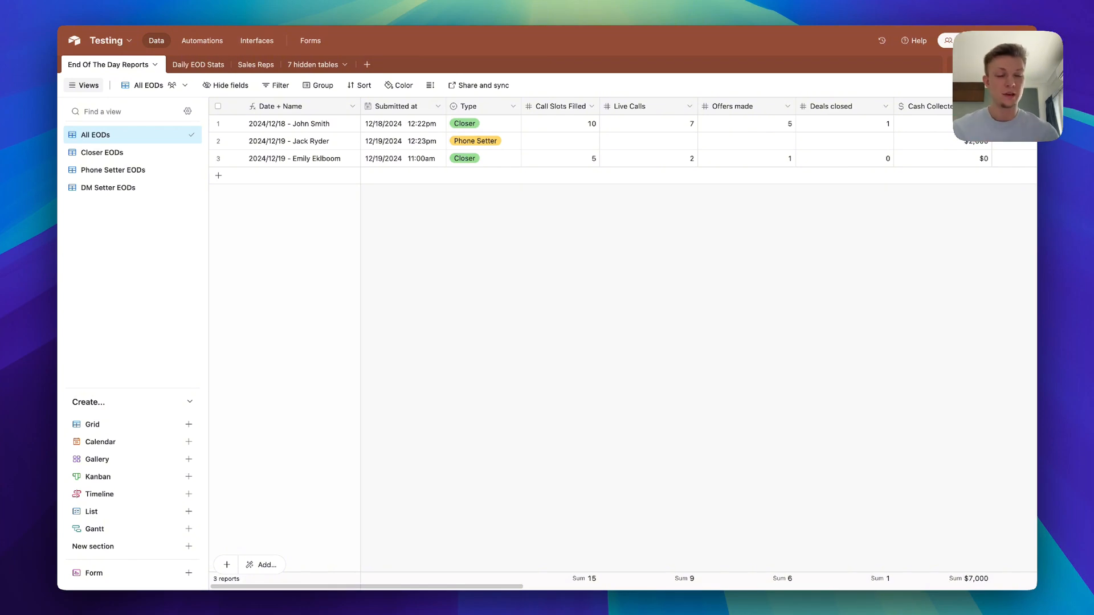
scroll(627, 342, right, 4)
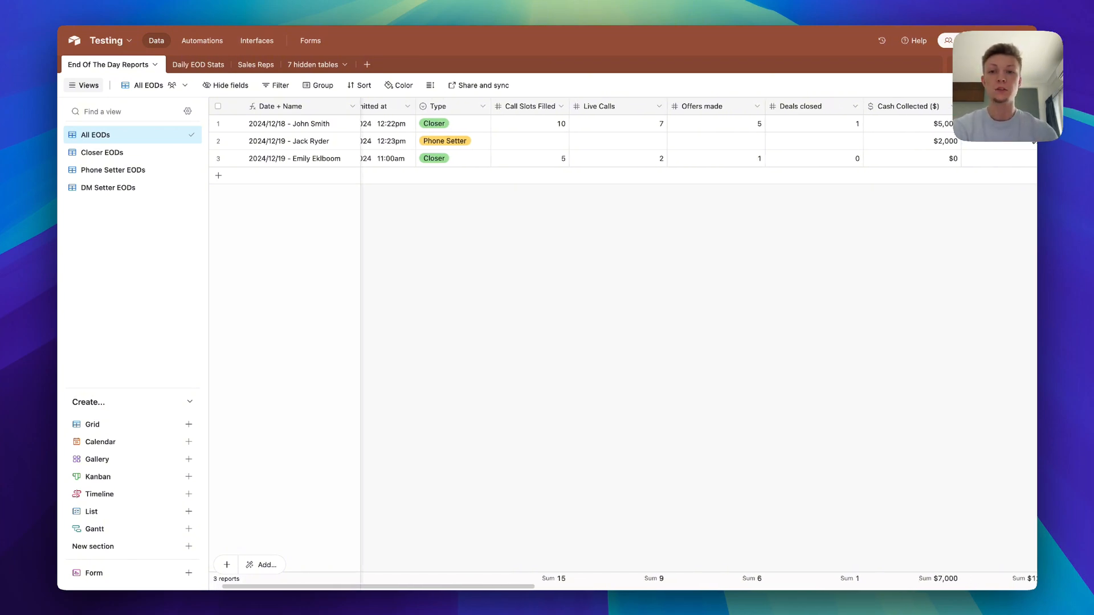
scroll(627, 342, right, 5)
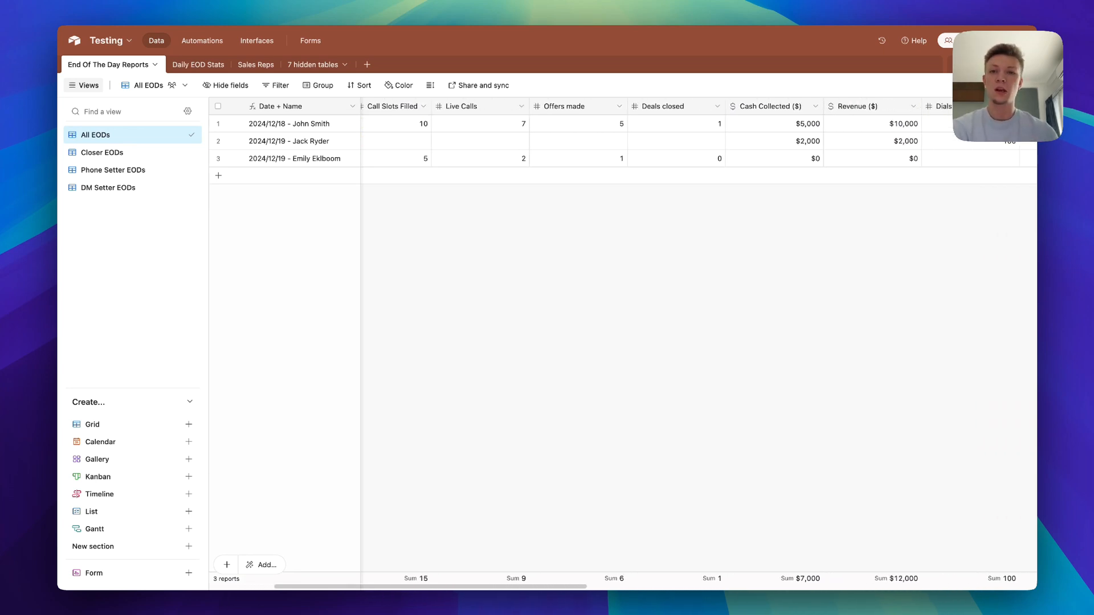
scroll(627, 342, right, 5)
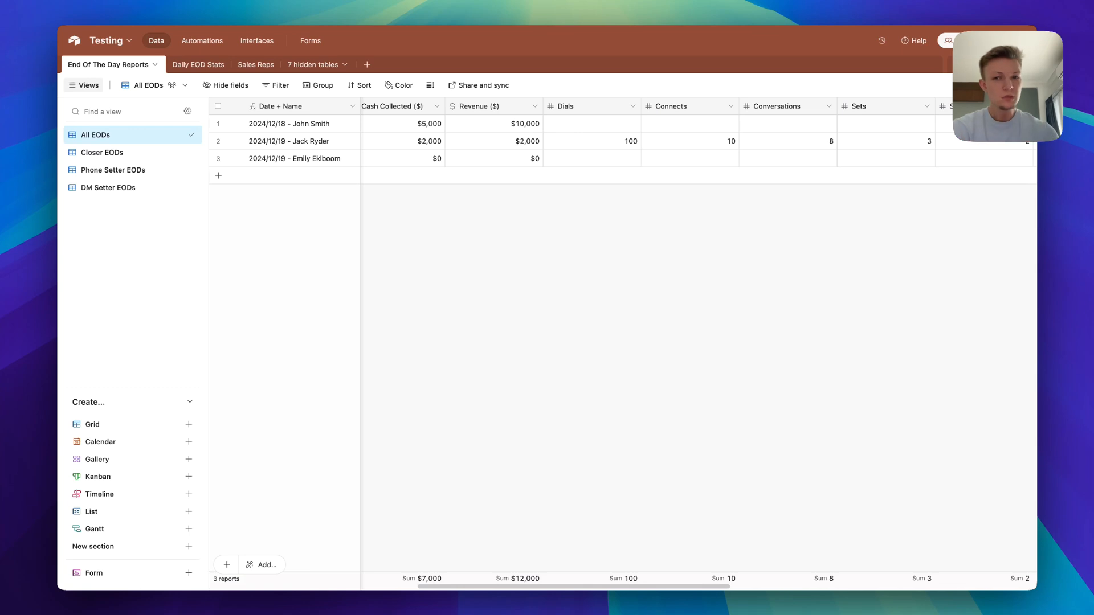
scroll(627, 342, right, 9)
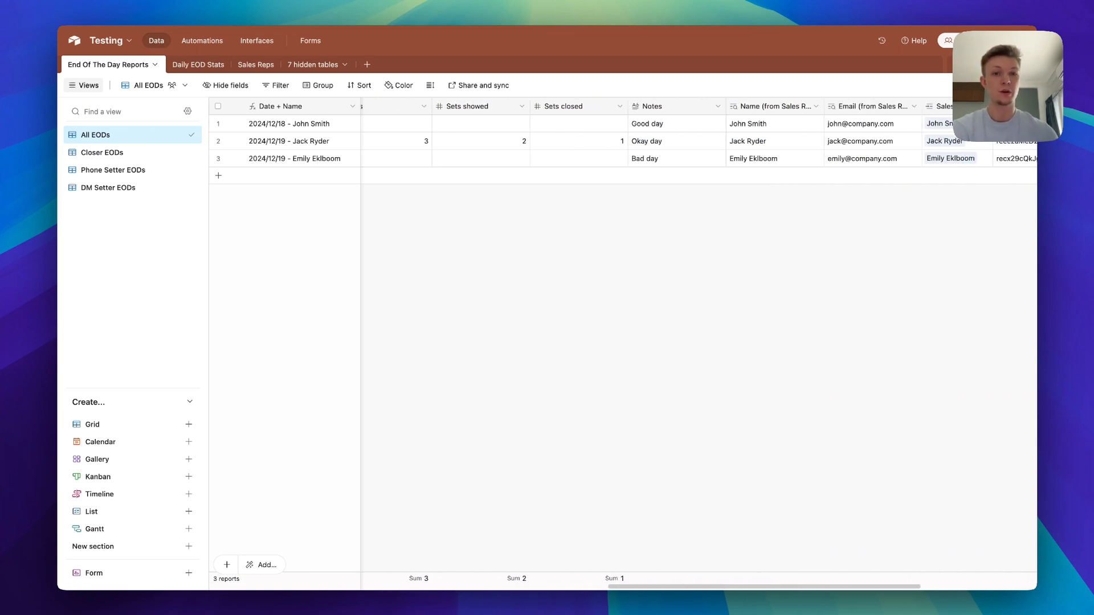
scroll(627, 342, right, 3)
scroll(627, 342, left, 15)
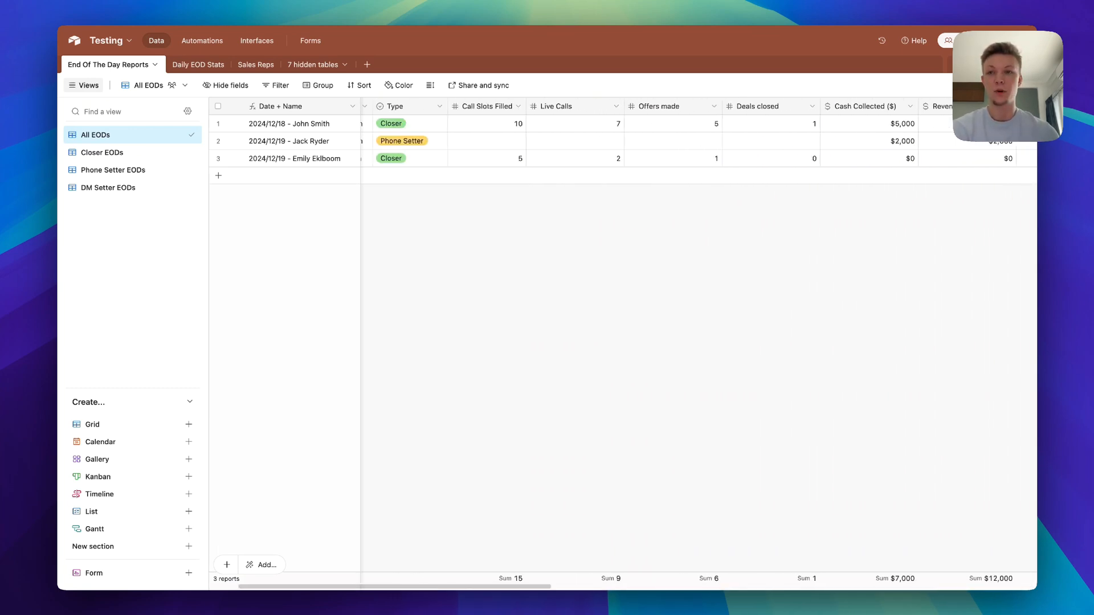
Browse the Sales Reps table's columns, then switch to the Daily EOD Stats table
click(256, 65)
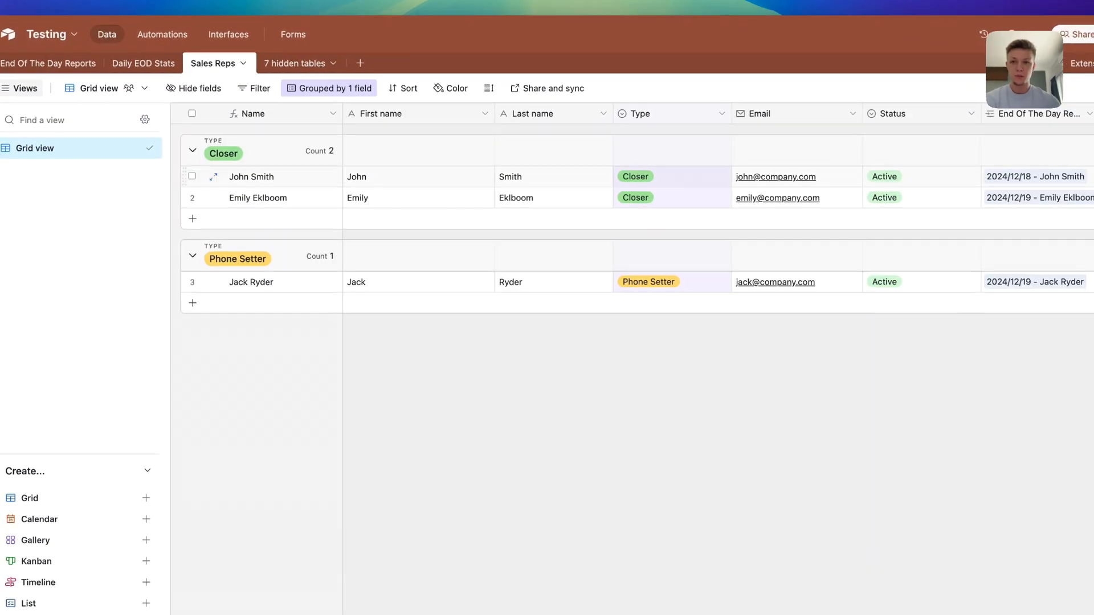
scroll(718, 216, right, 1)
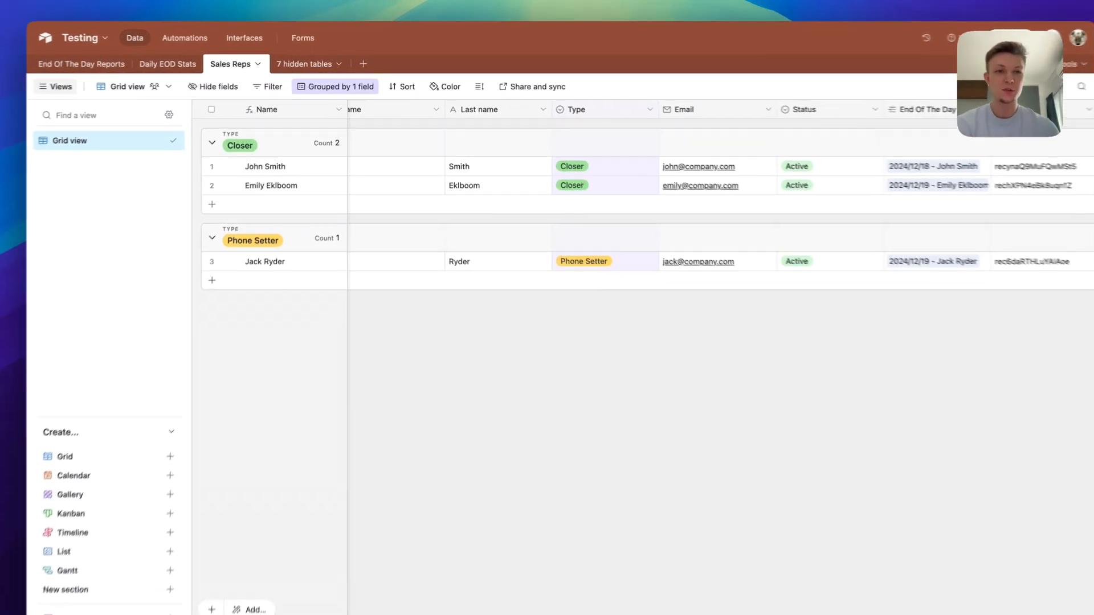
scroll(718, 216, left, 1)
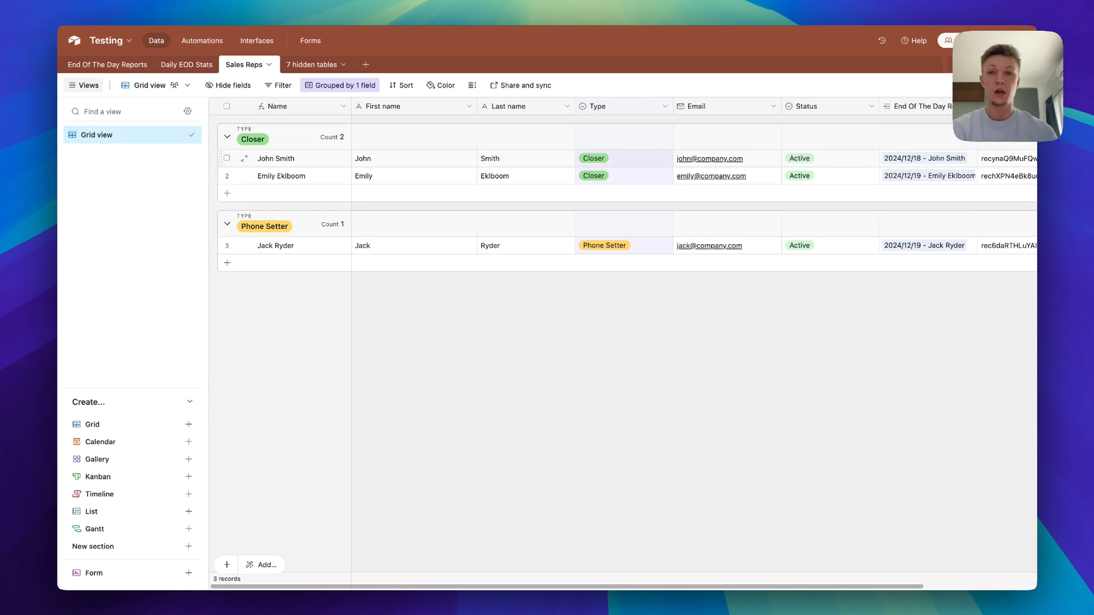
scroll(513, 160, right, 2)
scroll(570, 171, right, 4)
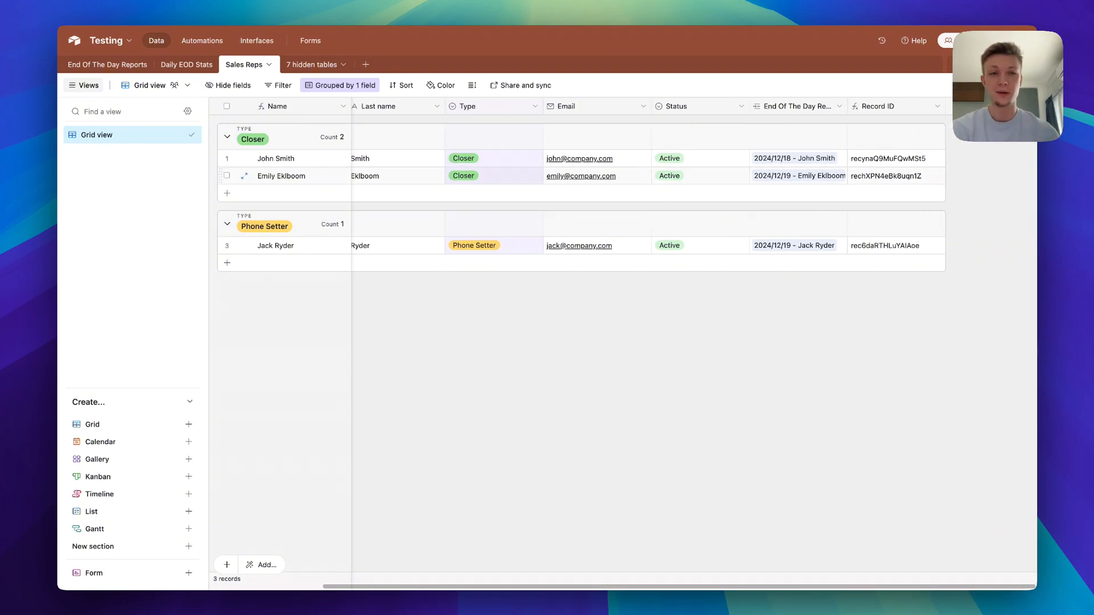
scroll(627, 342, left, 5)
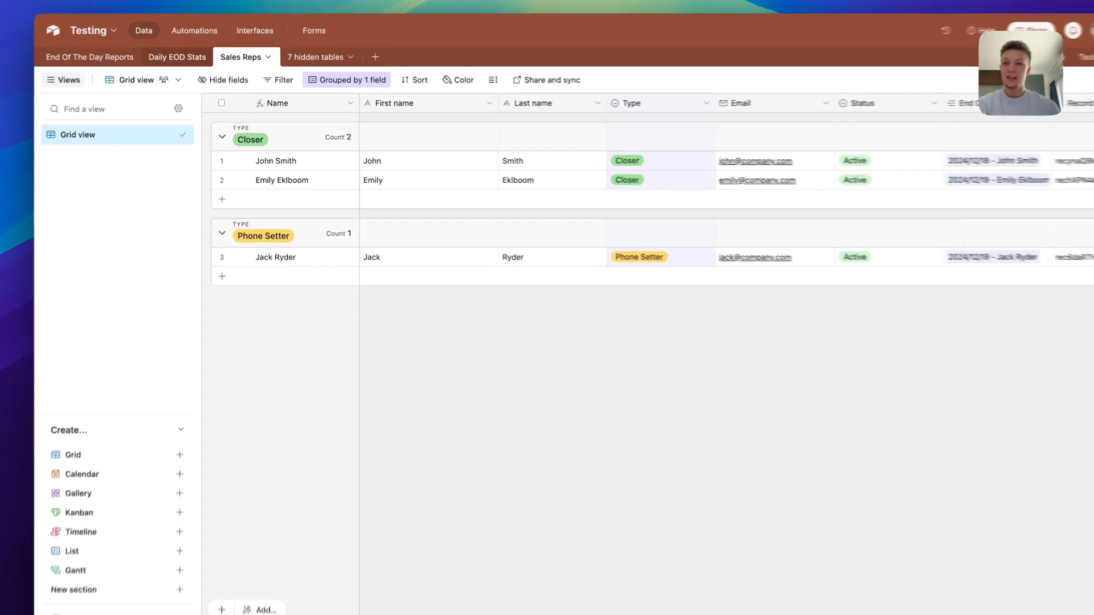
click(187, 65)
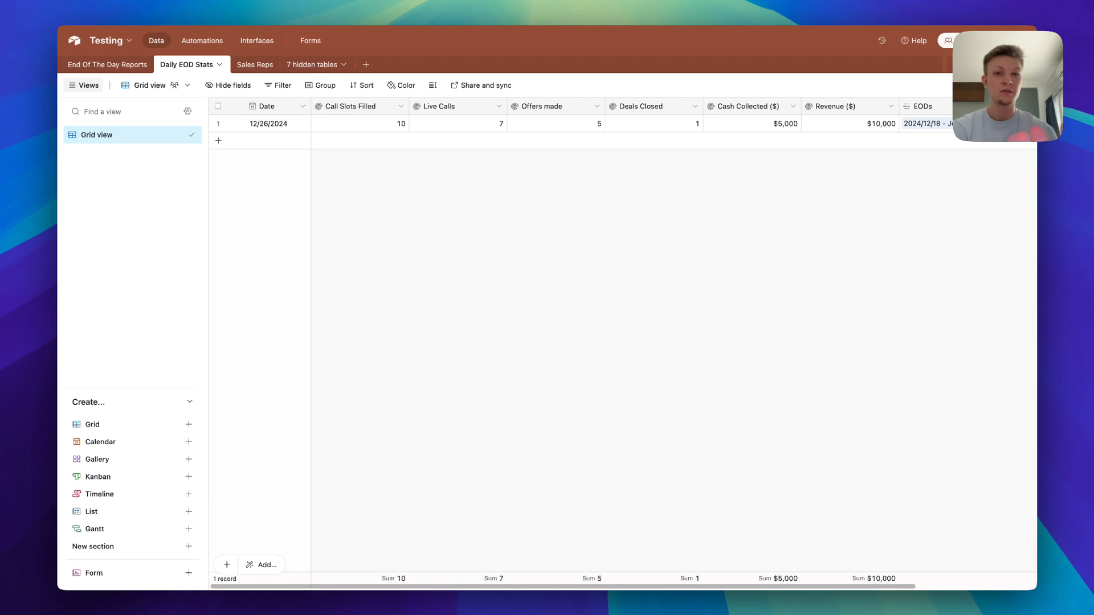
Scan across the 12/26/2024 Daily EOD Stats record, then return to End Of The Day Reports
scroll(627, 285, right, 5)
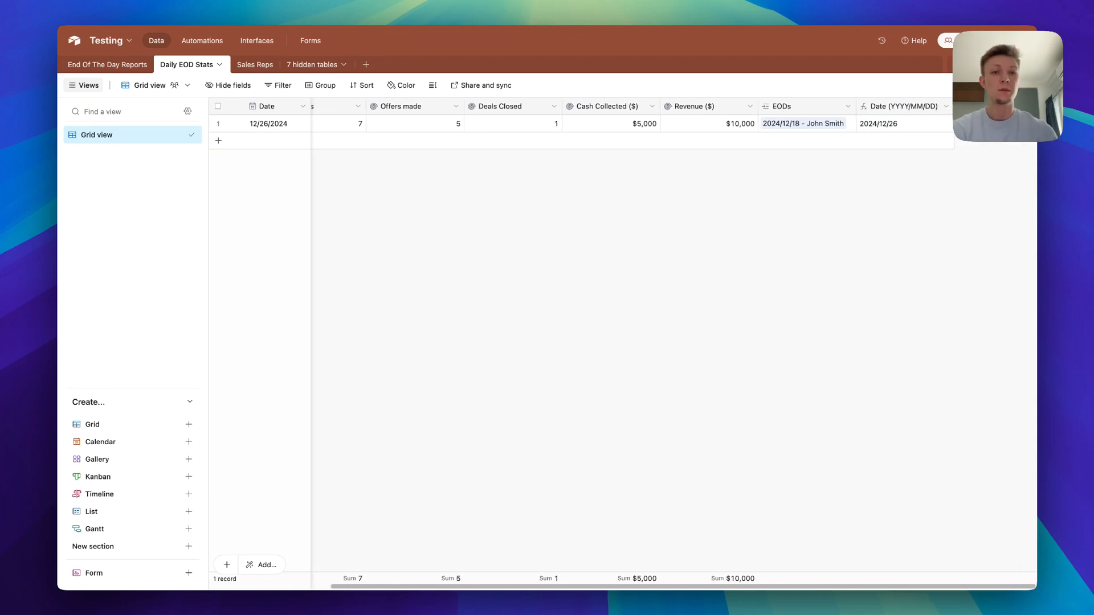
scroll(627, 285, left, 5)
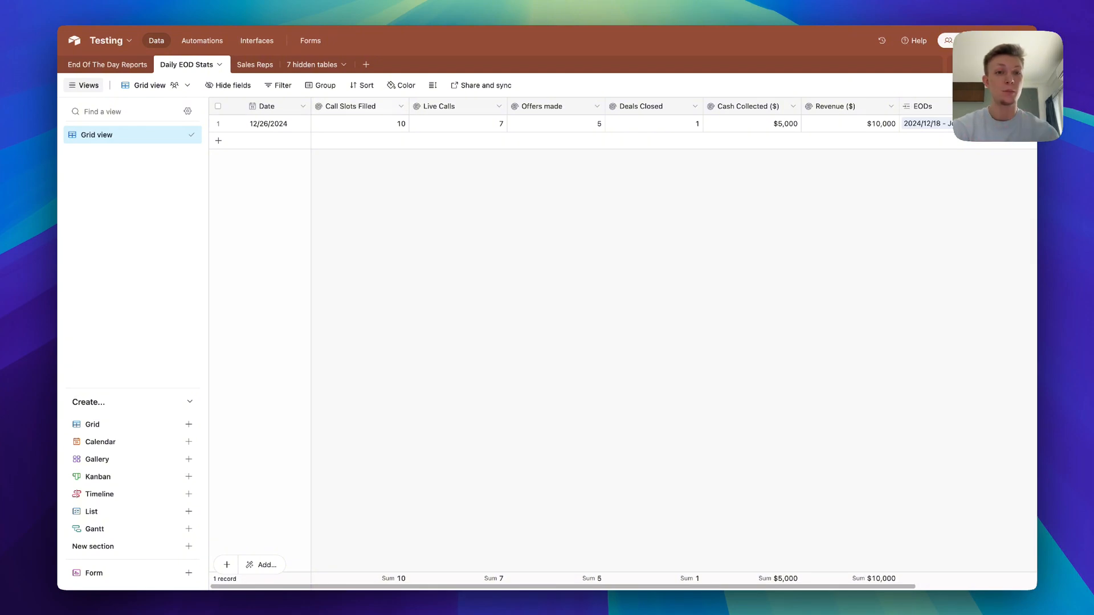
scroll(627, 285, right, 1)
scroll(627, 285, right, 5)
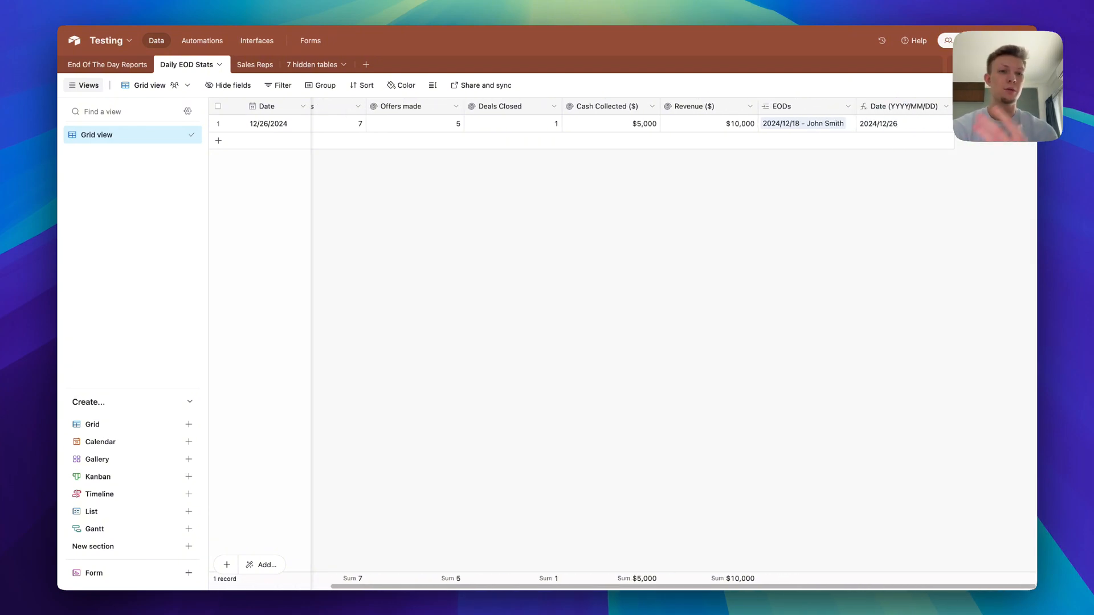
scroll(627, 285, left, 5)
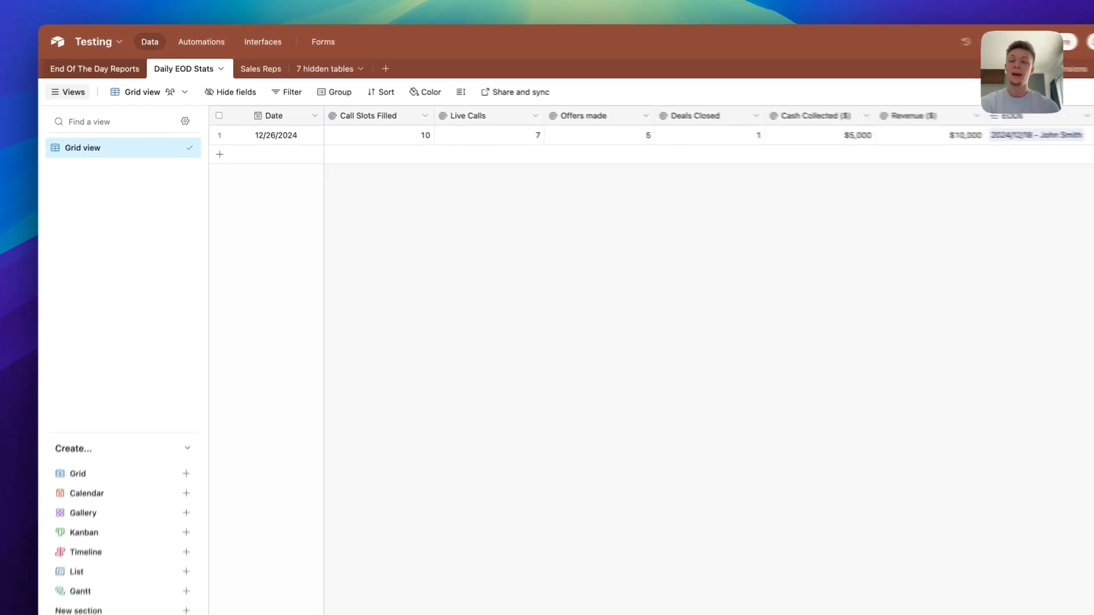
click(95, 69)
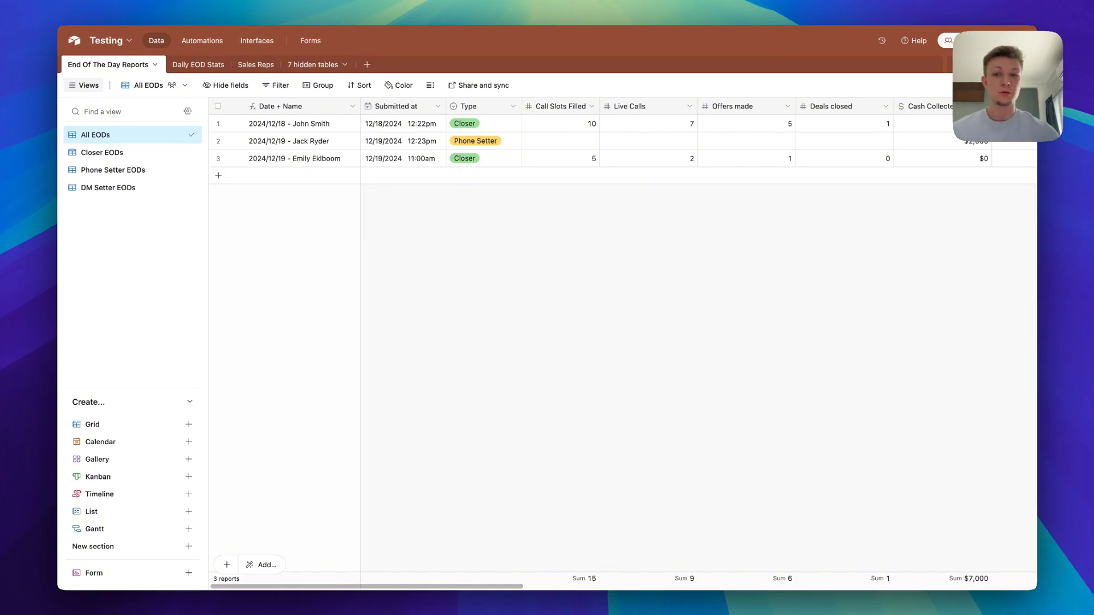
Check the Closer EODs and Phone Setter EODs views' Type filter and grouping, then return to All EODs
click(102, 152)
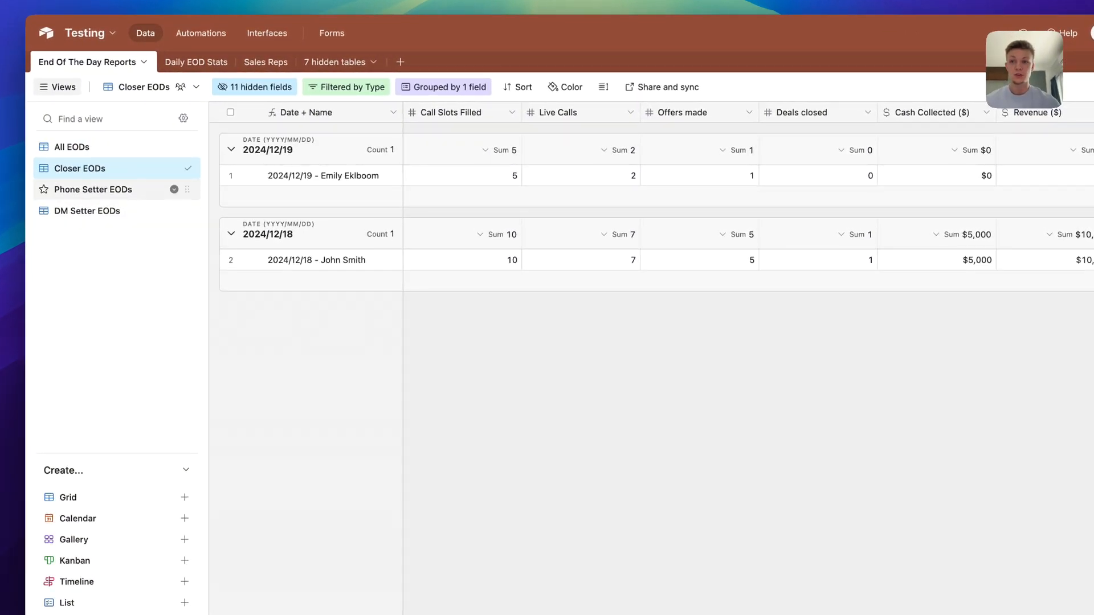
click(93, 189)
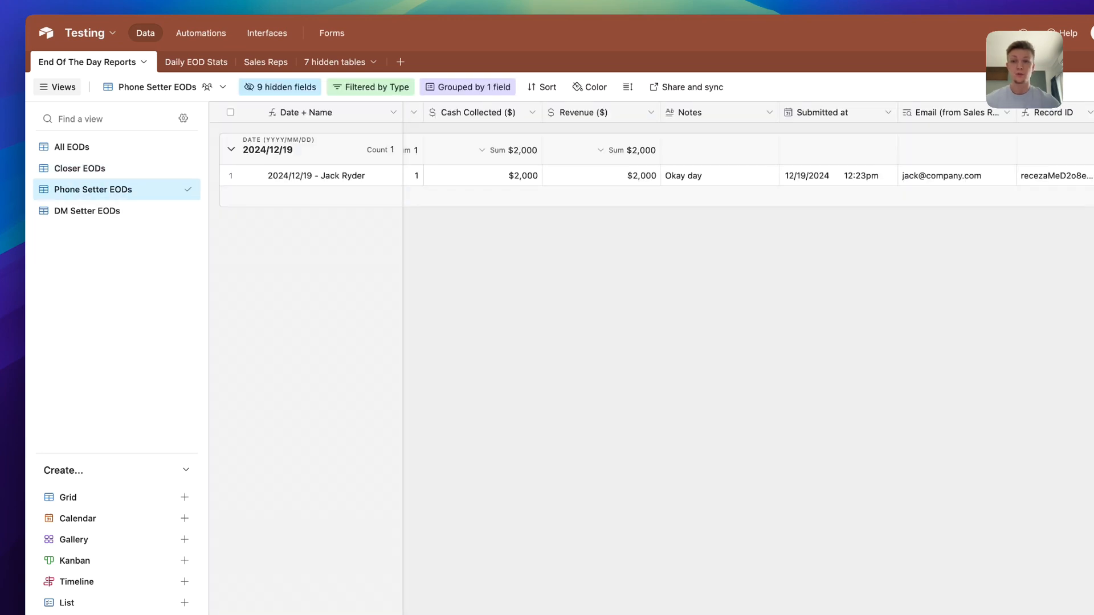
click(370, 87)
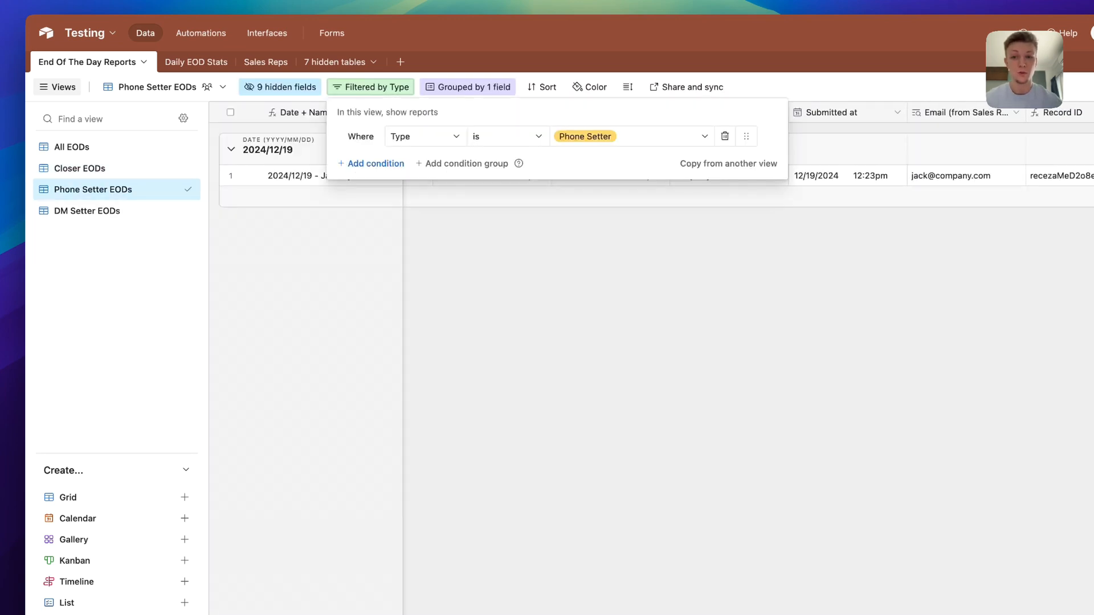
click(468, 87)
click(354, 251)
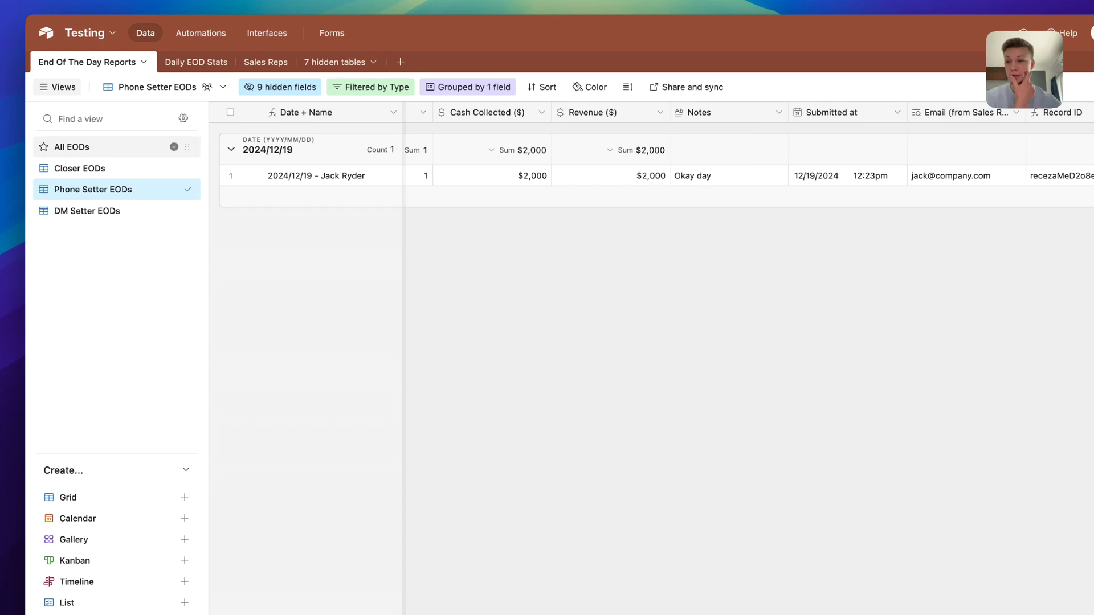
click(86, 147)
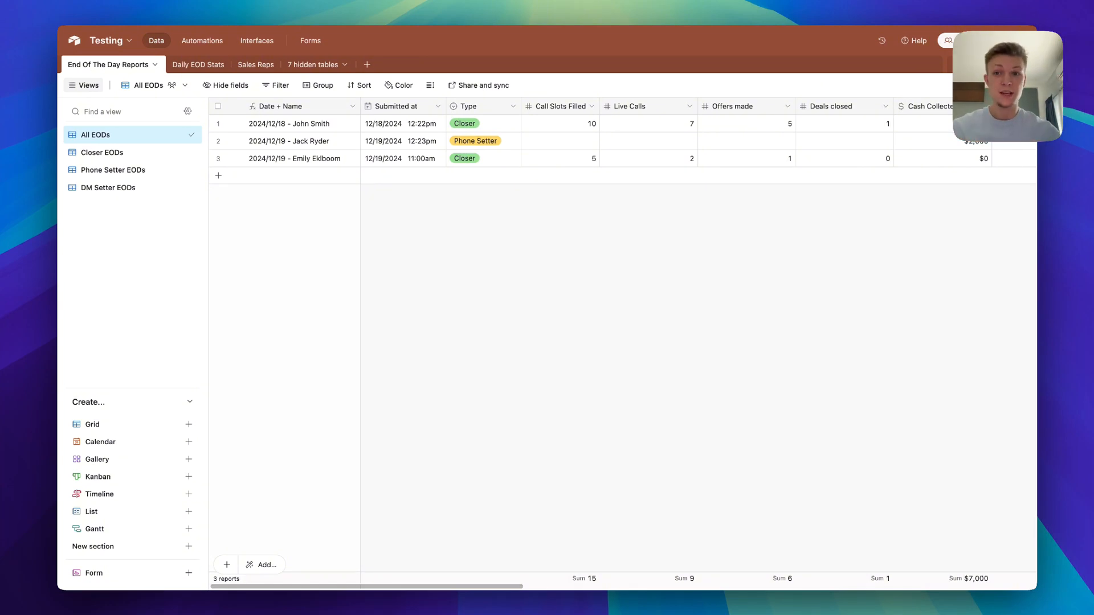
click(367, 64)
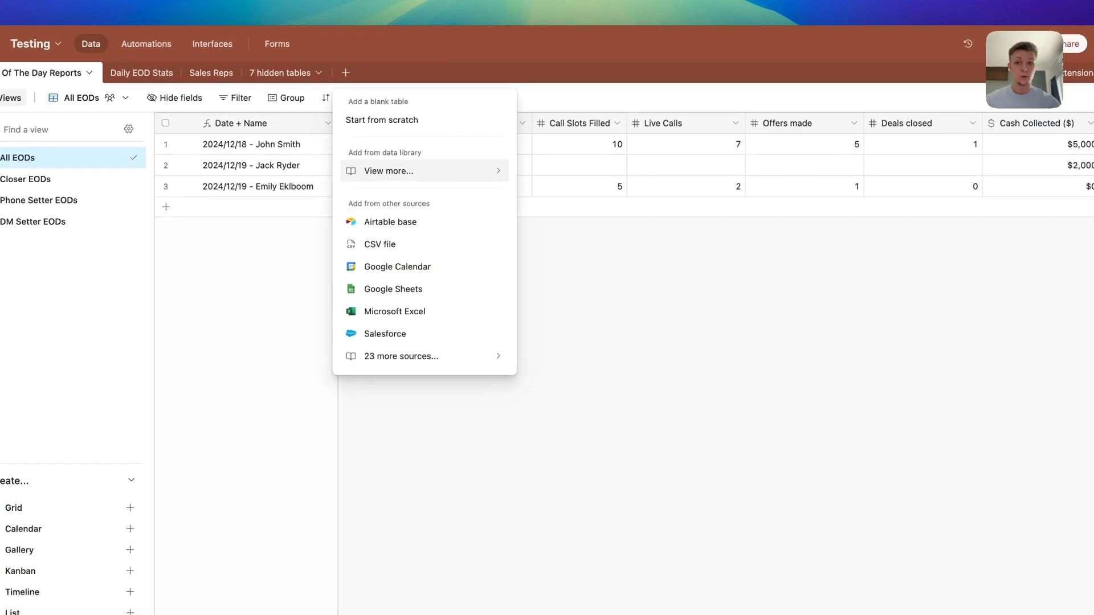
key(Escape)
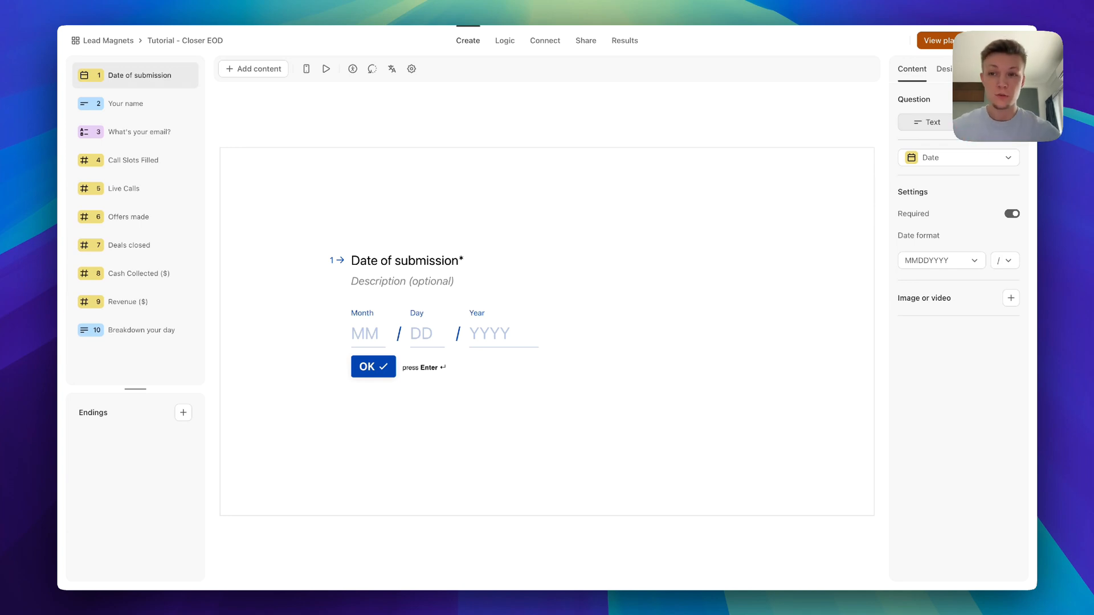
Look through the Closer EOD questions from Your name to Breakdown your day, ending on Date of submission
click(125, 103)
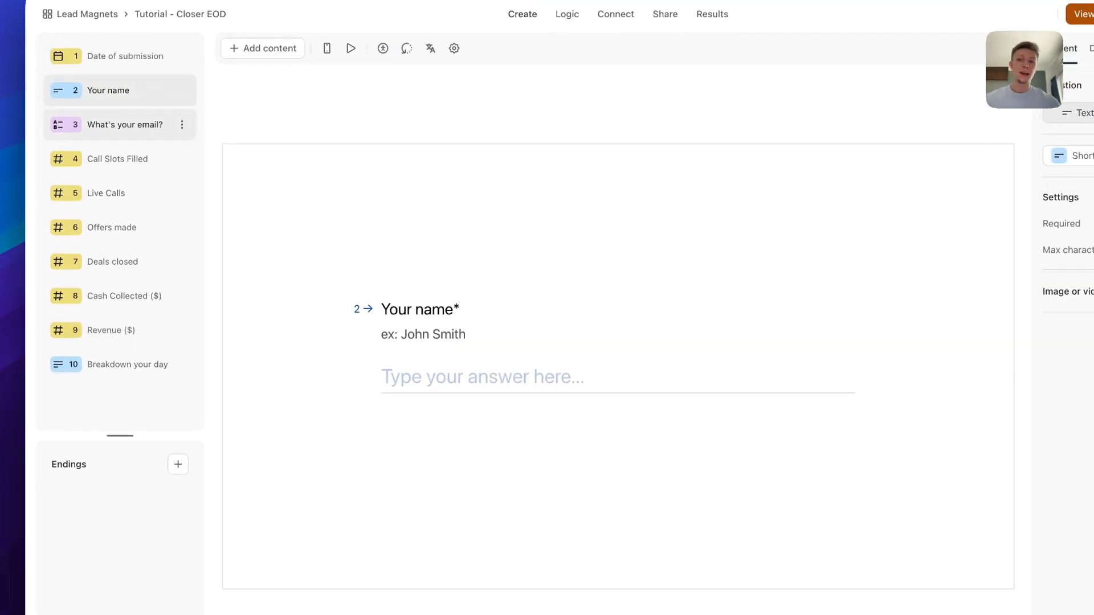
click(125, 125)
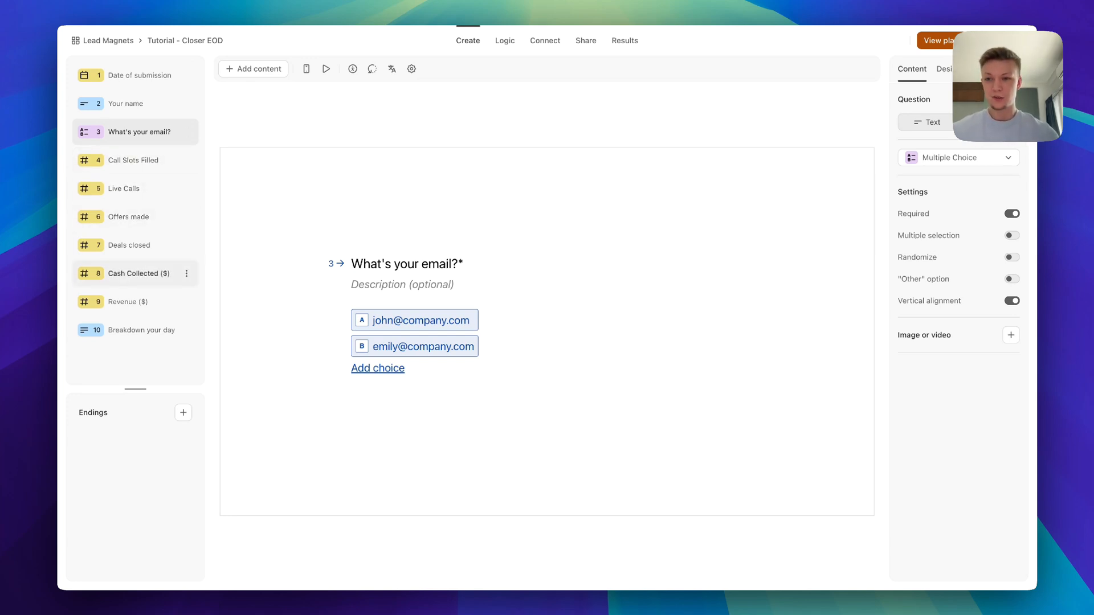
click(142, 330)
click(140, 75)
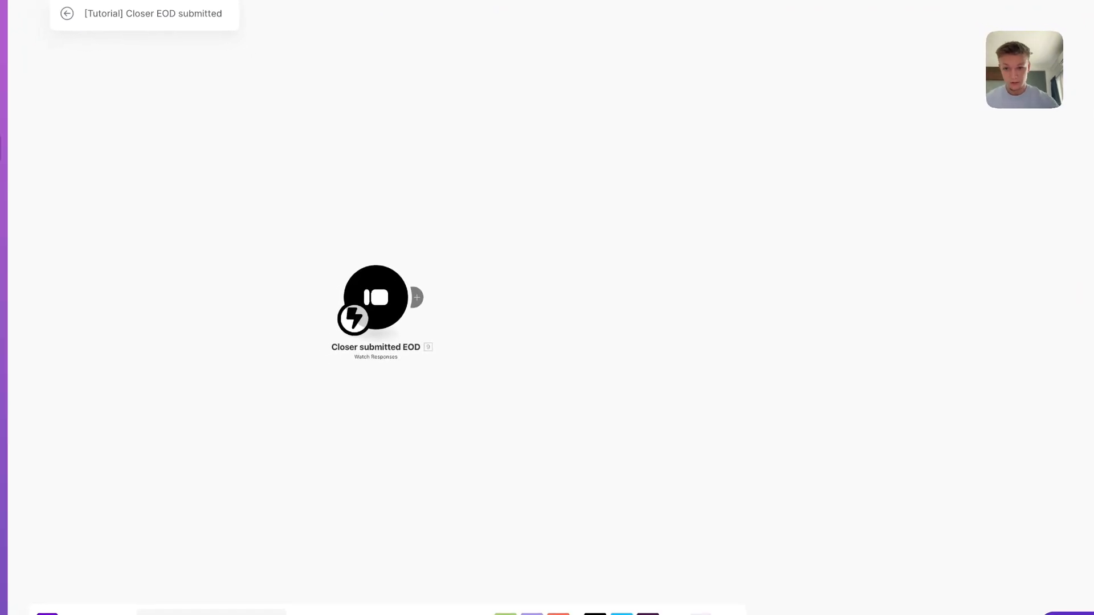
double_click(635, 262)
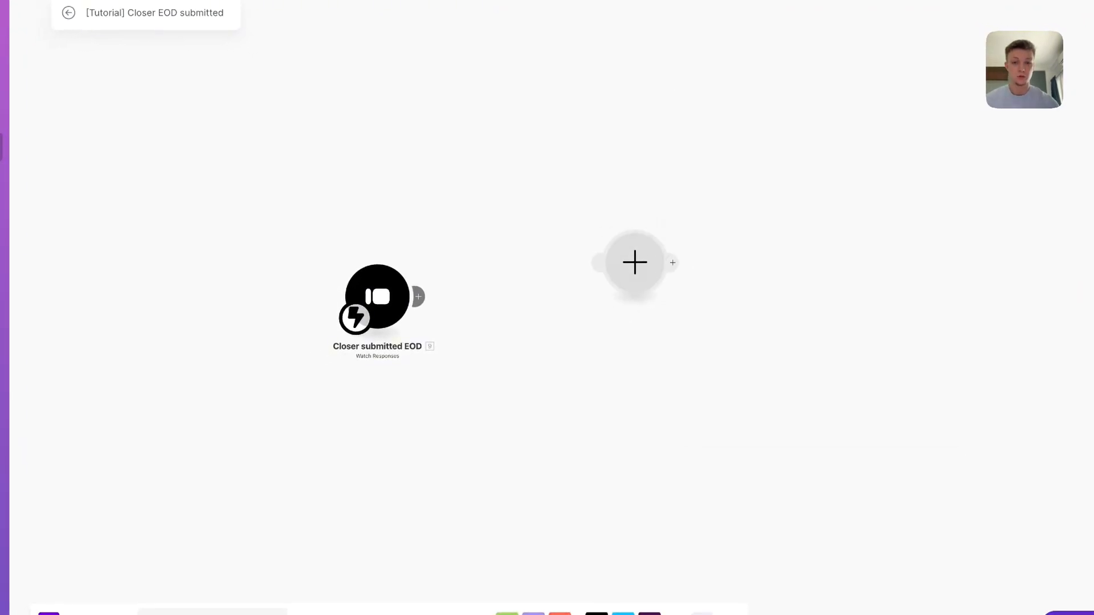
click(756, 161)
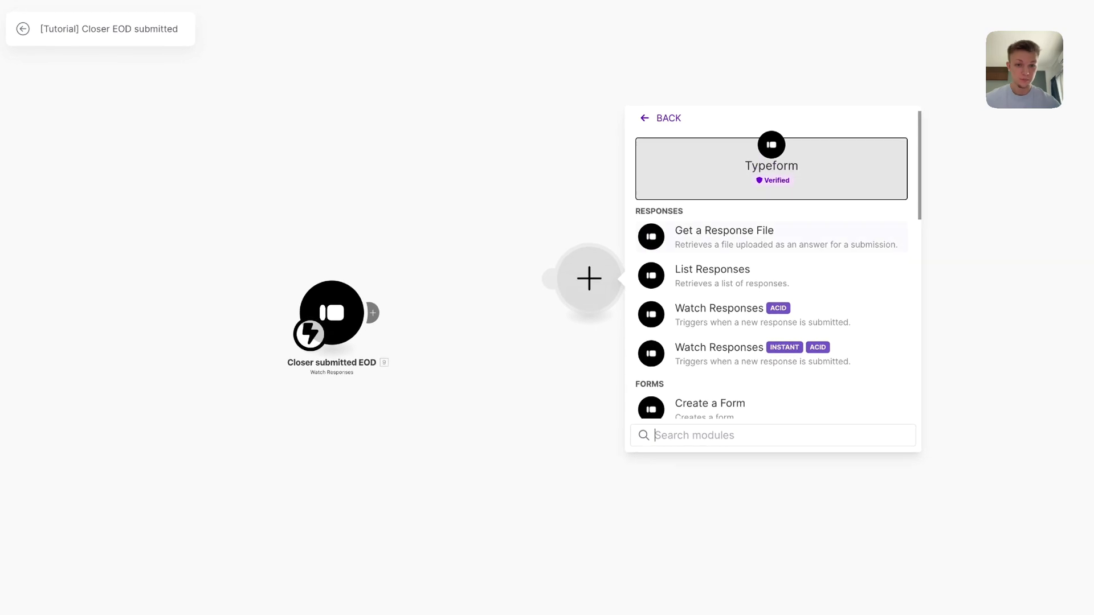
scroll(769, 276, down, 1)
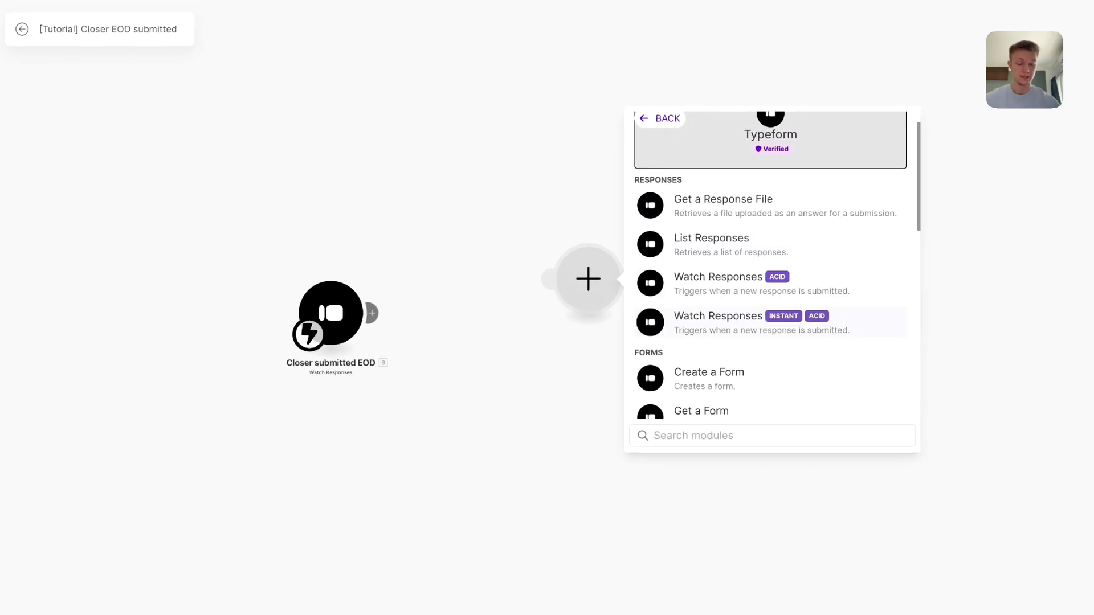
click(586, 284)
right_click(587, 284)
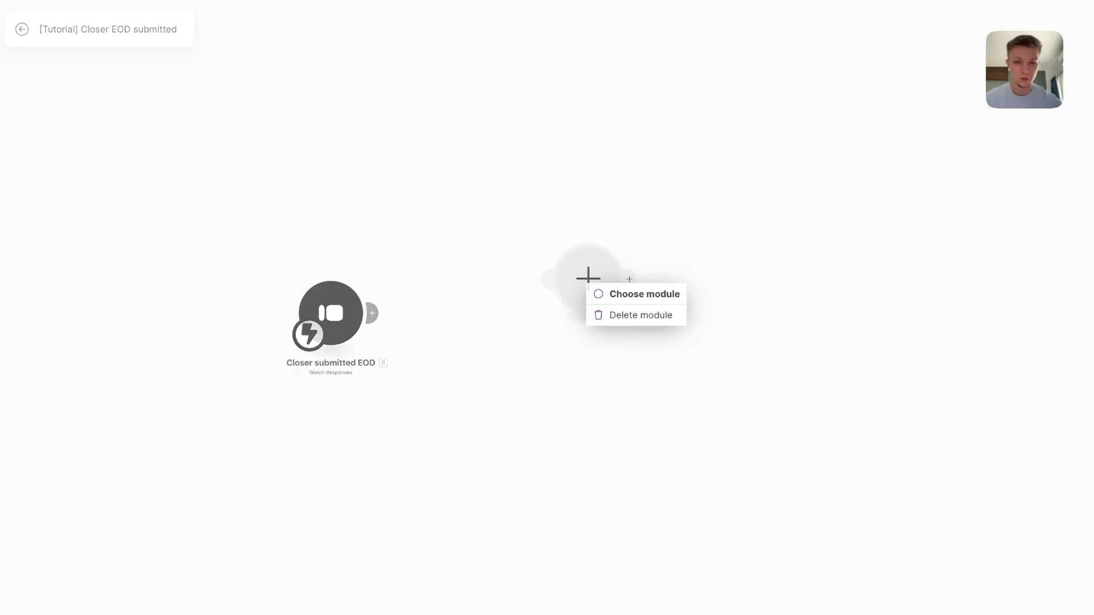
click(641, 315)
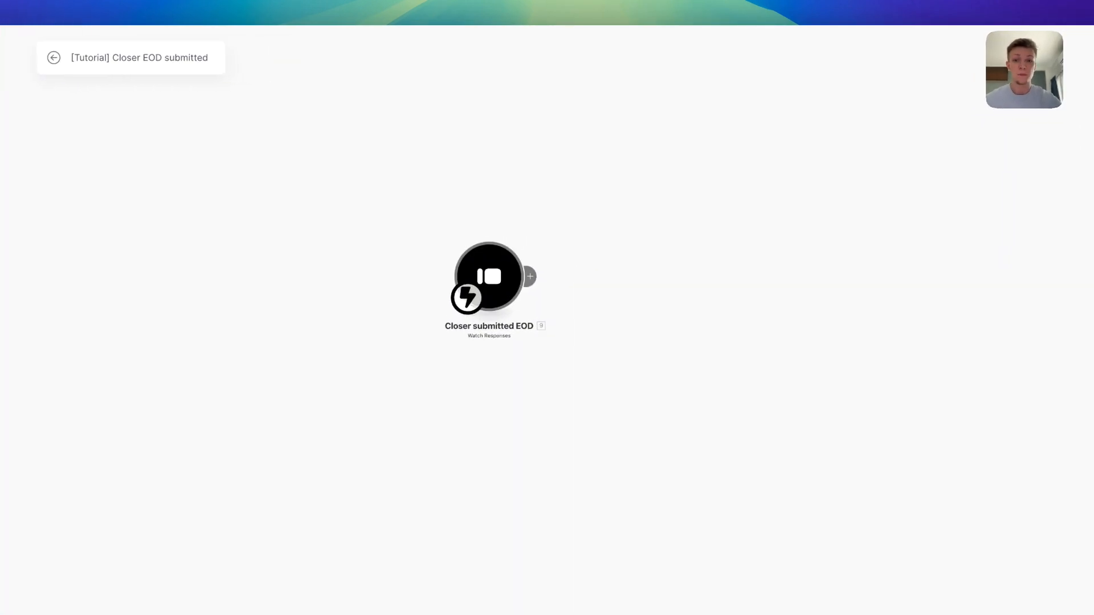
right_click(488, 315)
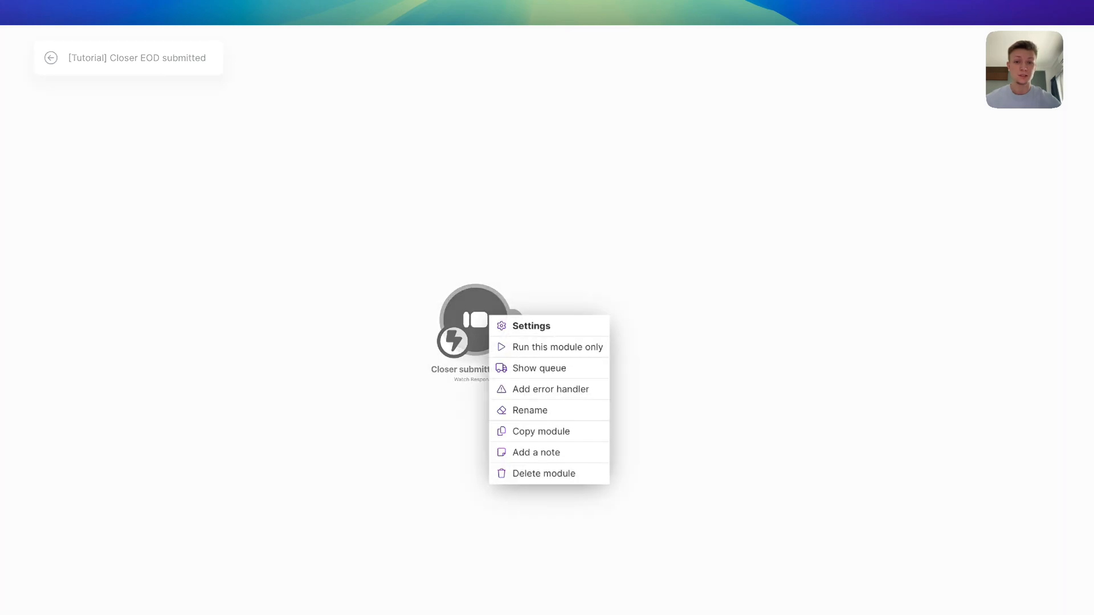
key(Escape)
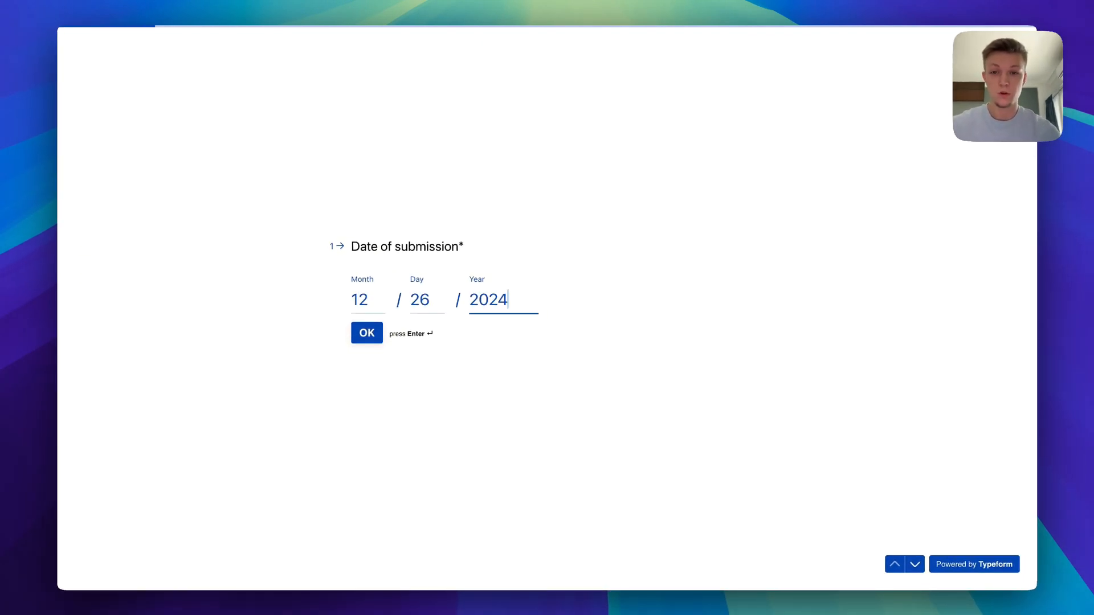
Enter the test date, the closer's name and email, 10 call slots, 8 live calls and 6 offers
key(Return)
text(Max)
key(Return)
text(a)
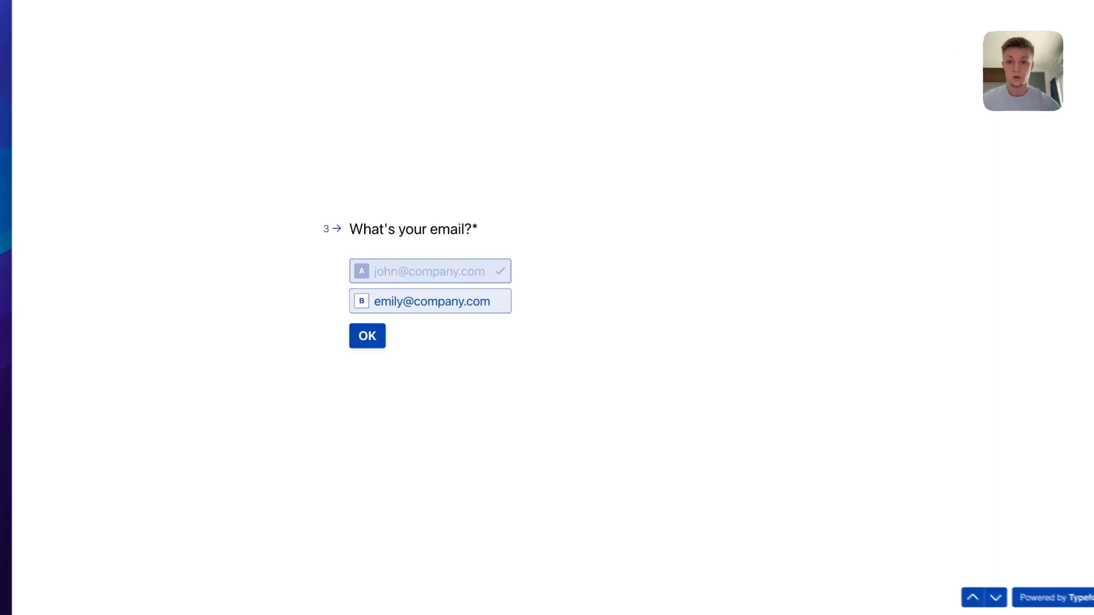
text(10)
key(Return)
text(8)
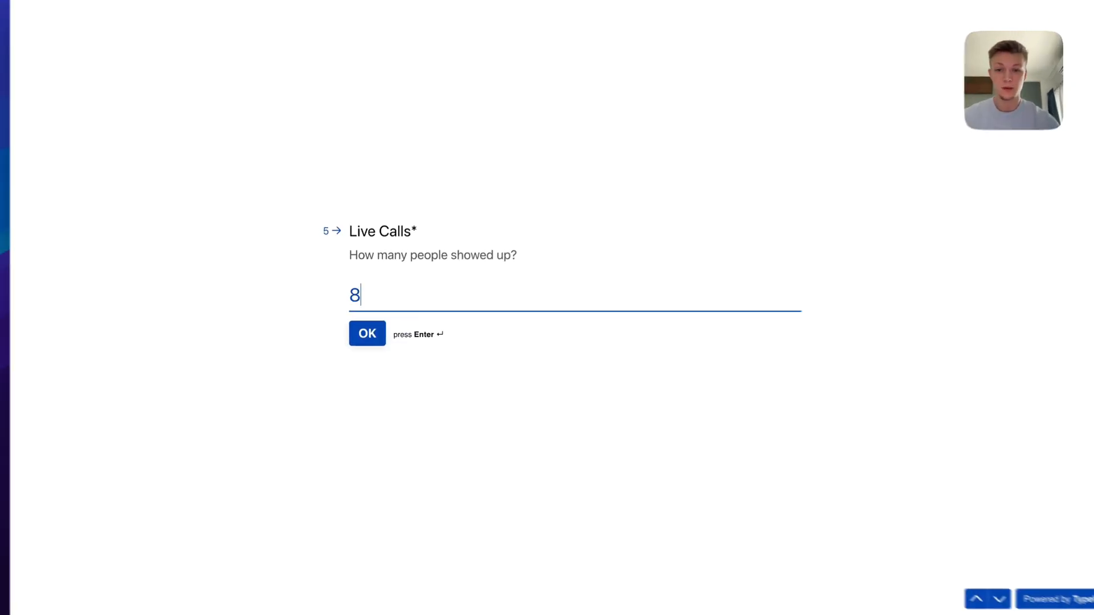
key(Return)
text(6)
key(Return)
Answer 2 deals closed, 1000, 2000 revenue and 'good day', then submit the test response
text(2)
key(Return)
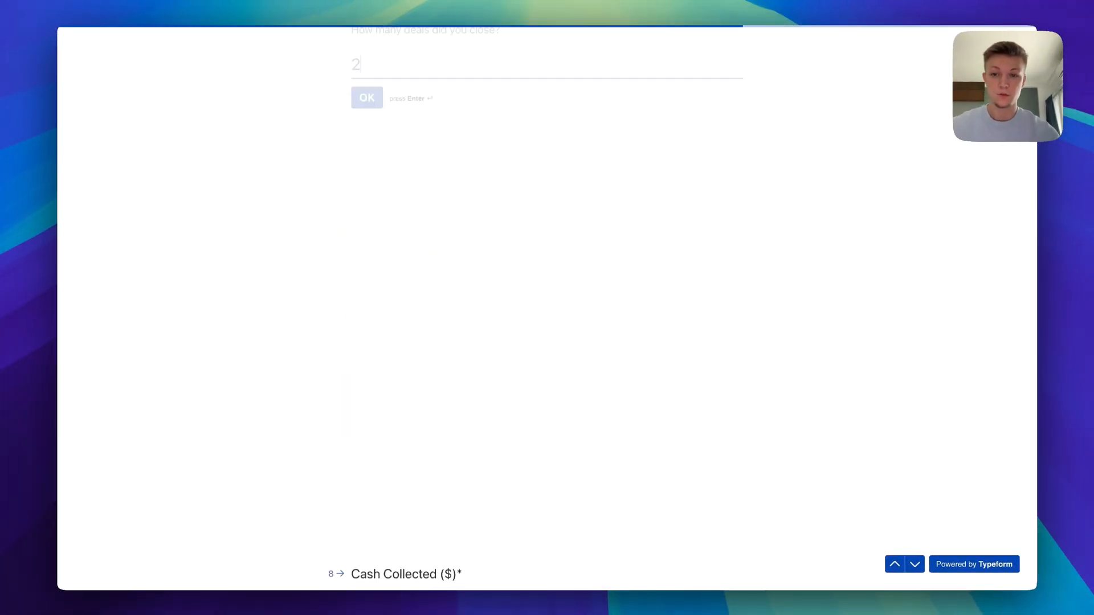
text(1000)
key(Return)
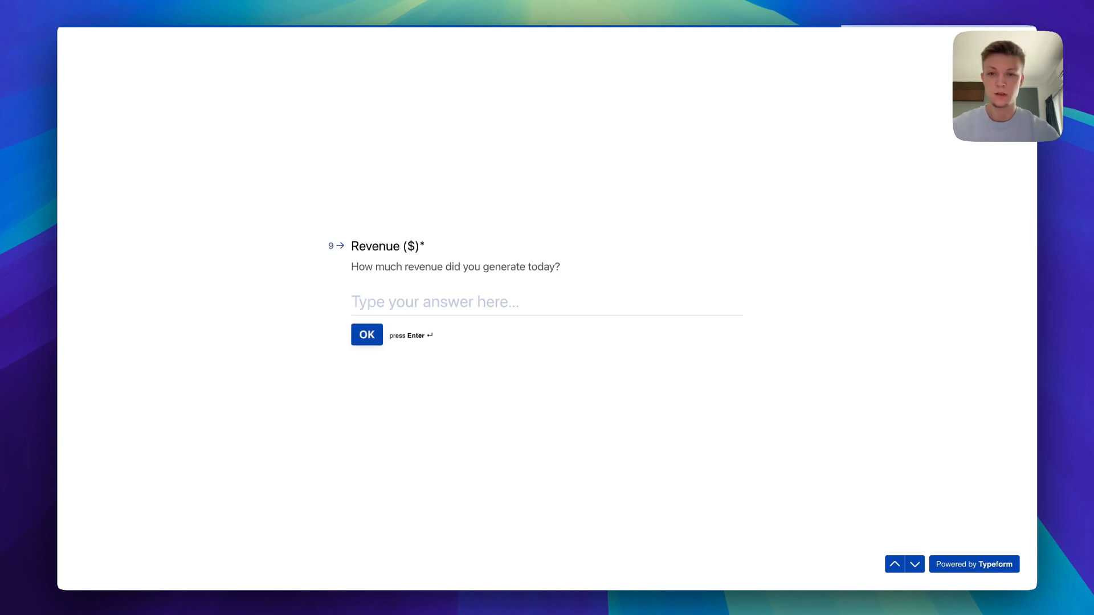
text(2000)
key(Return)
text(good day)
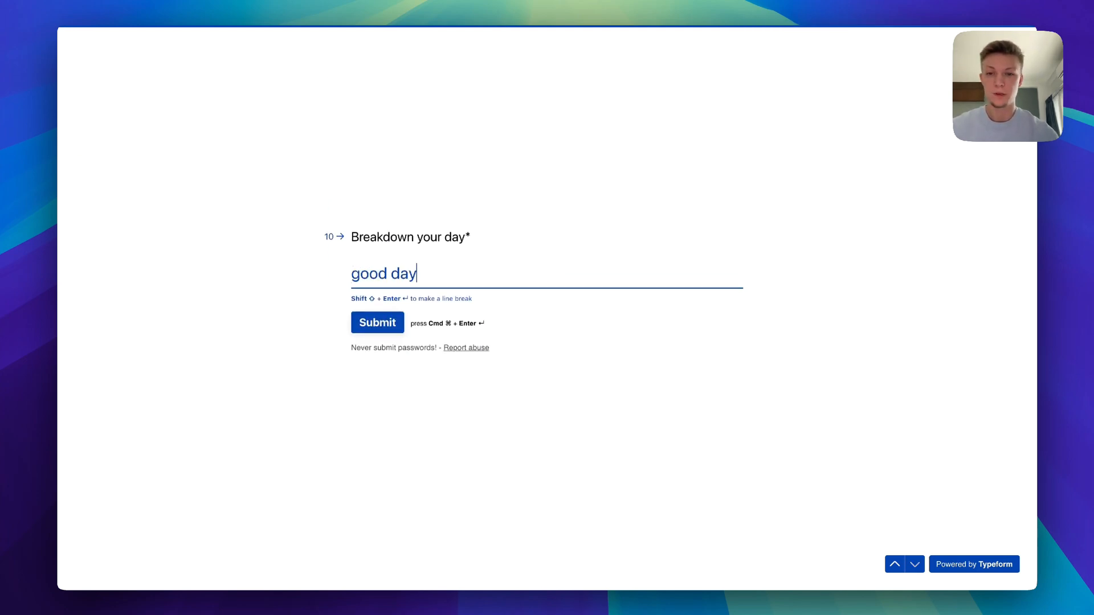
key(Return)
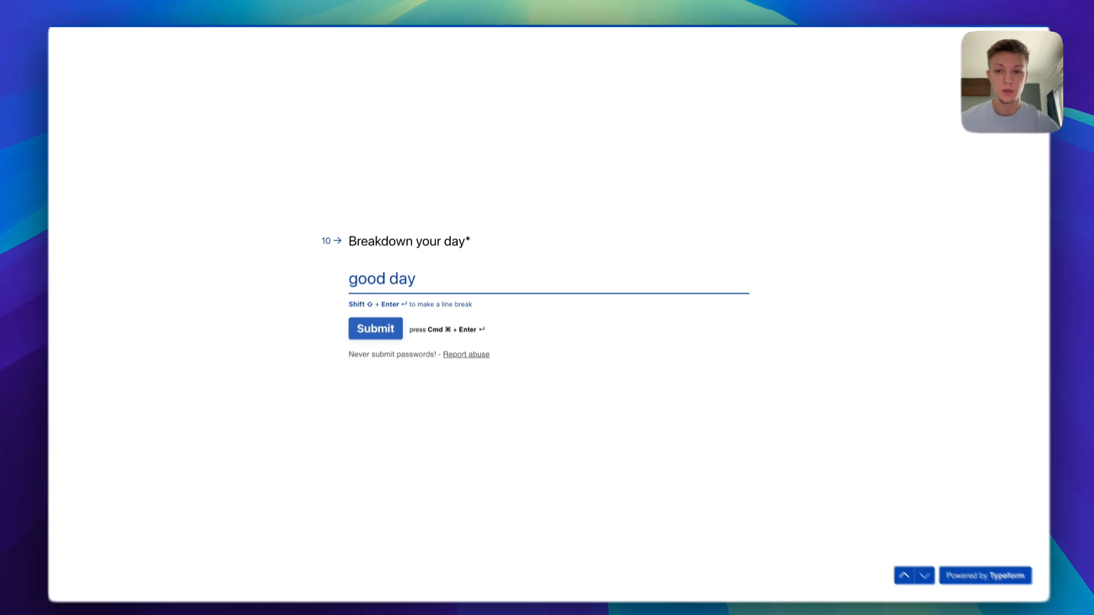
key(Return)
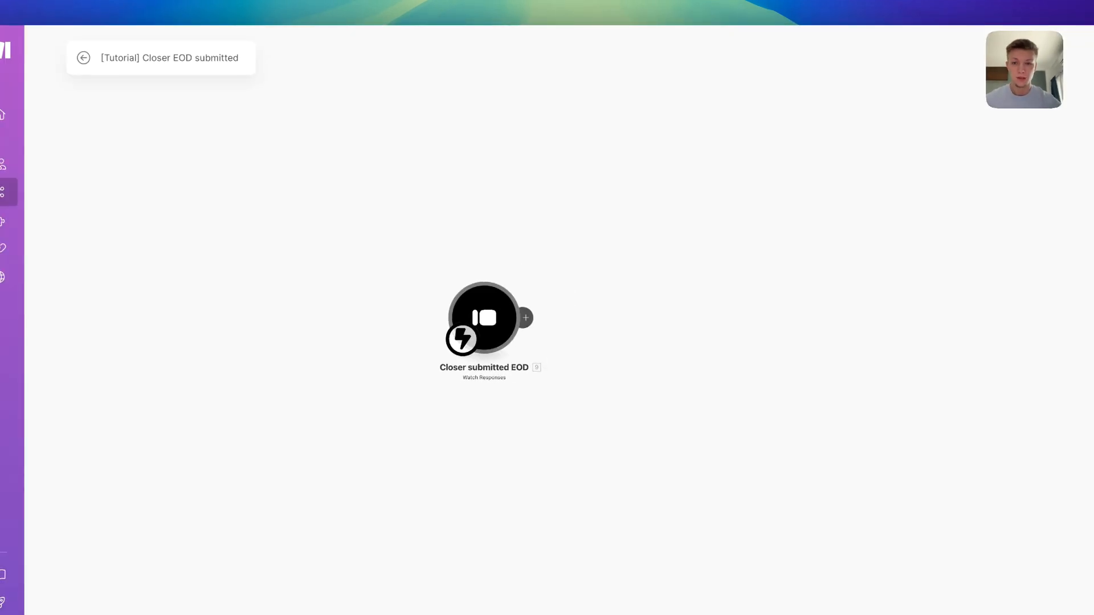
Run only the Closer submitted EOD trigger on the waiting response and inspect its Mappable Answers
right_click(490, 321)
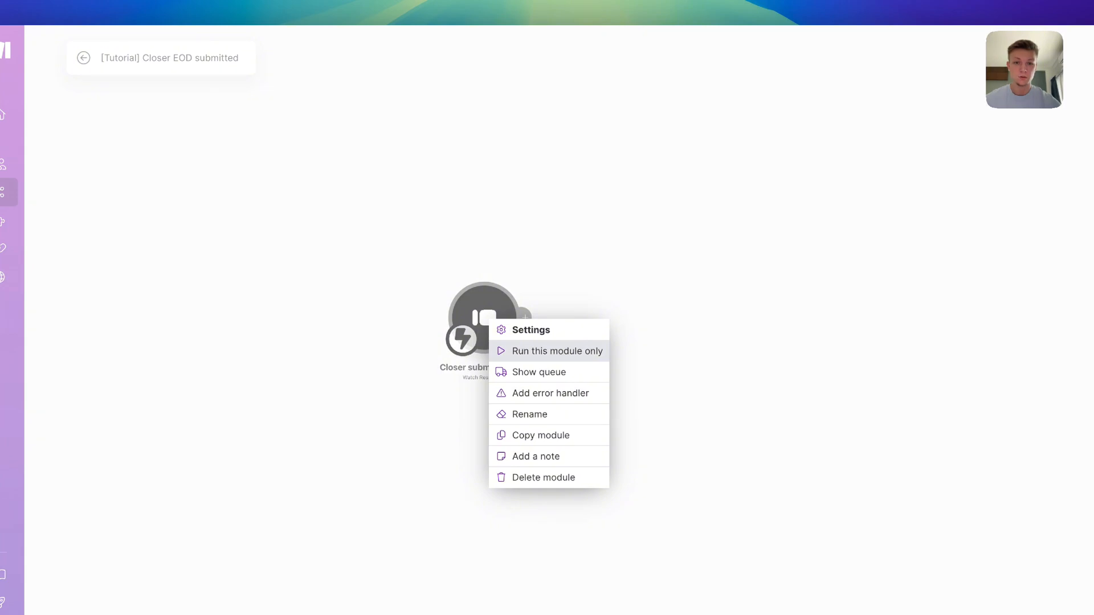
click(558, 351)
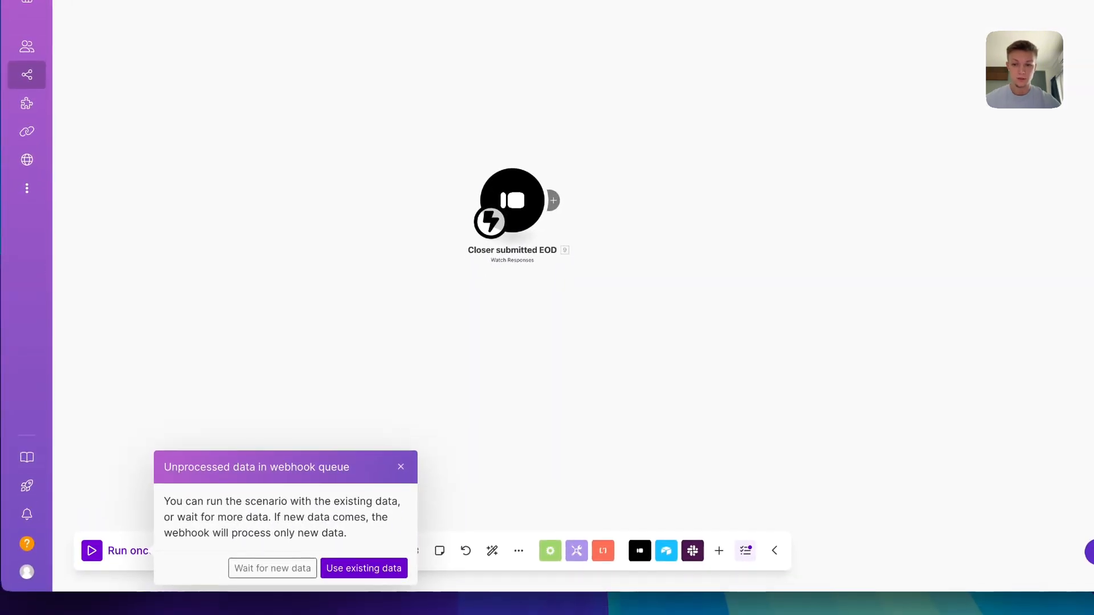
click(363, 569)
click(567, 208)
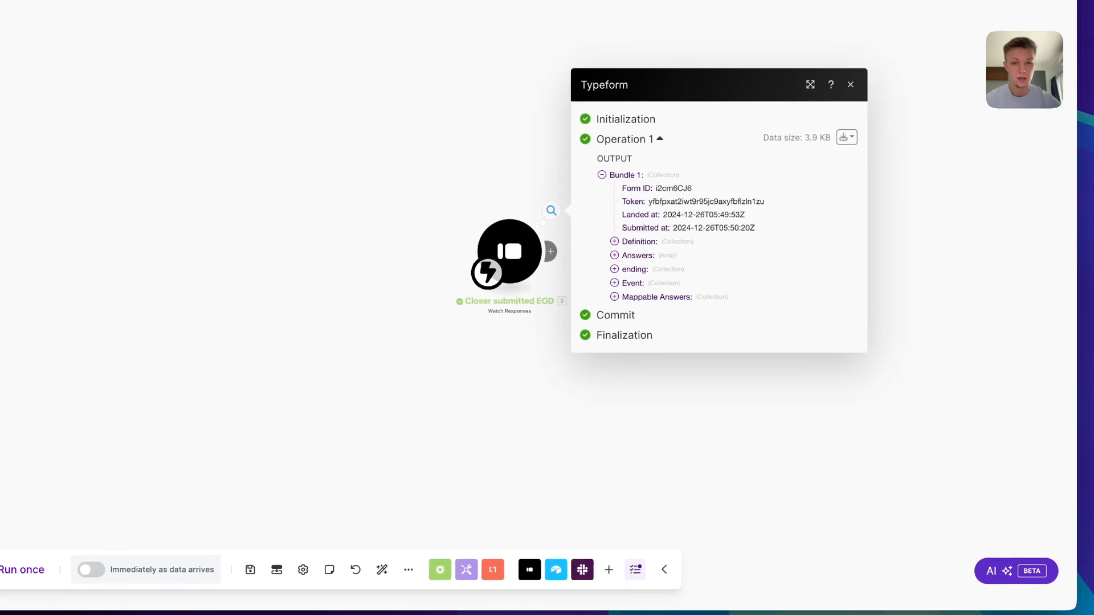
click(614, 297)
drag(530, 367, 331, 320)
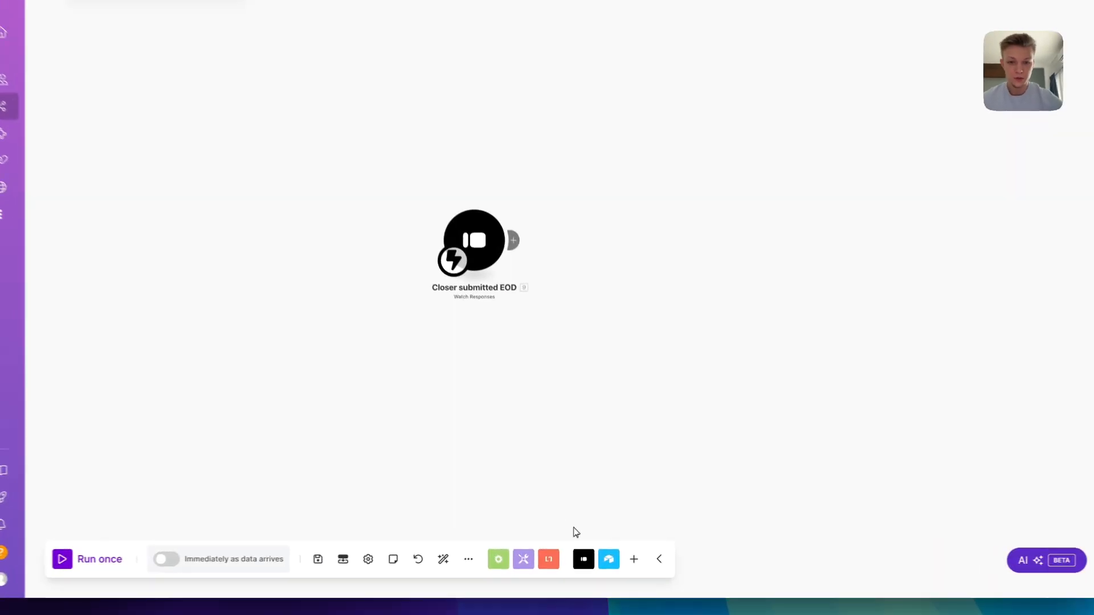
Add an Airtable Search Records module pointed at the Testing base's Sales Reps table
click(513, 240)
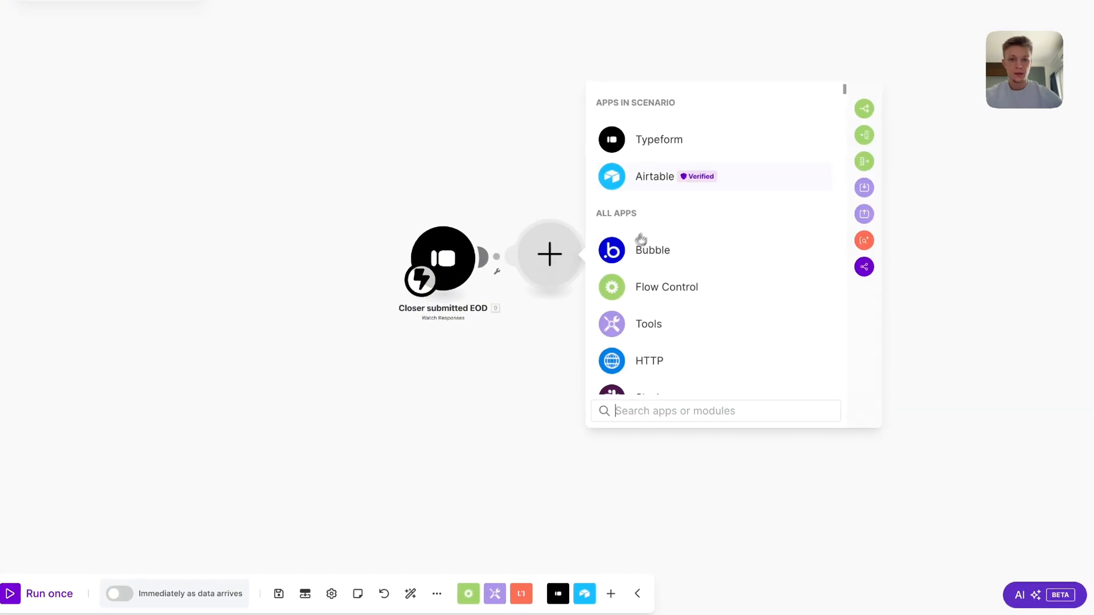
click(655, 176)
click(701, 206)
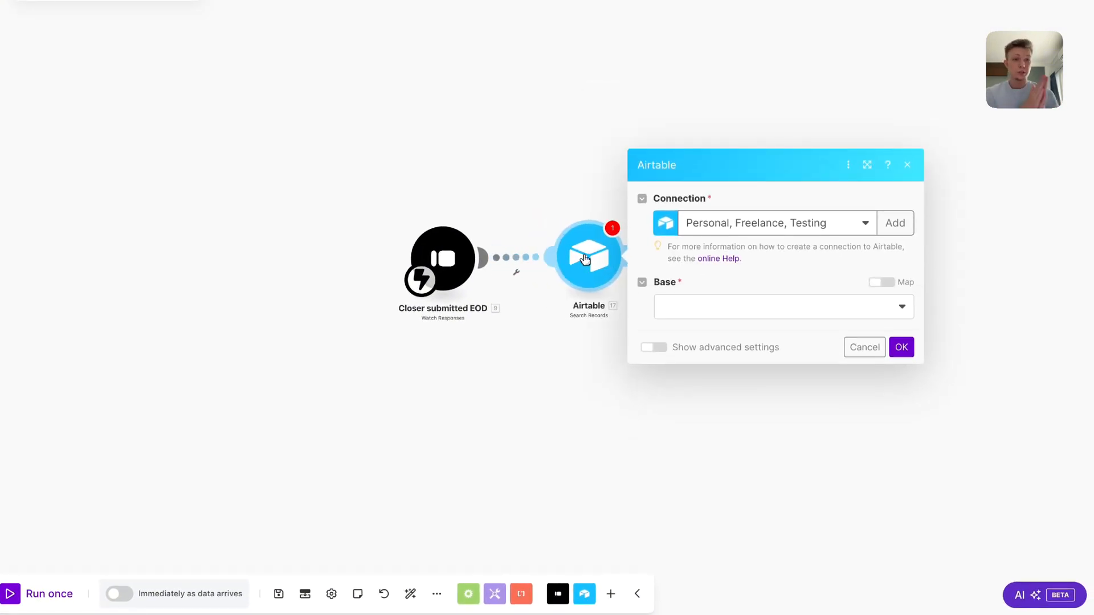
click(664, 307)
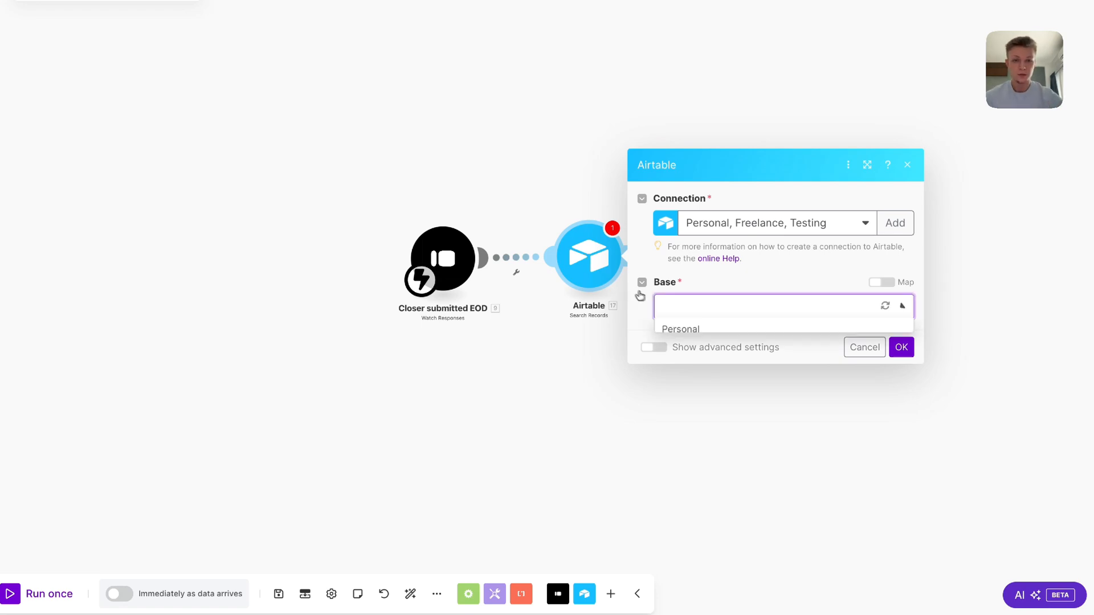
click(749, 383)
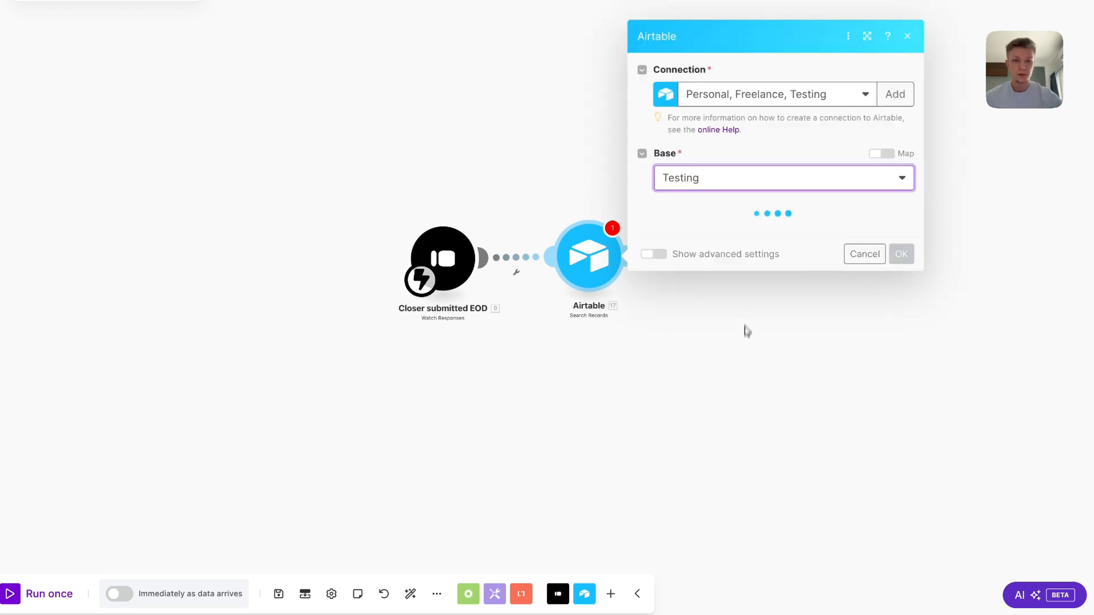
click(744, 238)
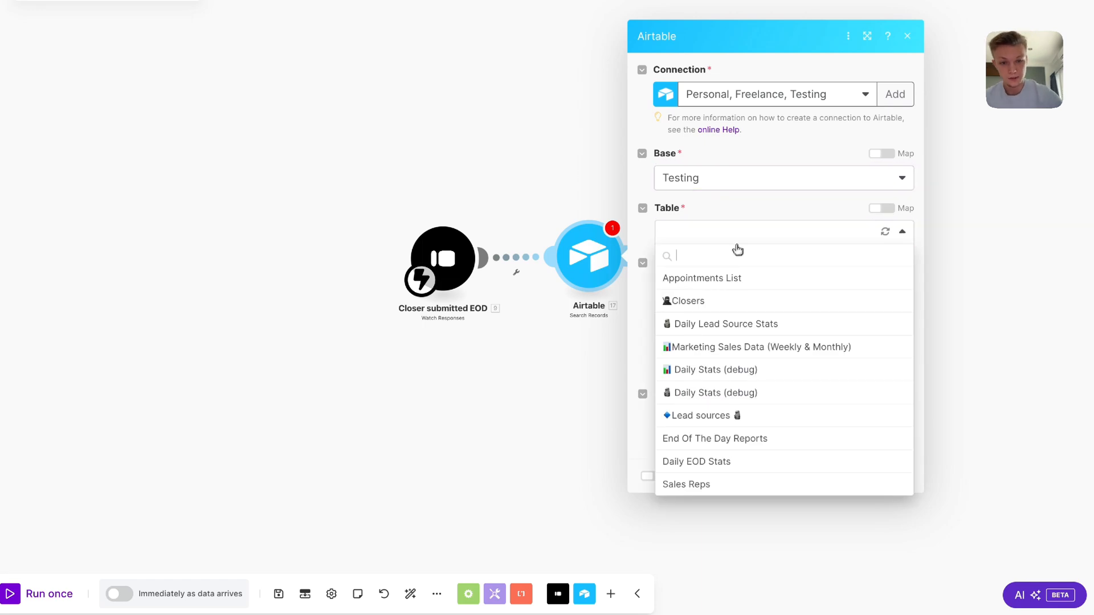
click(723, 483)
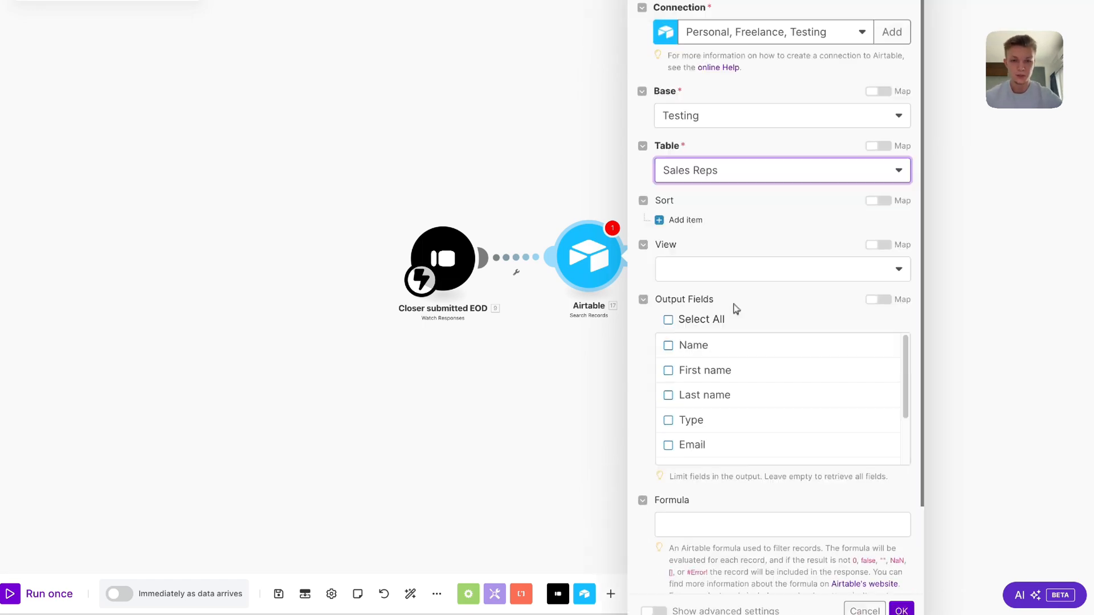
Set the formula {Email} to the form's email answer with limit 1, then save the scenario
scroll(741, 398, down, 3)
scroll(775, 467, down, 3)
click(756, 429)
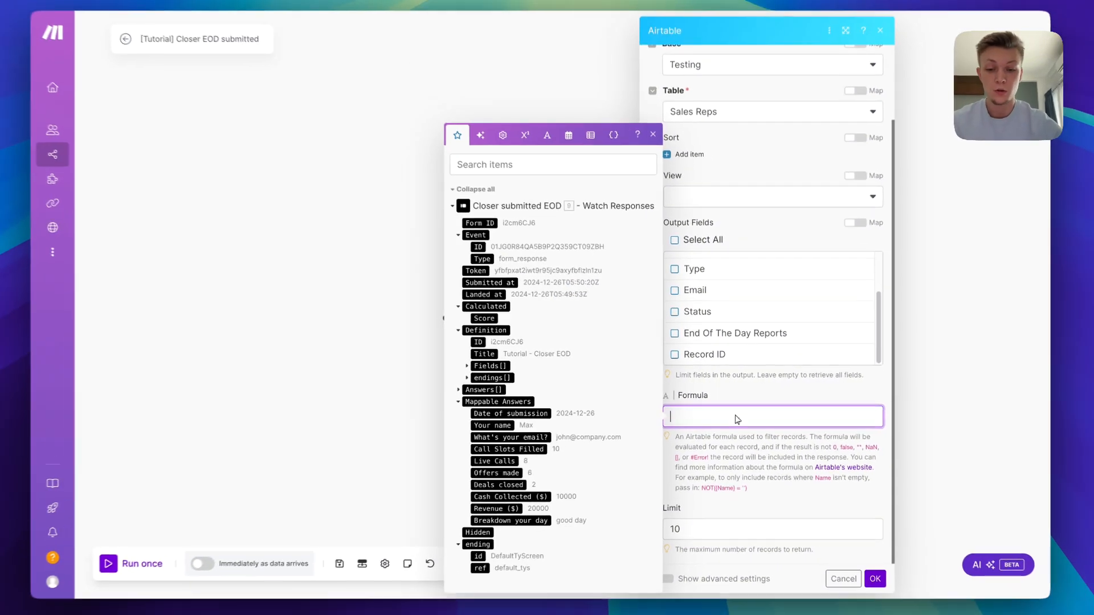
text({})
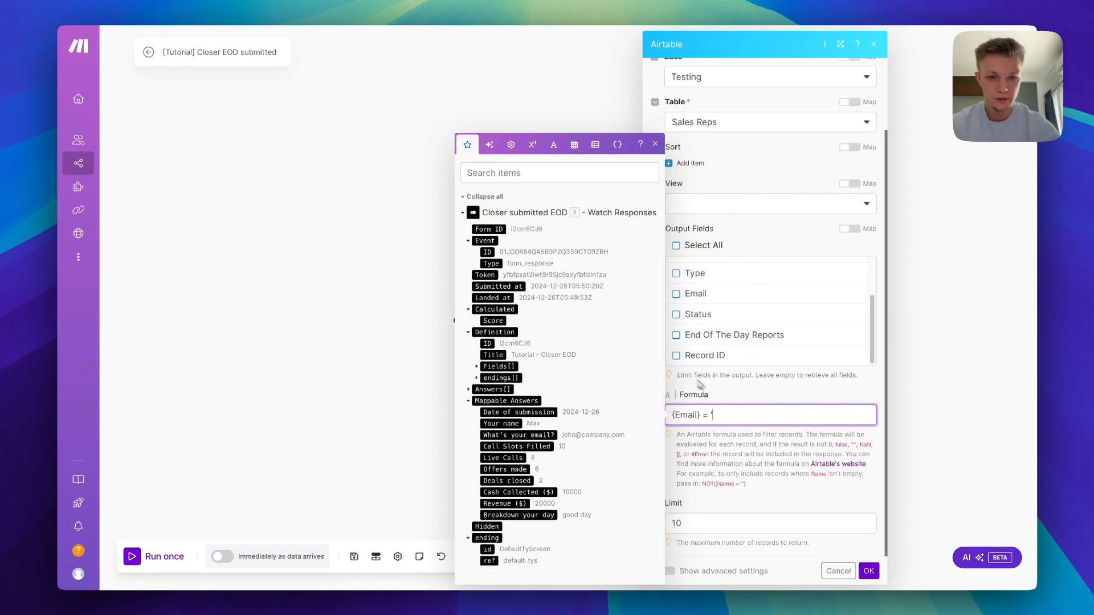
click(544, 435)
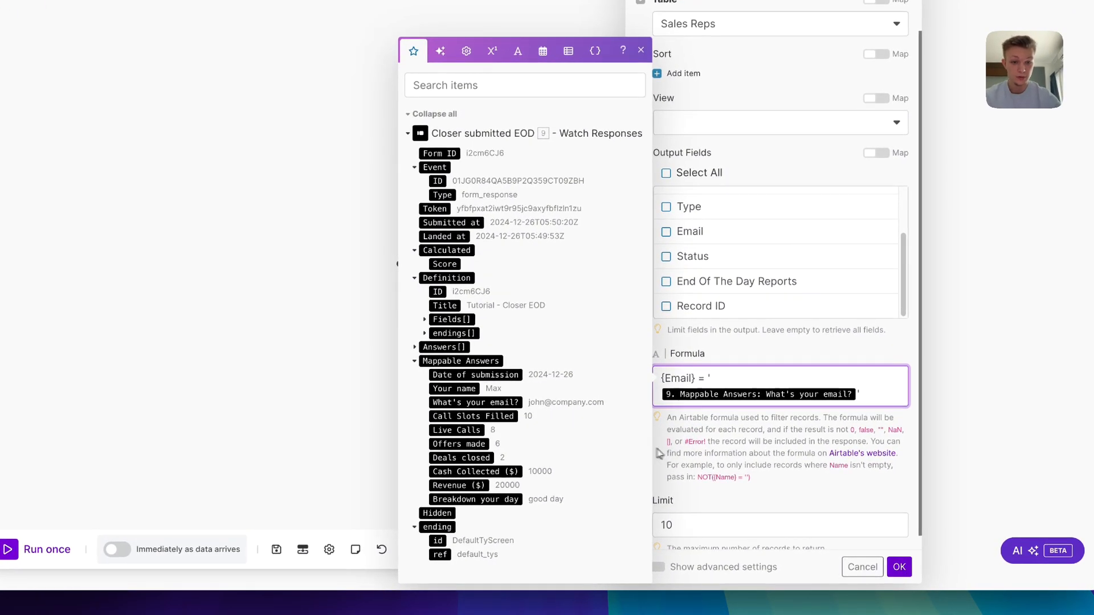
click(702, 526)
key(BackSpace)
click(758, 502)
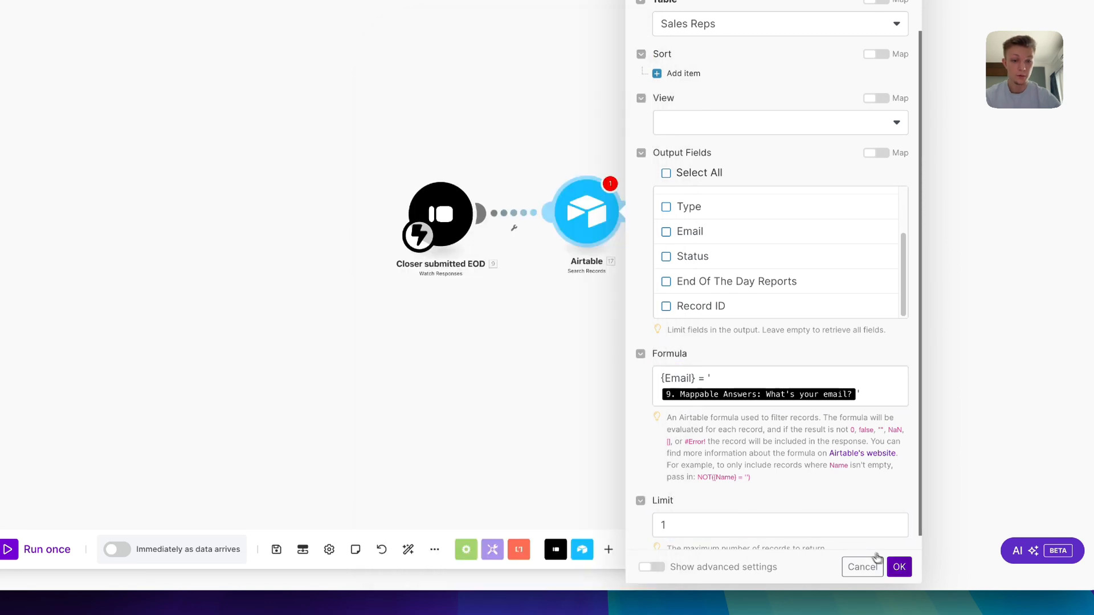
click(897, 566)
click(277, 549)
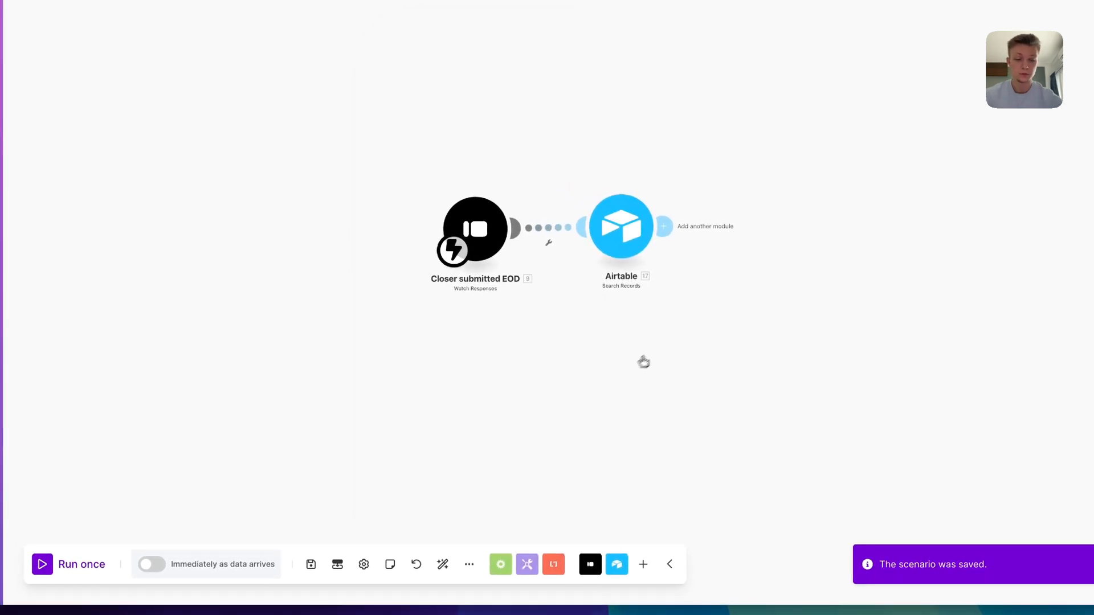
Test-run the Airtable lookup alone using a sample closer's email address
right_click(633, 234)
click(667, 254)
click(791, 308)
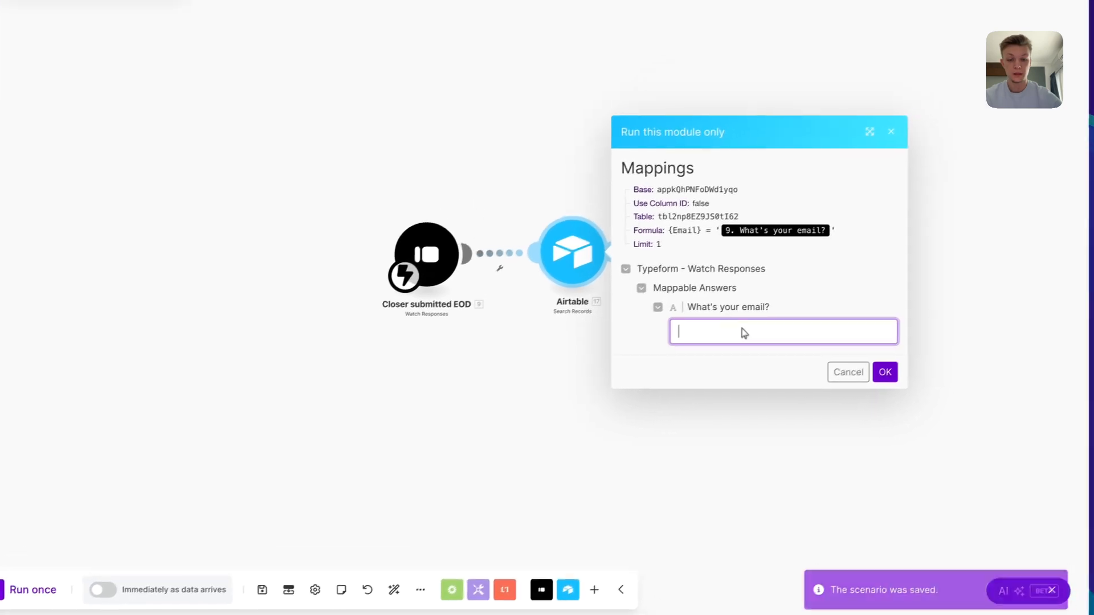
text(ma)
key(BackSpace)
key(BackSpace)
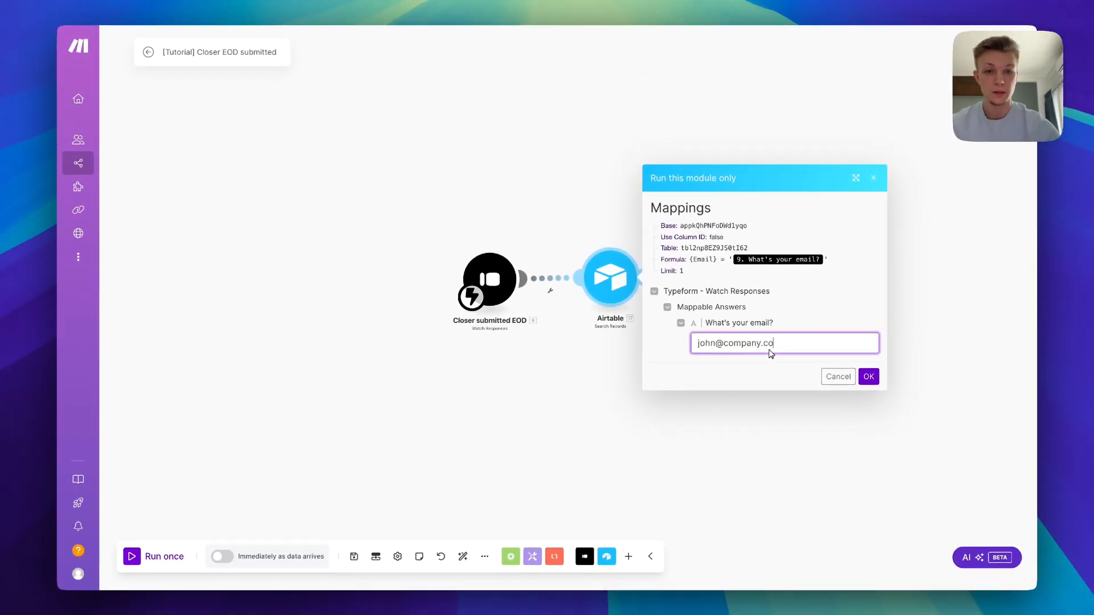
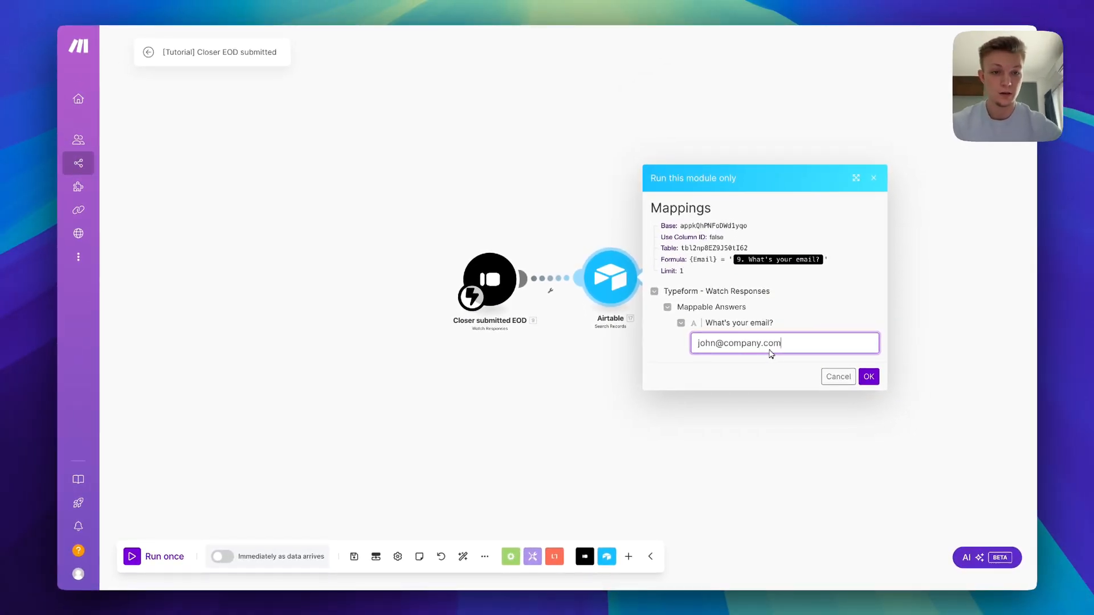
click(868, 376)
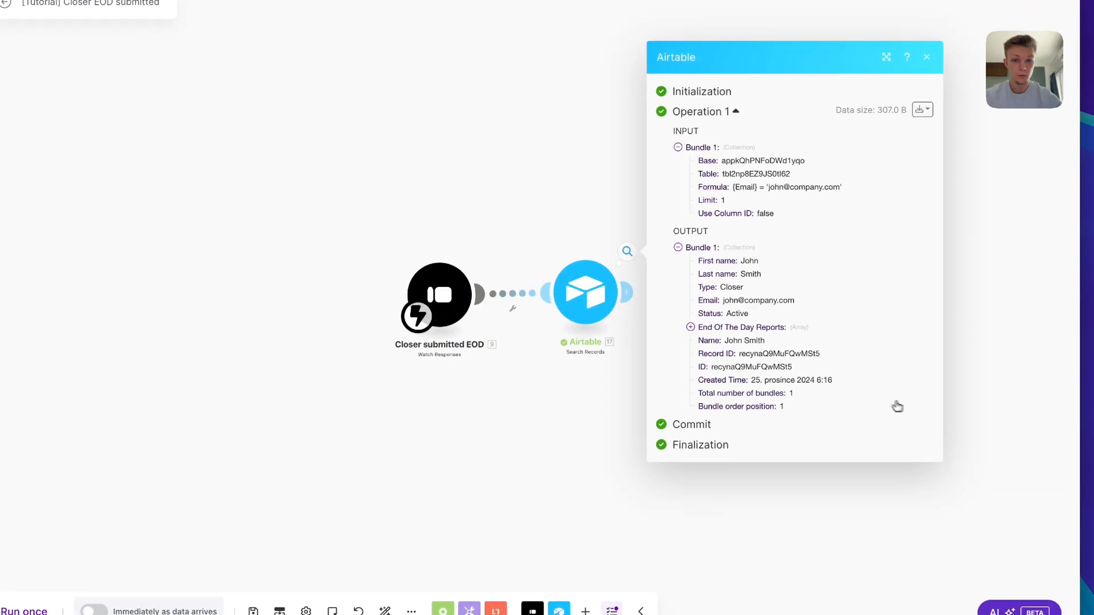
Rename the Airtable module to 'Search Sales Rep' and auto-align the scenario layout
drag(587, 181, 429, 139)
right_click(422, 259)
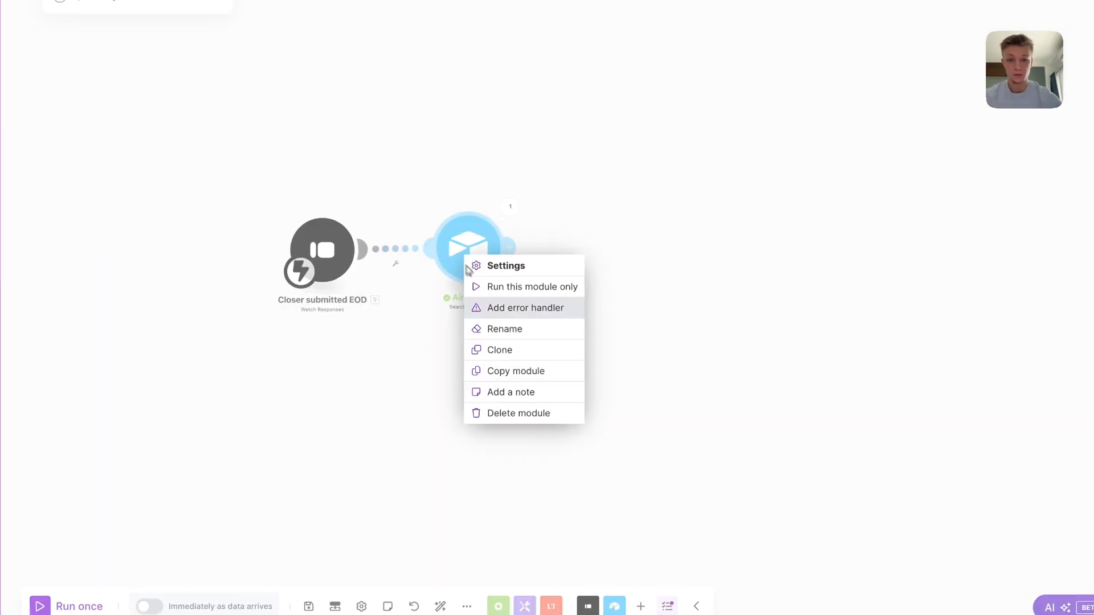
click(473, 327)
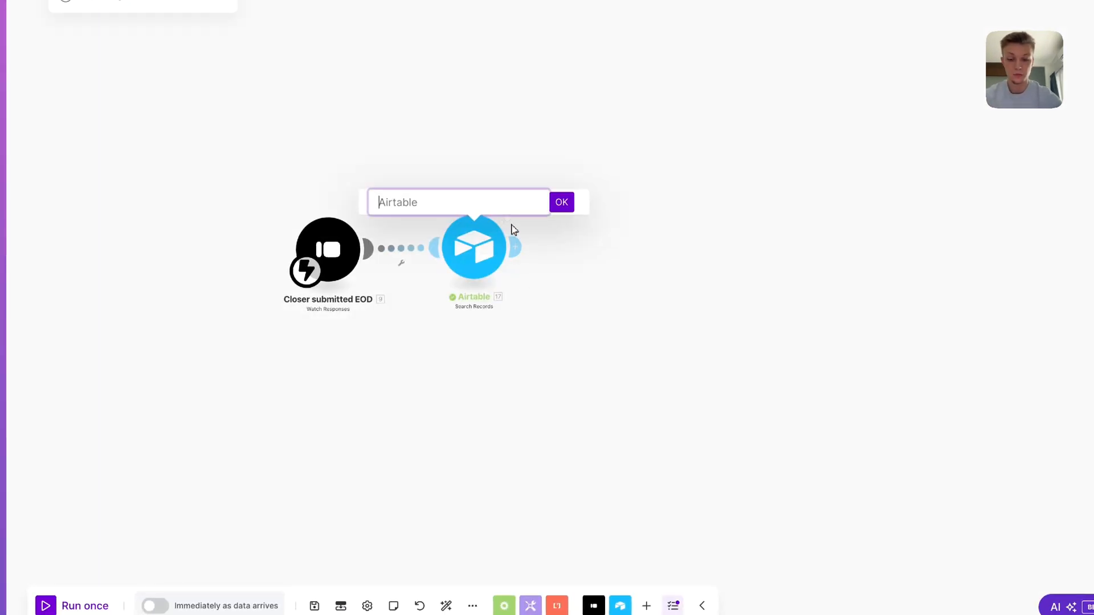
text(Search Sales Rep)
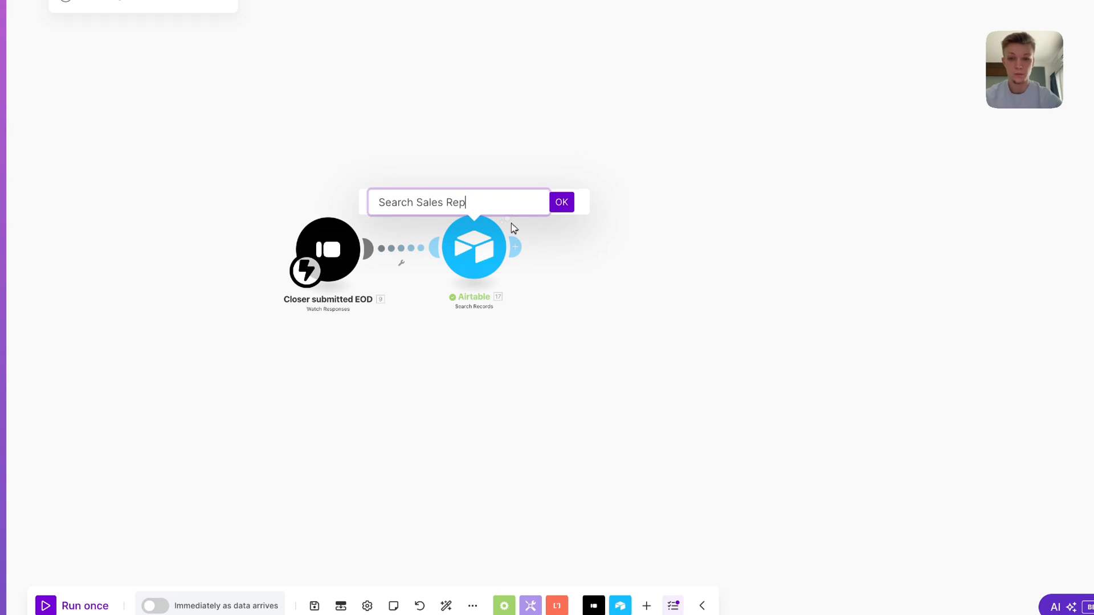
click(569, 197)
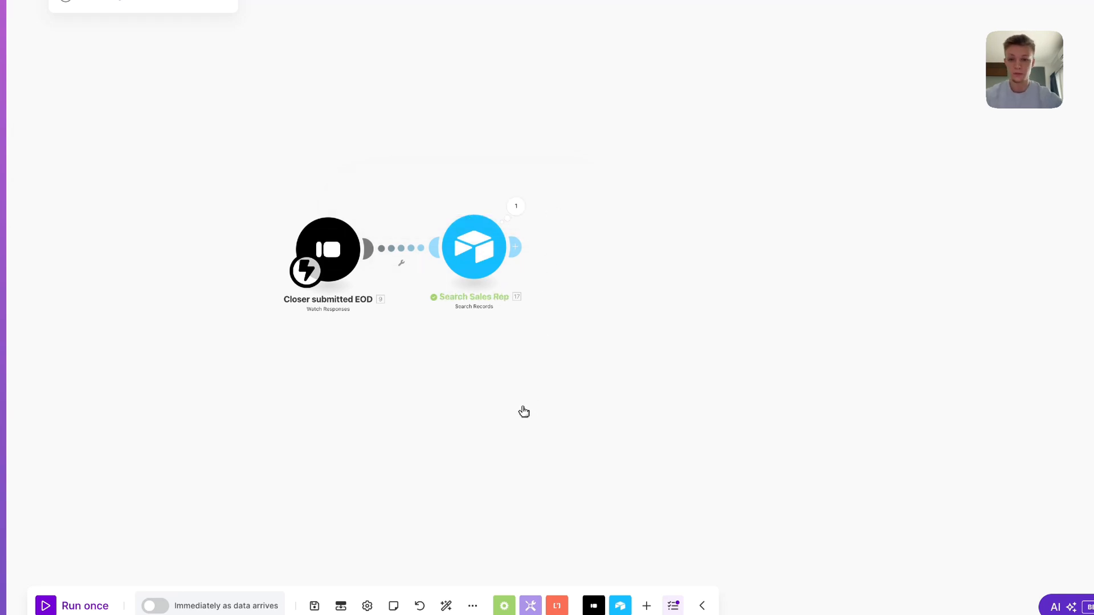
click(446, 605)
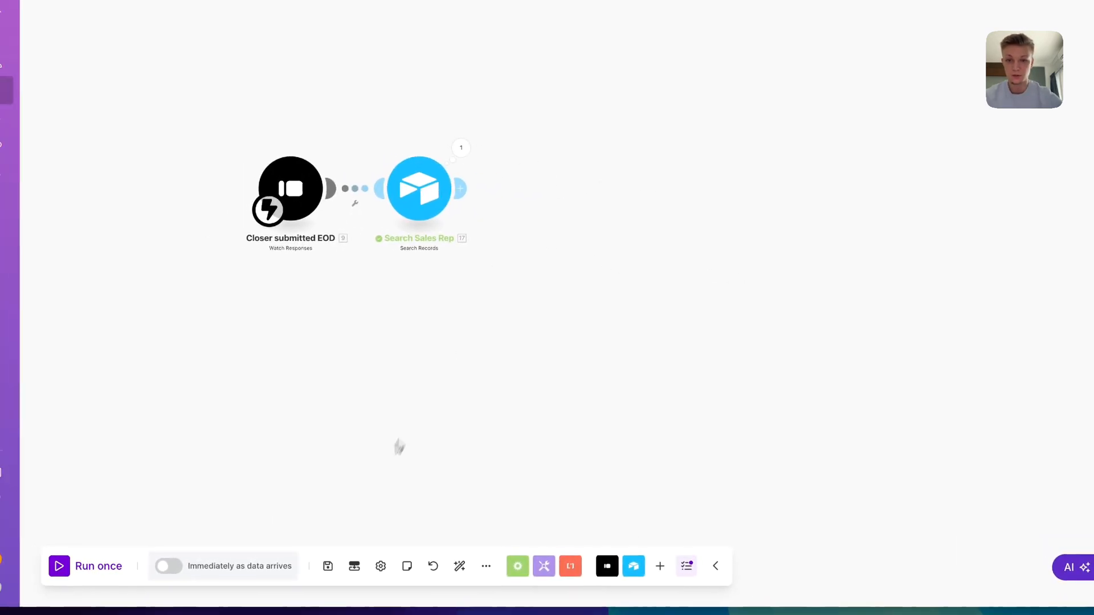
Add an Airtable Search Records step on the Testing base's Daily EOD Stats table
click(462, 192)
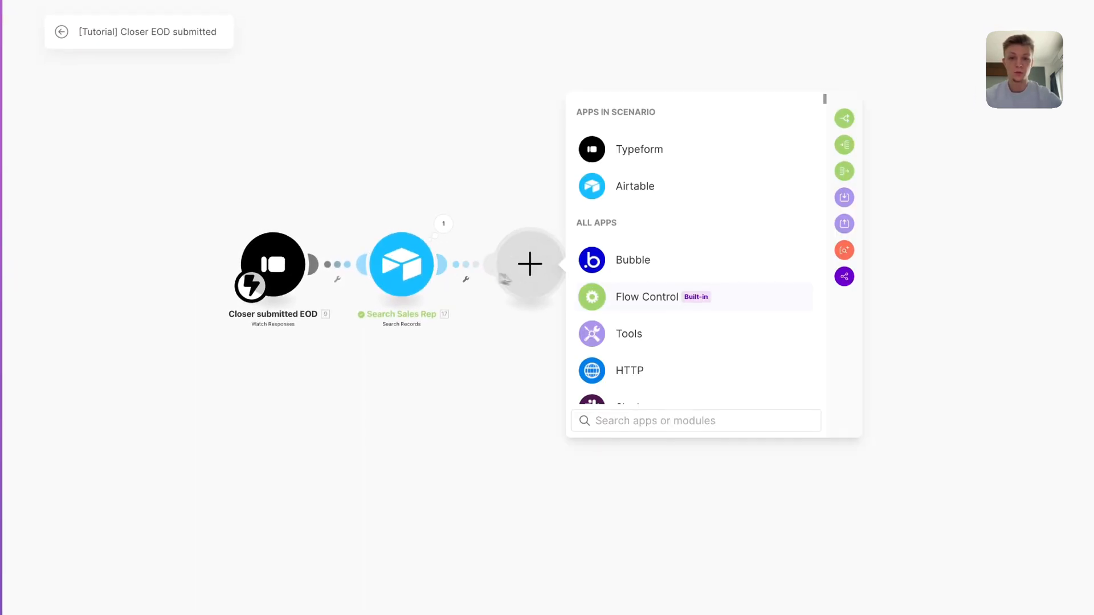
click(650, 191)
click(656, 217)
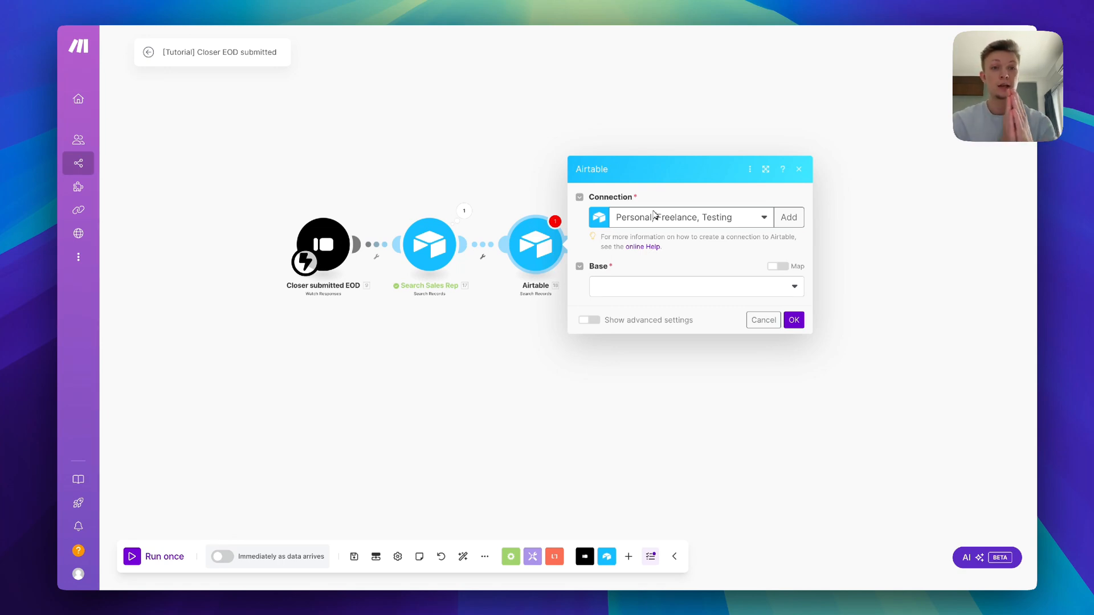
click(670, 286)
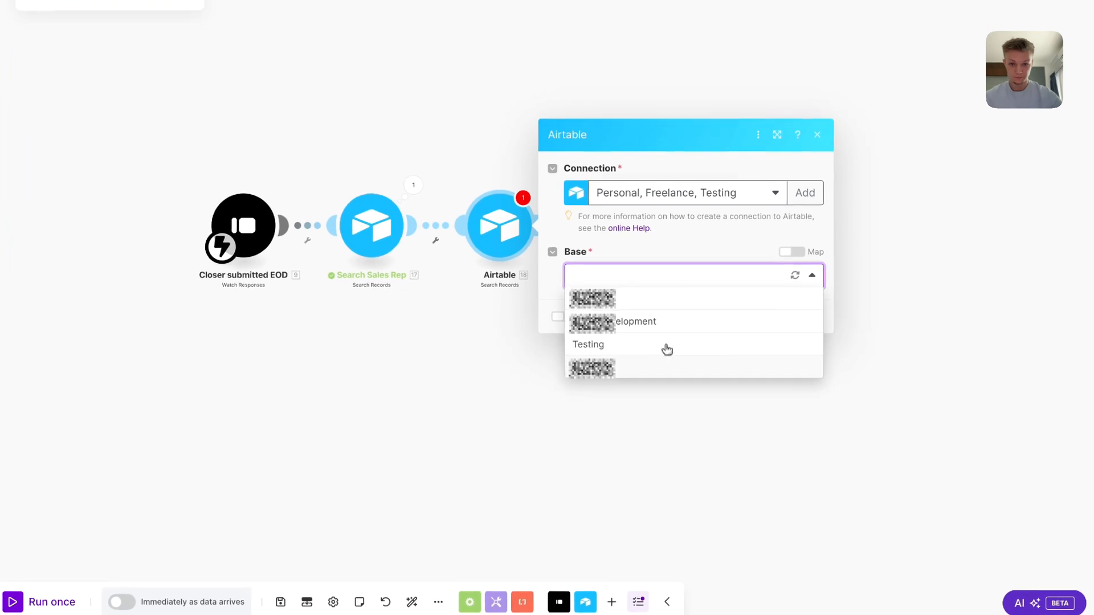
click(676, 347)
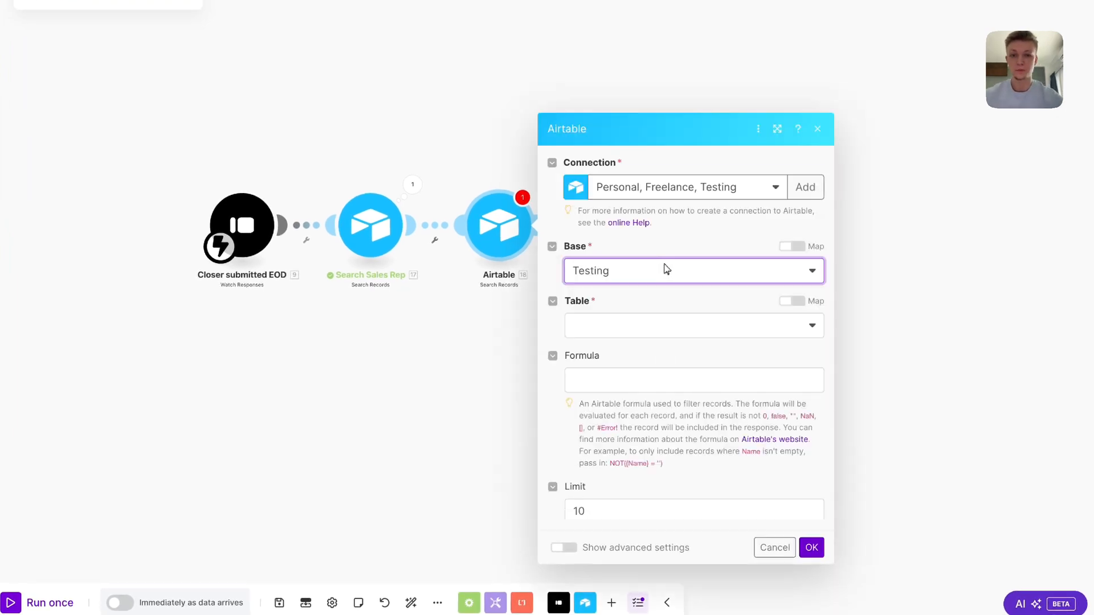
click(667, 206)
click(638, 431)
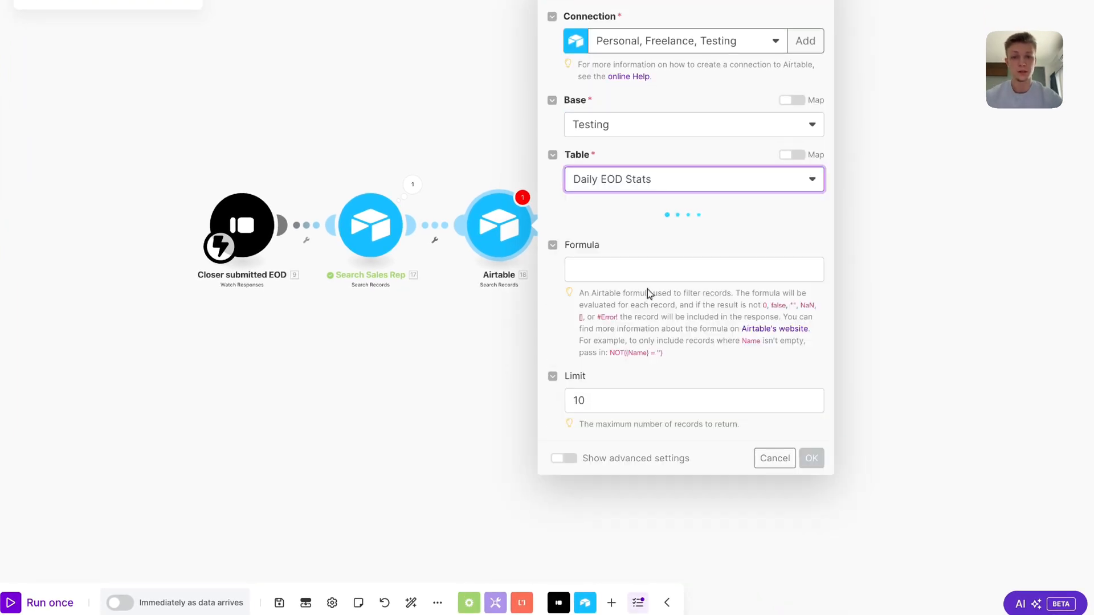
Set the search formula to {Date (YYYY-MM-DD)} = 'Date of submission' with a limit of 1
scroll(656, 327, down, 2)
click(667, 432)
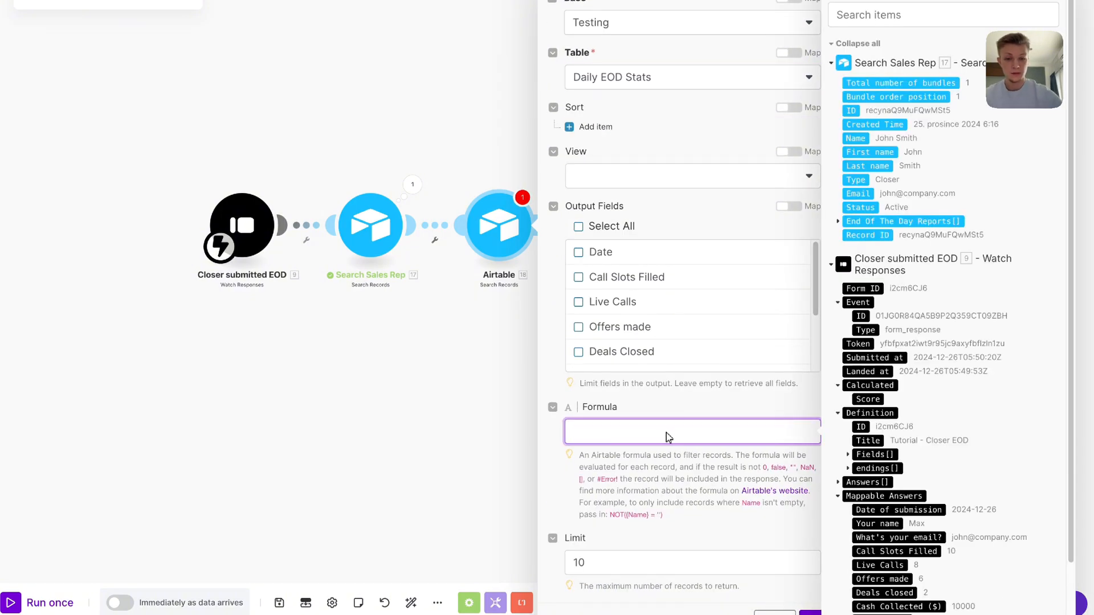
text({)
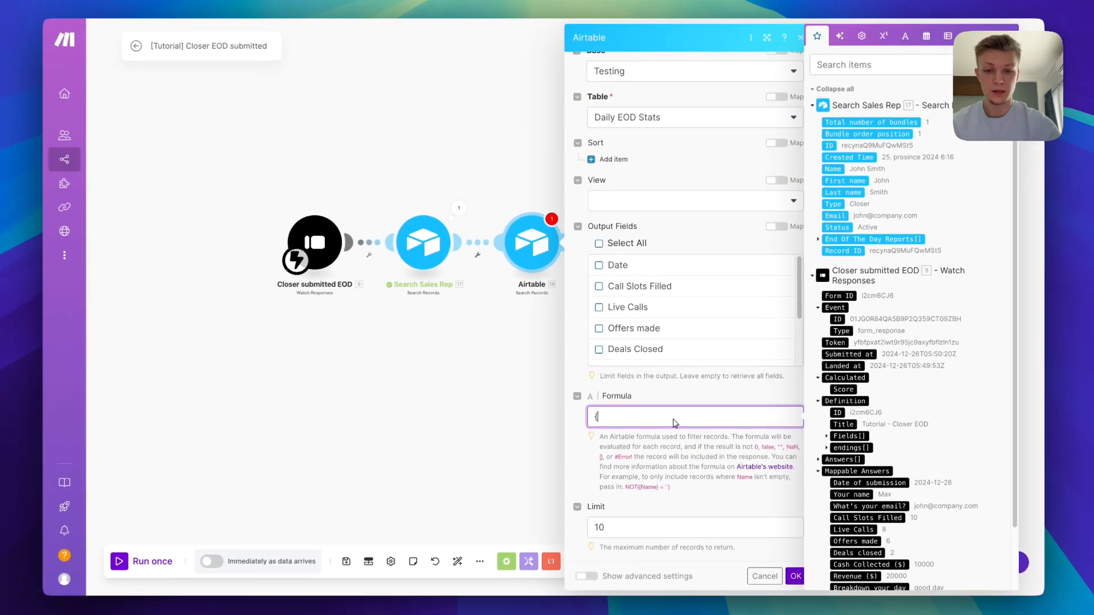
text(Date (YYYY-MM-DD)} = ')
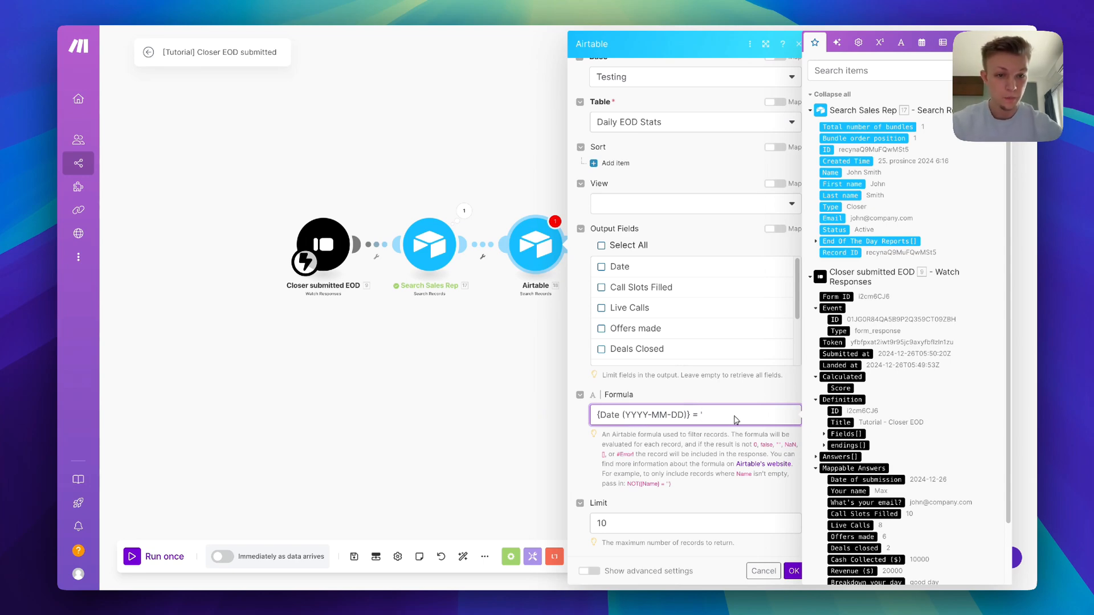
scroll(867, 416, down, 2)
click(881, 416)
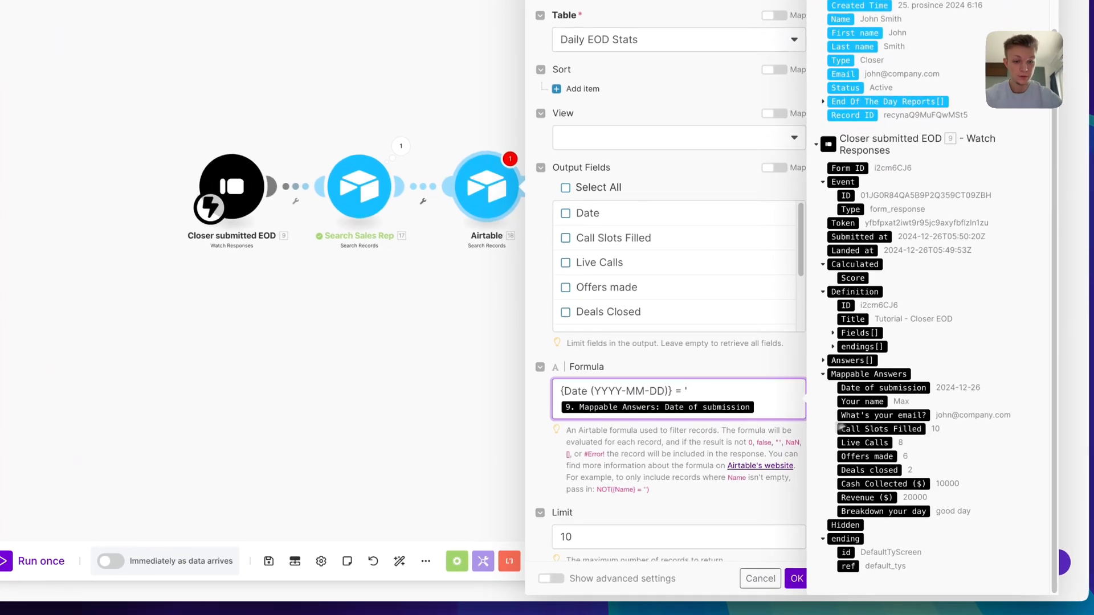
text(')
click(664, 486)
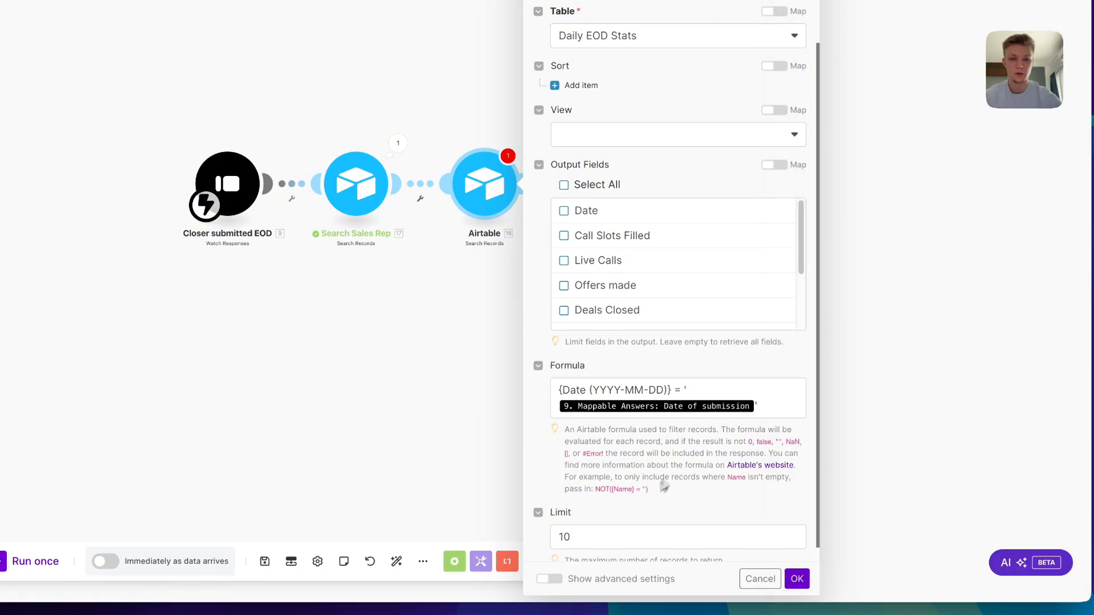
click(607, 537)
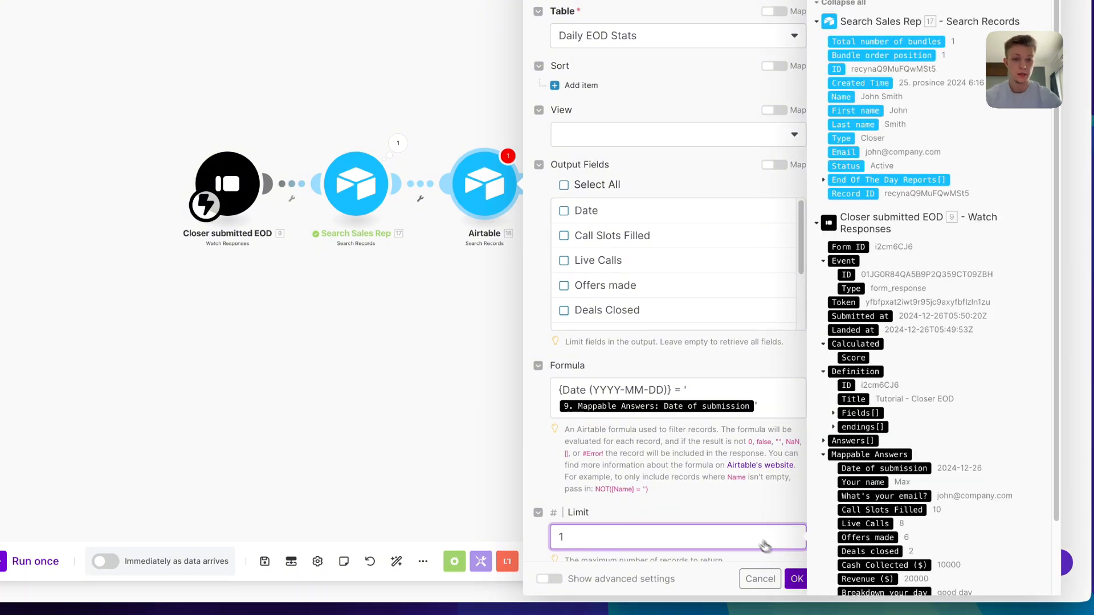
click(798, 580)
right_click(491, 198)
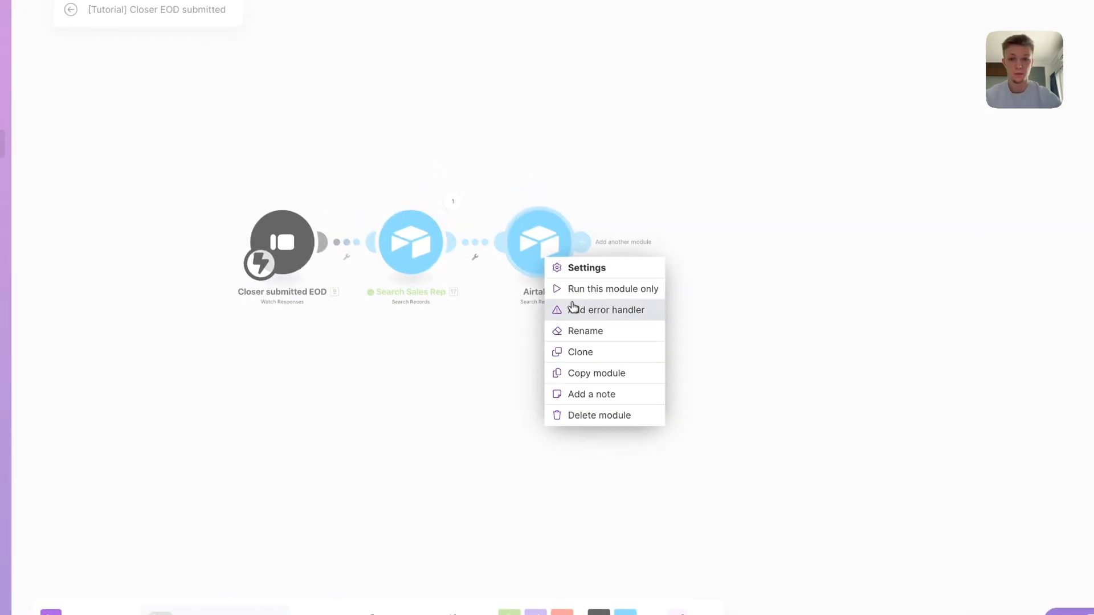
Rename the new Airtable step to 'Search Daily Stats' and save the scenario
click(586, 334)
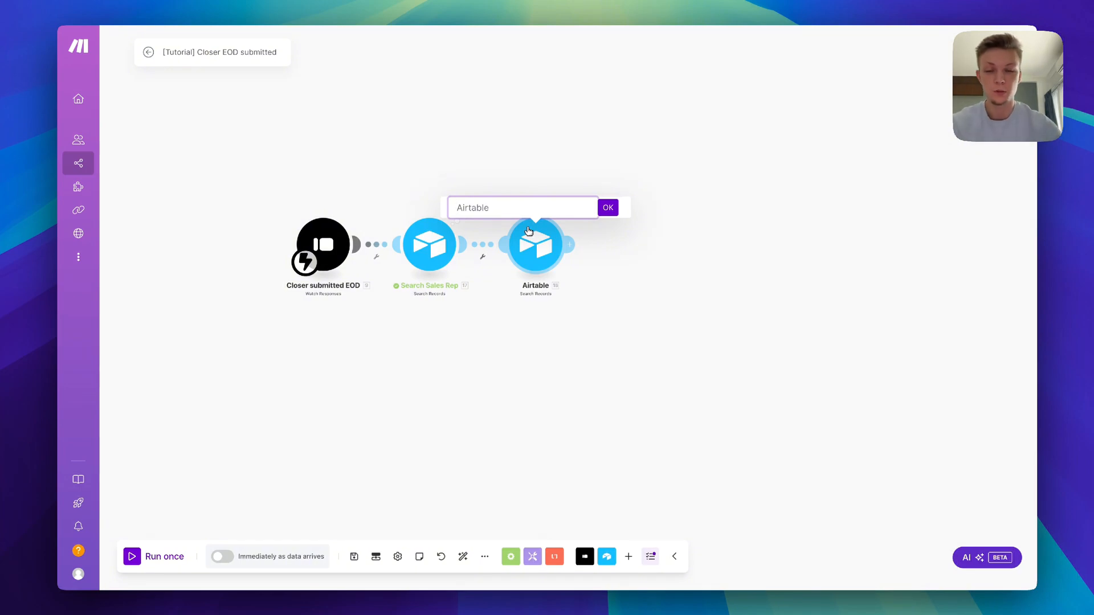
text(Search Daily St)
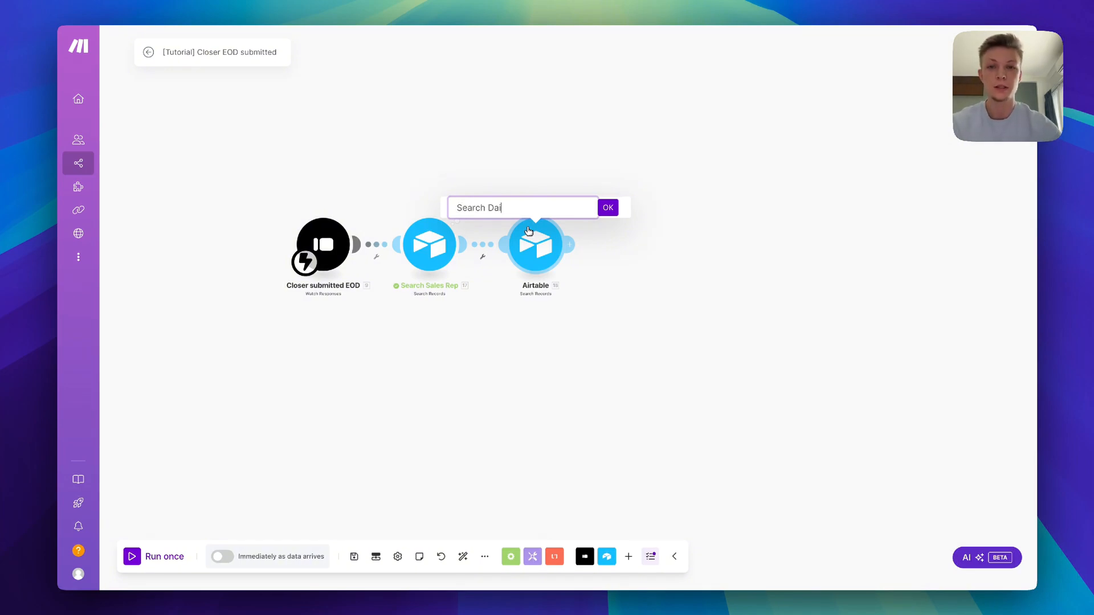
text(ats)
key(Return)
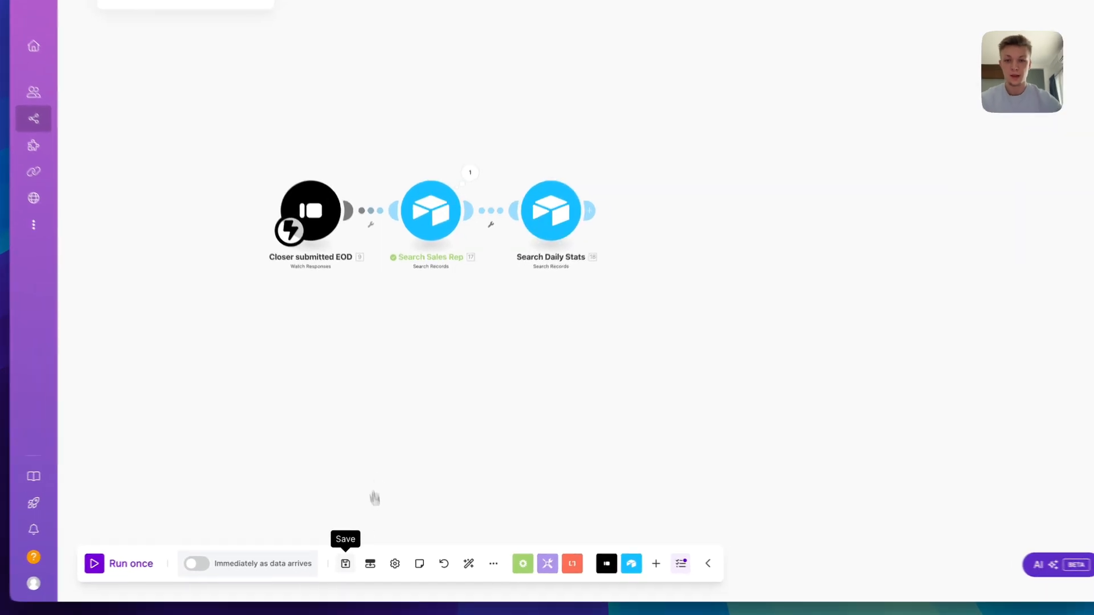
click(354, 557)
Start a test run of only Search Daily Stats and open its date input
right_click(560, 200)
click(601, 324)
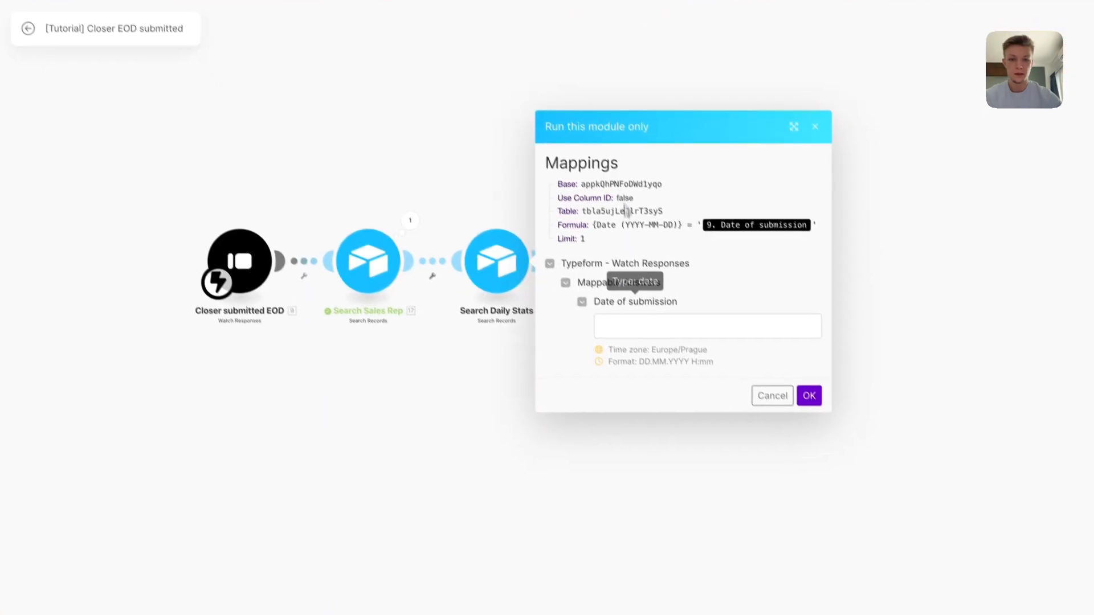
click(648, 308)
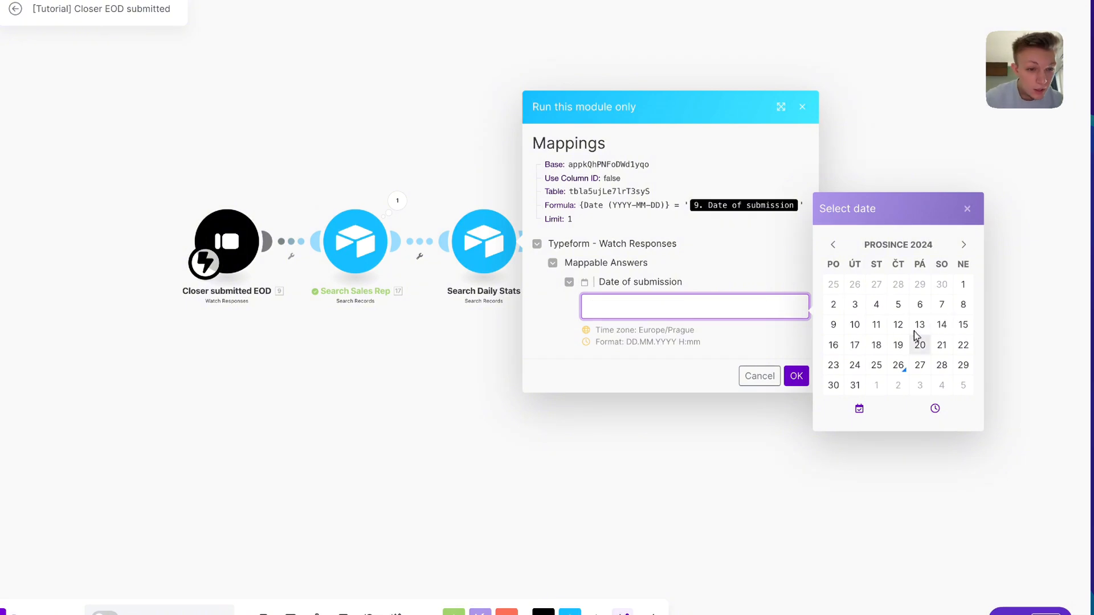
Run the Search Daily Stats test with 26.12.2024, see zero records returned, then reopen its formula
click(899, 367)
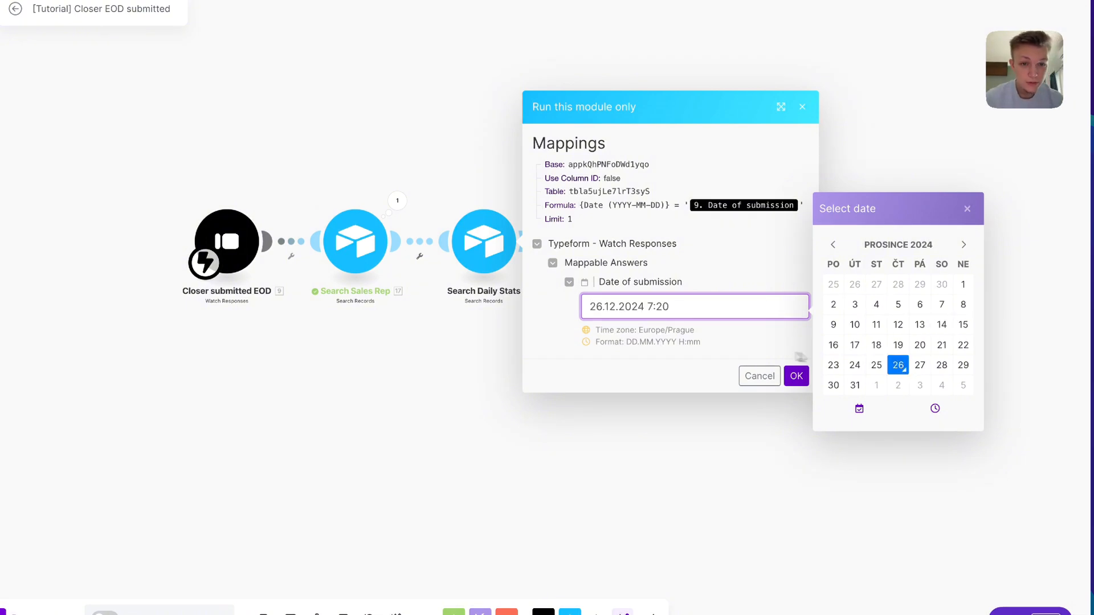
click(686, 309)
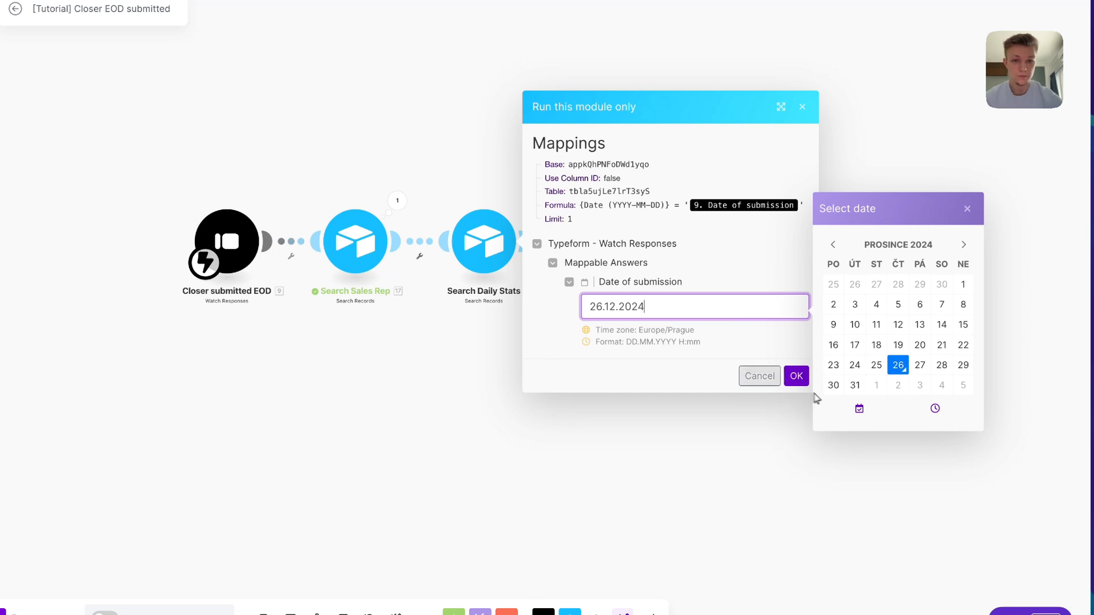
click(792, 376)
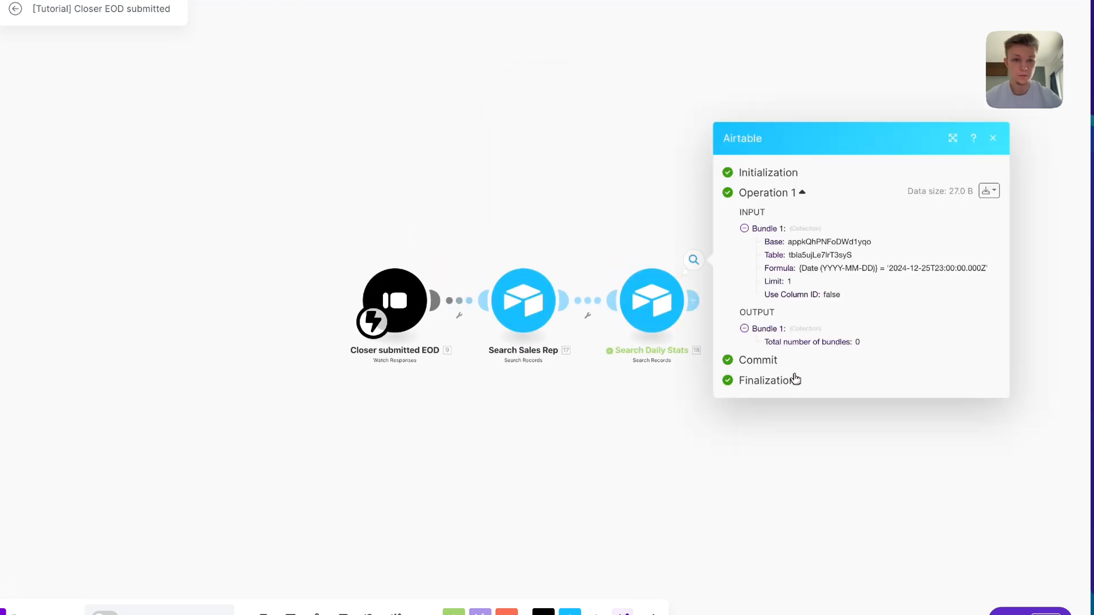
drag(669, 245, 517, 228)
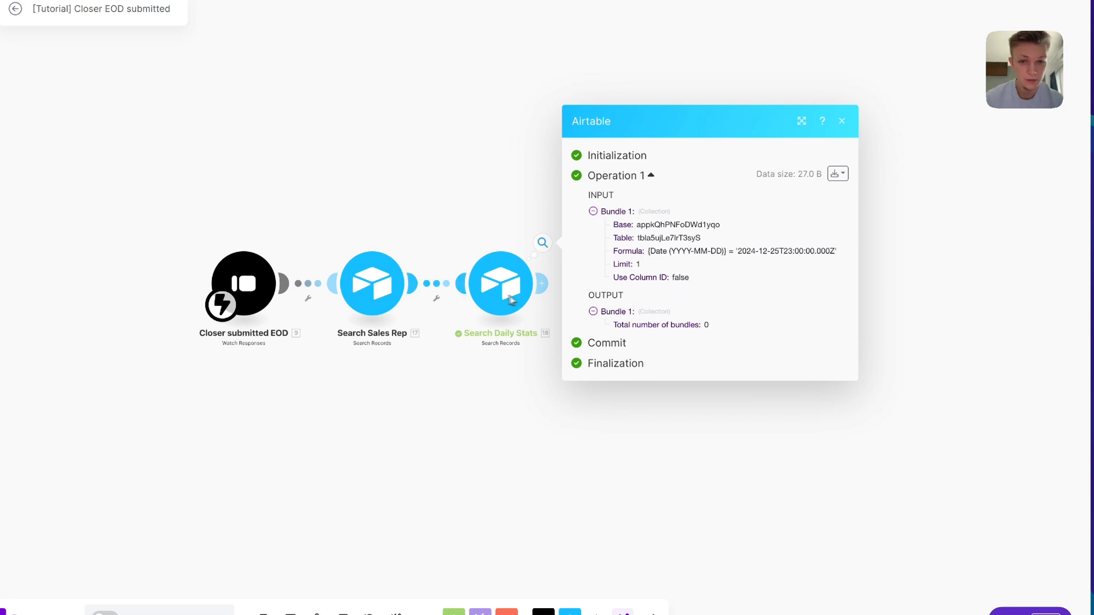
click(501, 283)
click(684, 309)
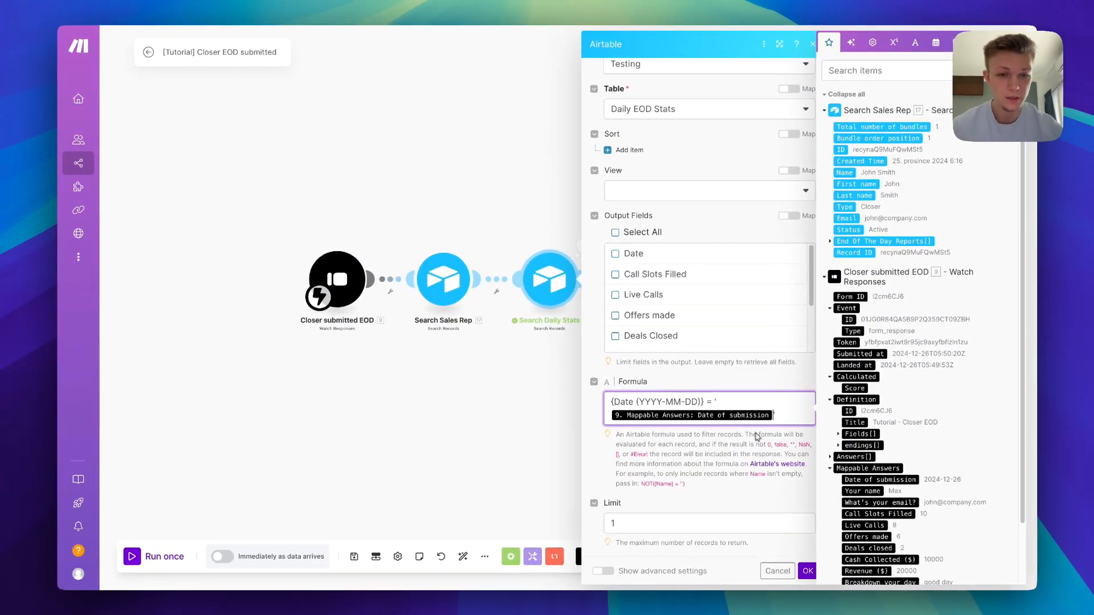
Replace the formula's date with formatDate(Date of submission; YYYY-MM-DD) and save the step
key(BackSpace)
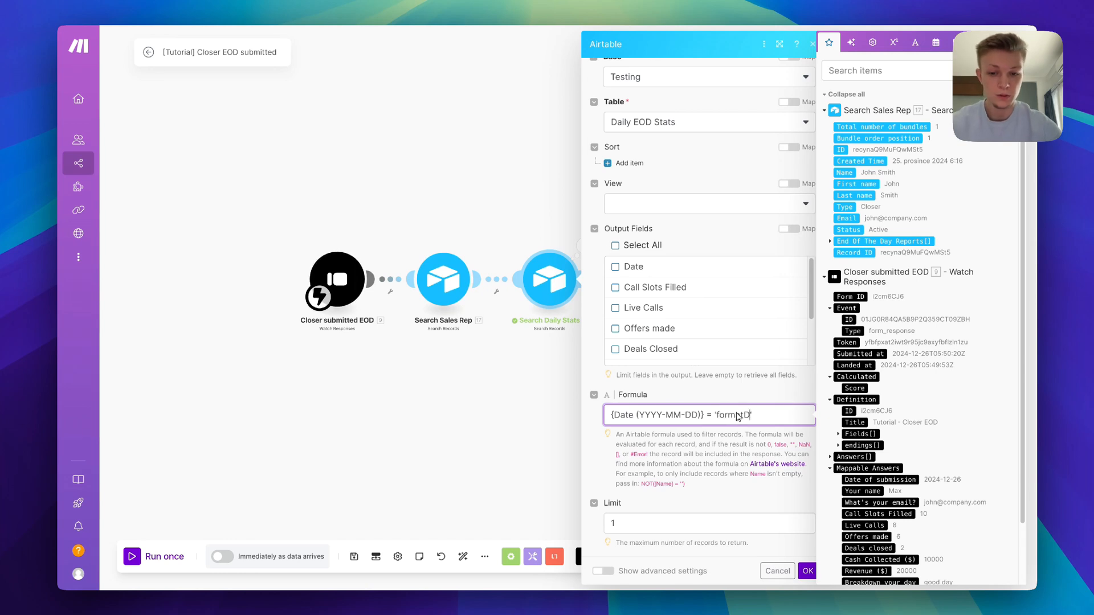
text(formatDate()
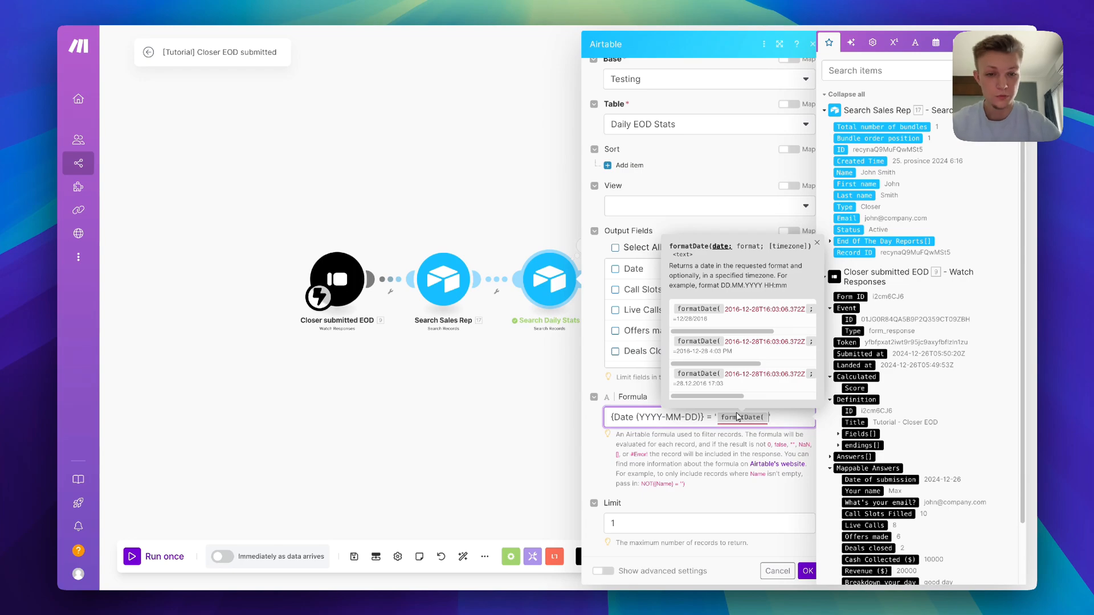
scroll(905, 417, down, 2)
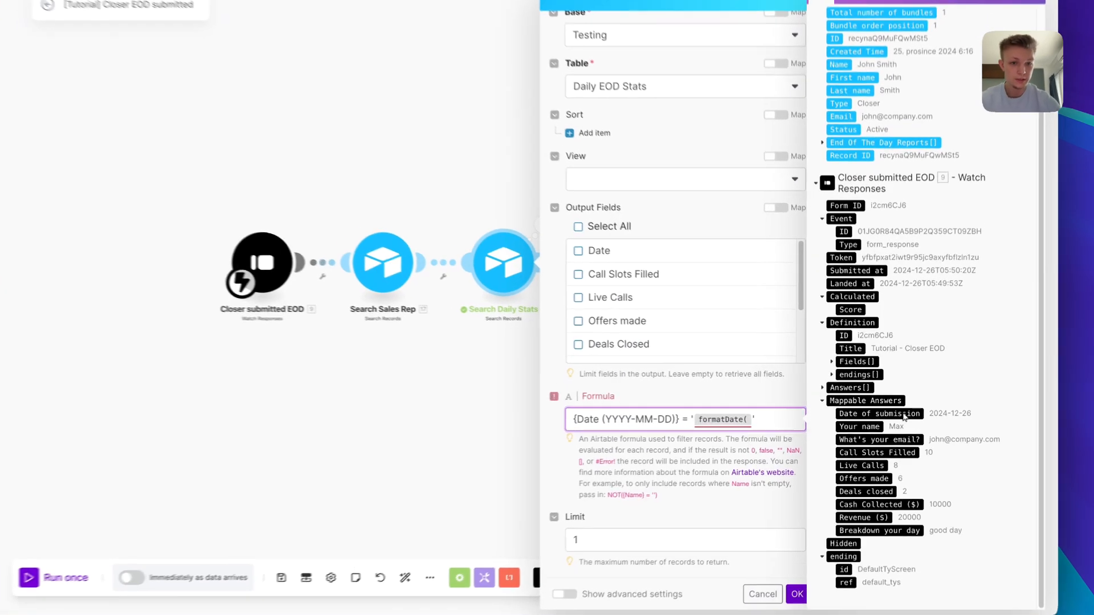
click(881, 413)
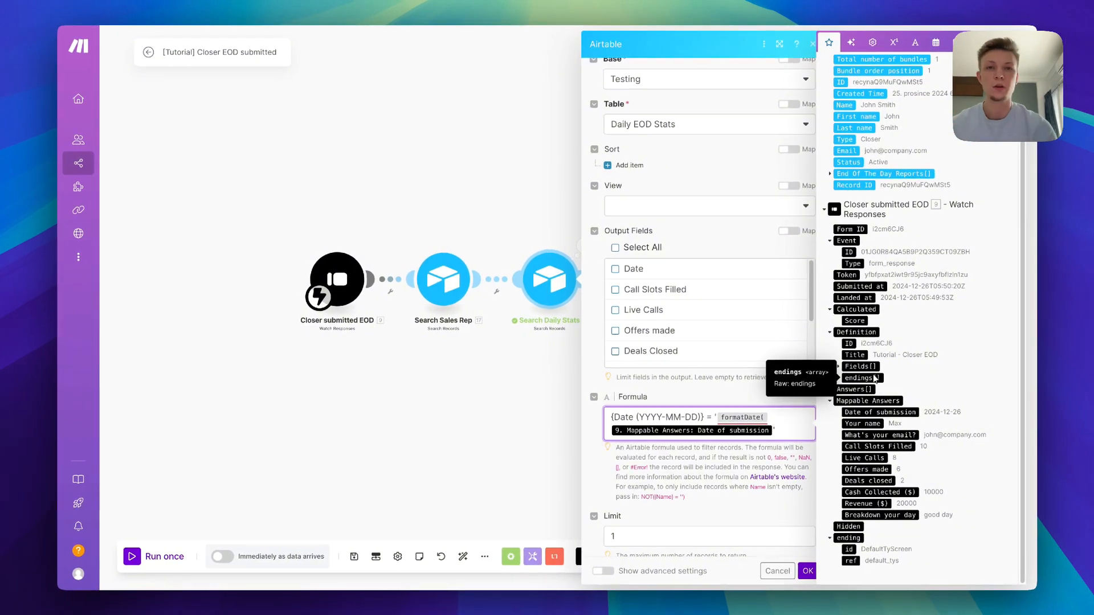
text(;)
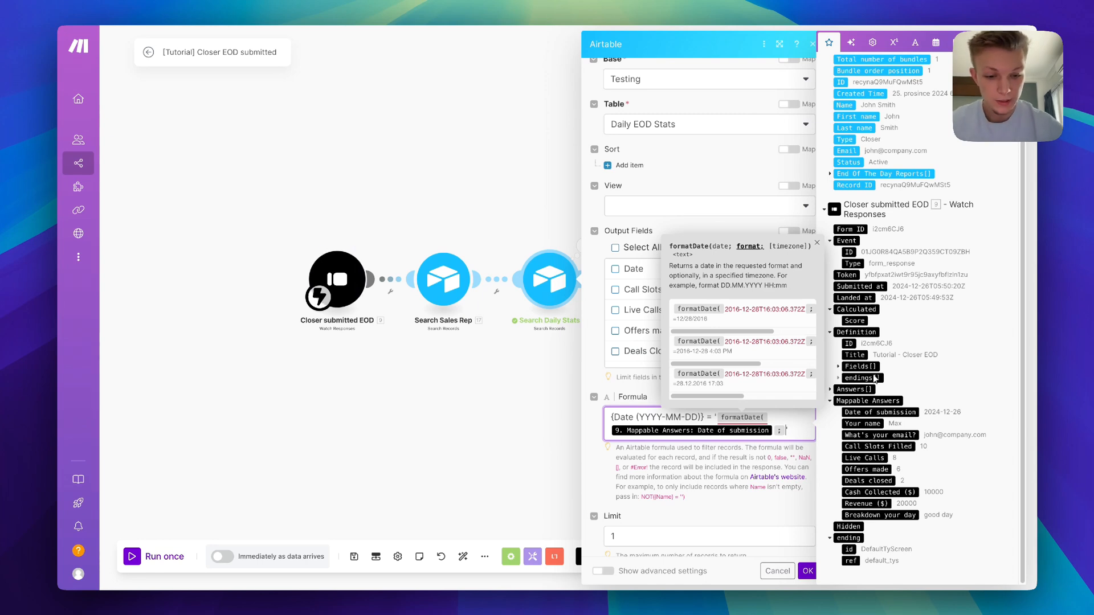
text(YYYY-MM)
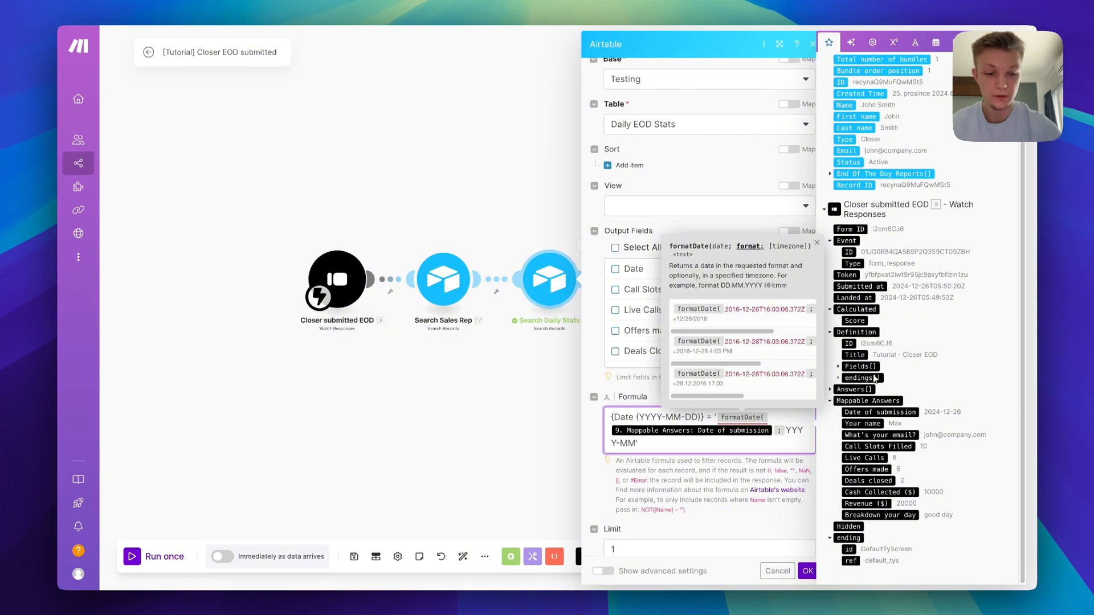
text(-DD)
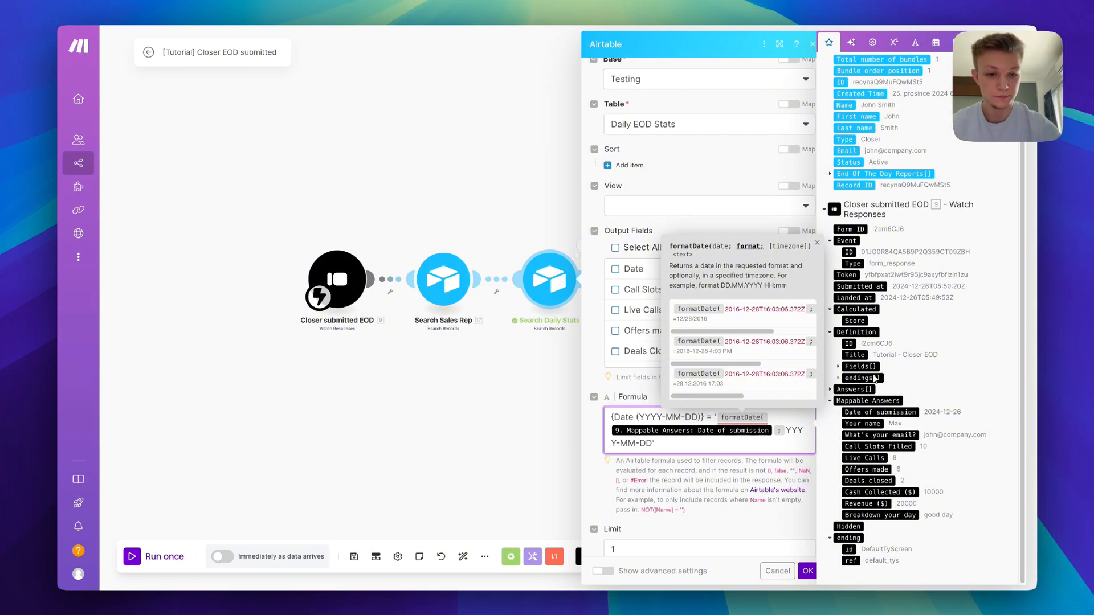
text())
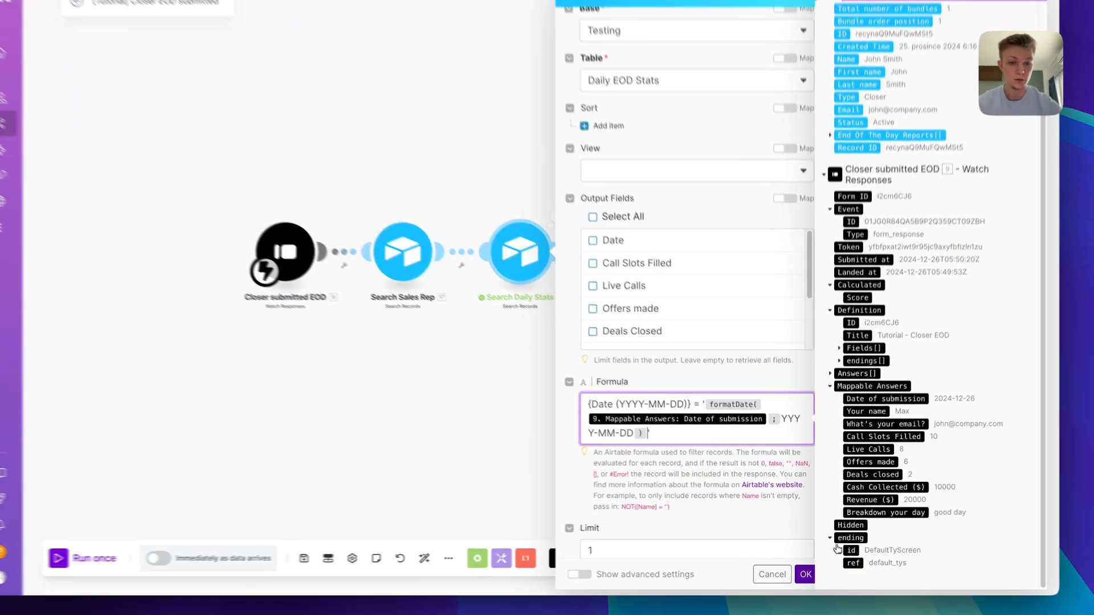
click(807, 571)
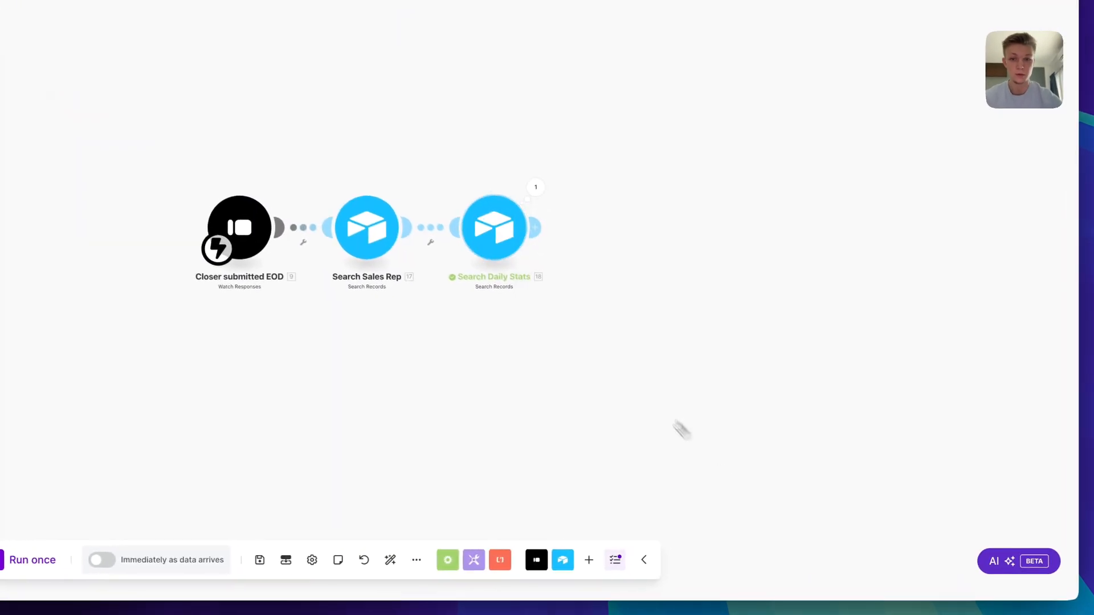
Re-test Search Daily Stats for 26.12.2024, getting the 2024-12-26 record with $10,000 revenue
right_click(560, 283)
click(591, 311)
click(907, 362)
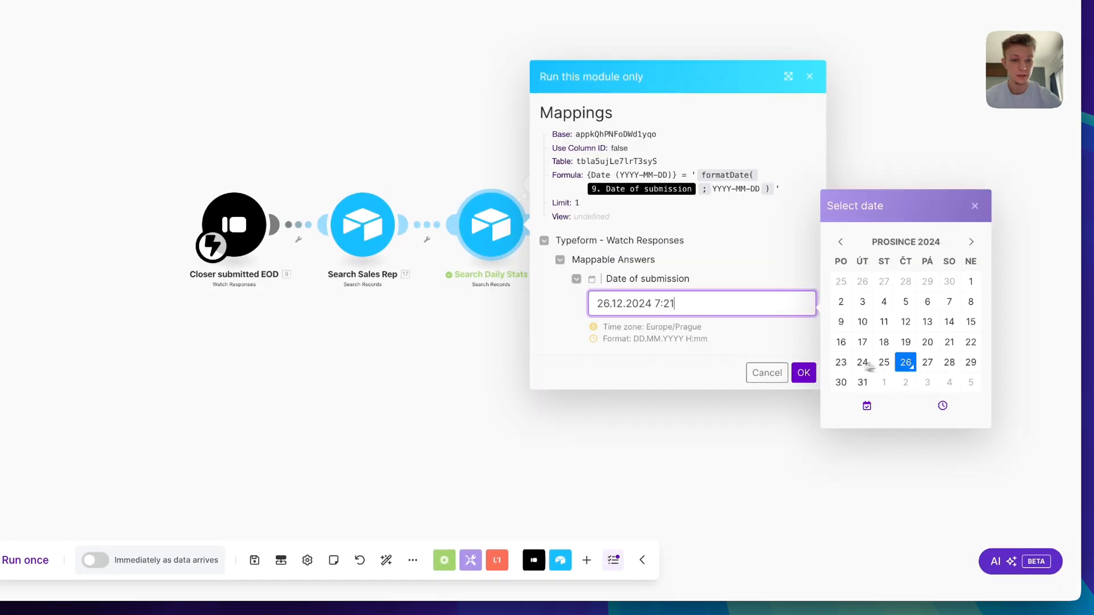
click(804, 373)
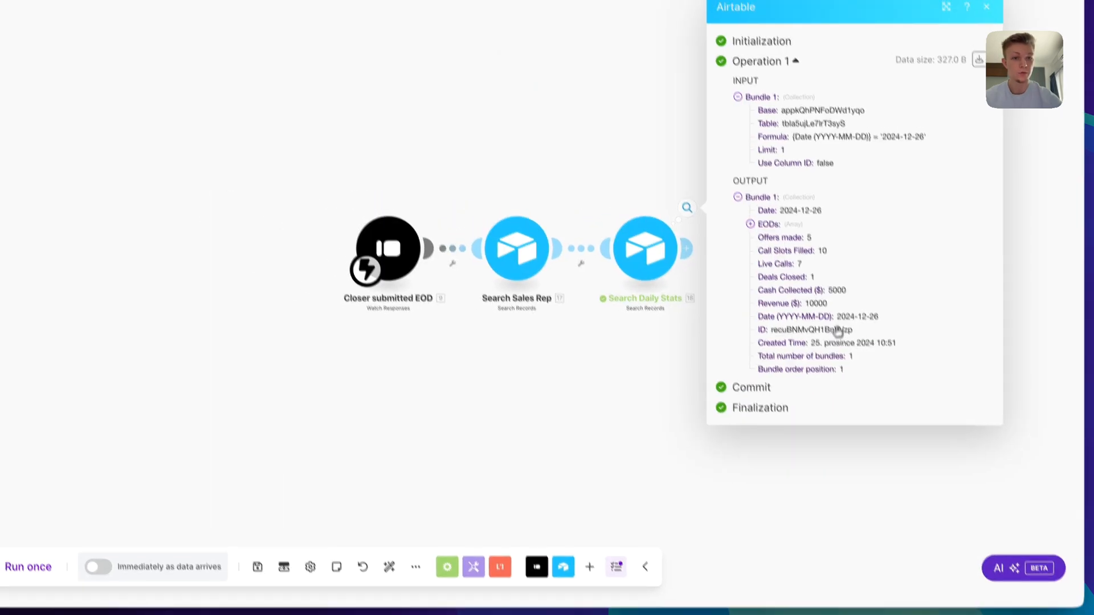
drag(676, 179, 403, 152)
click(459, 267)
click(621, 303)
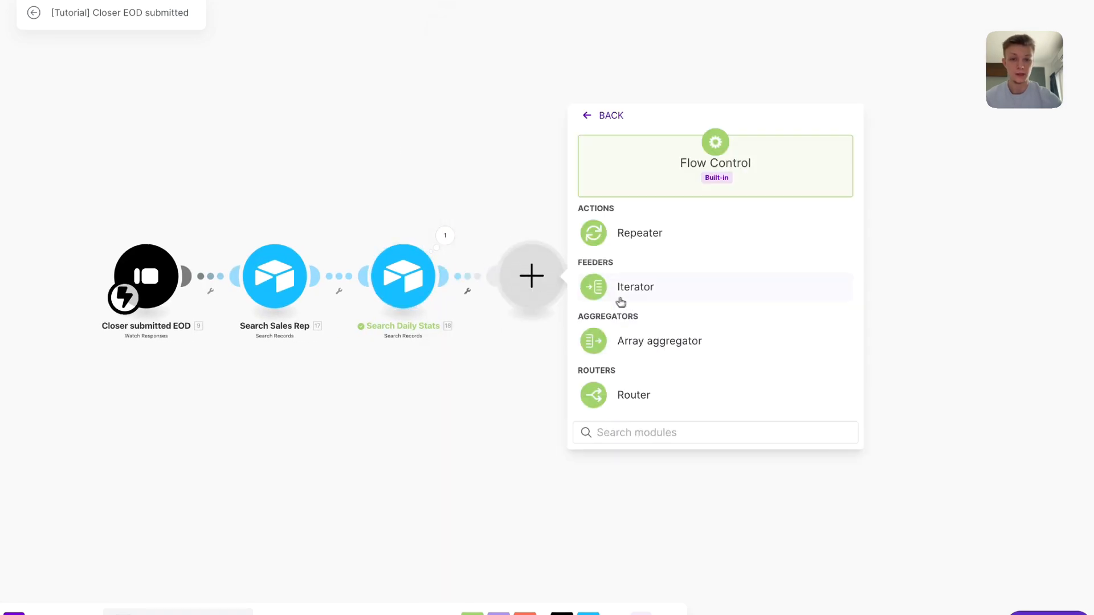
Add a Router and filter its Exists route to Total number of bundles numerically equal to 1
click(701, 391)
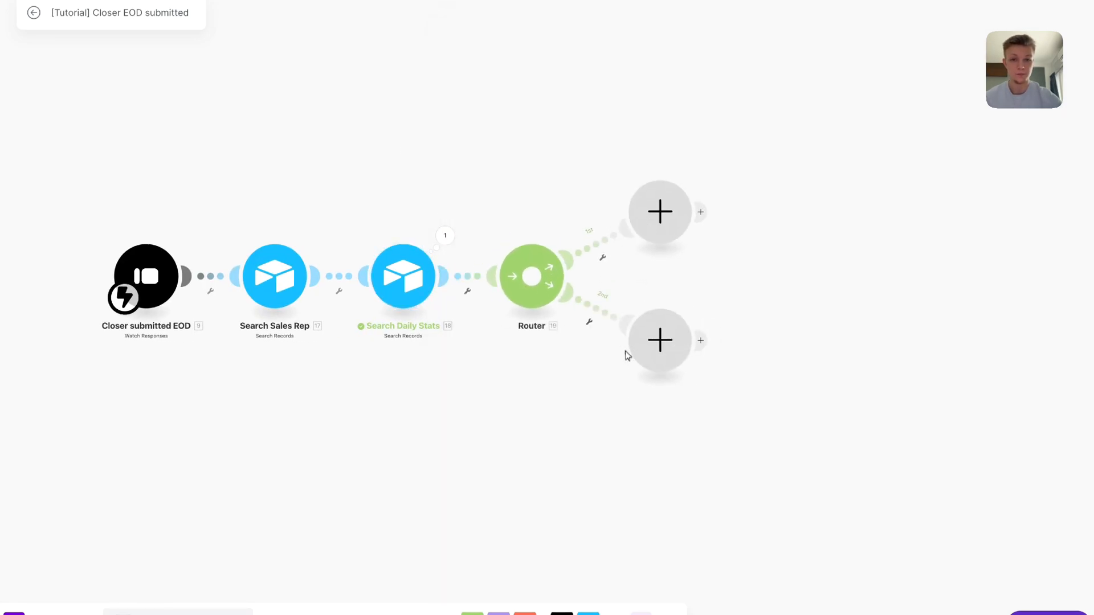
click(529, 215)
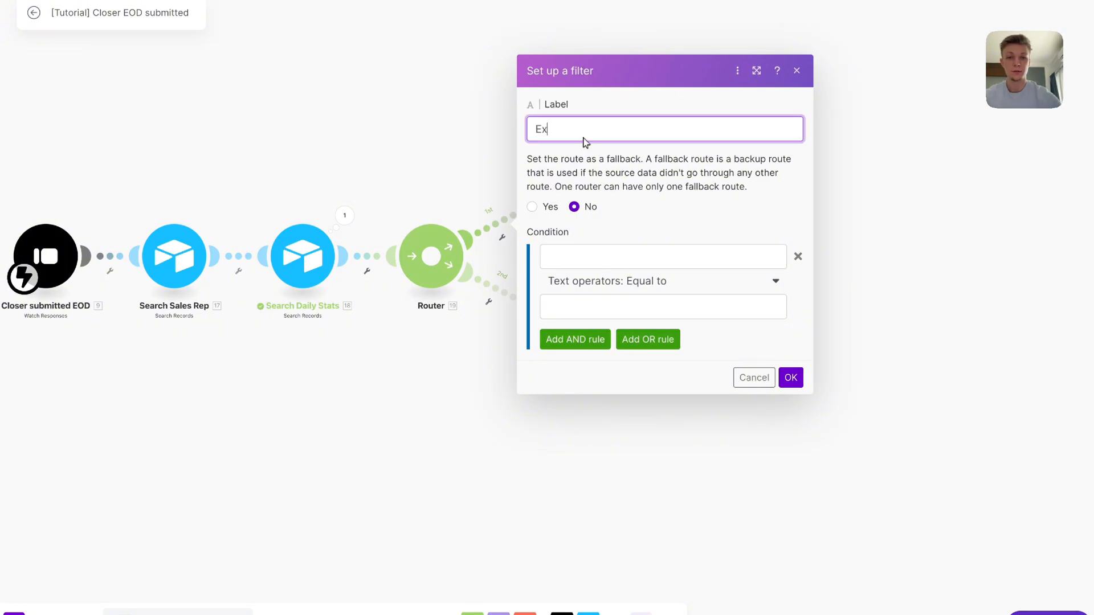
click(636, 259)
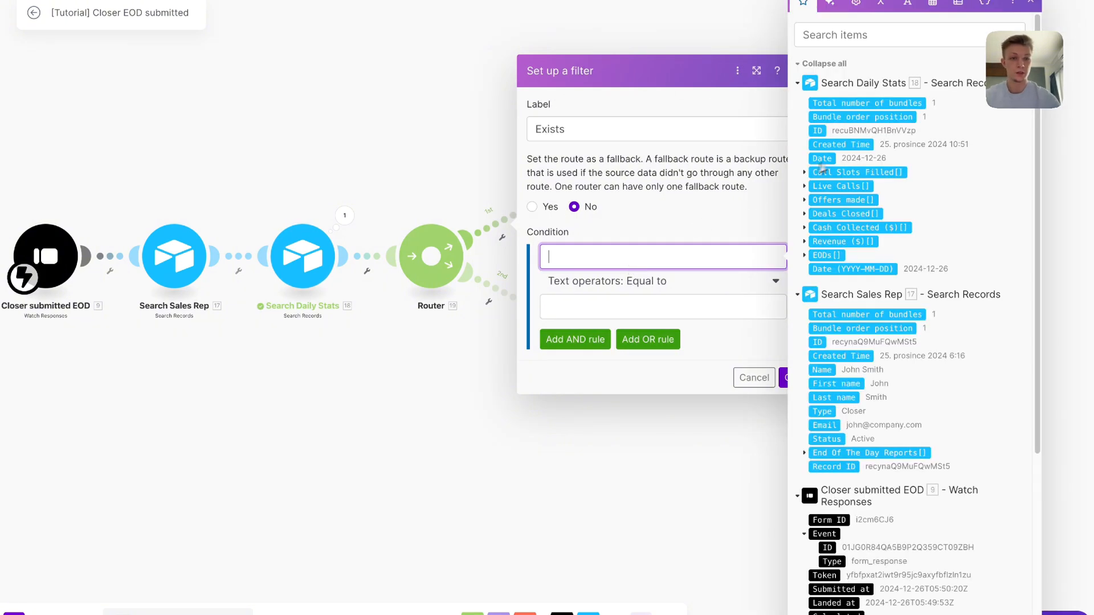
click(852, 104)
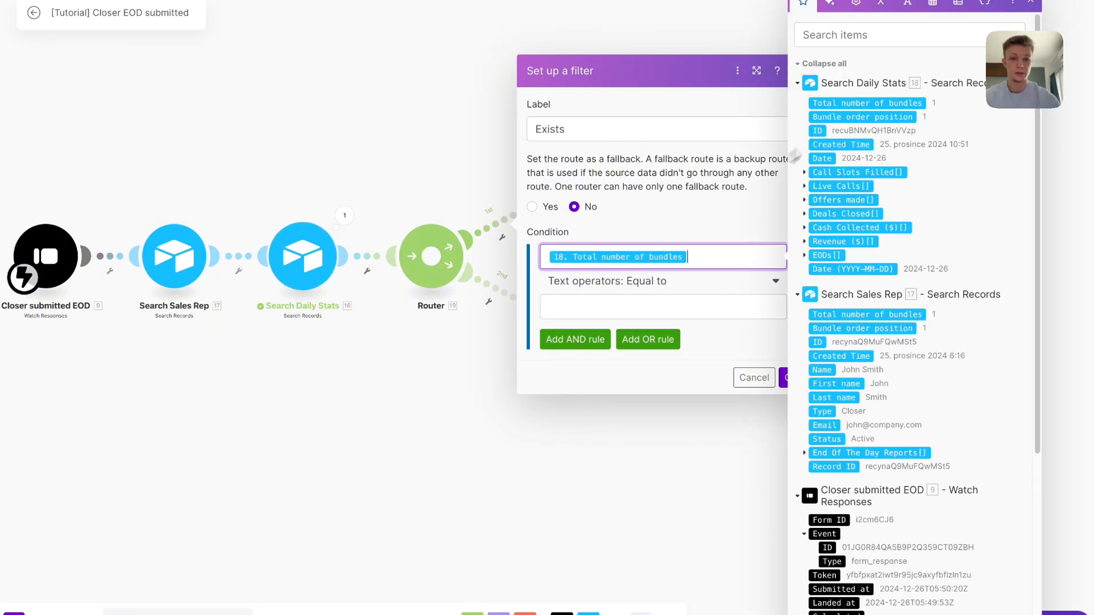
click(674, 274)
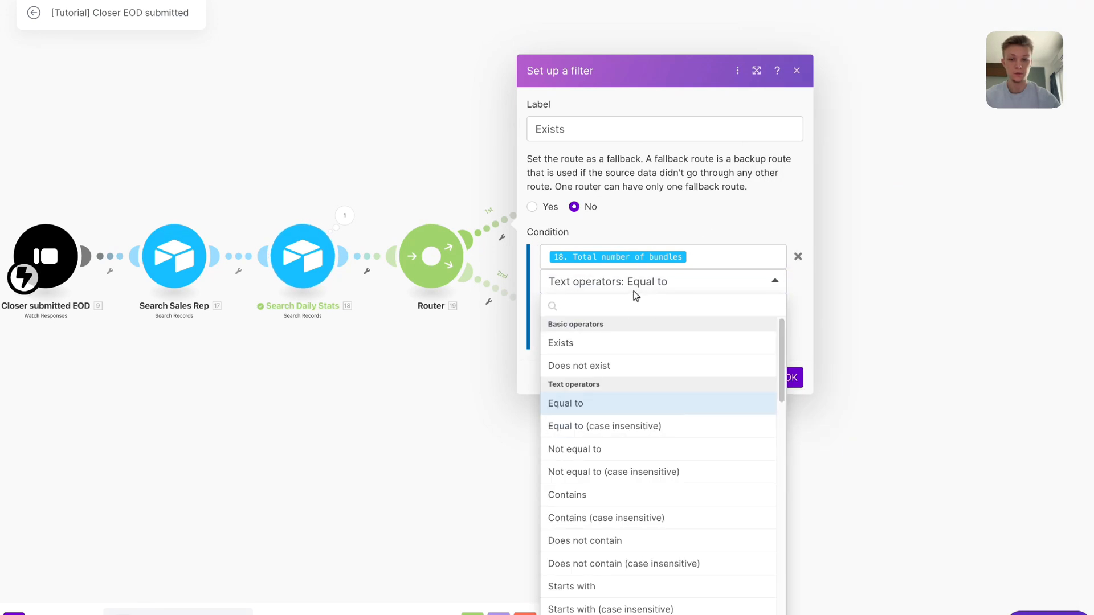
text(eq)
click(653, 449)
click(650, 308)
text(1)
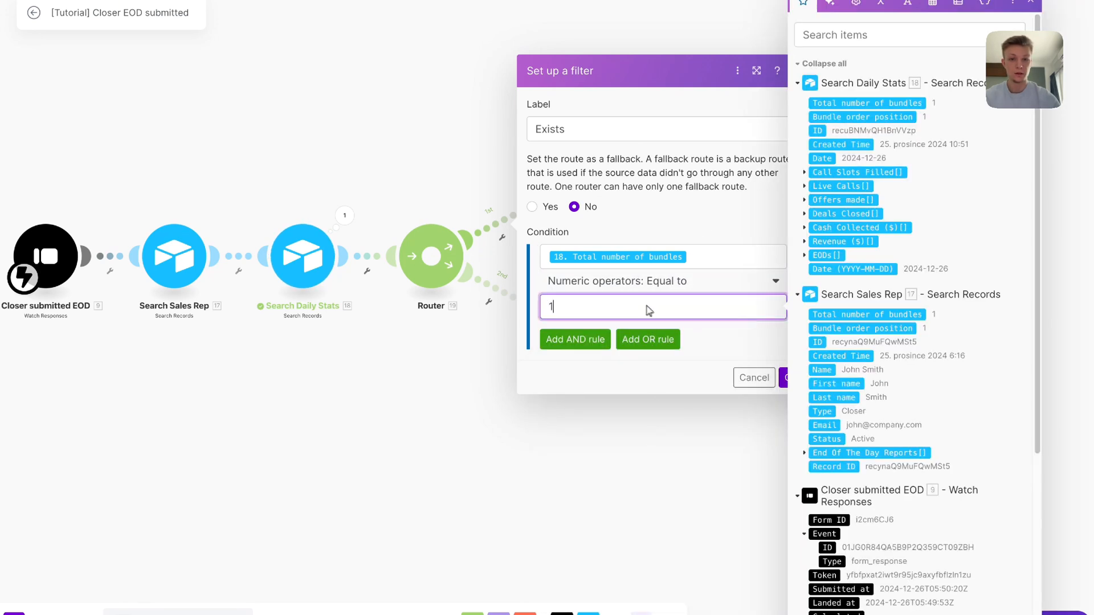
click(780, 377)
click(505, 292)
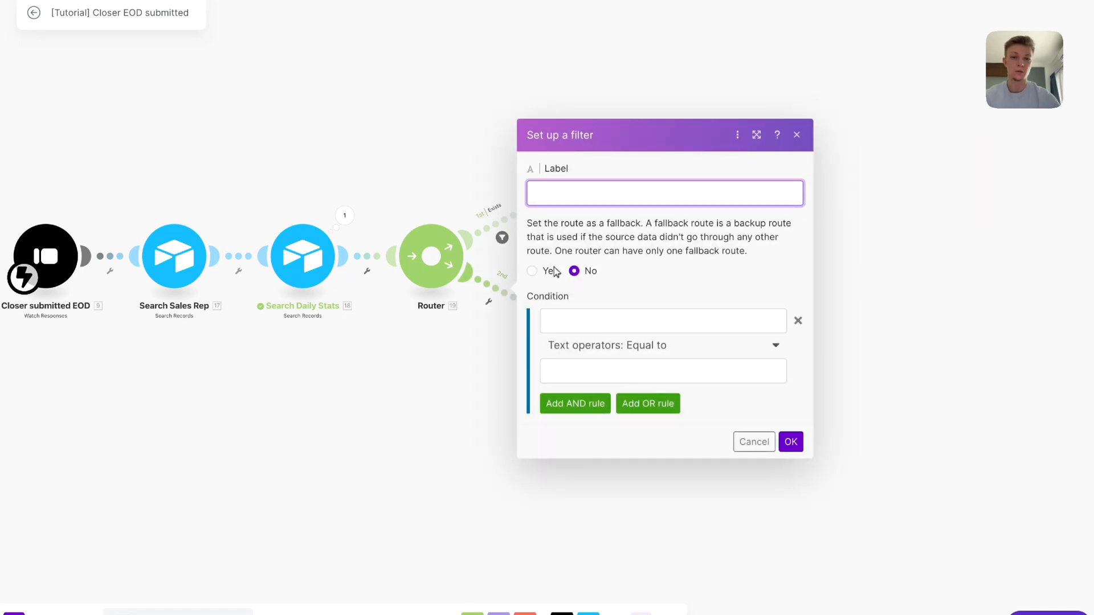
Label the second route 'Doesn't exist' with condition Total number of bundles numerically equal to 0
text(Doesn't exis)
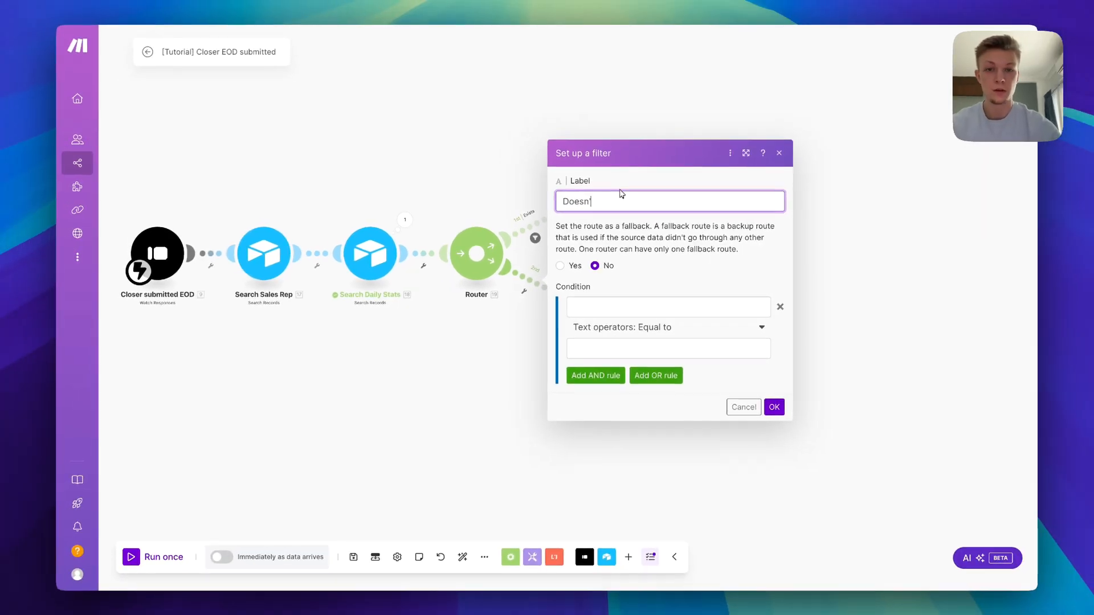
text(ts)
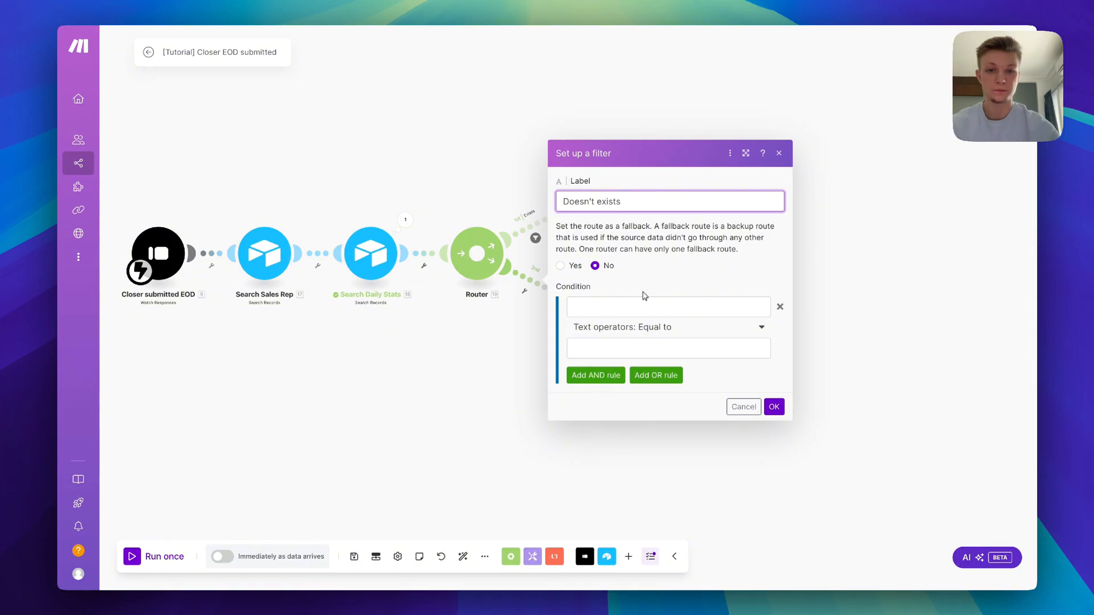
key(BackSpace)
click(636, 308)
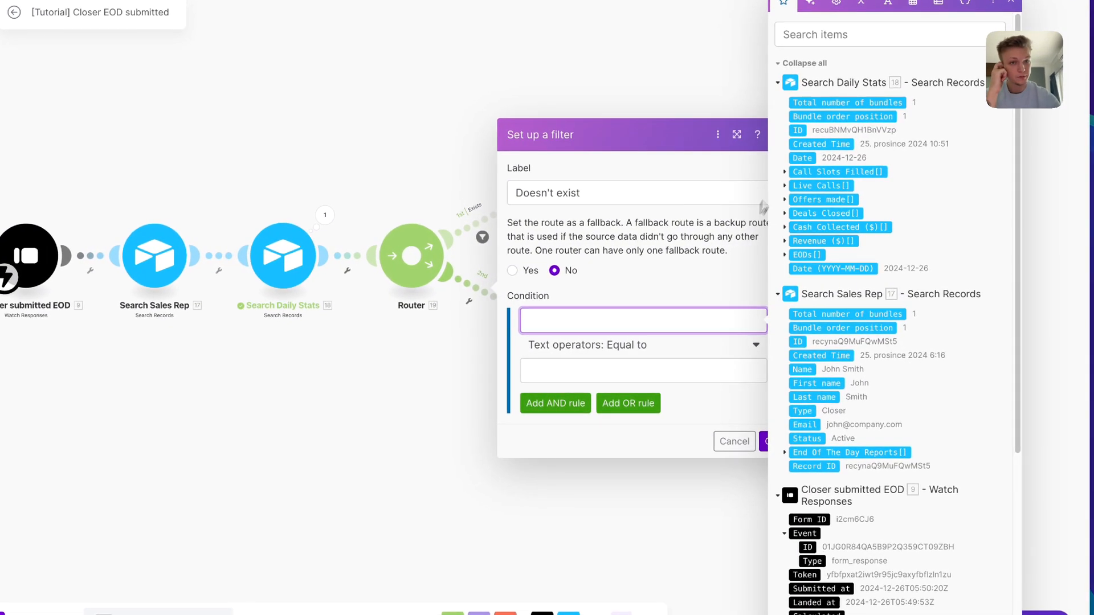
click(826, 102)
click(668, 342)
text(equ)
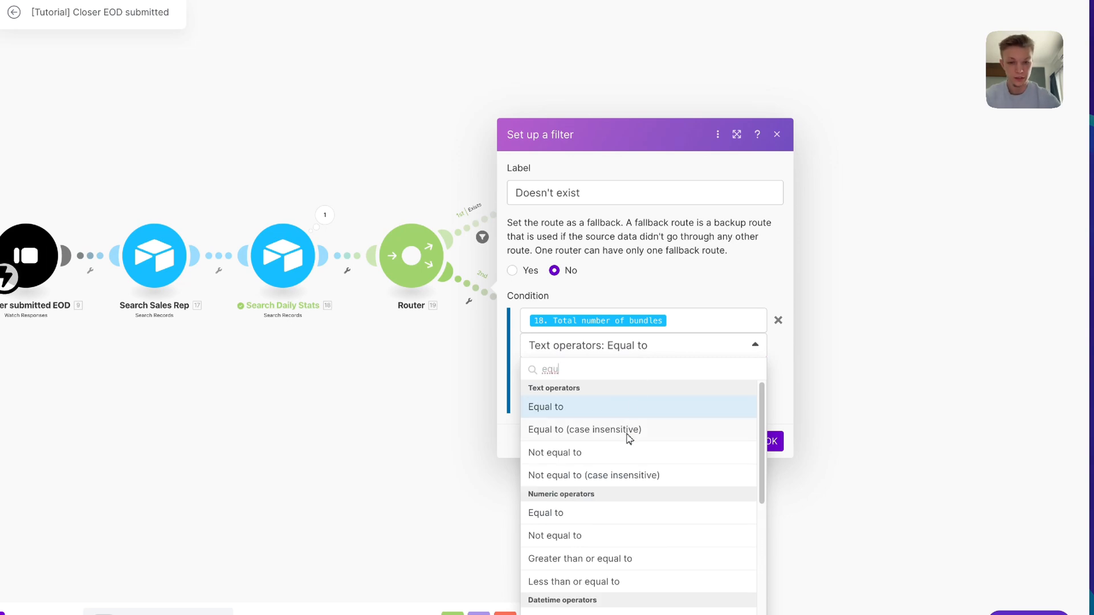
click(607, 511)
click(642, 376)
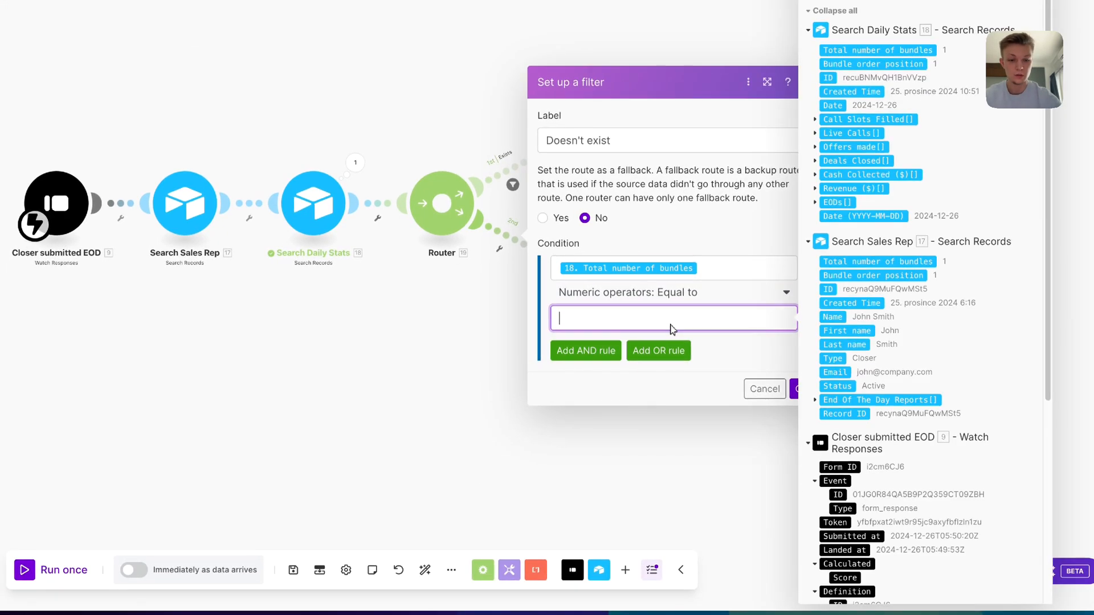
text(0)
click(684, 339)
click(798, 388)
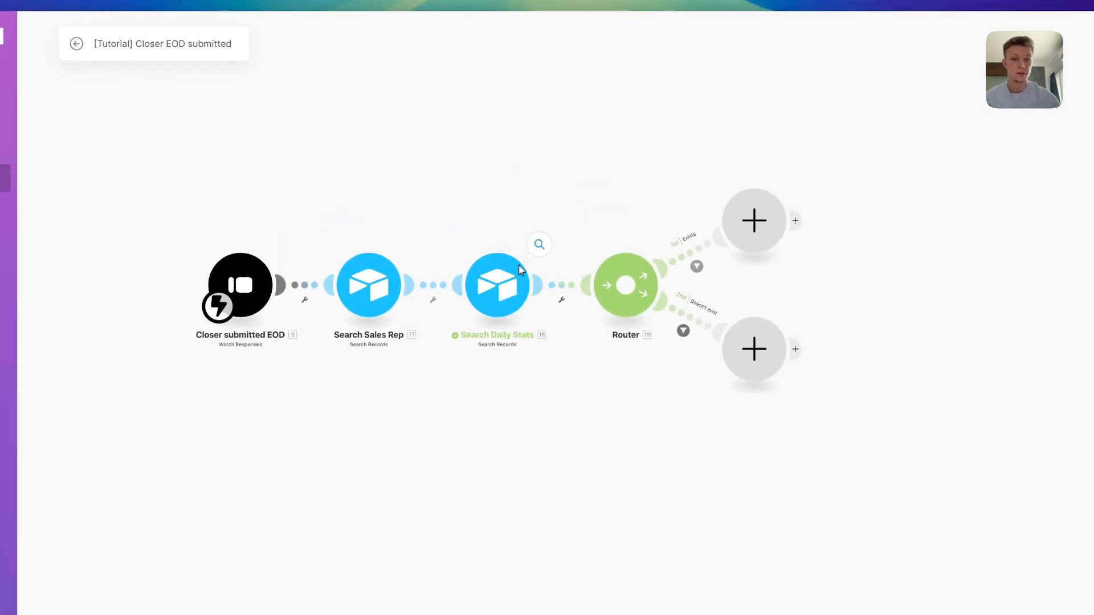
Add an Airtable Create a Record step on the Exists route for Testing's End Of The Day Reports table
drag(670, 216, 575, 218)
scroll(627, 217, right, 3)
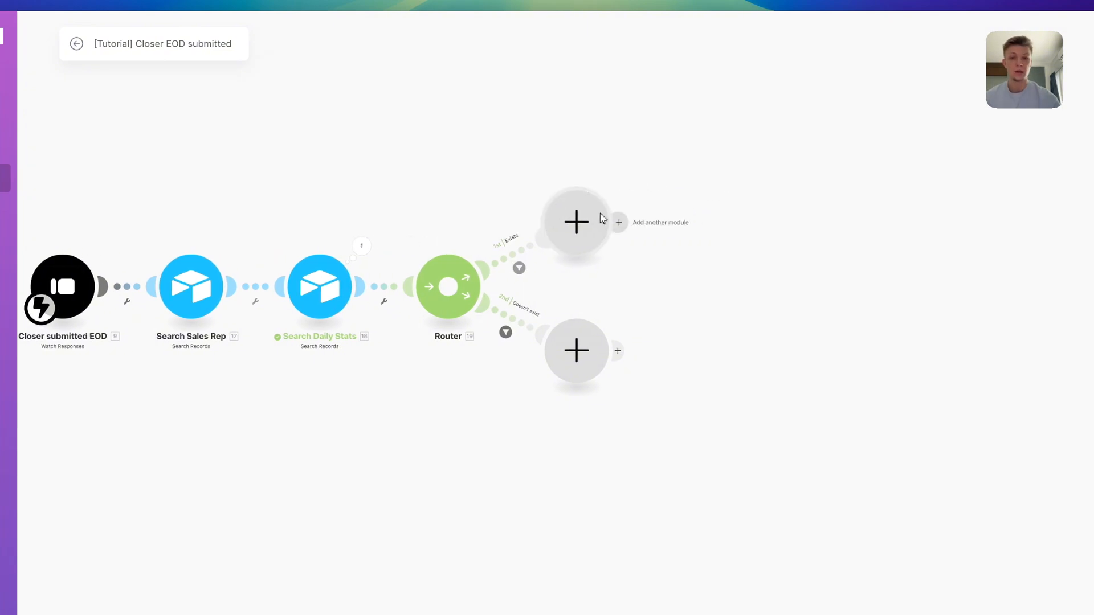
click(594, 219)
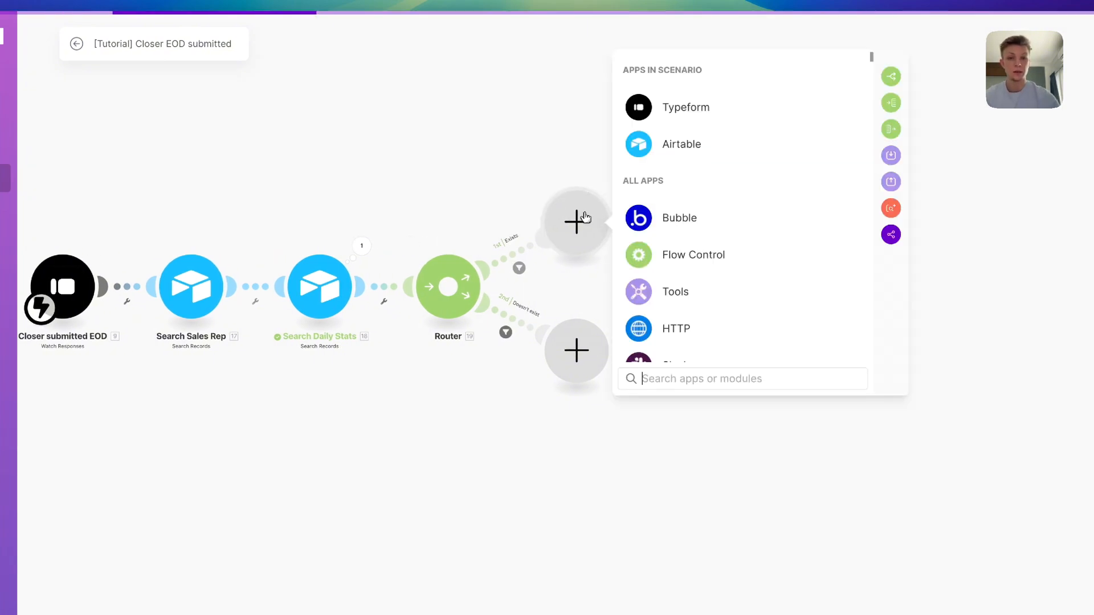
click(686, 164)
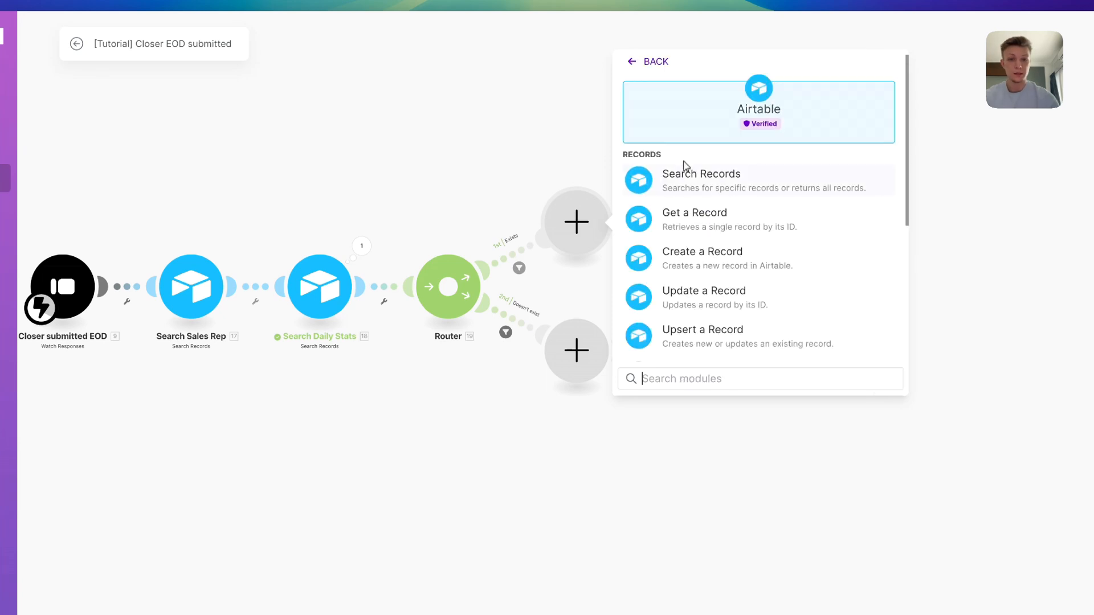
click(742, 253)
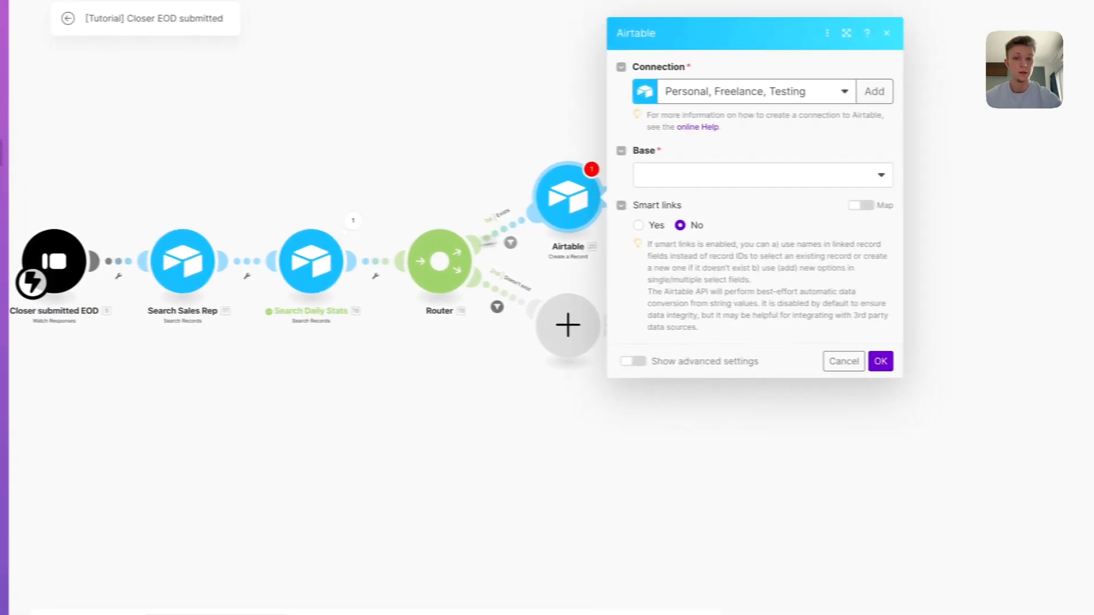
click(712, 175)
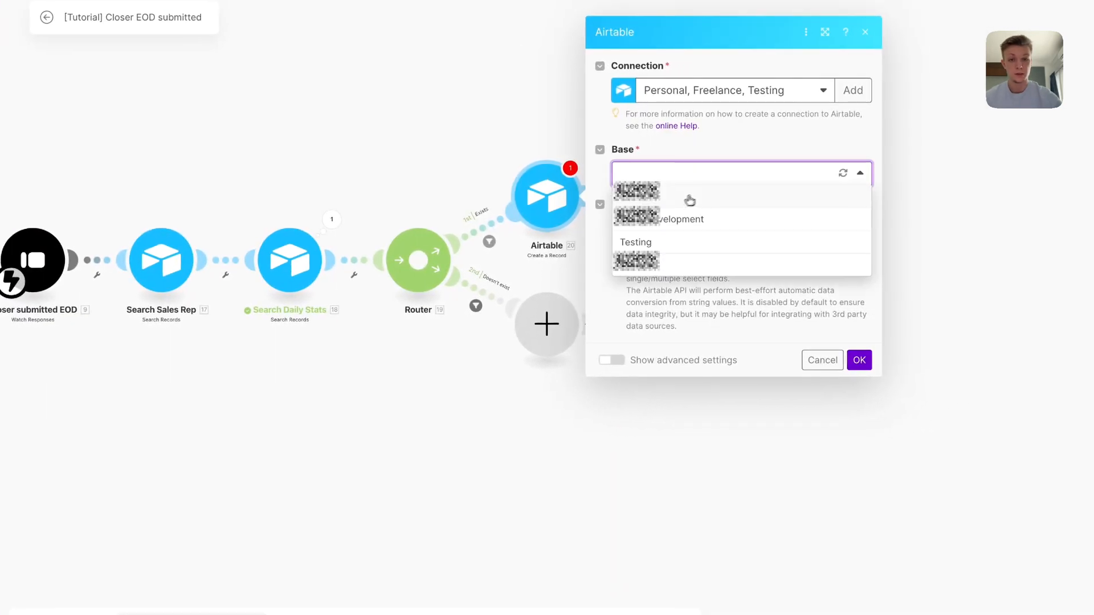
click(729, 240)
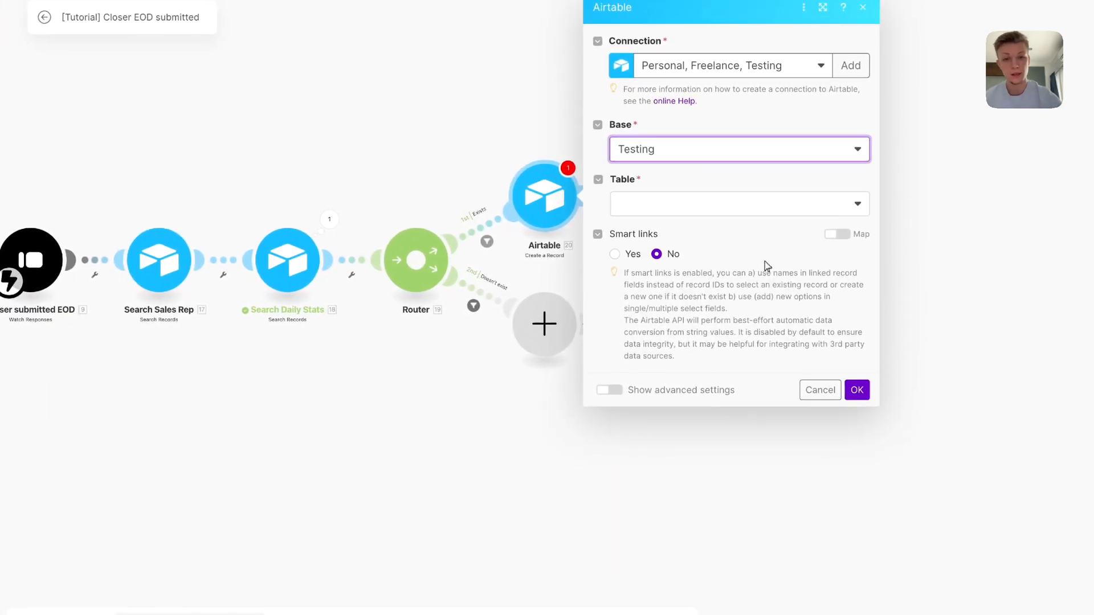
click(724, 204)
click(729, 409)
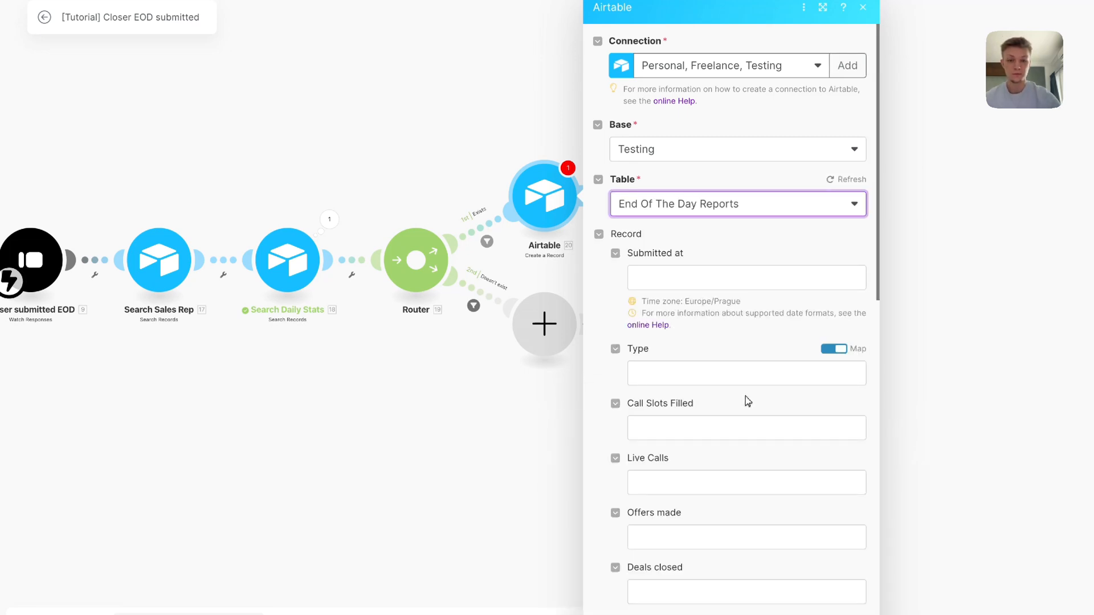
Map Submitted at to the form's submission date and set Type to Closer
scroll(784, 366, down, 3)
click(731, 143)
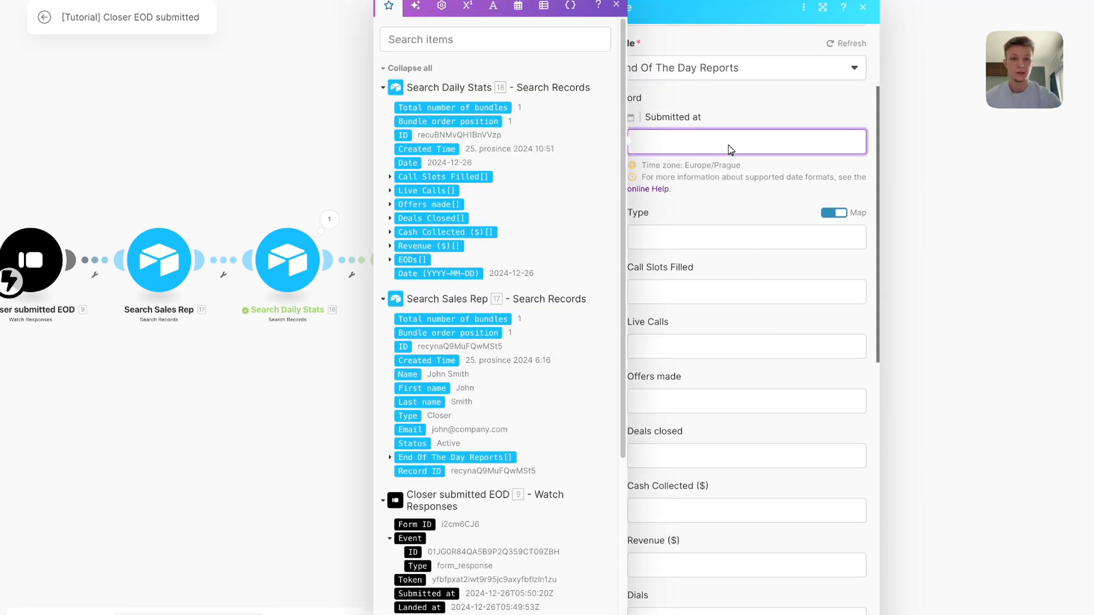
scroll(499, 263, down, 5)
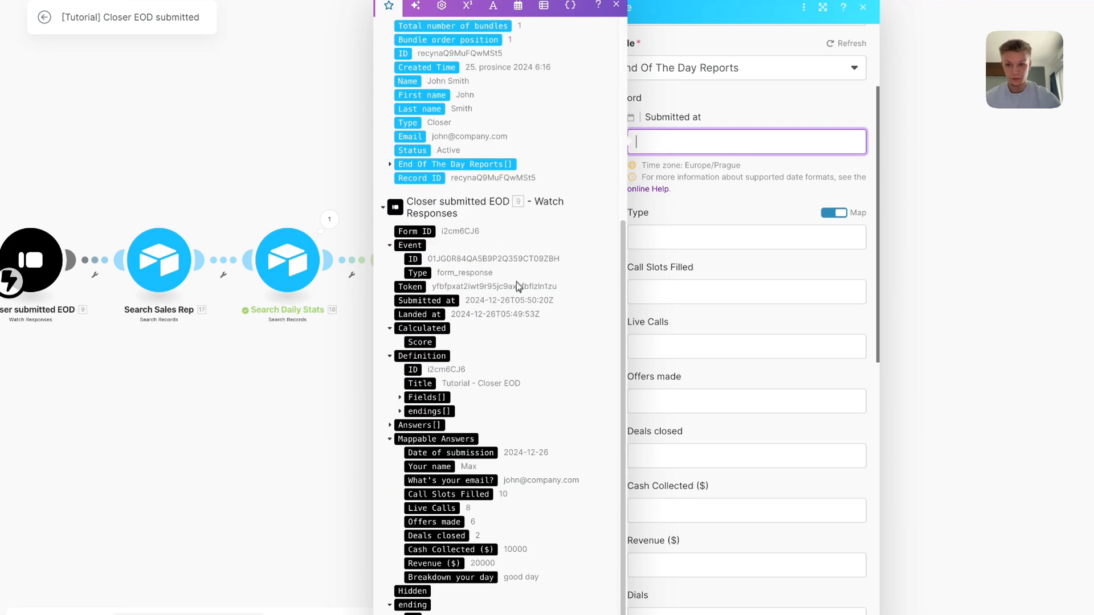
click(450, 453)
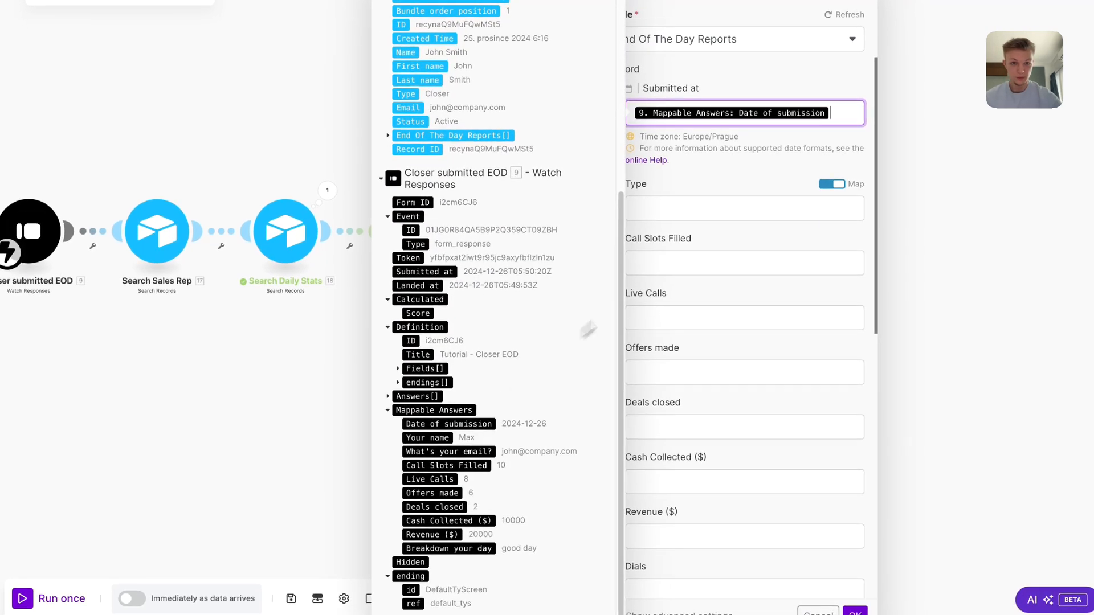
click(829, 184)
click(787, 207)
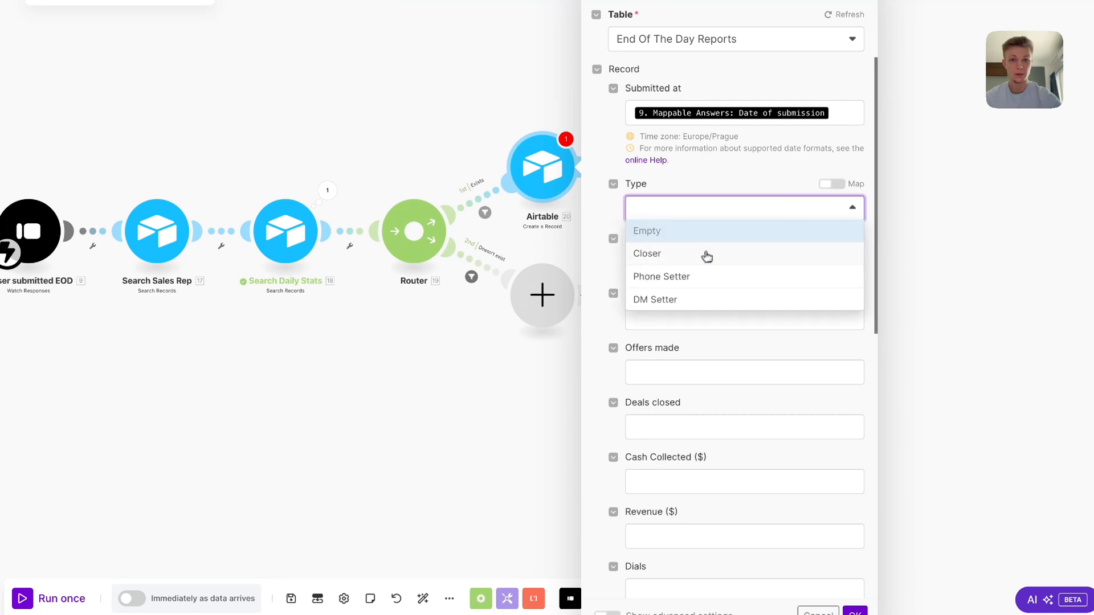
click(707, 257)
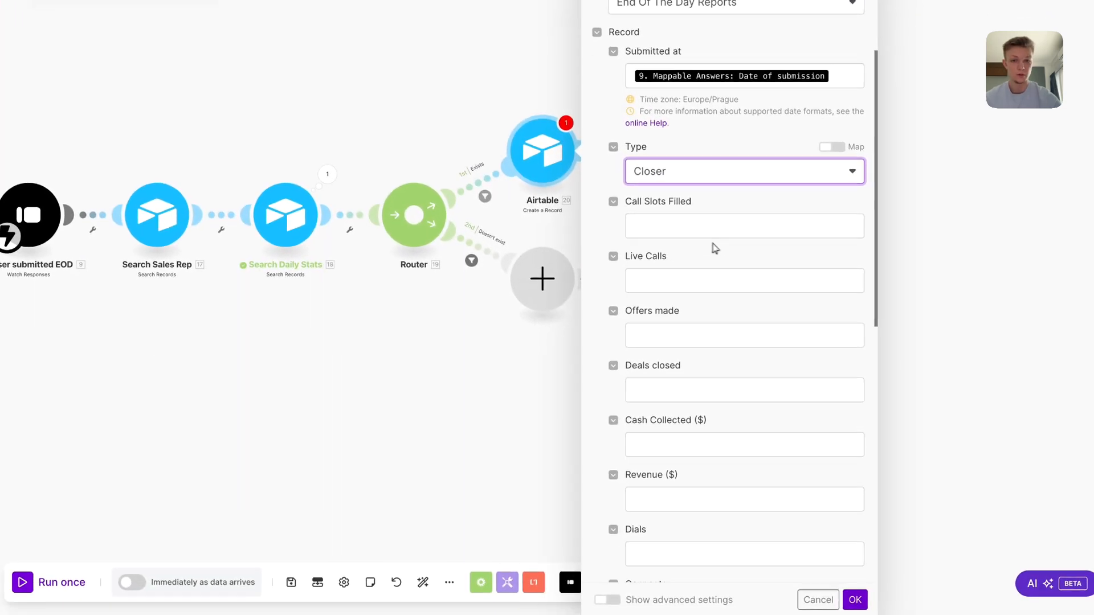
Map Call Slots Filled, Live Calls, Offers made, Deals closed, Cash Collected and Revenue from the form answers
click(717, 230)
scroll(513, 319, down, 5)
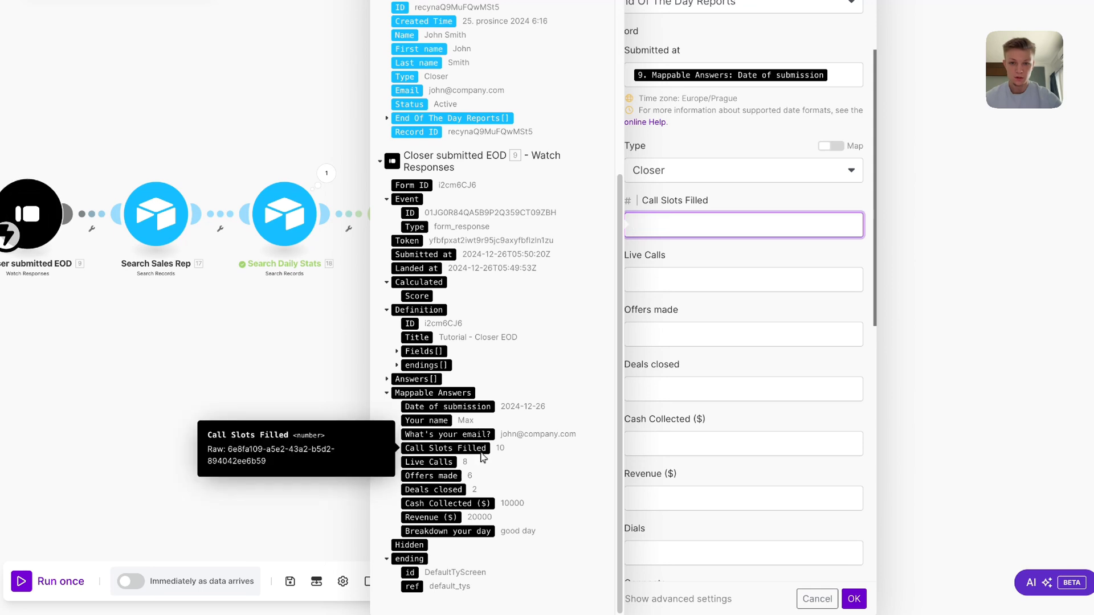
click(445, 447)
click(754, 288)
click(450, 461)
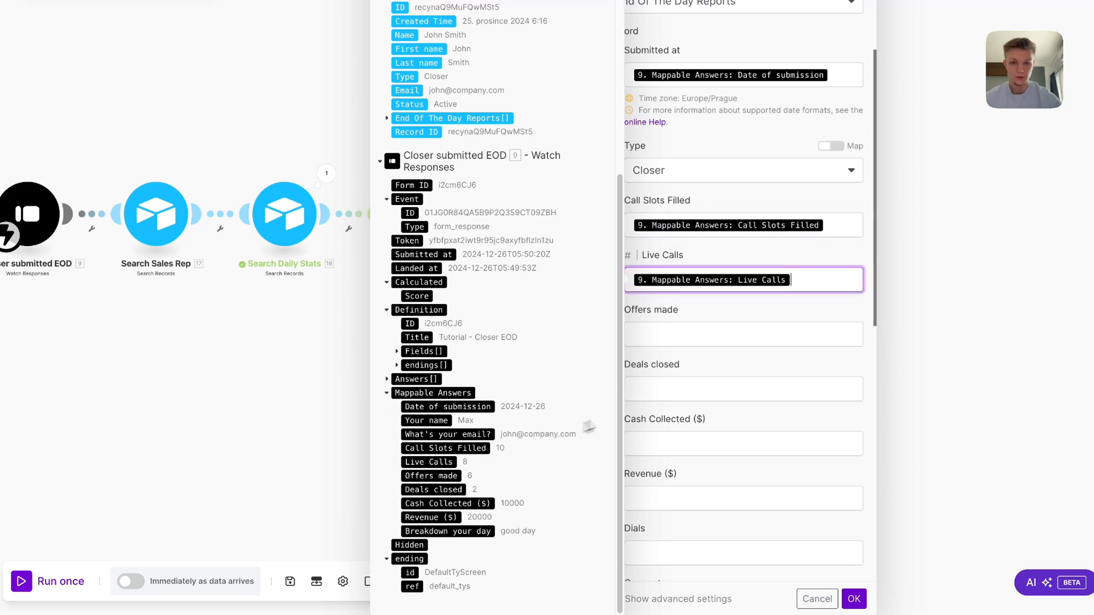
key(Tab)
click(458, 476)
key(Tab)
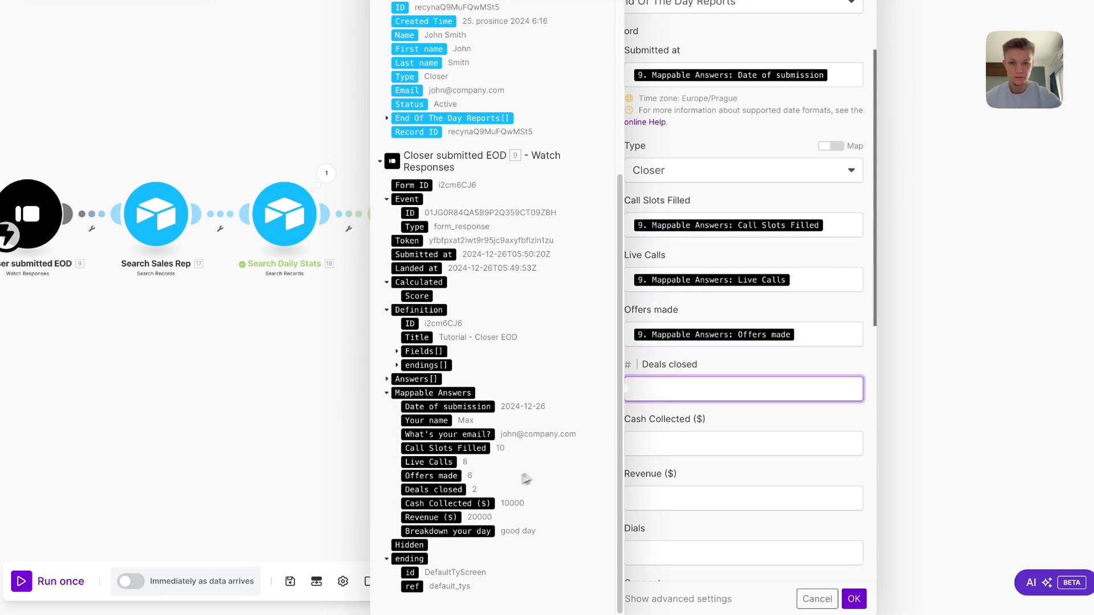
click(444, 490)
key(Tab)
click(500, 502)
key(Tab)
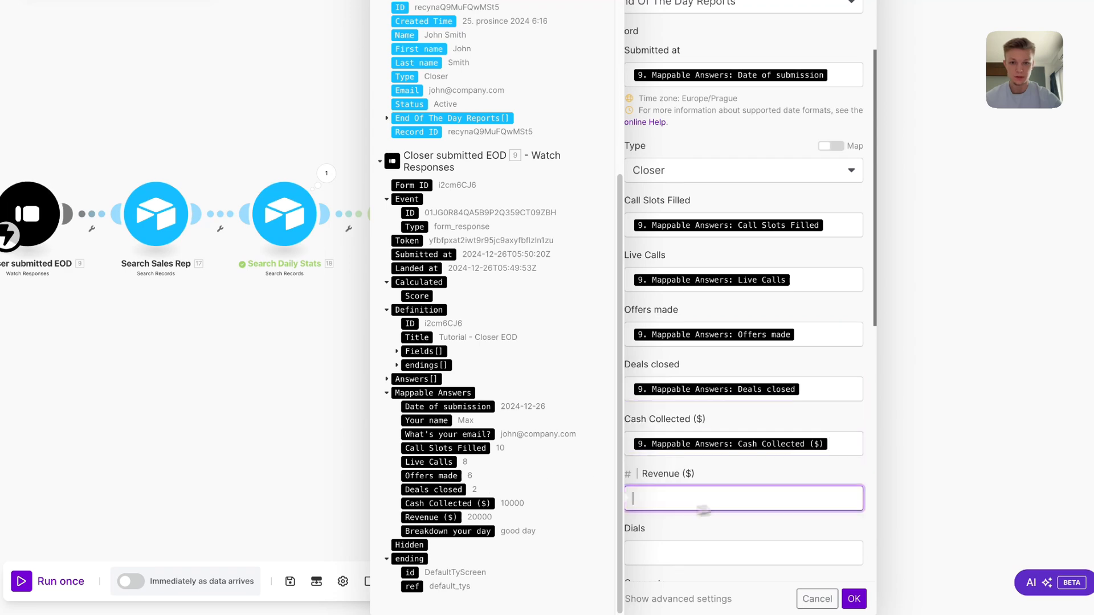
click(445, 518)
Fill Notes from the Breakdown your day answer and link Sales Rep (17. ID) and Daily EOD Stats (18. ID)
scroll(700, 464, down, 10)
click(709, 319)
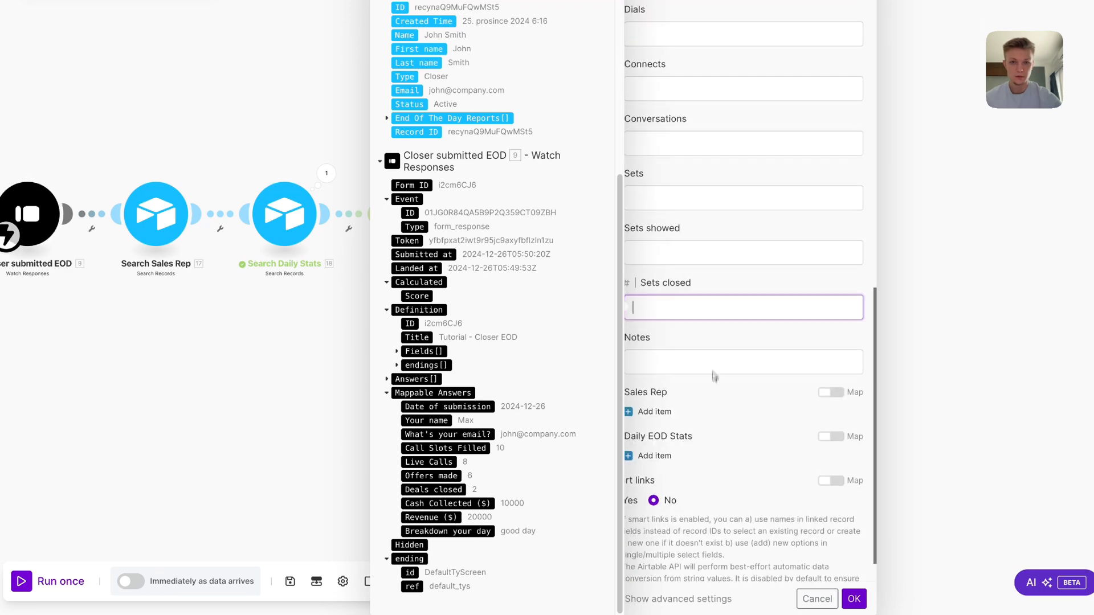
click(668, 201)
click(709, 387)
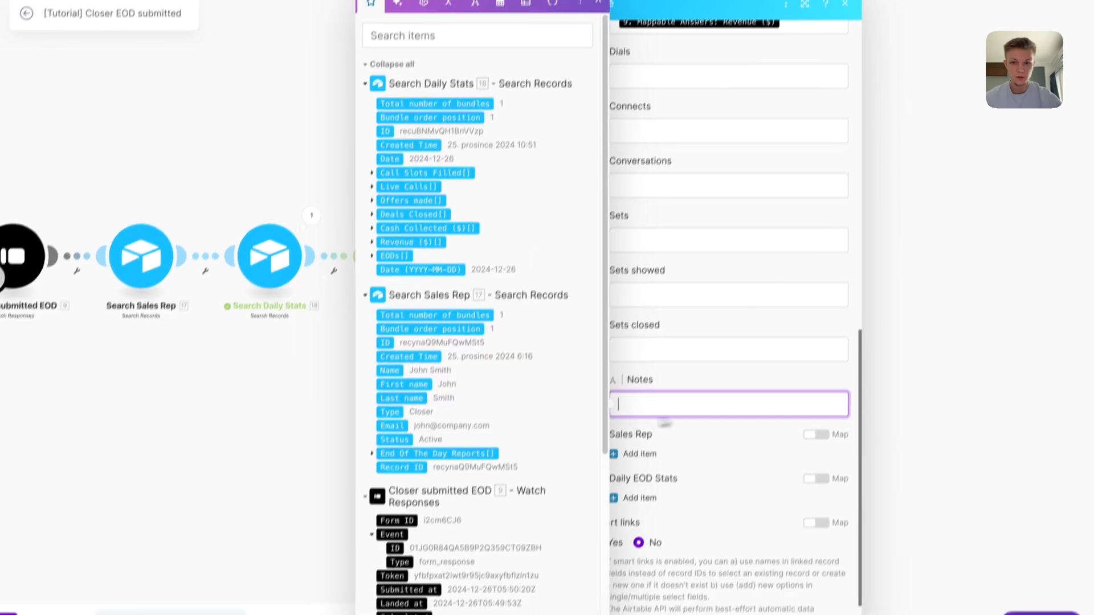
scroll(458, 477, down, 5)
click(446, 530)
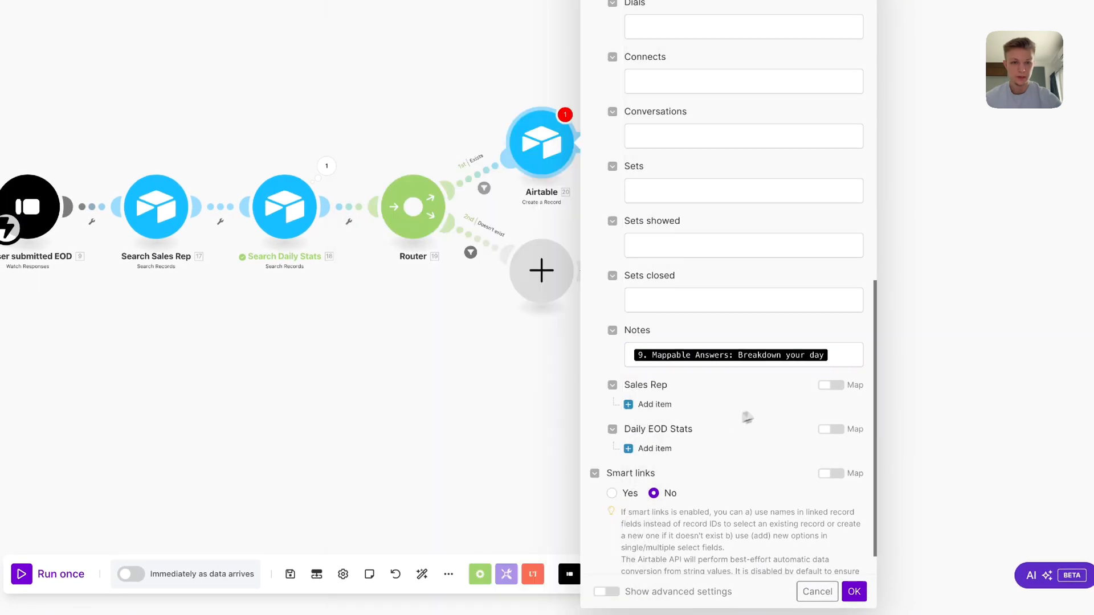
click(827, 391)
click(750, 416)
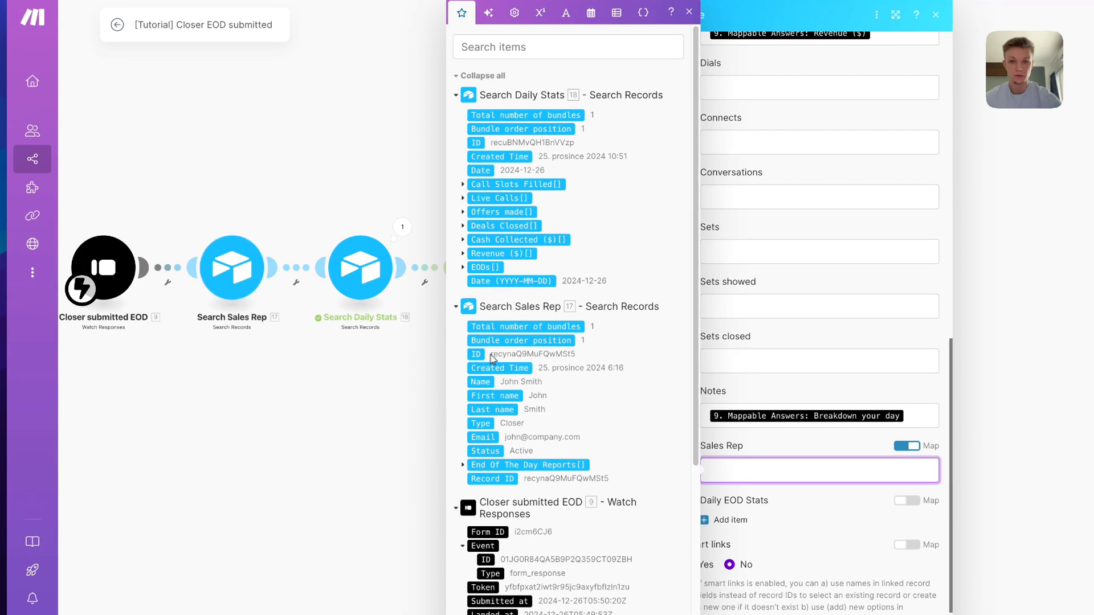
click(482, 355)
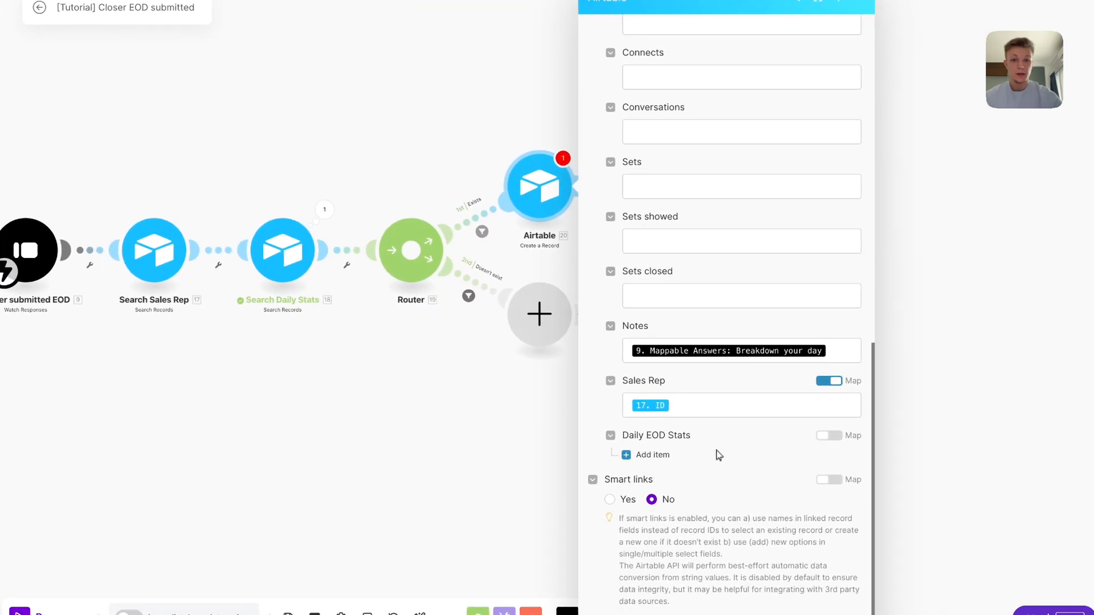
click(829, 436)
click(781, 456)
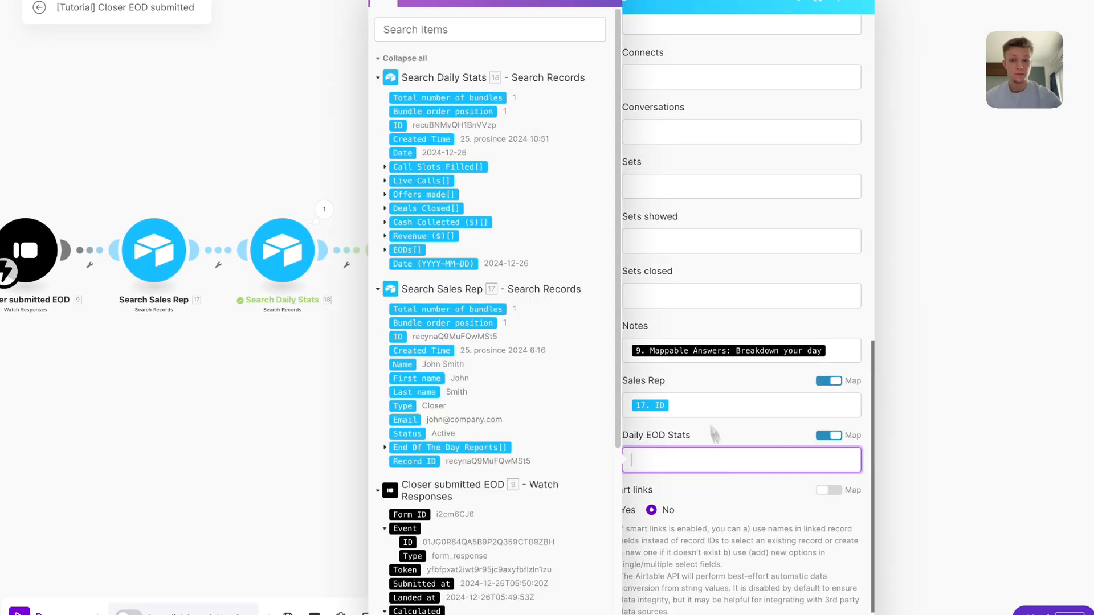
click(463, 128)
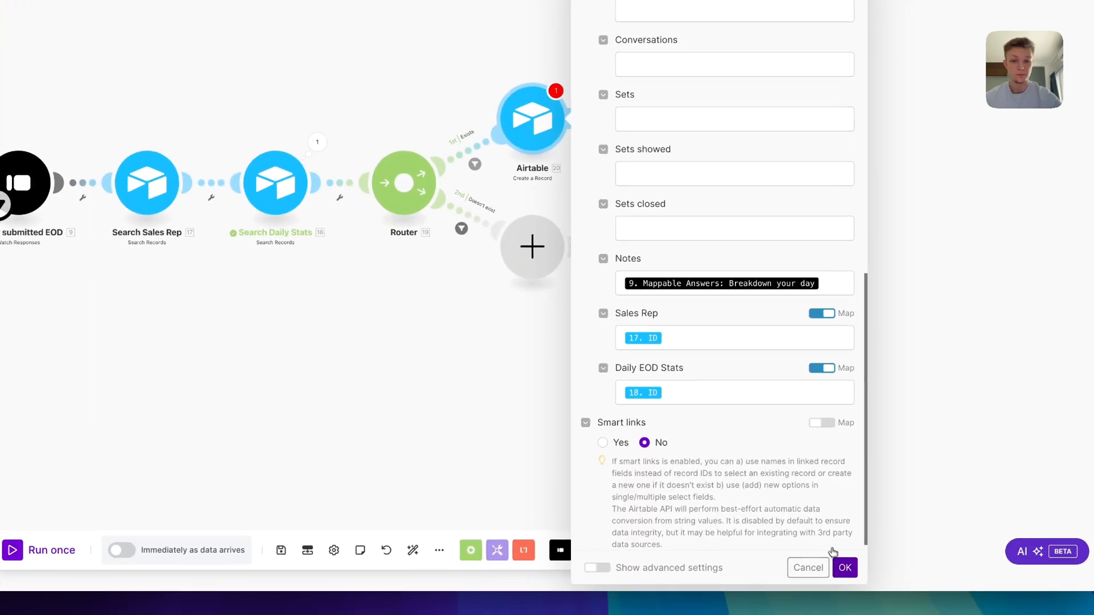
click(844, 566)
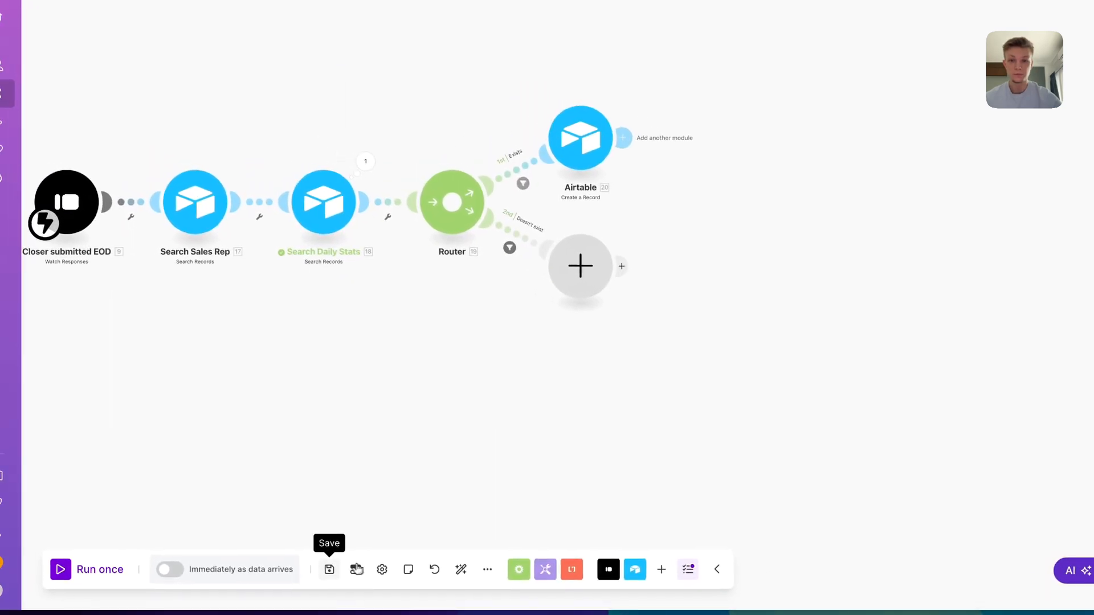
Rename the Airtable record step to 'Create EOD report info'
right_click(539, 125)
click(613, 277)
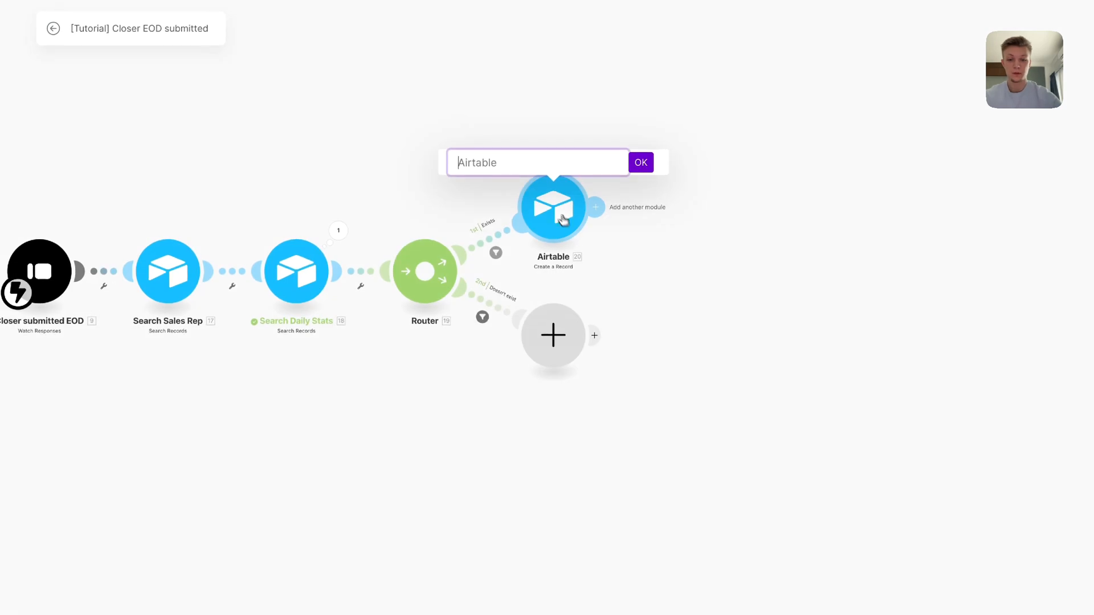
text(Create EOD)
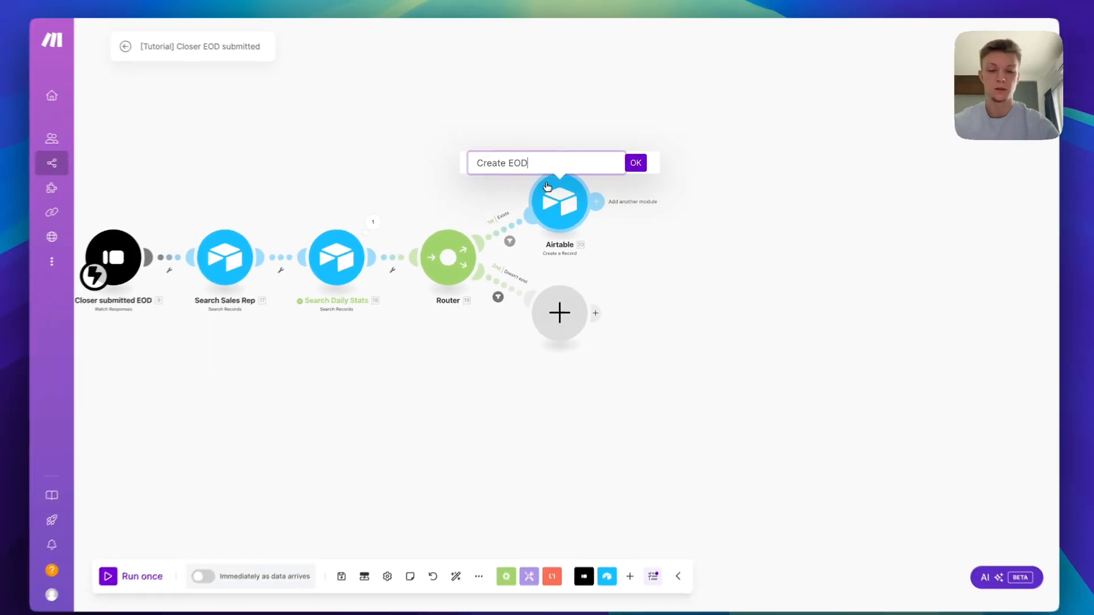
text( report info)
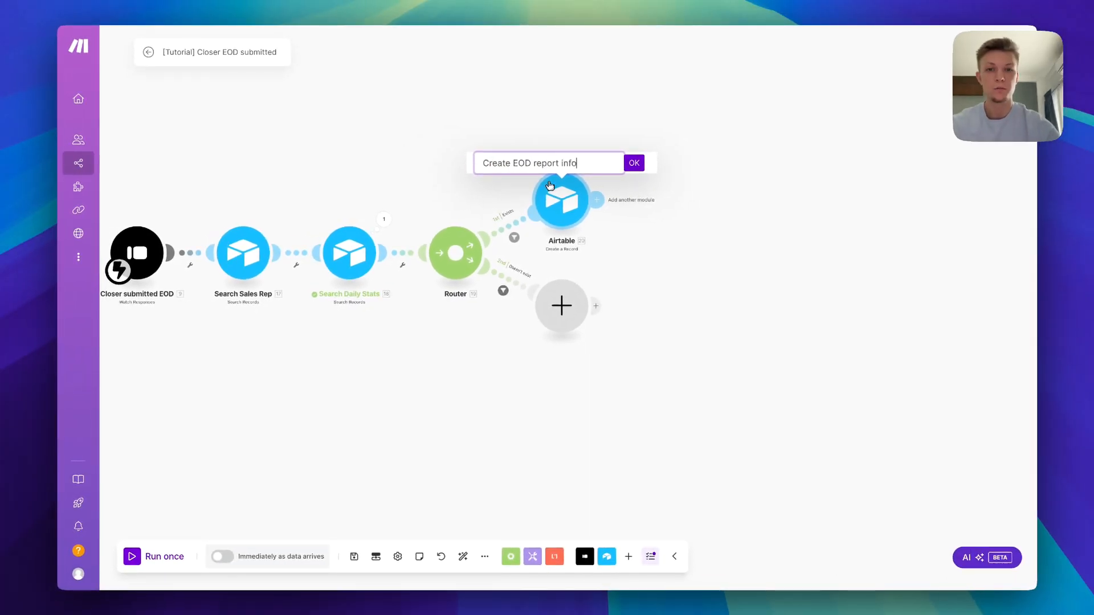
key(Return)
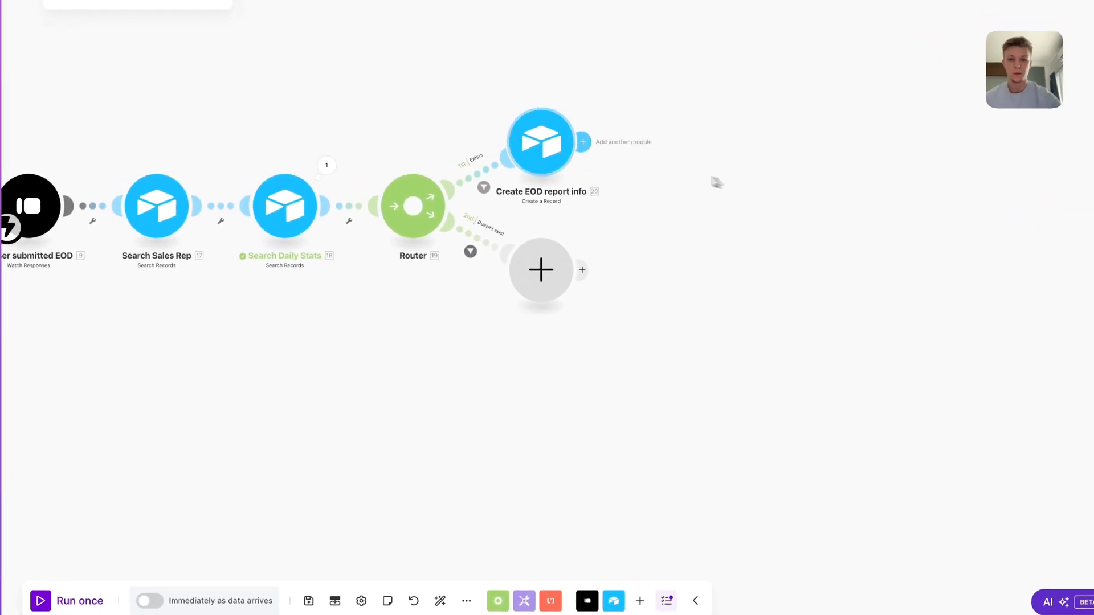
Clone Create EOD report info and attach the copy to the second route
right_click(544, 143)
click(629, 234)
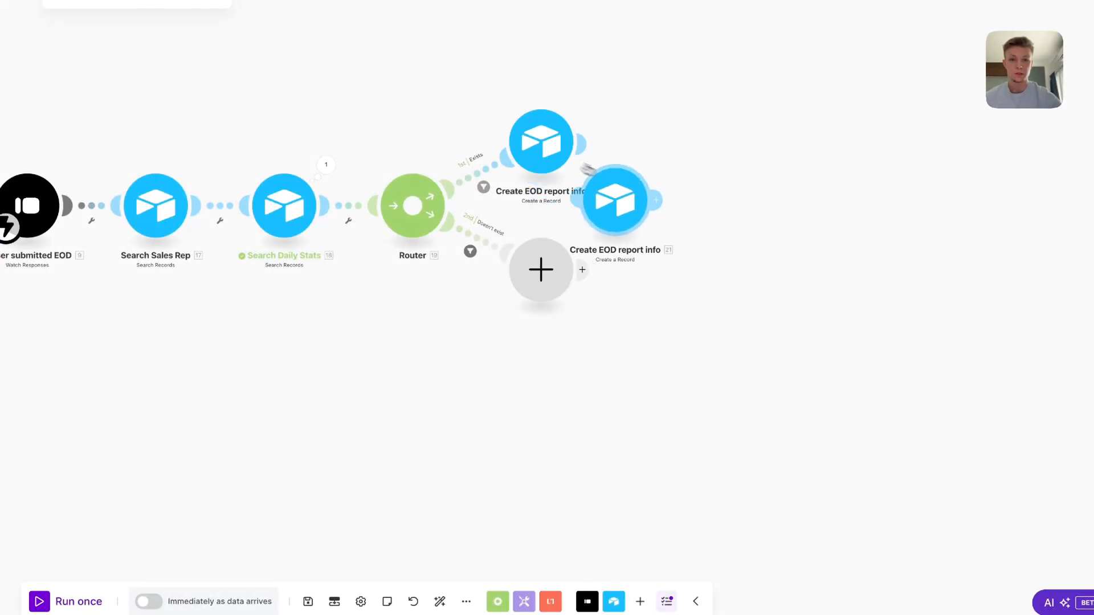
click(707, 265)
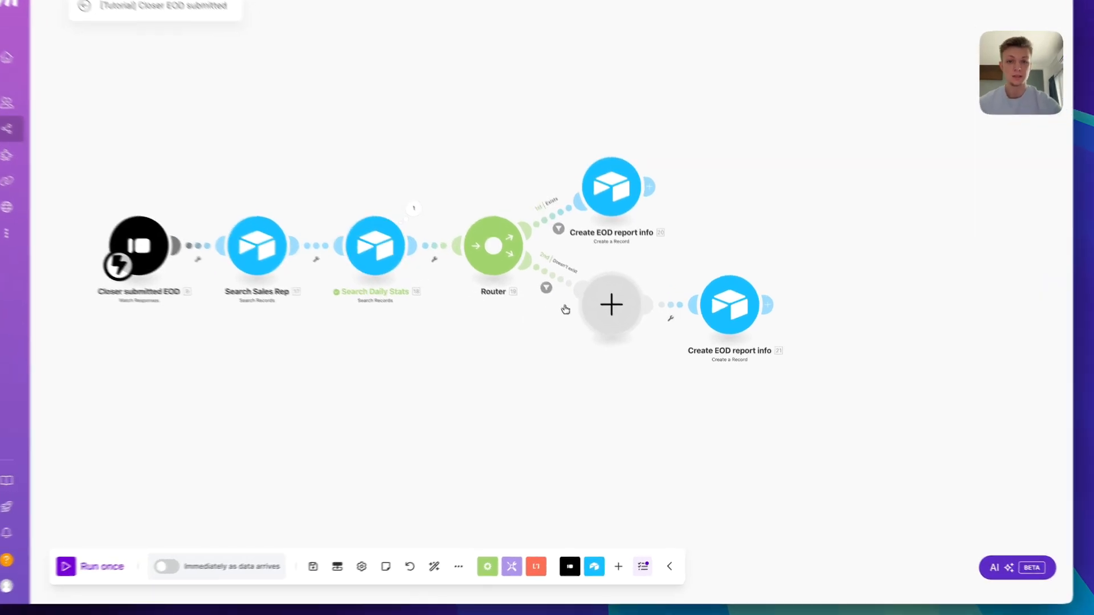
Add an Airtable Create a Record step on the Testing base's Daily EOD Stats table
click(613, 322)
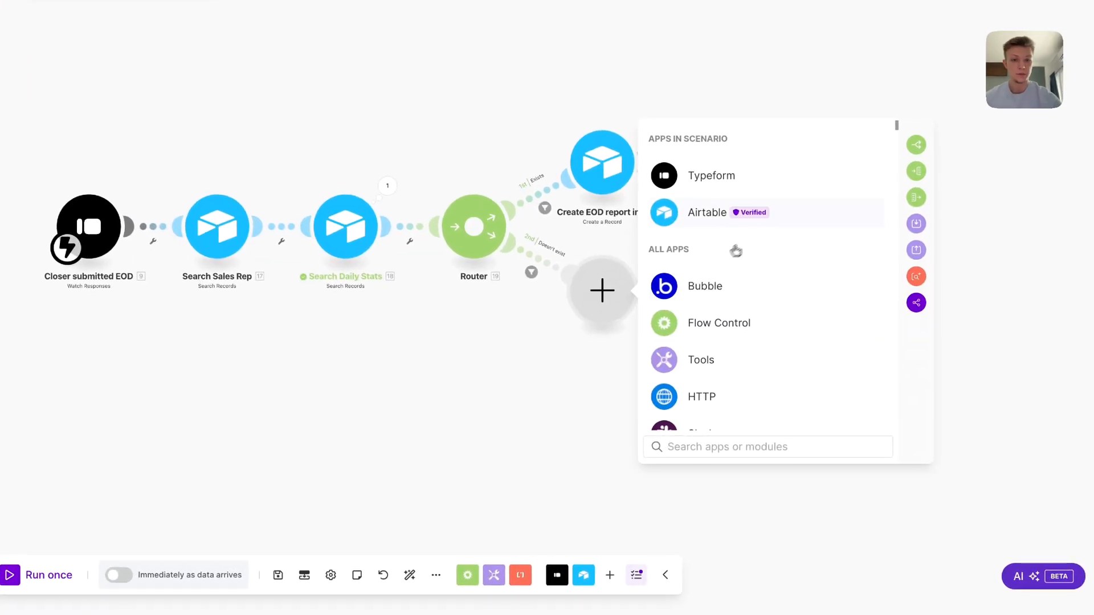
click(769, 226)
click(621, 333)
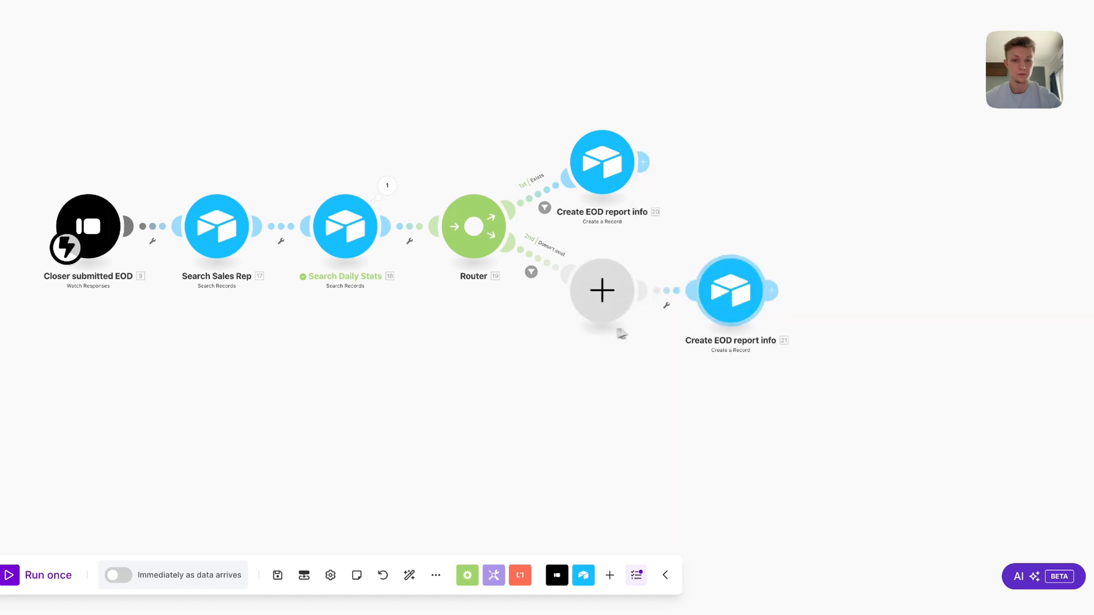
click(606, 286)
click(724, 220)
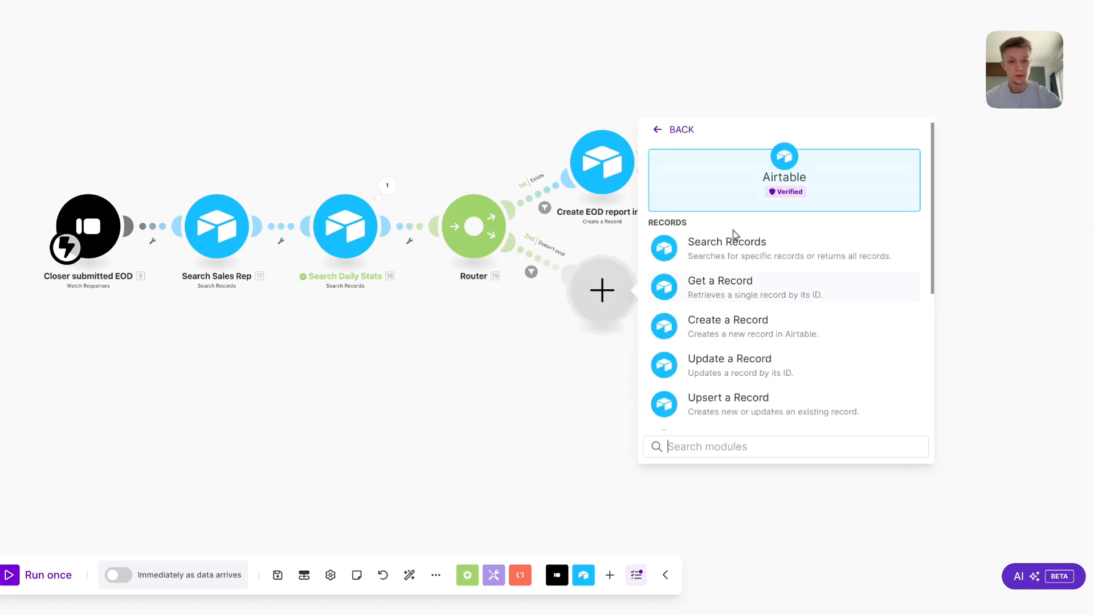
click(780, 320)
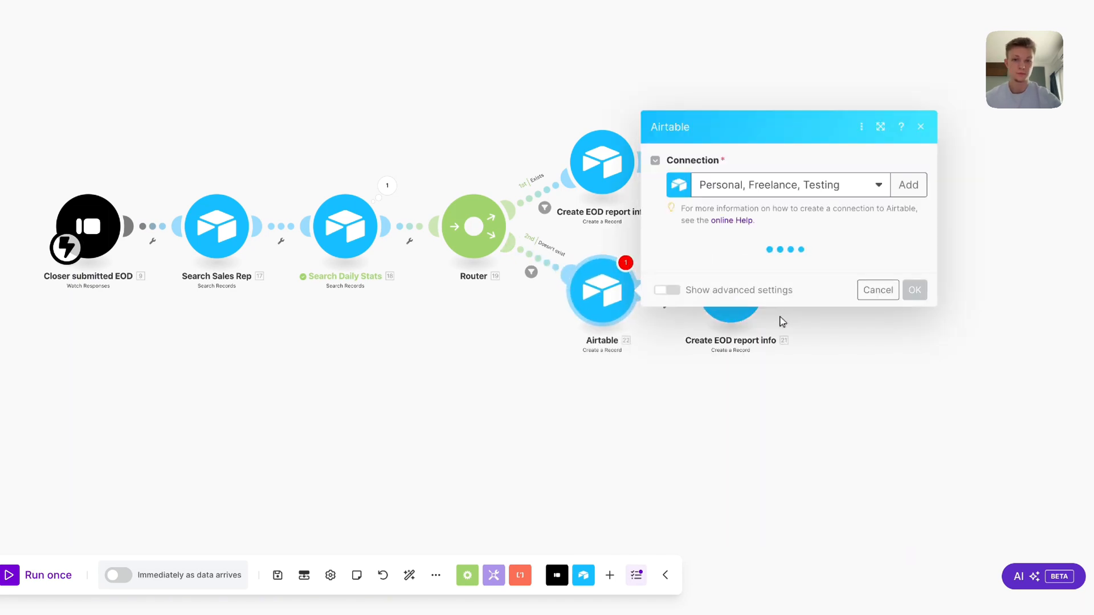
click(763, 264)
click(747, 339)
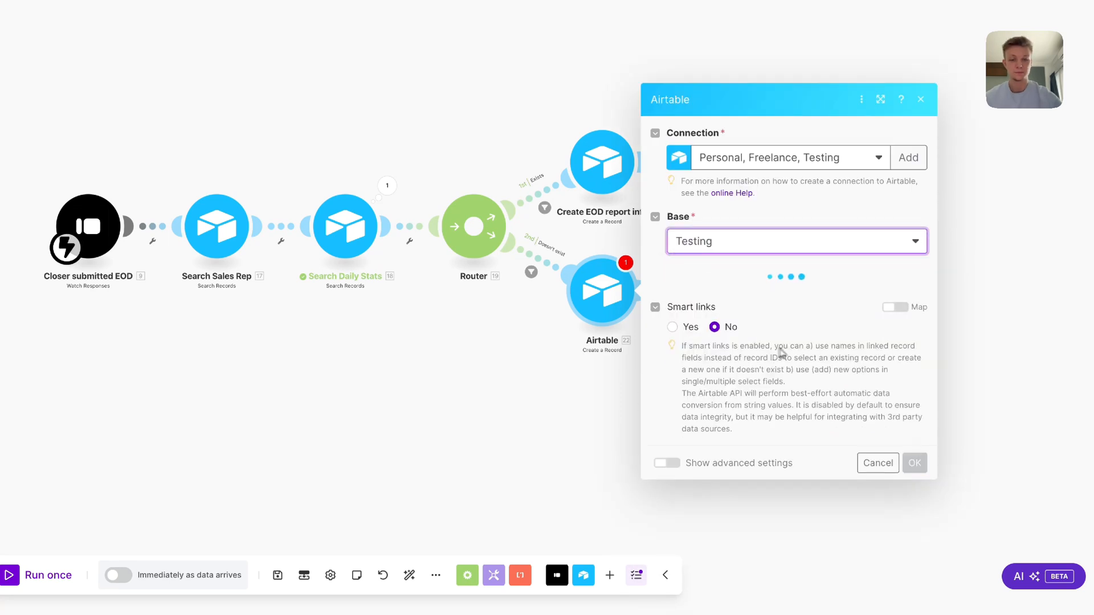
click(758, 296)
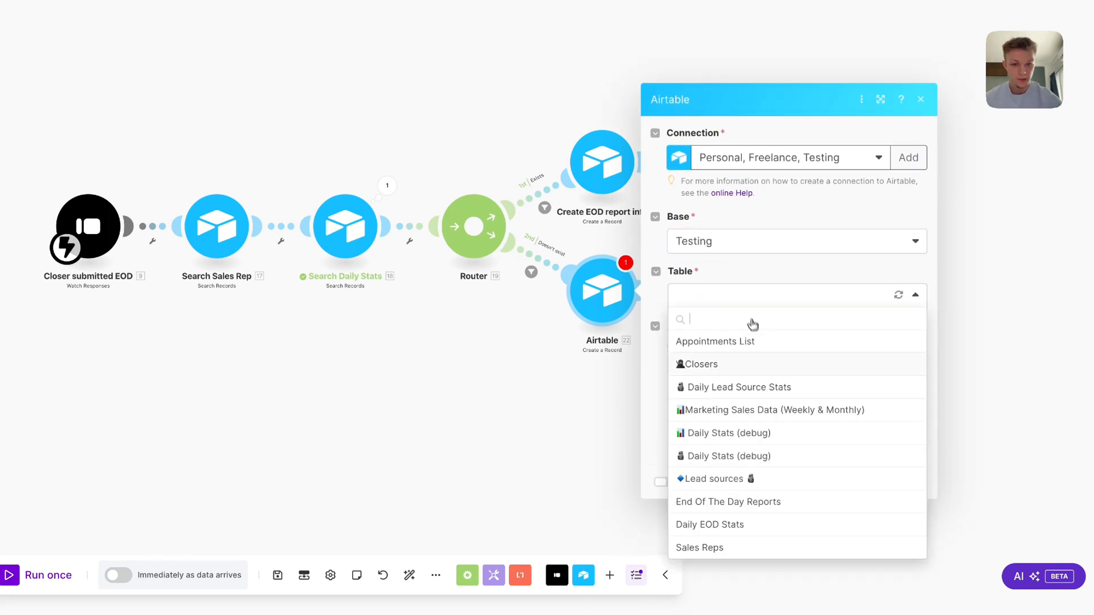
click(791, 523)
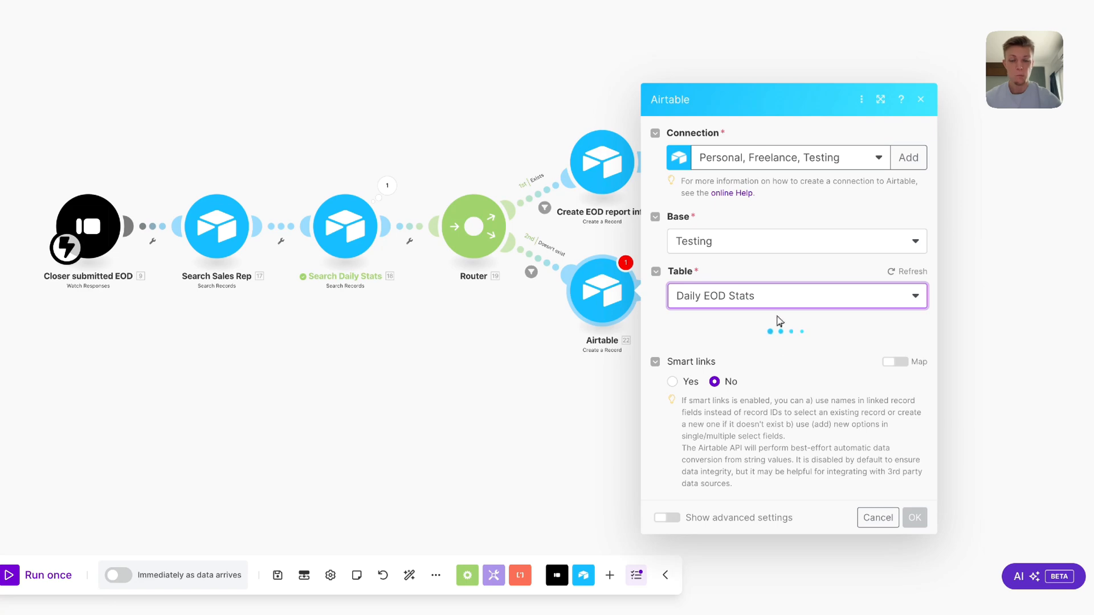
Map the record's Date to the form's Date of submission and confirm the settings
click(798, 301)
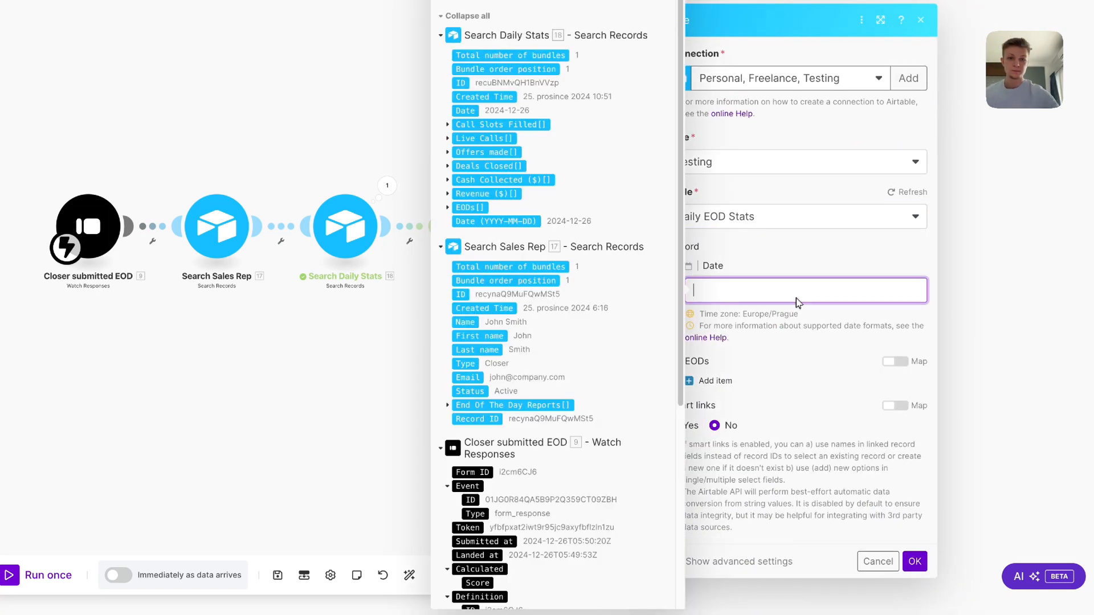
scroll(626, 291, down, 4)
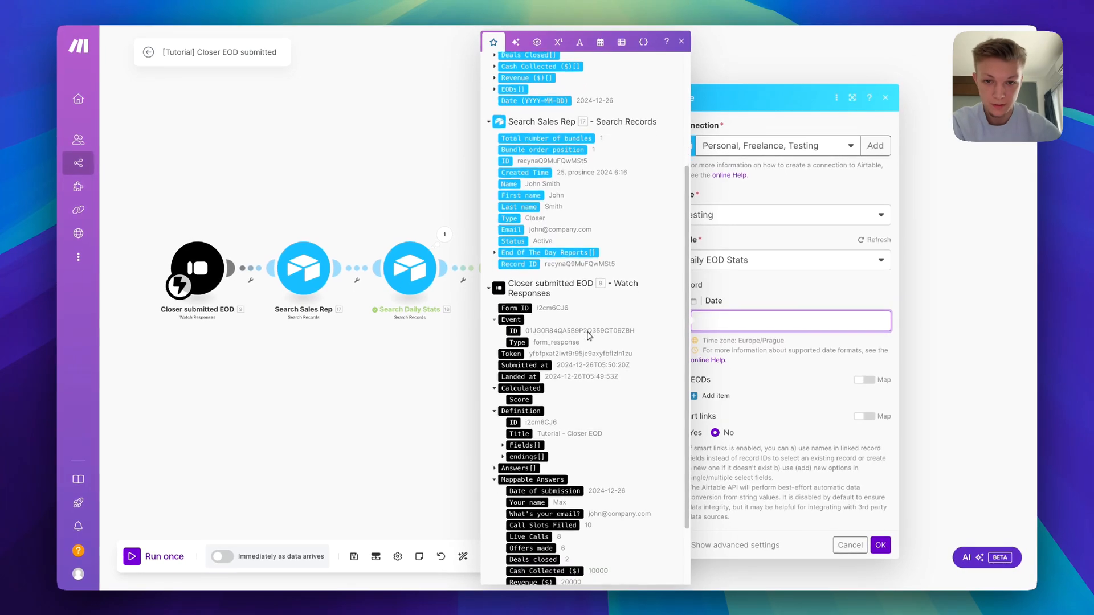
scroll(589, 336, down, 2)
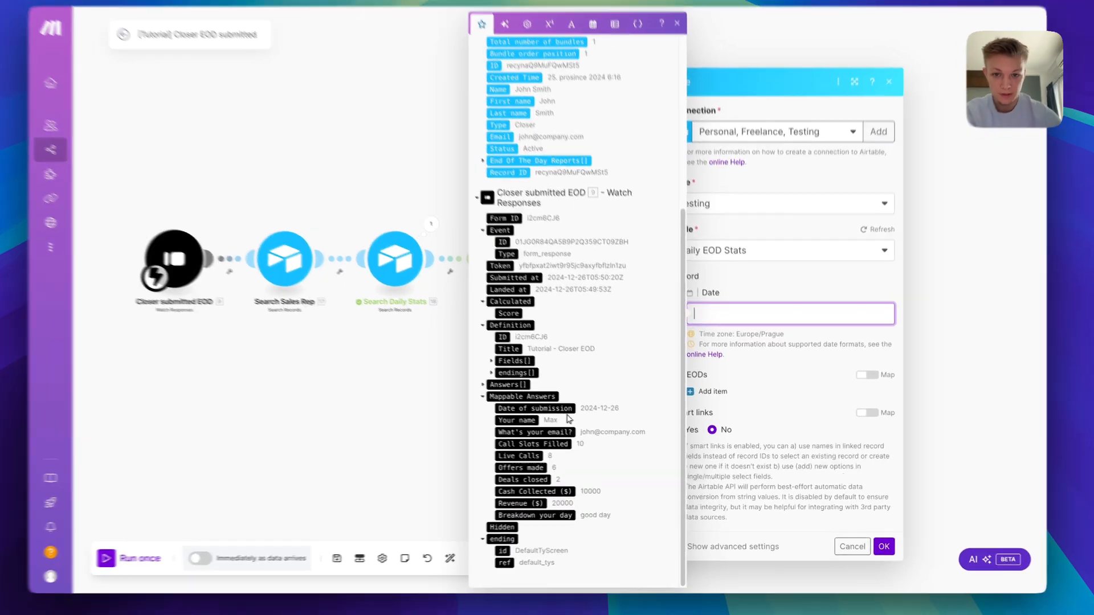
click(573, 413)
click(788, 373)
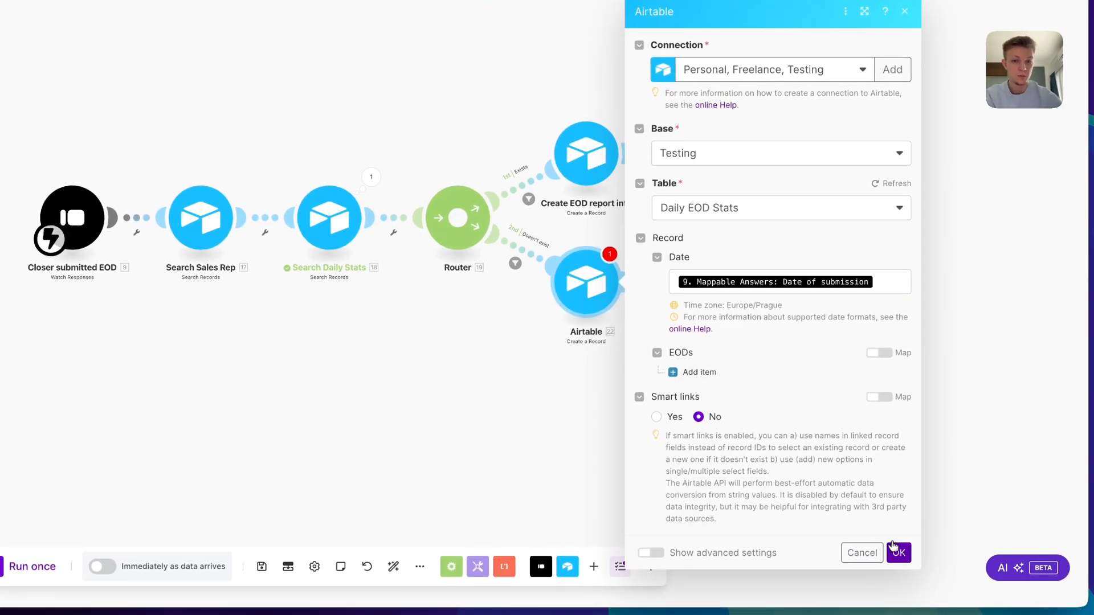
click(896, 552)
right_click(594, 290)
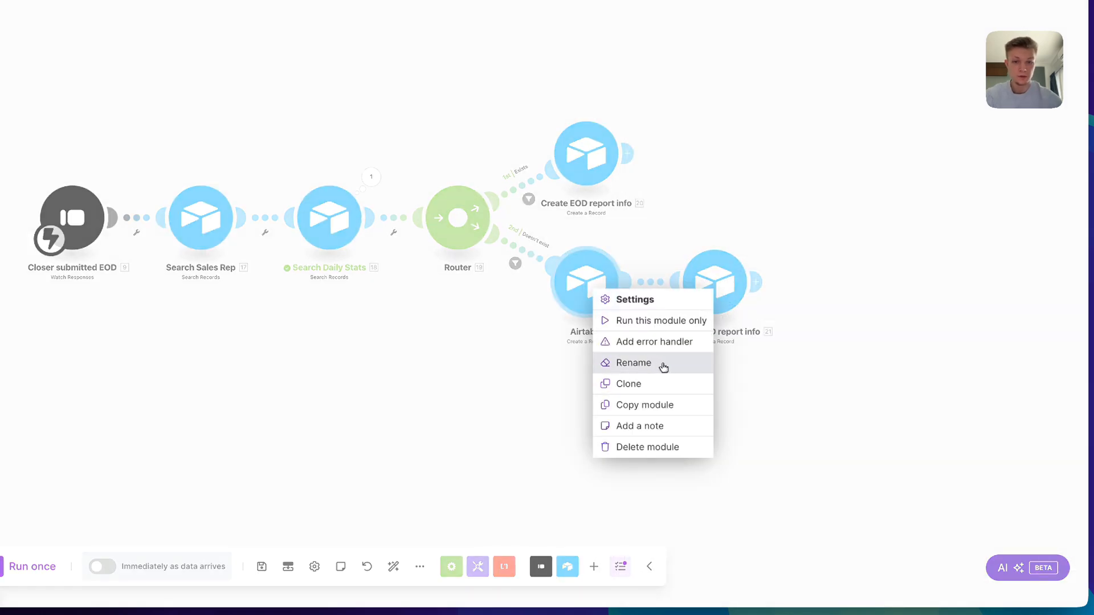
Rename the new Airtable module to 'Create Daily EOD stat'
click(664, 366)
text(Create D)
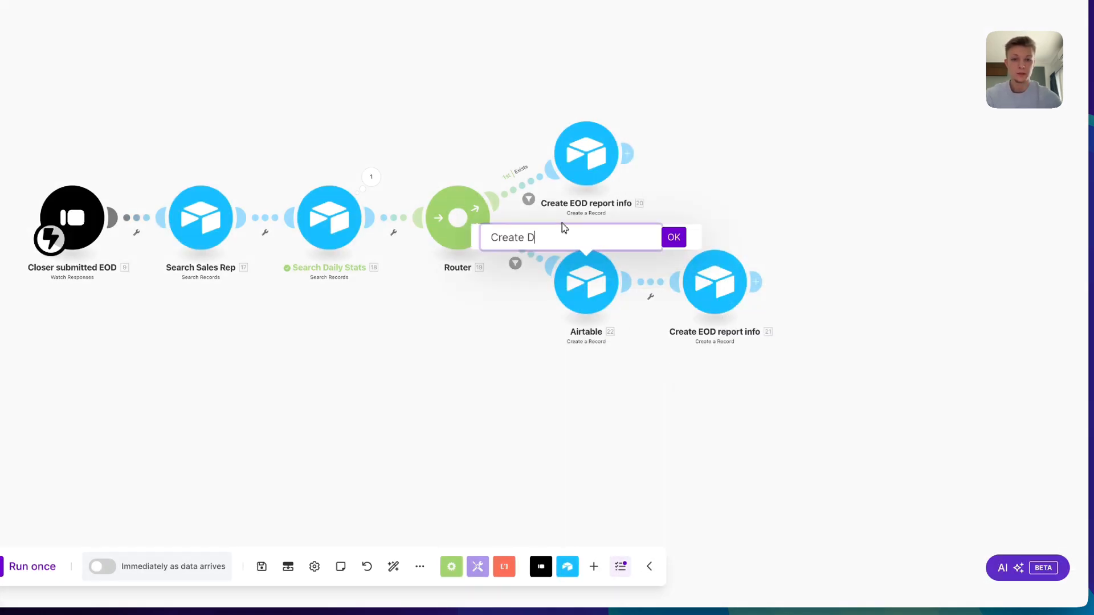
text(aily EOD stat)
key(Return)
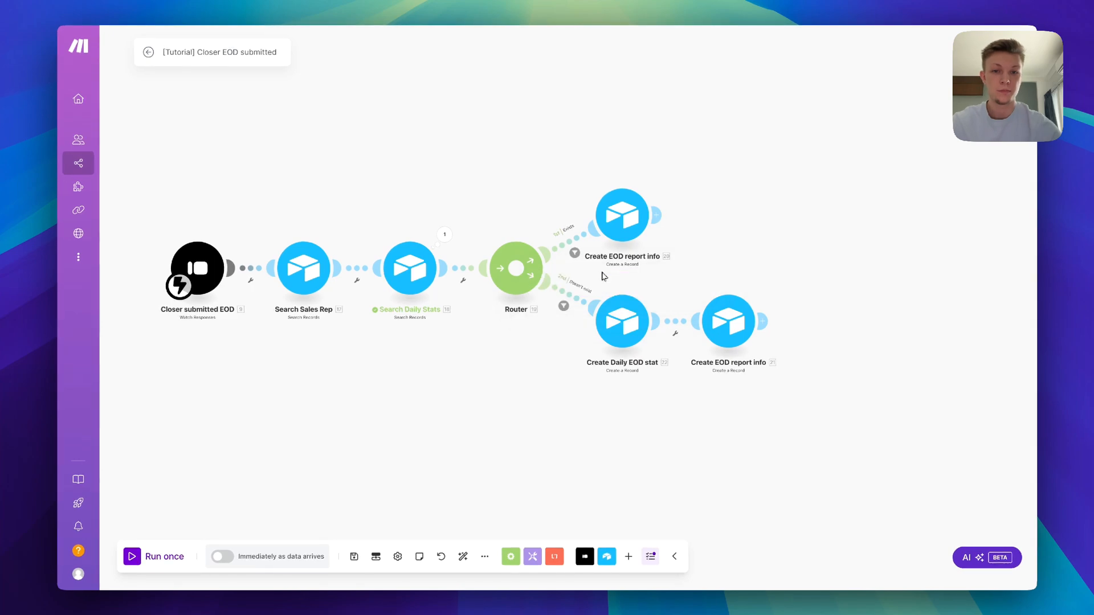
Relink Create EOD report info's Daily EOD Stats field from 18. ID to 22. ID, and save
click(729, 321)
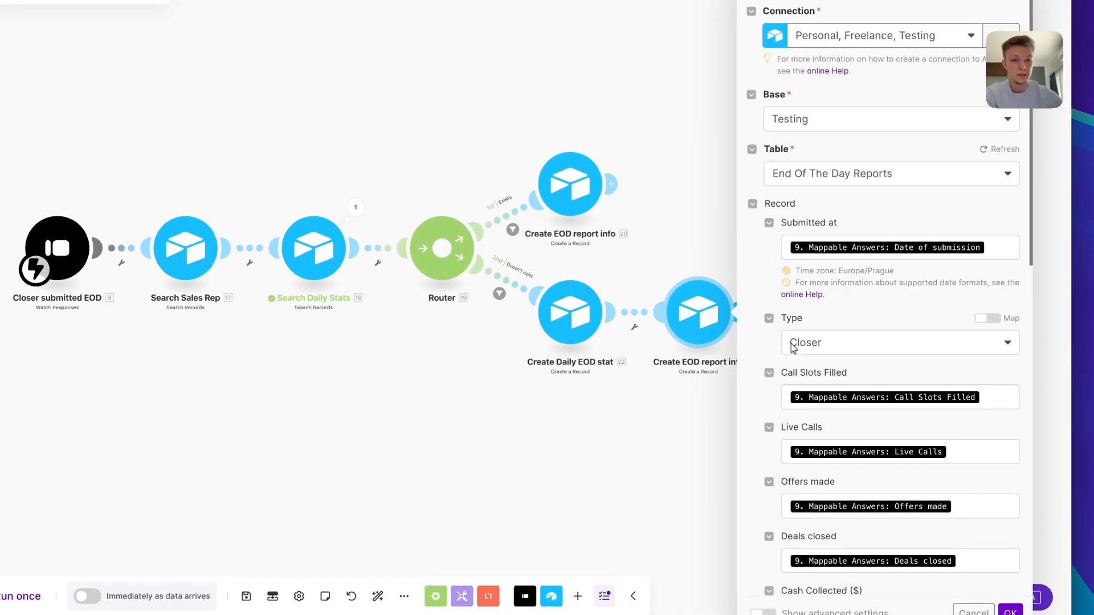
scroll(822, 342, down, 10)
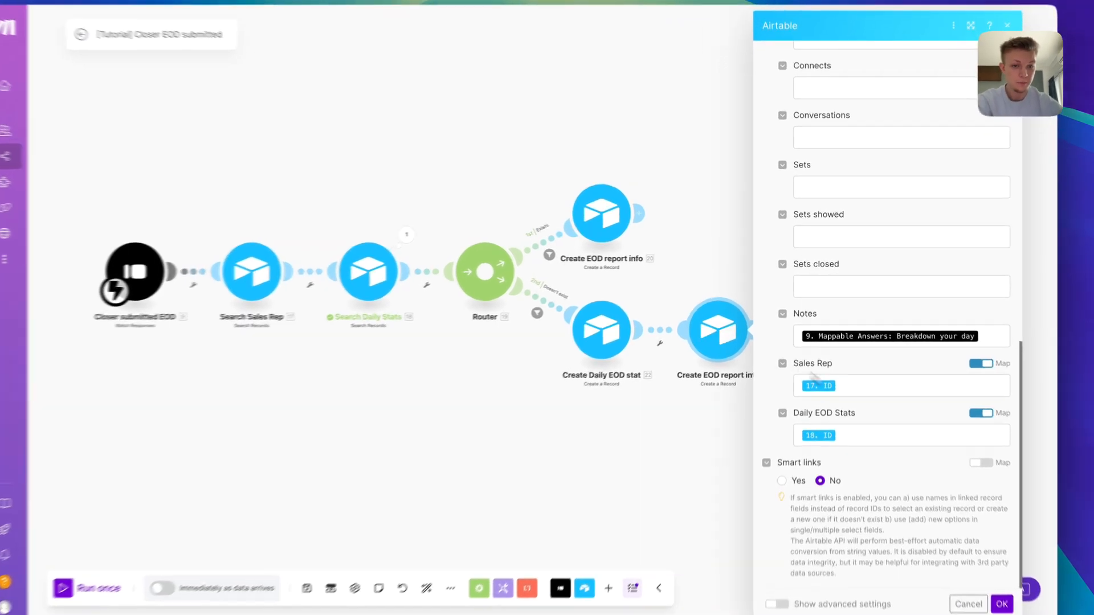
click(896, 418)
key(BackSpace)
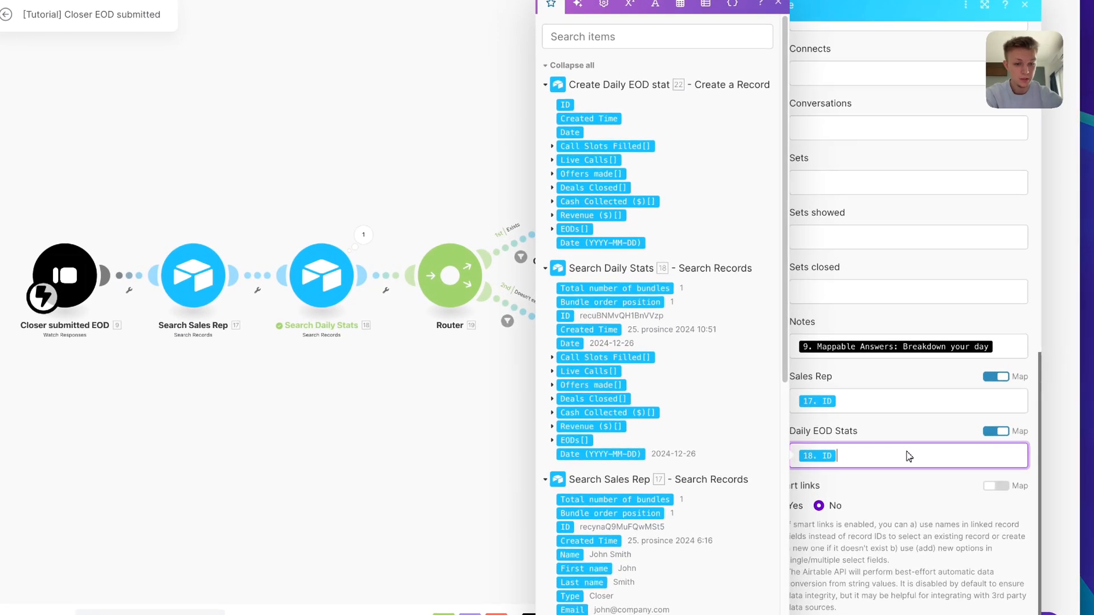
click(565, 105)
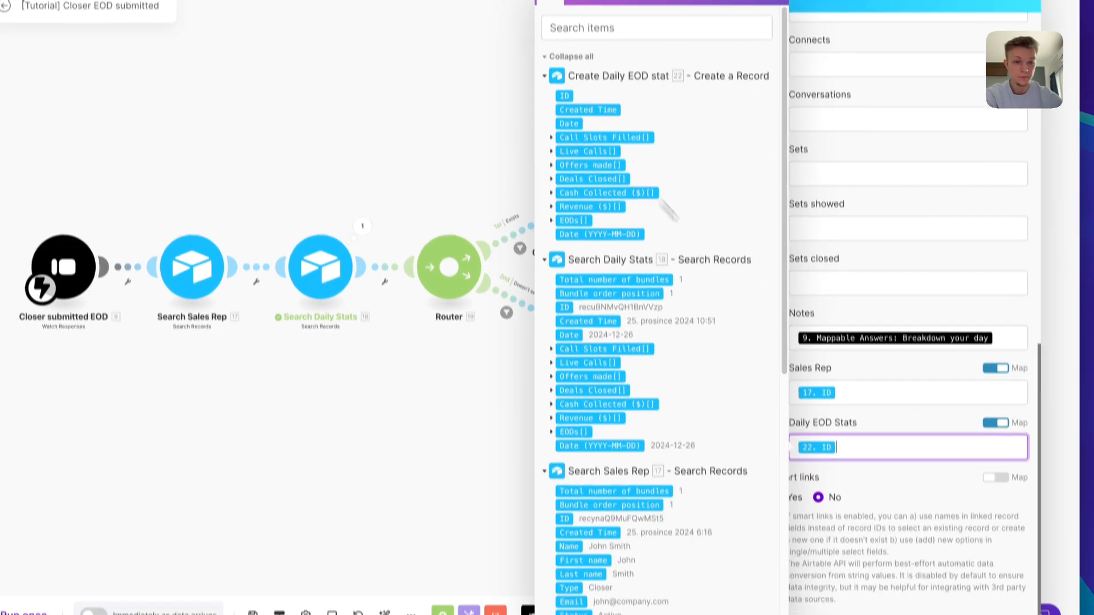
drag(922, 585, 905, 573)
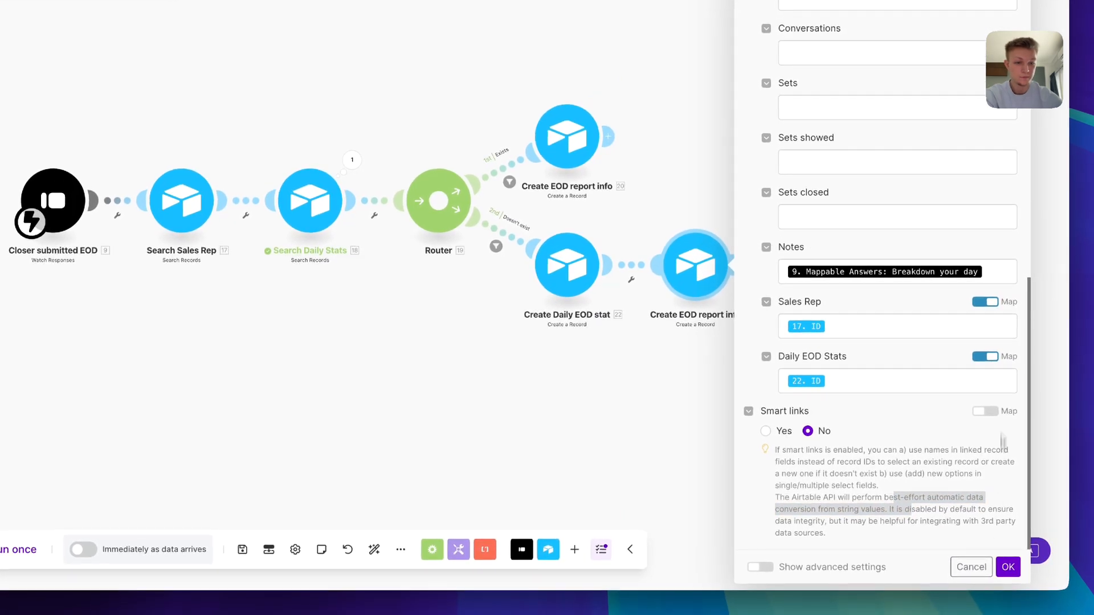
click(1008, 567)
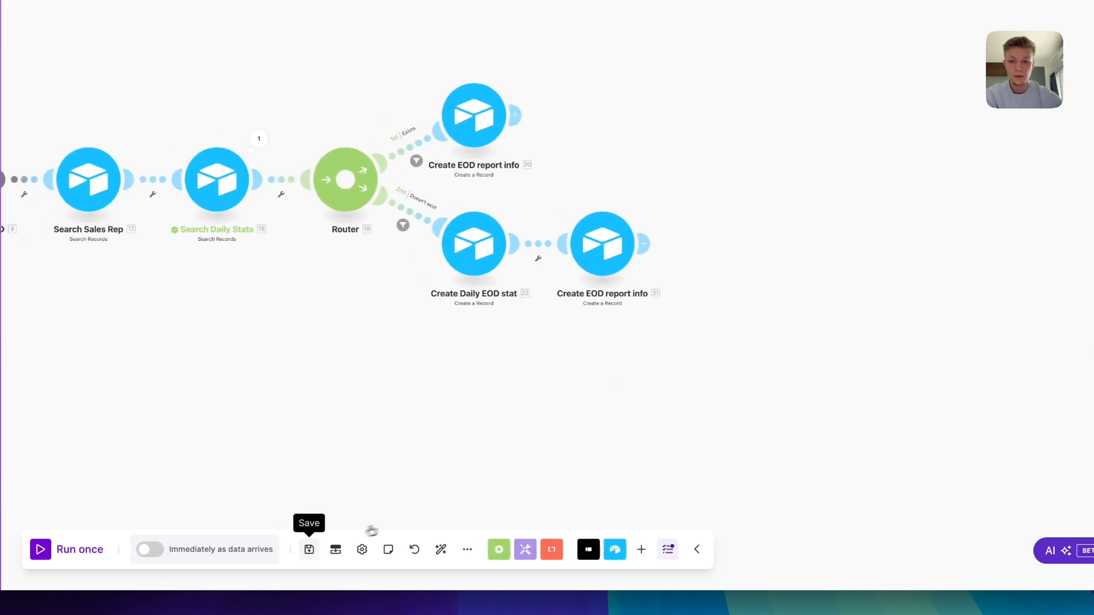
click(309, 550)
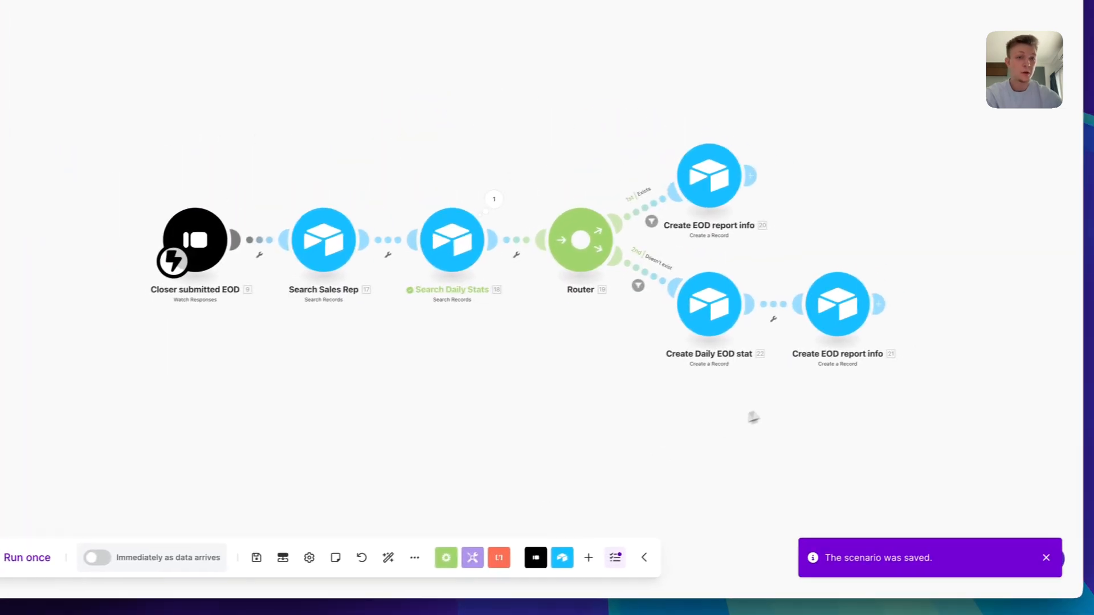
drag(834, 385, 700, 379)
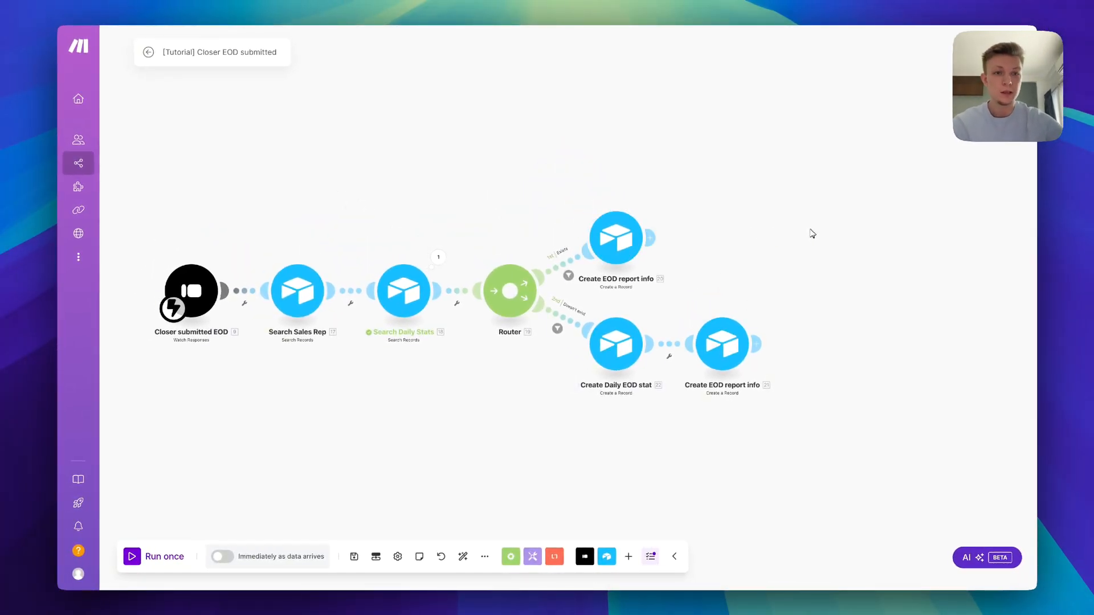
Add a Slack message module using the bot connection, posting to the private testing channel
click(650, 238)
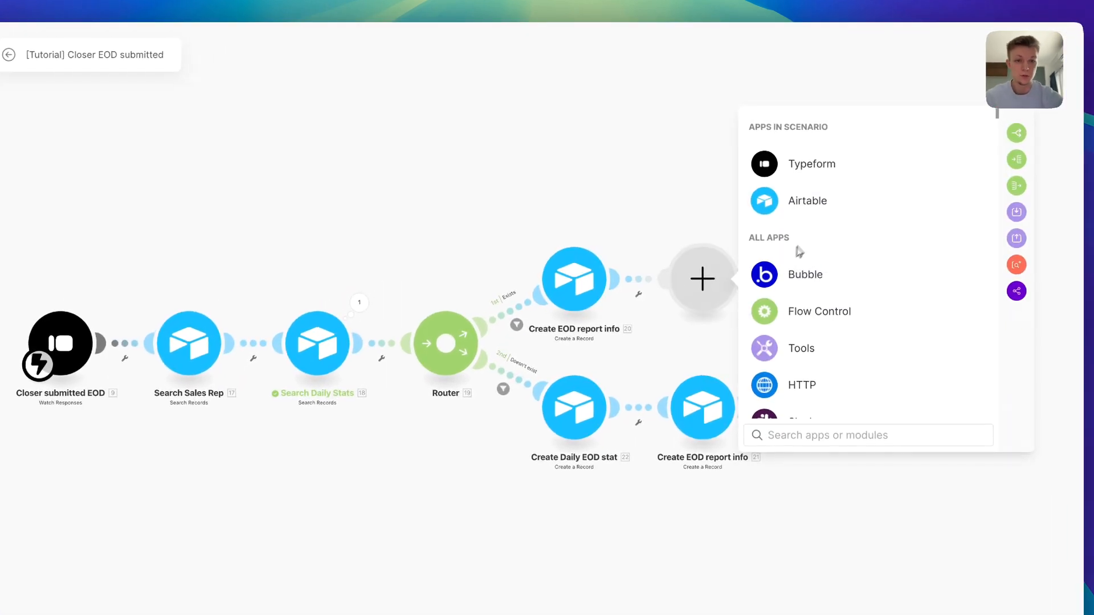
text(slack)
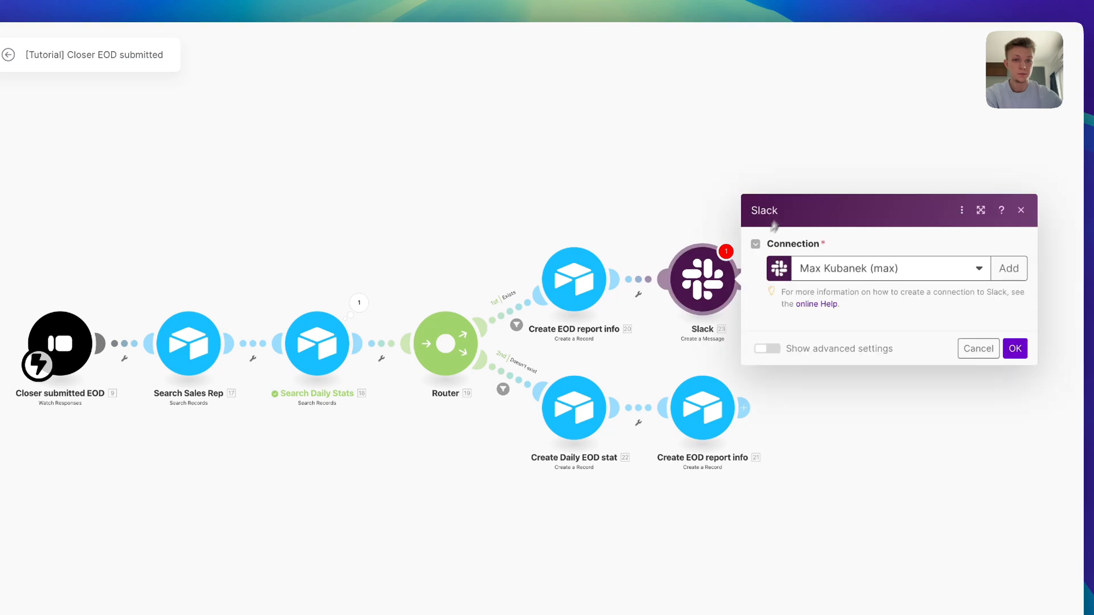
click(826, 104)
click(828, 138)
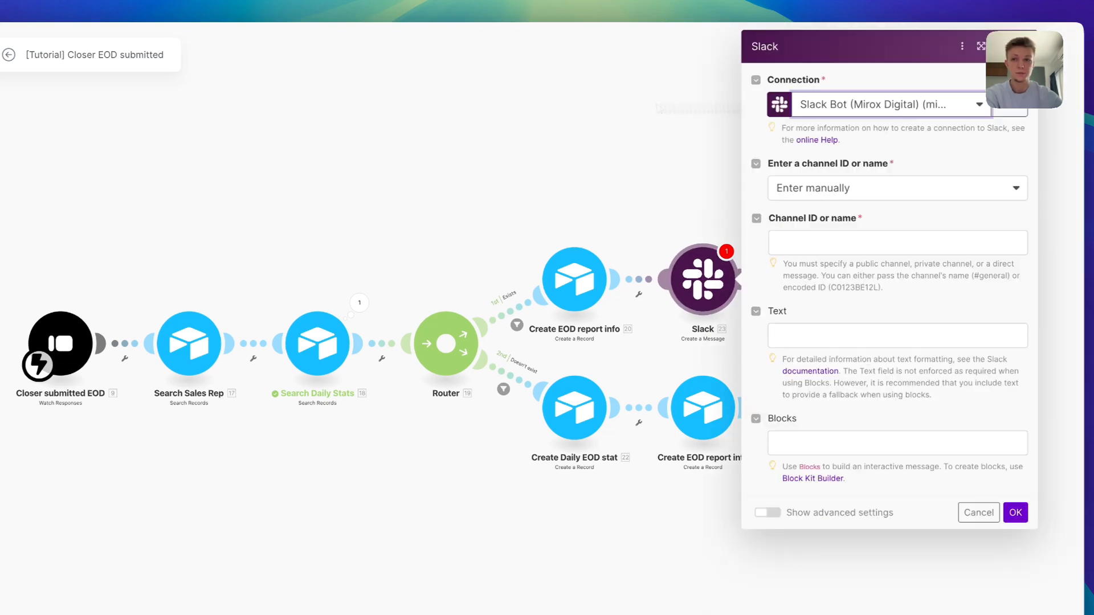
click(815, 190)
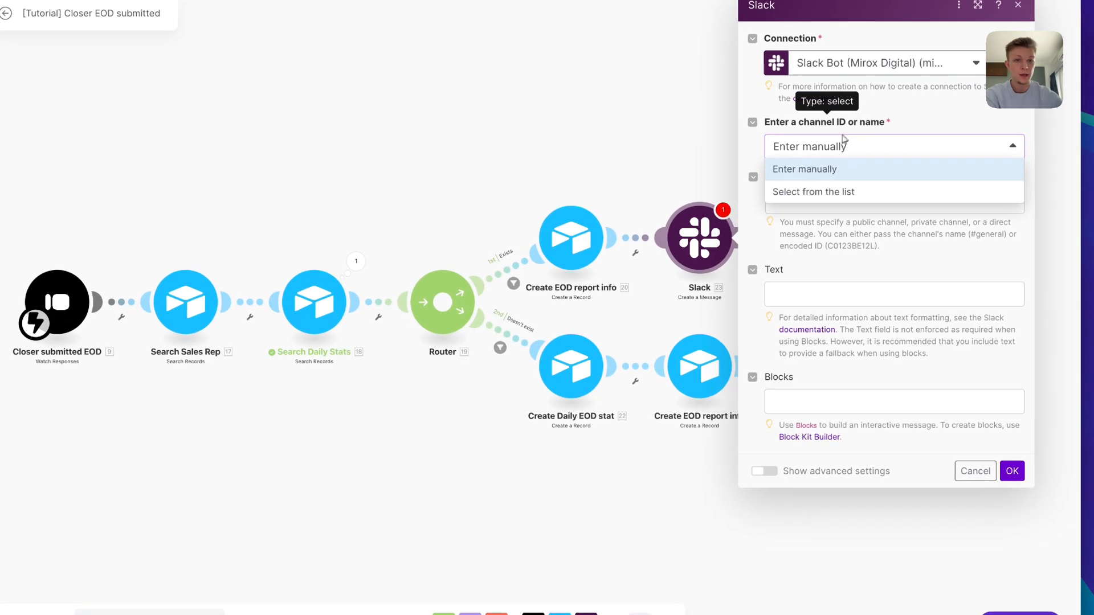
click(795, 147)
click(867, 151)
click(870, 192)
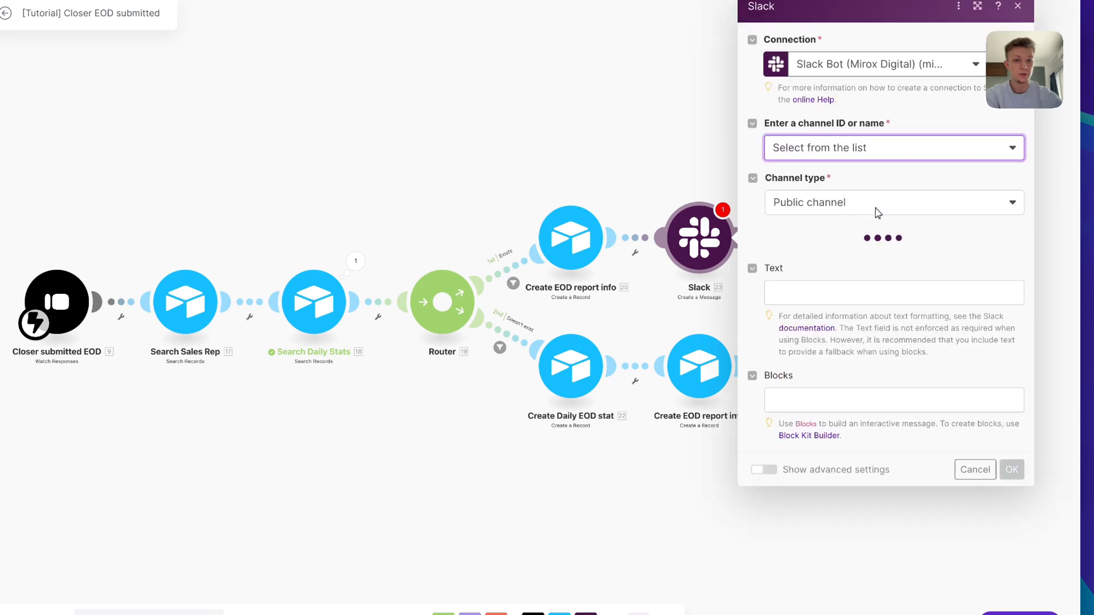
click(885, 209)
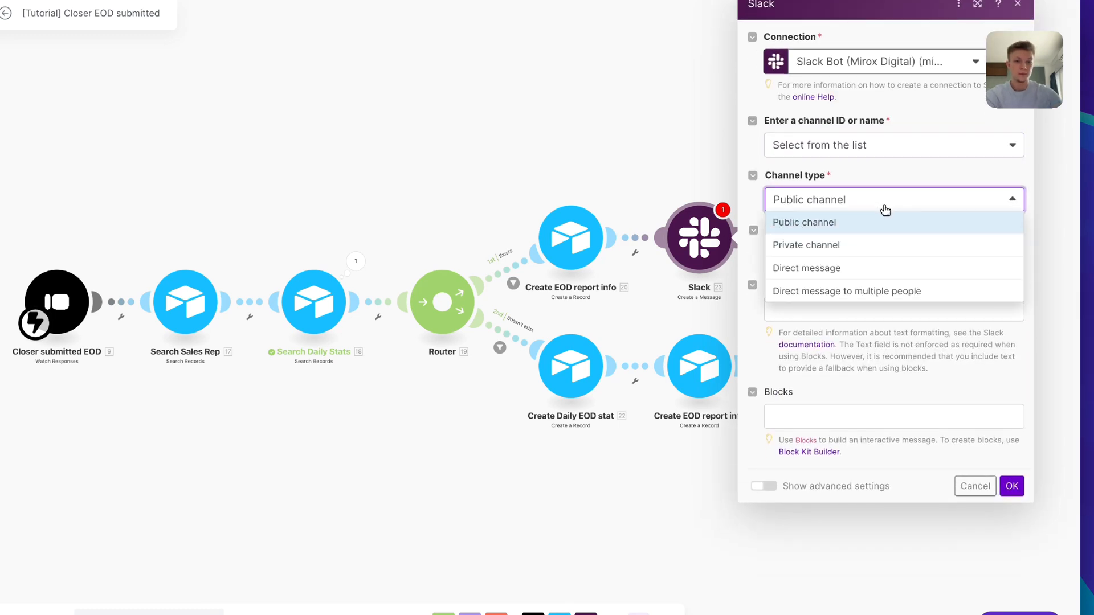
click(892, 245)
click(891, 252)
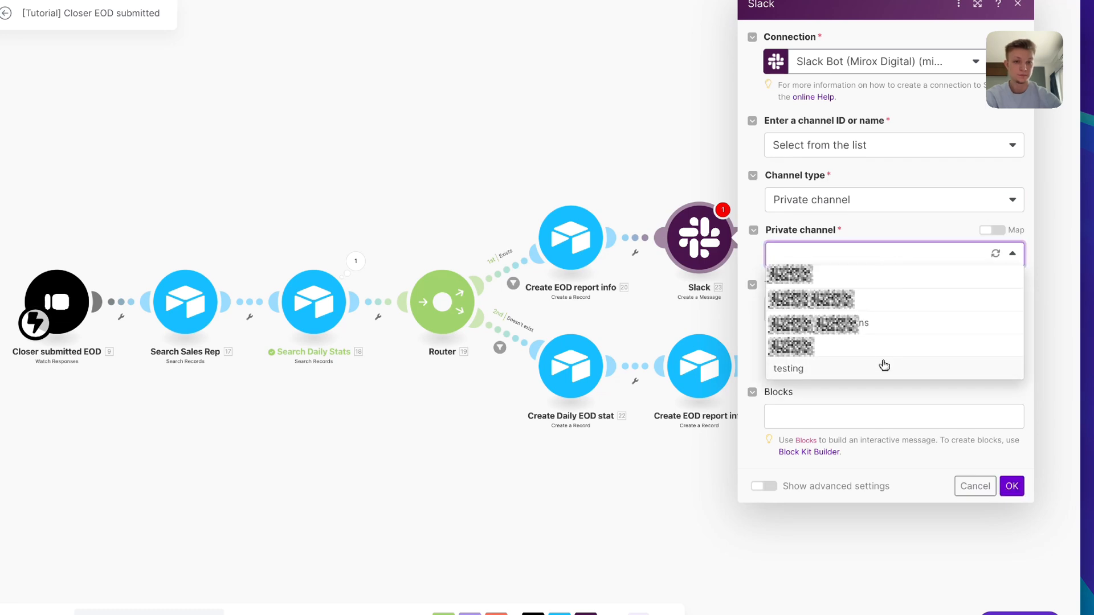
click(885, 368)
Start the message with a bar-chart emoji, 'EOD submitted by Closer', Call Slots Filled, Live Calls and Offers
click(847, 317)
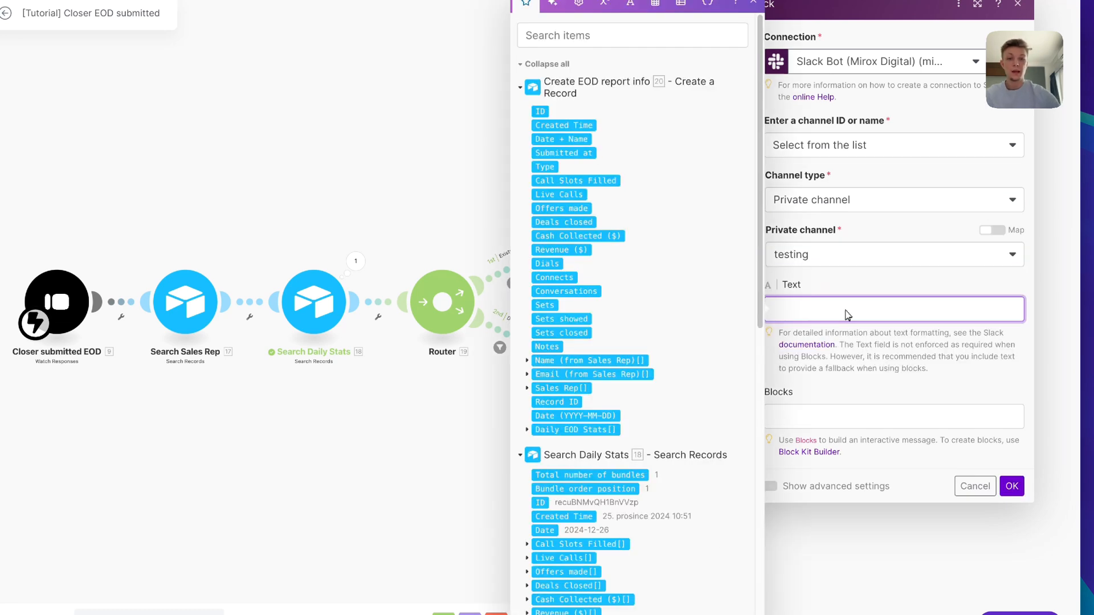
key(ctrl+super+space)
click(740, 446)
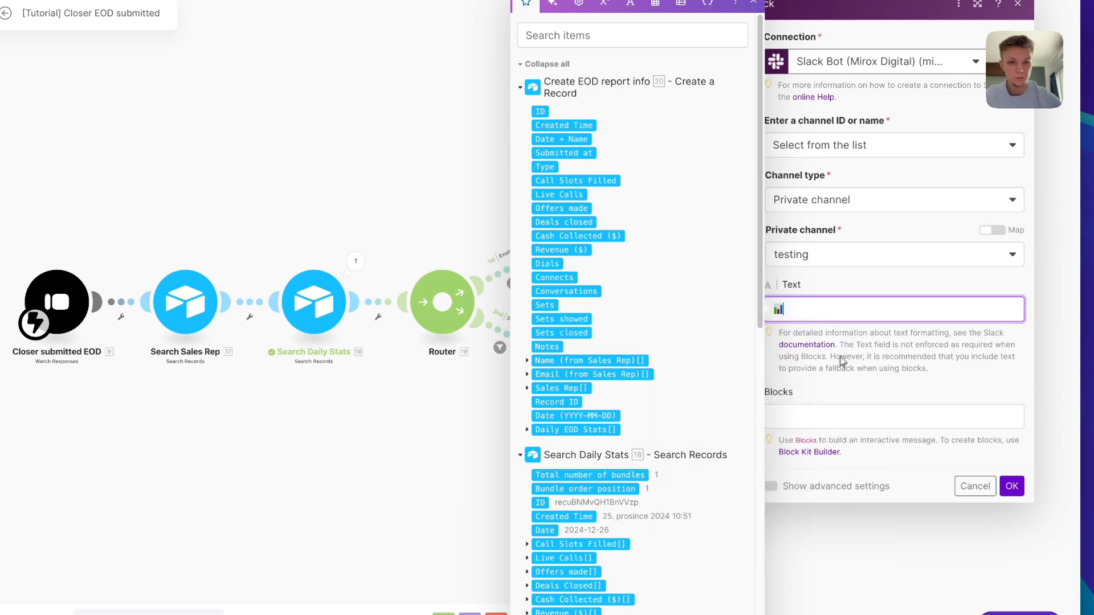
text(EOD submitted by Closer)
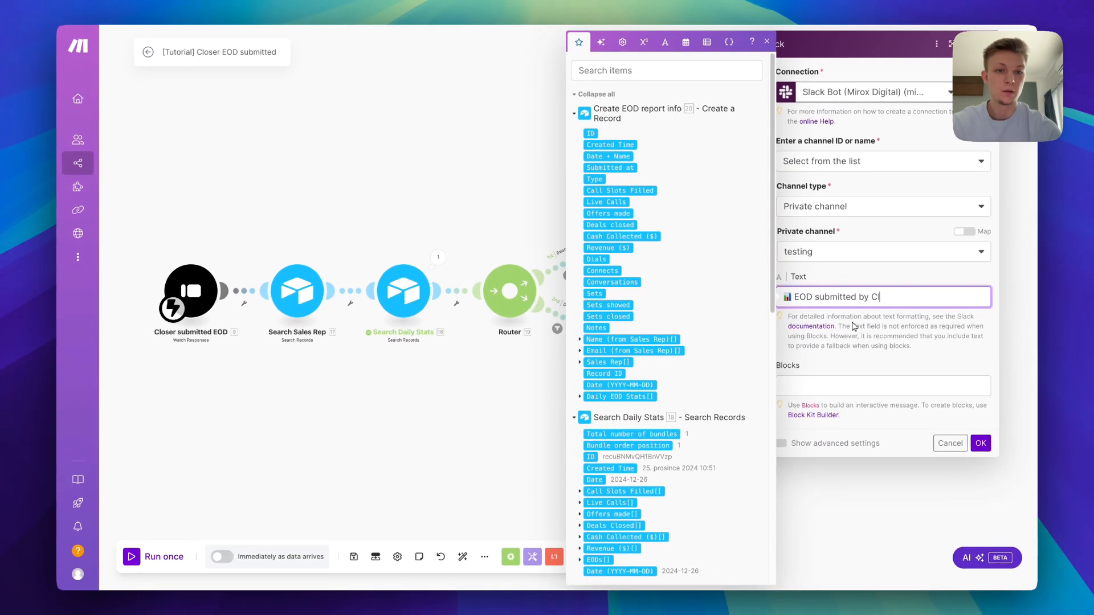
key(Return)
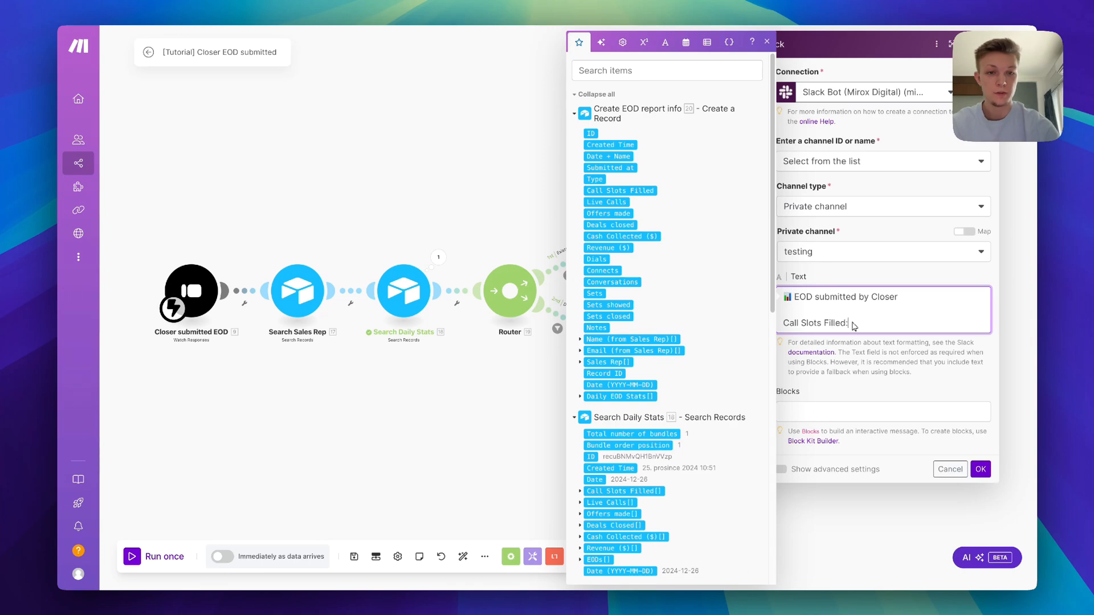
scroll(726, 306, down, 10)
click(626, 446)
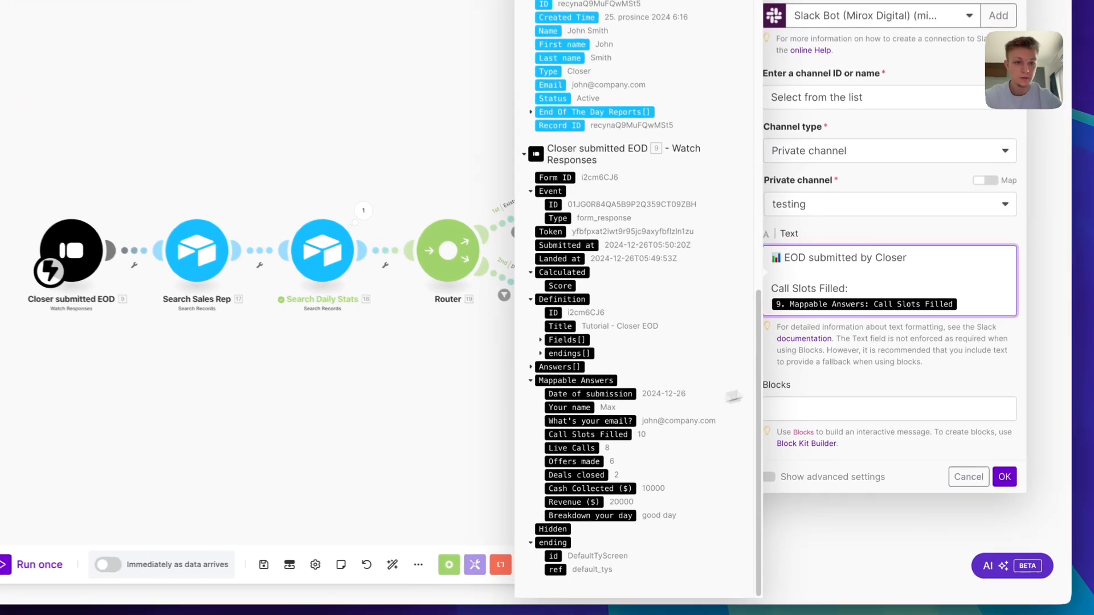
key(Return)
text(Live Calls)
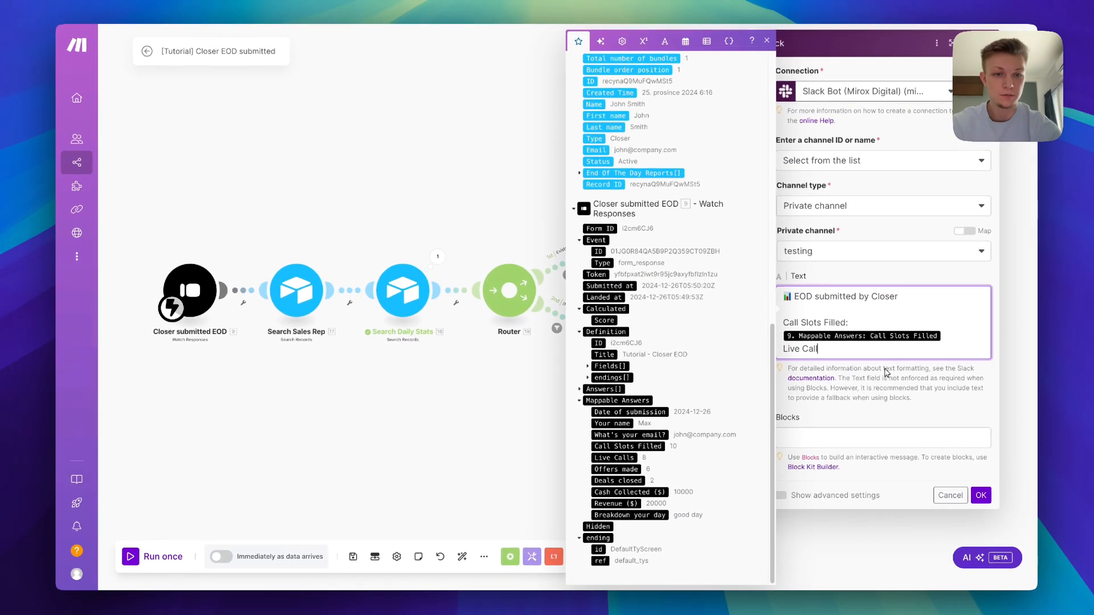
text(:)
click(615, 457)
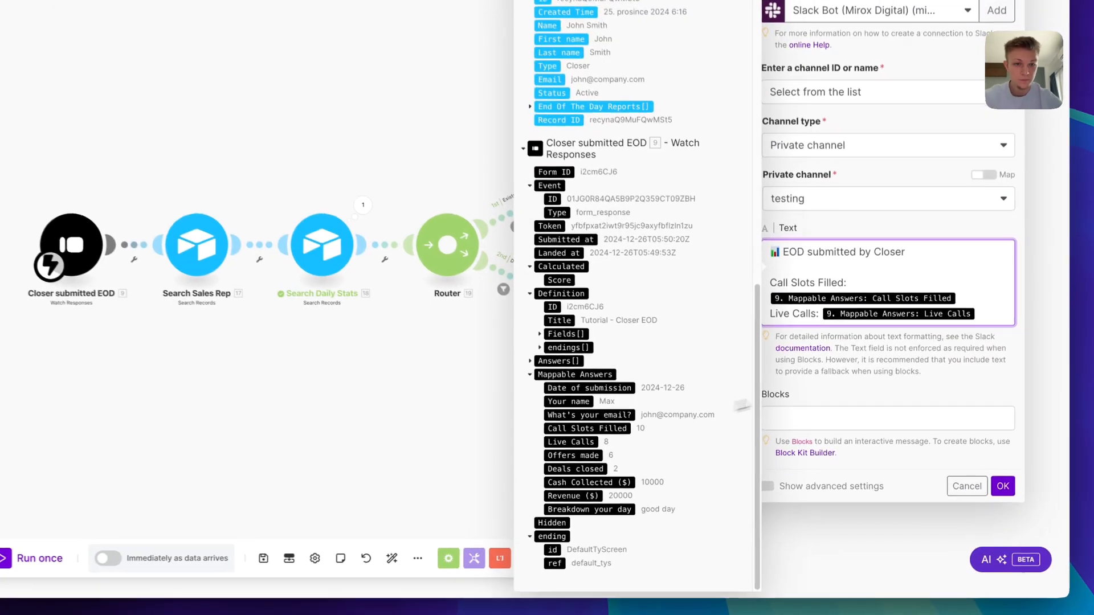
key(Return)
text(Offers: 9. Mappable Answers: Offers made)
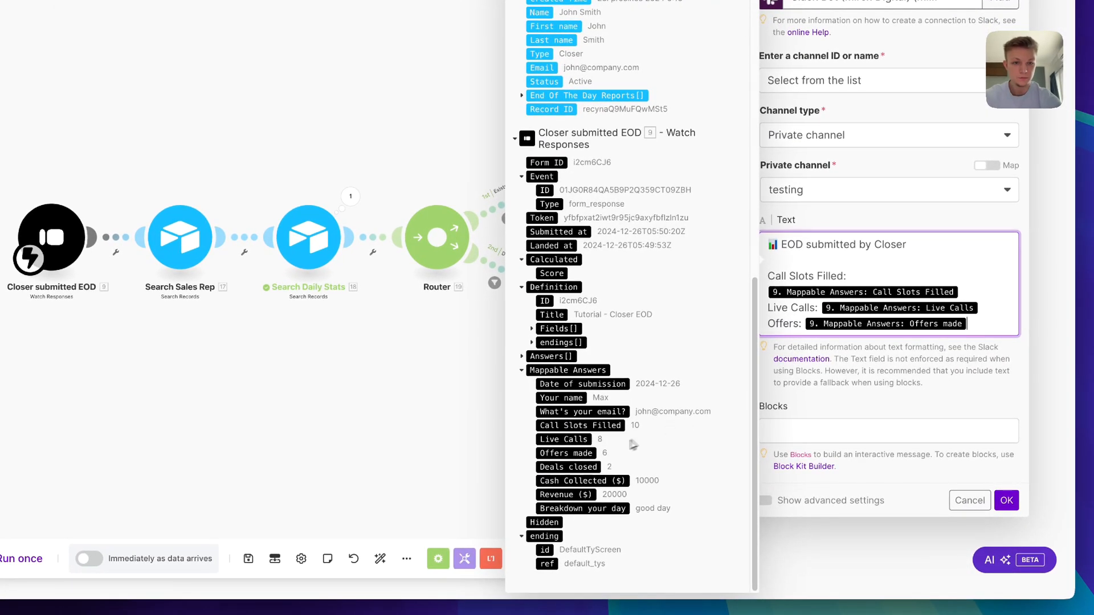
key(Return)
Add Deals closed, bold Cash Collected ($) and bold Revenue Generated lines with mapped answers
text(Deals closed)
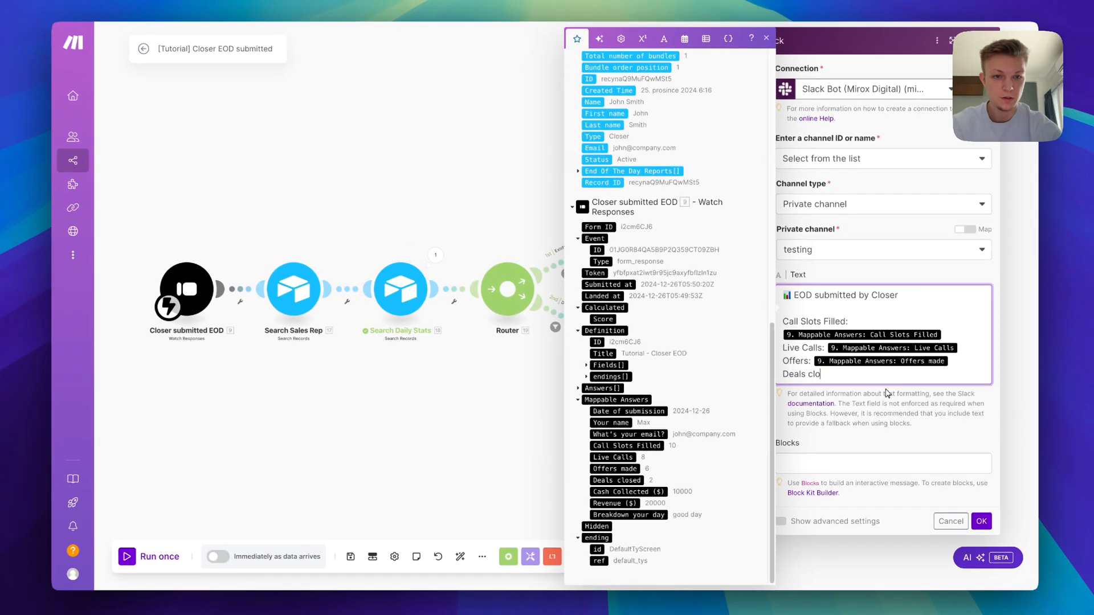
text(:)
click(619, 481)
key(Return)
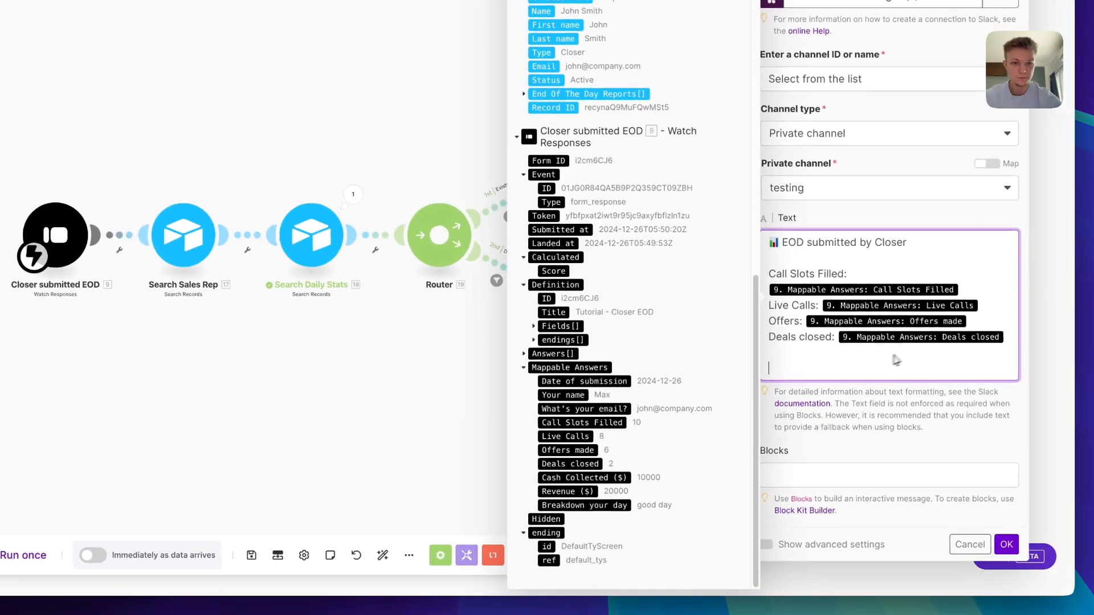
text(Ca)
text(sh Collected: *)
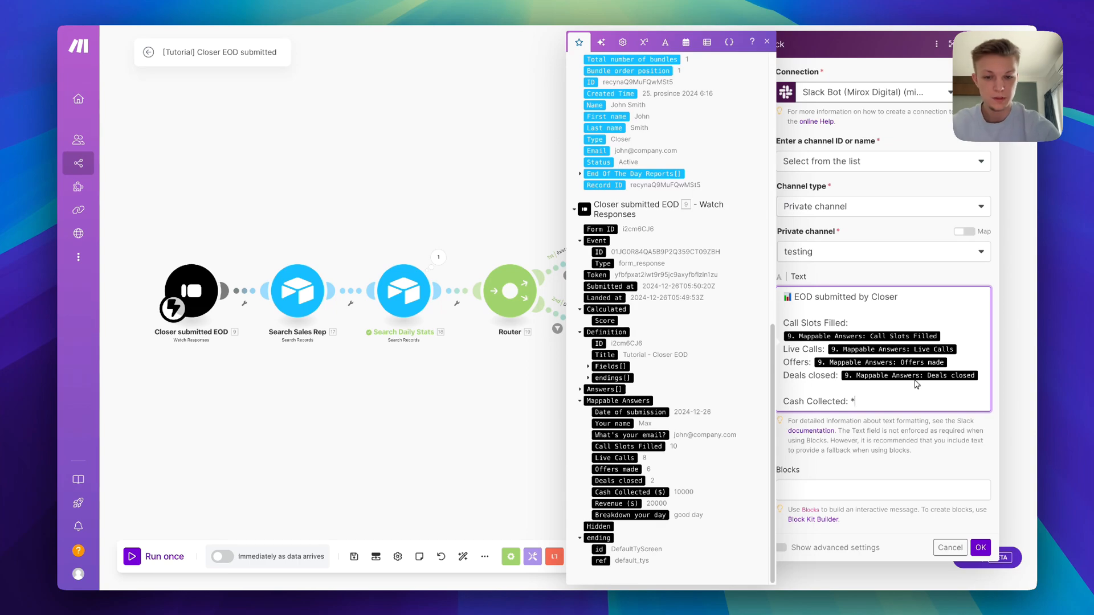
text($)
key(Return)
click(622, 492)
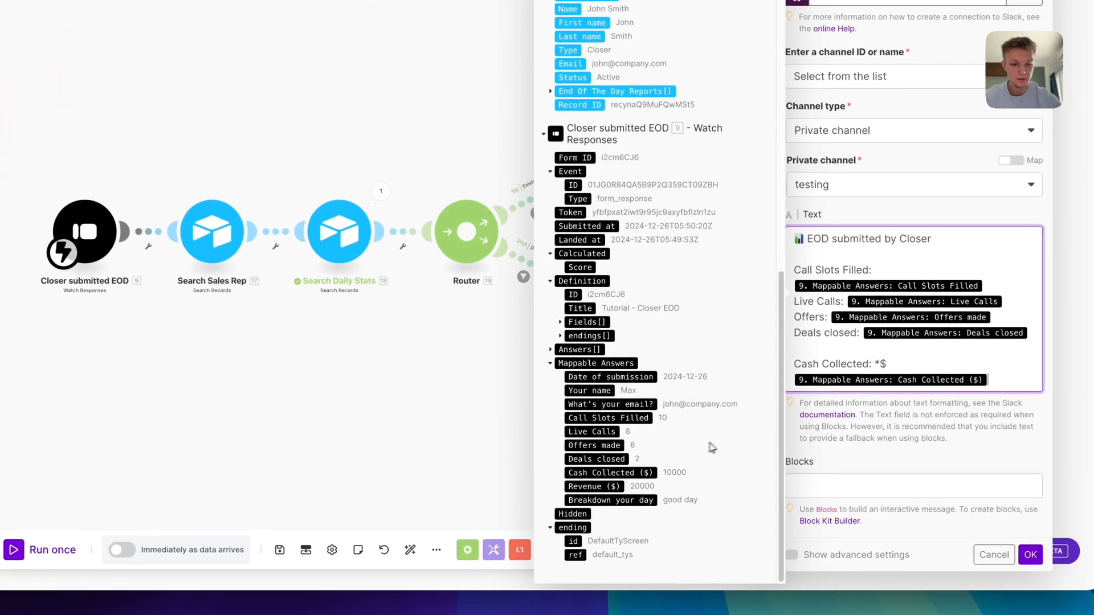
text(*)
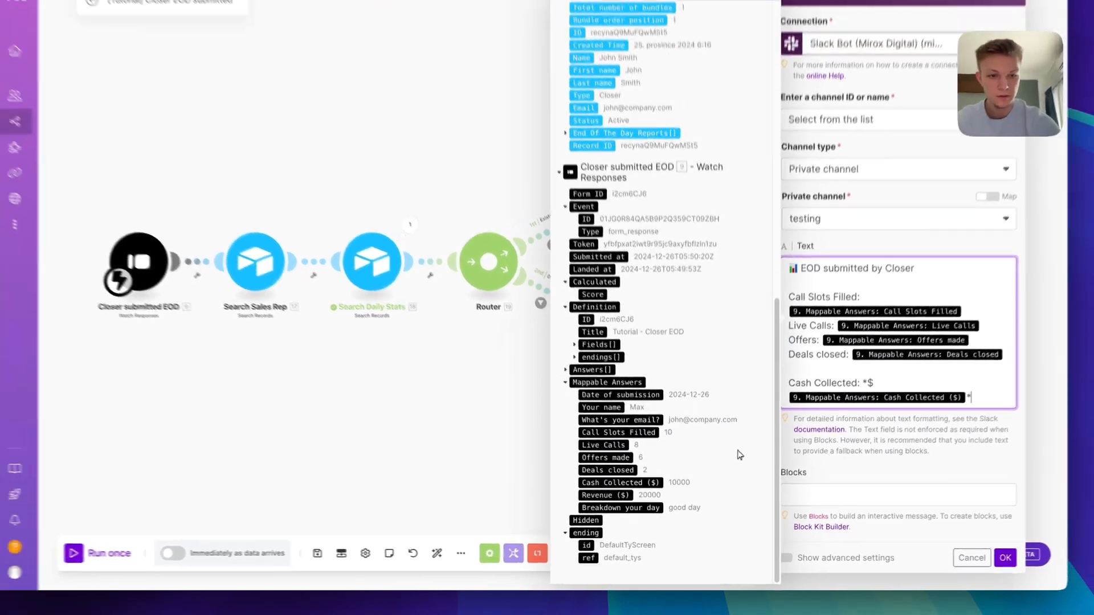
key(Return)
text(Revenue Generated:)
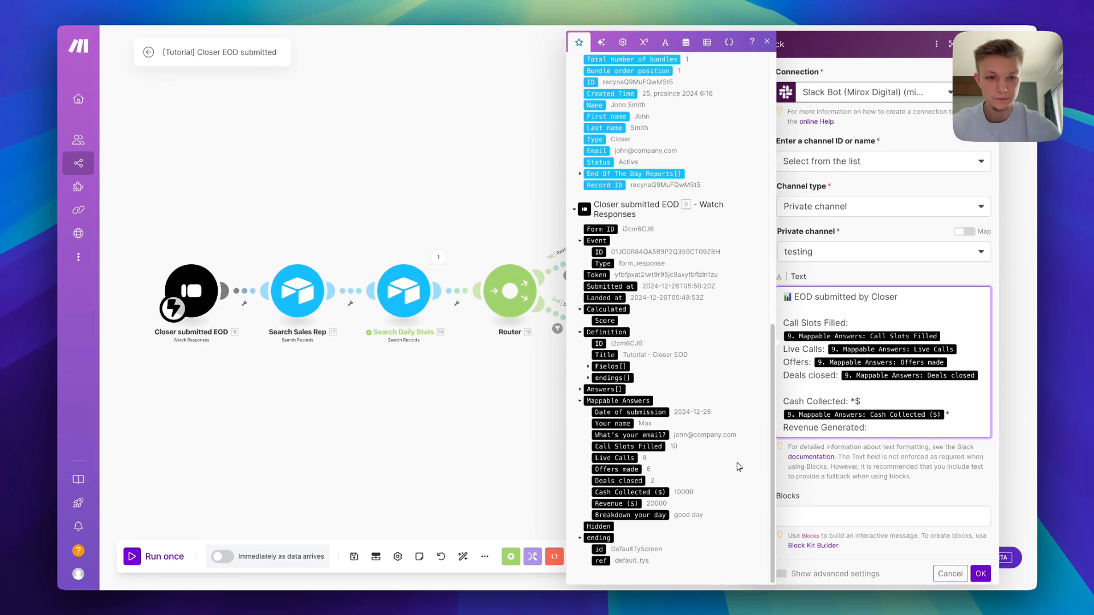
text( *)
key(Return)
click(618, 503)
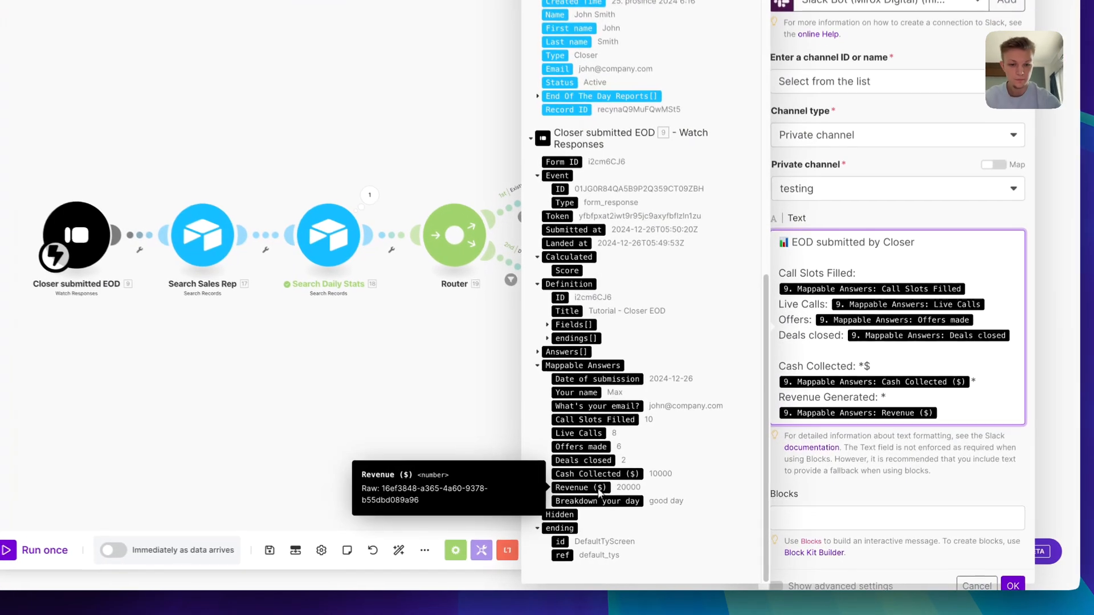
text(*)
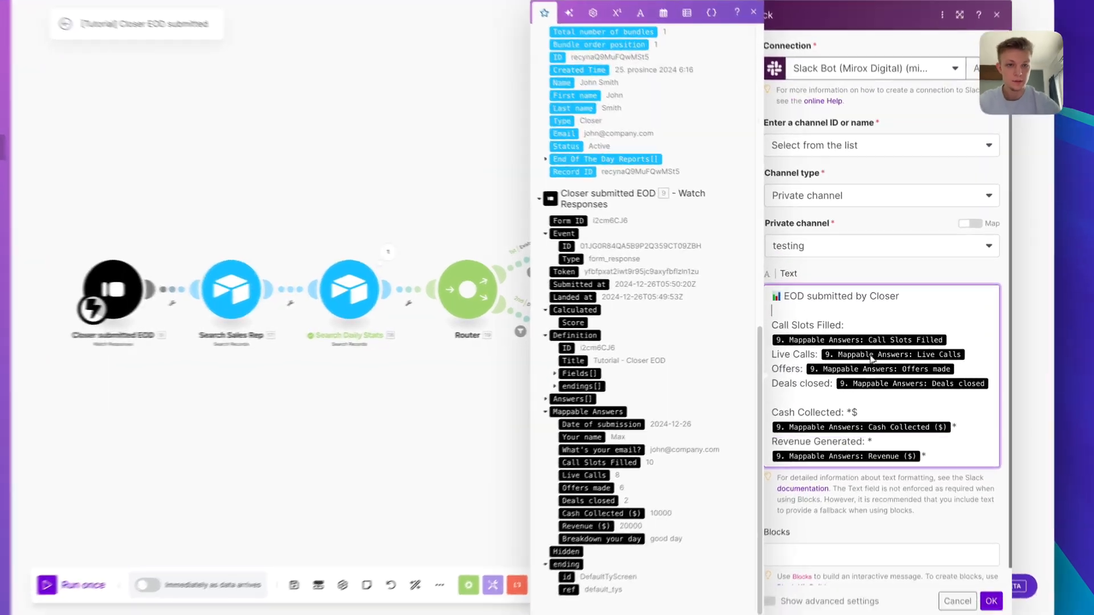
Add a 'Submitted by:' line mapped to the sales rep's Name and close the Slack settings
click(869, 268)
key(Return)
text(Submitted by)
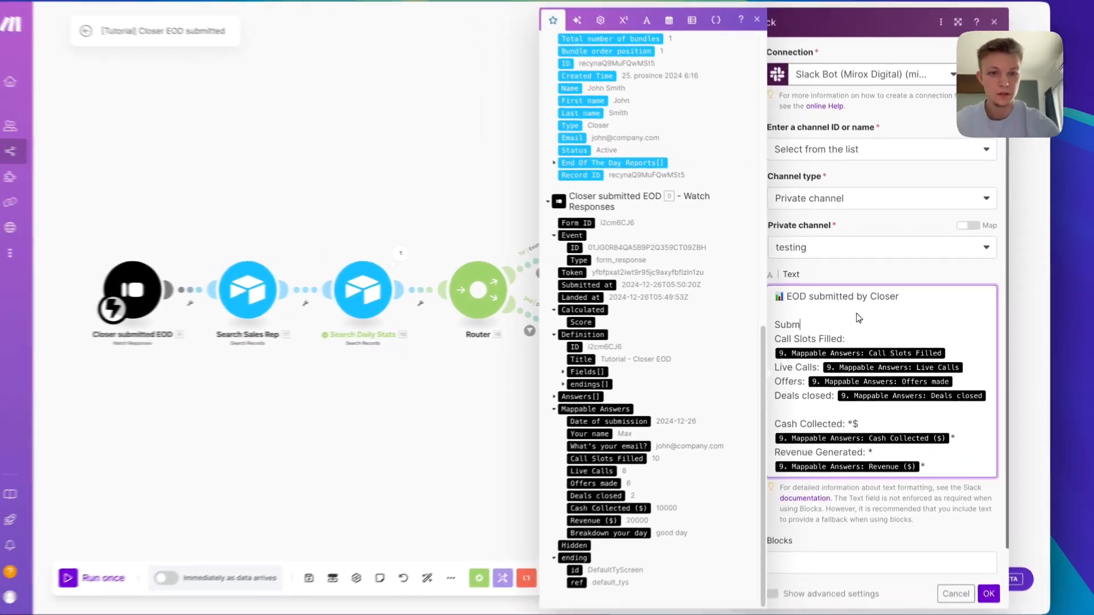
text(:)
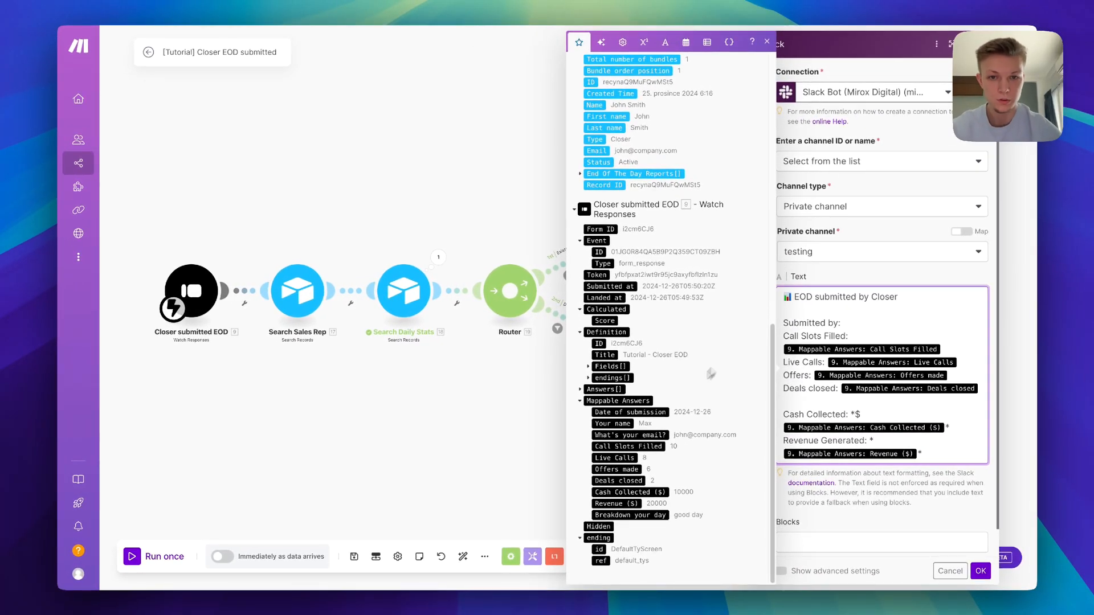
scroll(711, 373, up, 5)
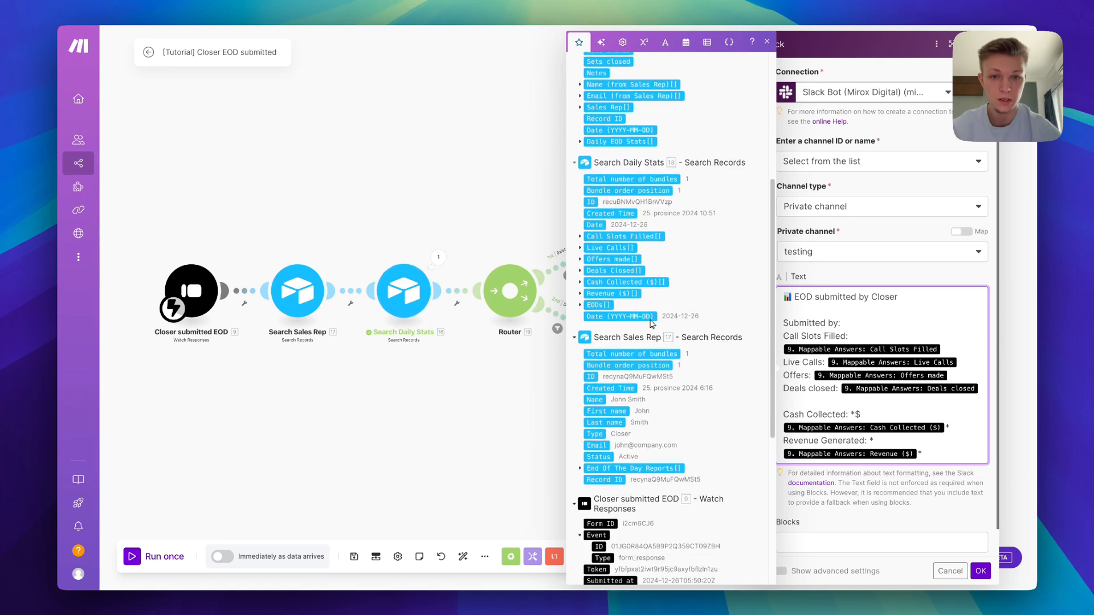
scroll(644, 328, down, 1)
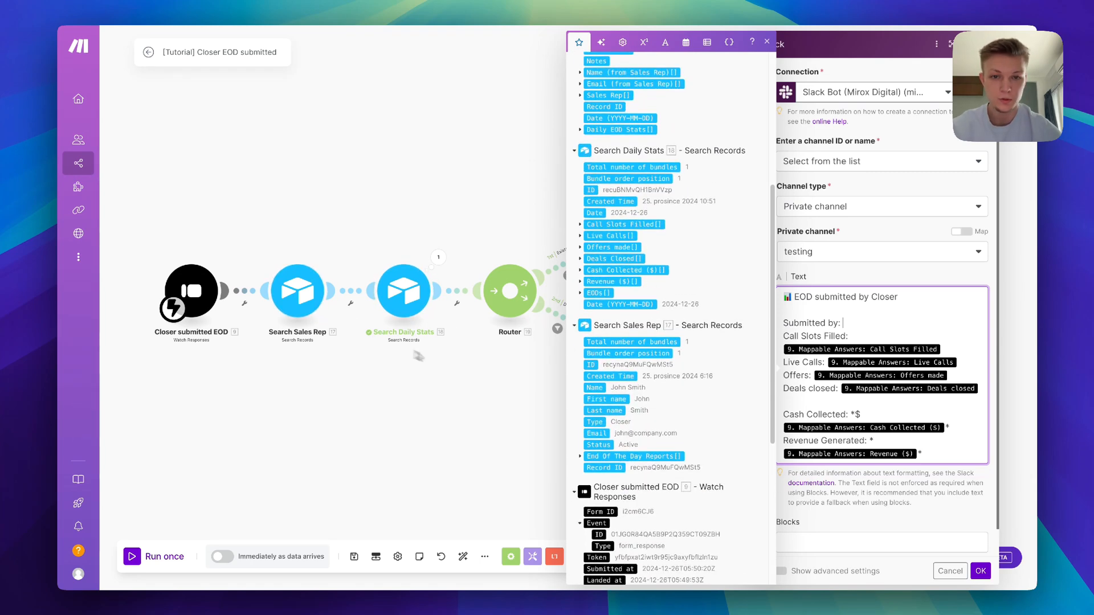
click(623, 393)
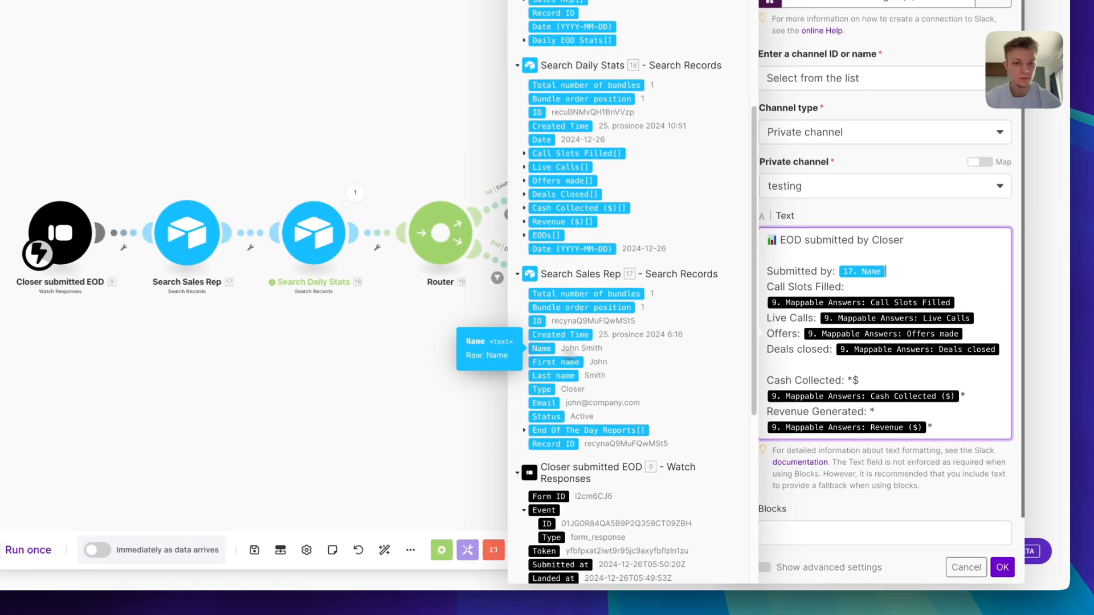
scroll(915, 467, down, 1)
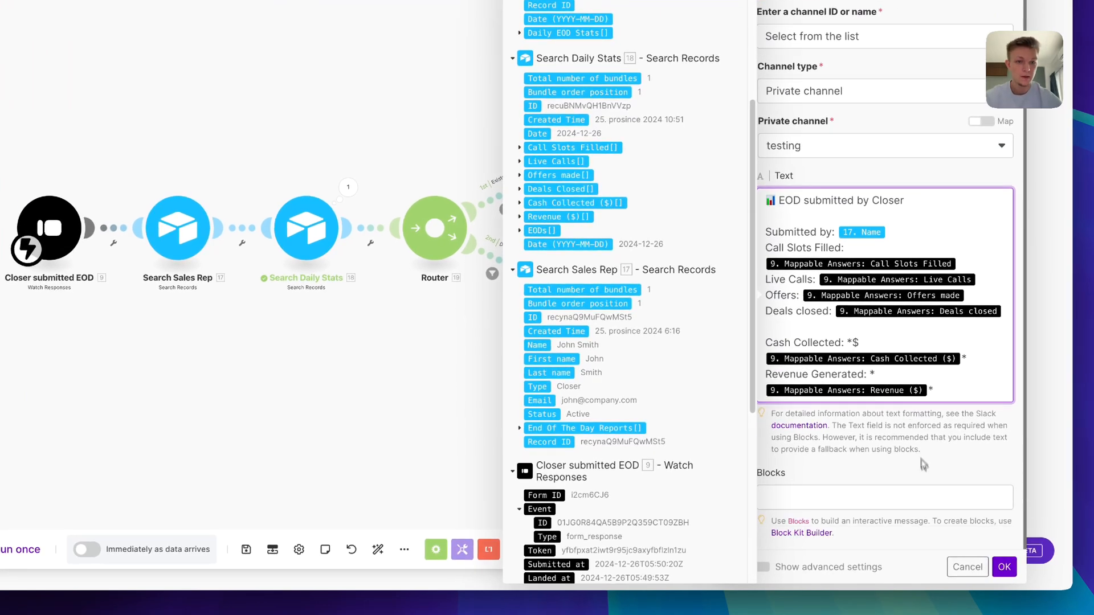
click(1003, 566)
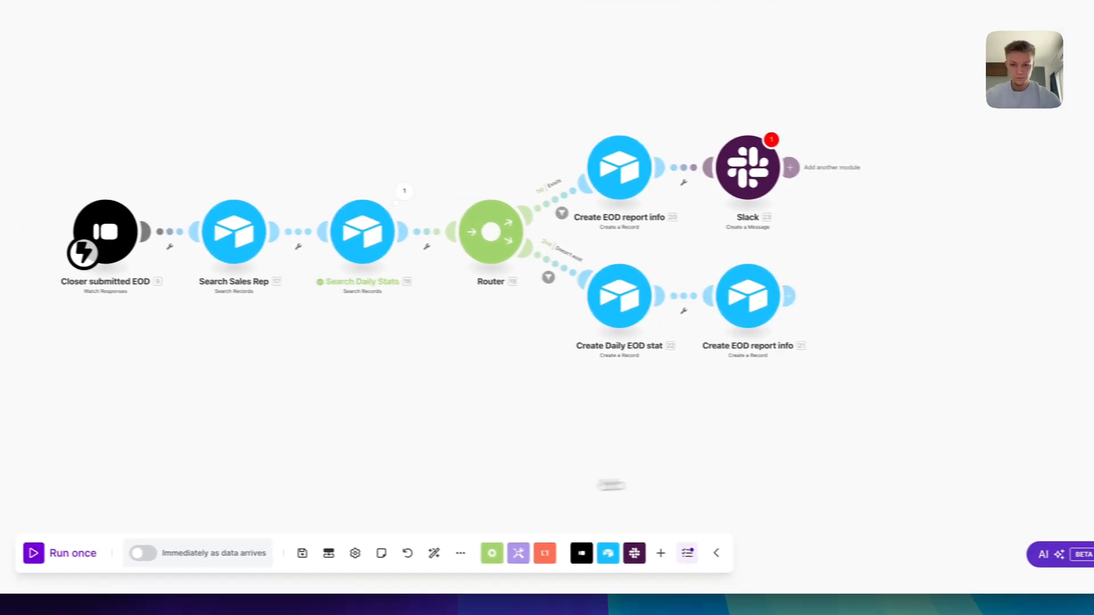
Reconfirm the Slack module's settings to clear its error and save the scenario
click(766, 181)
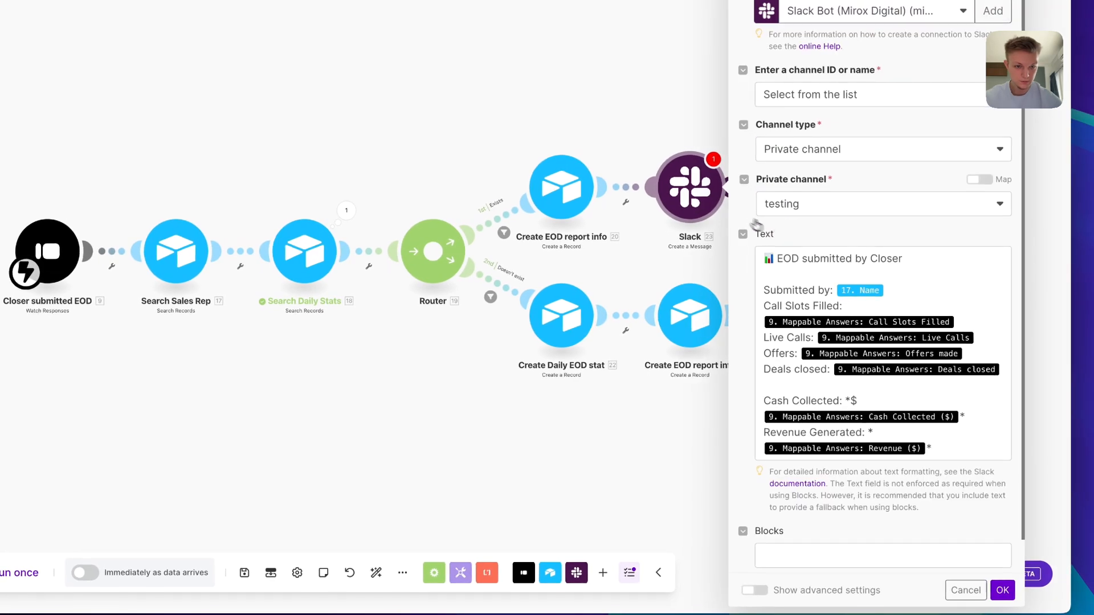
click(1003, 571)
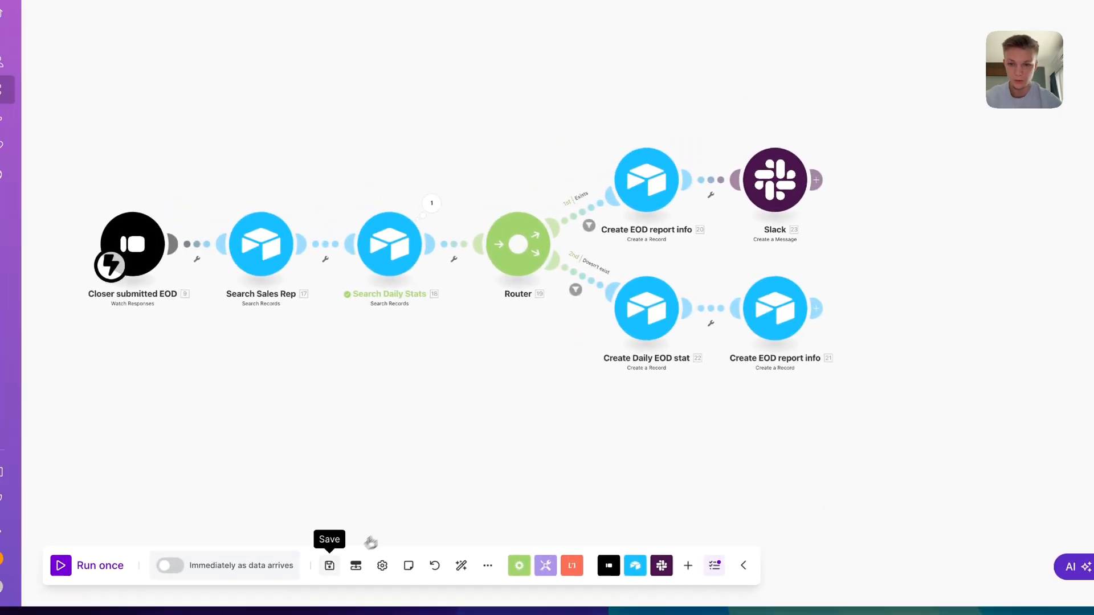
click(246, 552)
Rename the Slack module to 'alert'
right_click(774, 179)
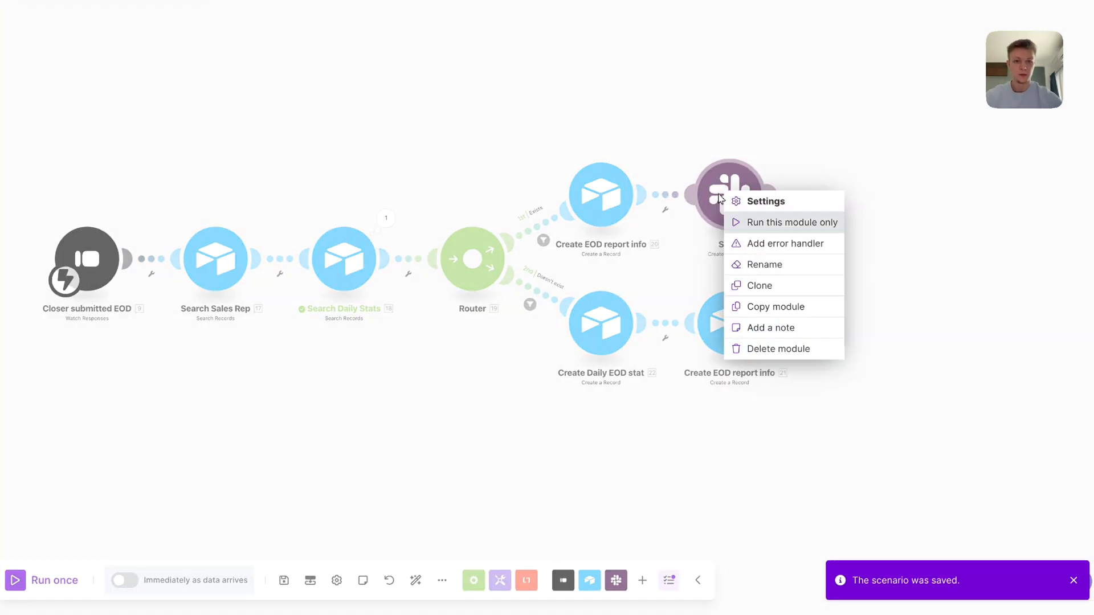
click(771, 273)
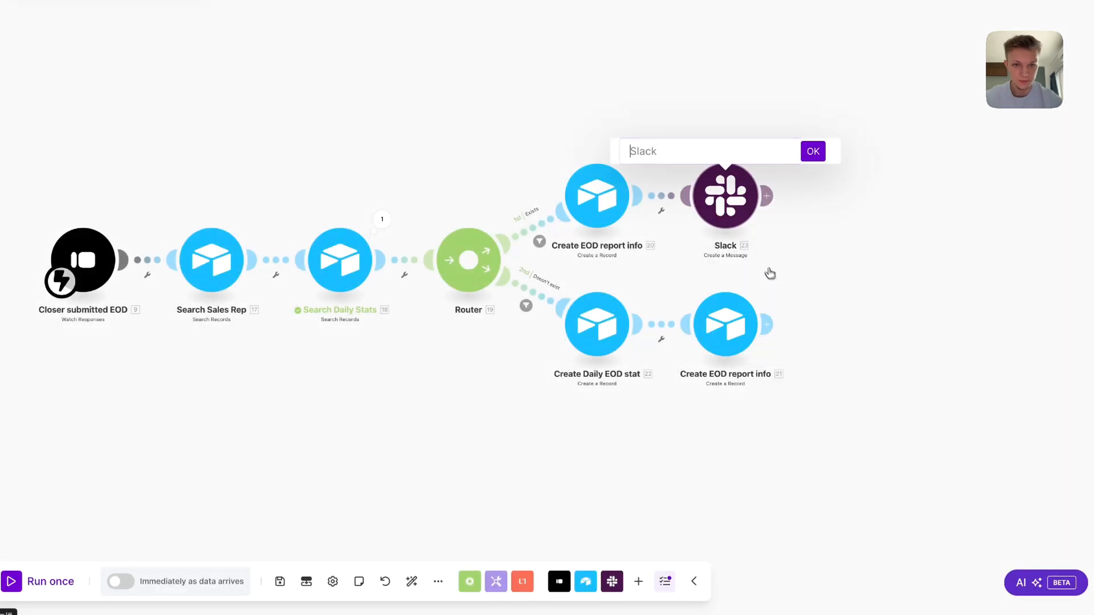
text(alert)
key(Return)
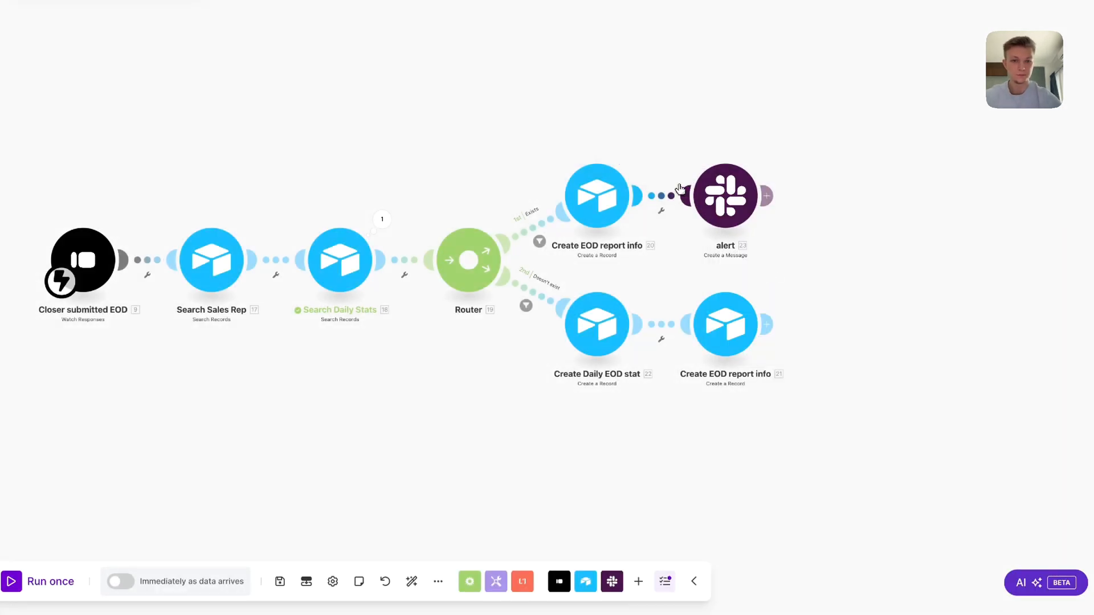
Clone the alert module after the lower Create EOD report info and save
right_click(733, 197)
click(764, 287)
click(852, 336)
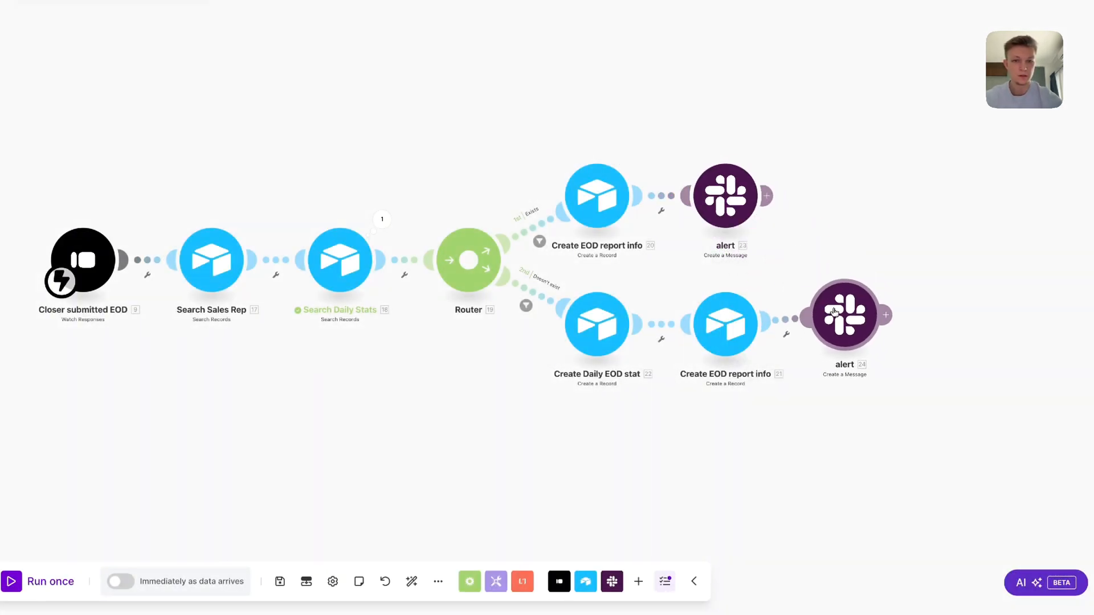
click(336, 552)
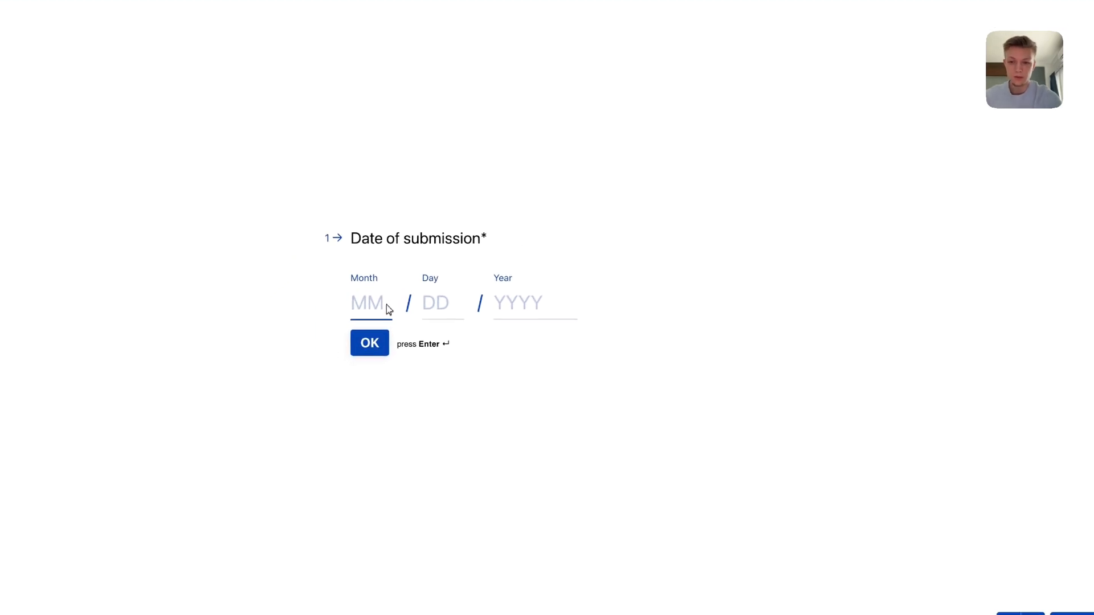
Submit a test EOD response with date 12, 3 offers, 2500 cash and breakdown 'decent'
text(12)
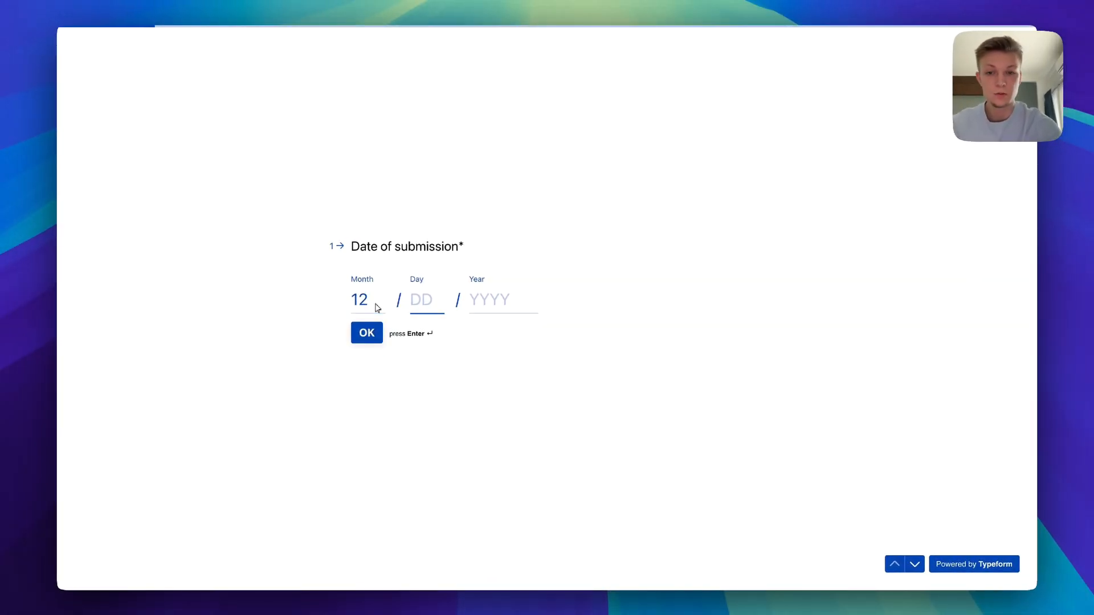
click(364, 333)
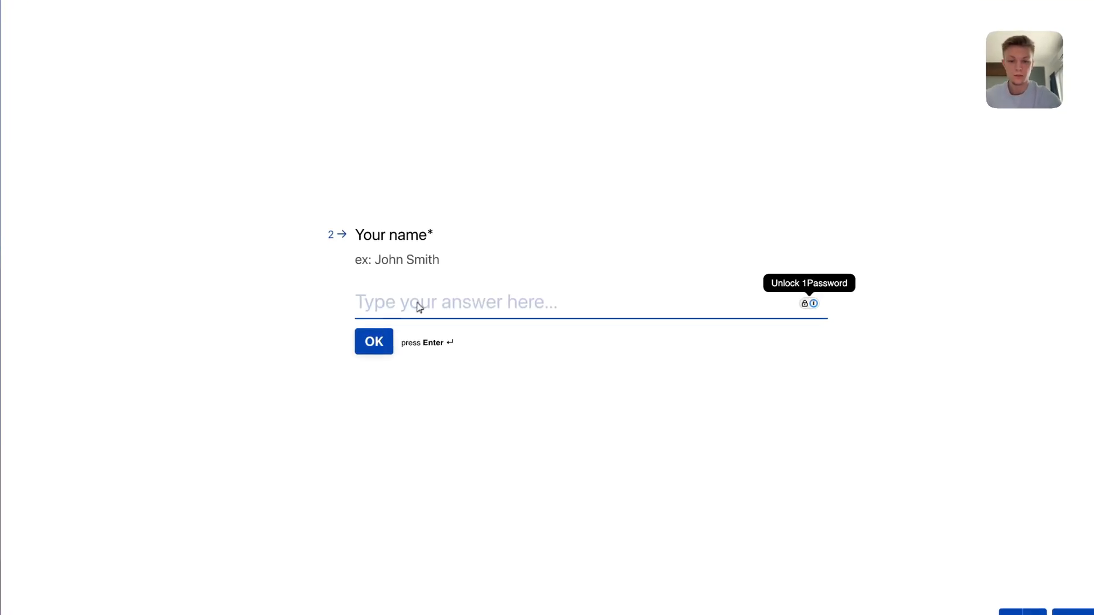
key(Return)
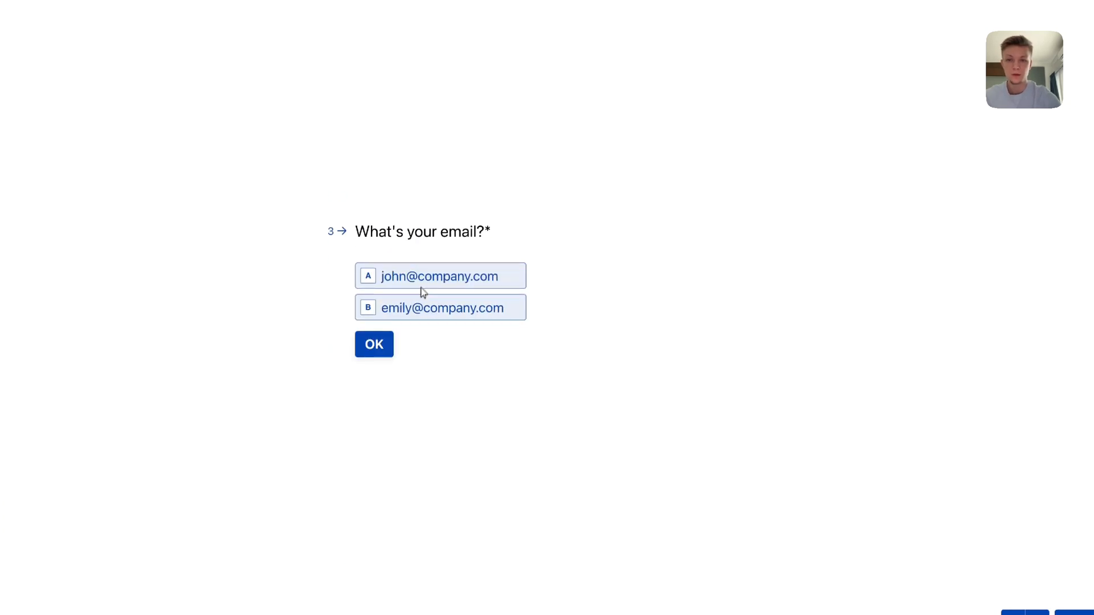
click(419, 285)
key(Return)
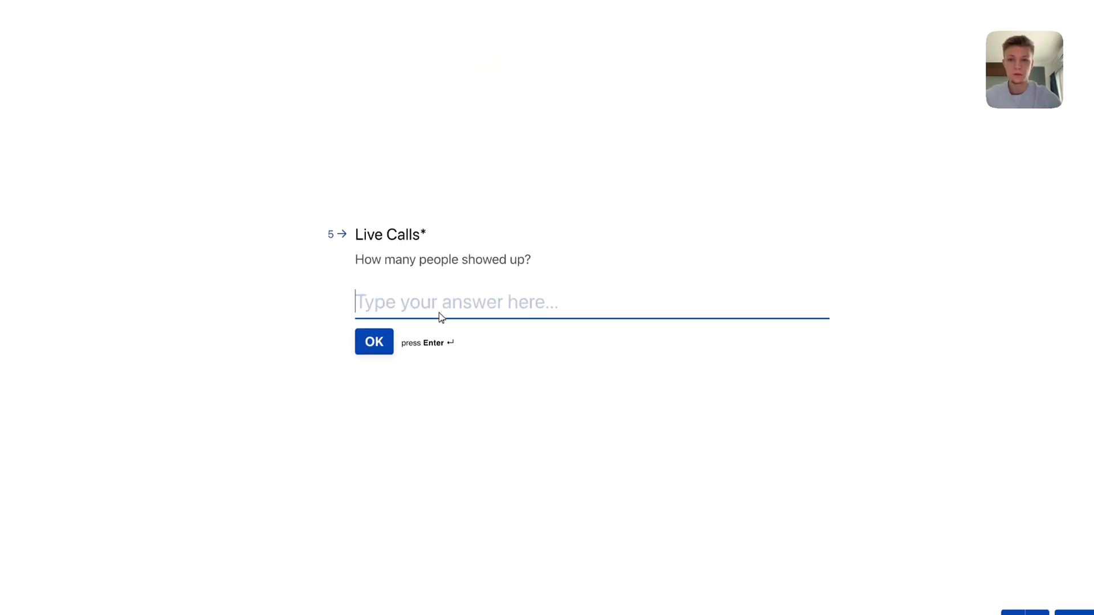
key(Return)
text(3)
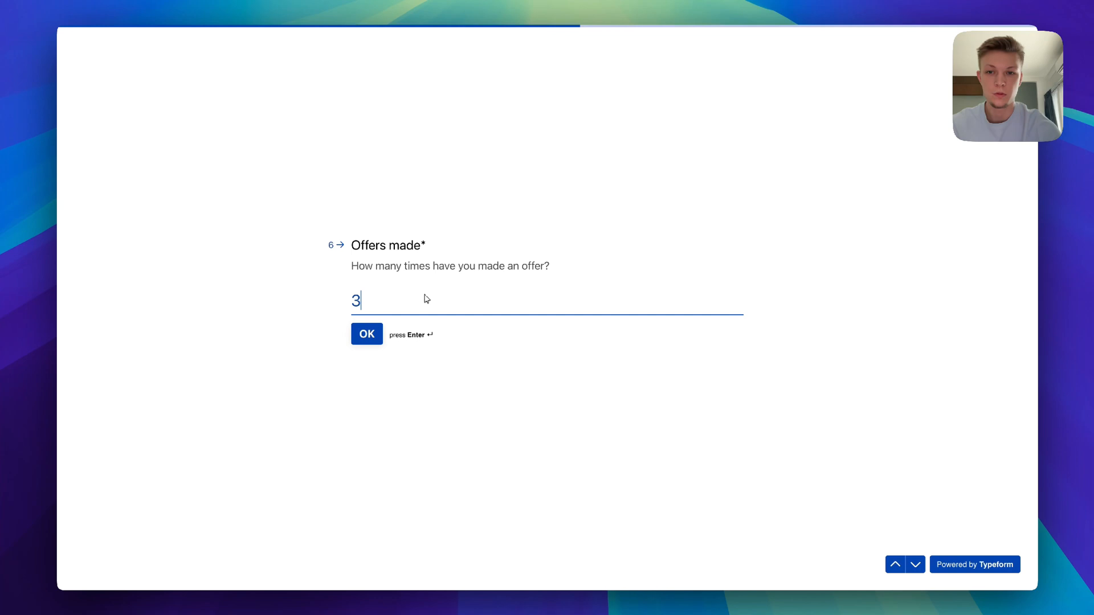
key(Return)
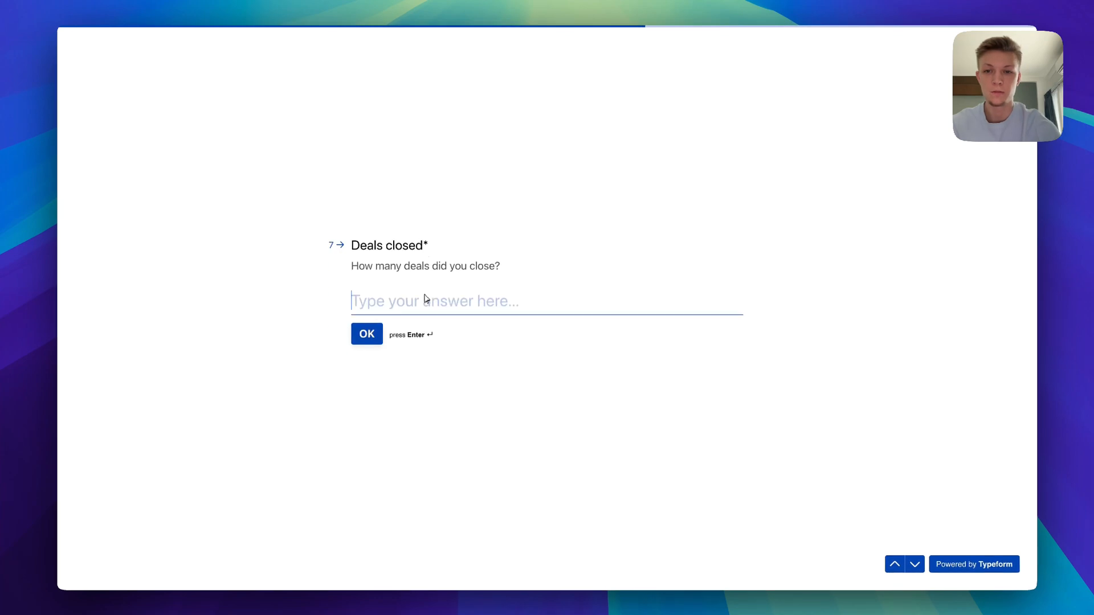
key(Return)
text(2500)
key(Return)
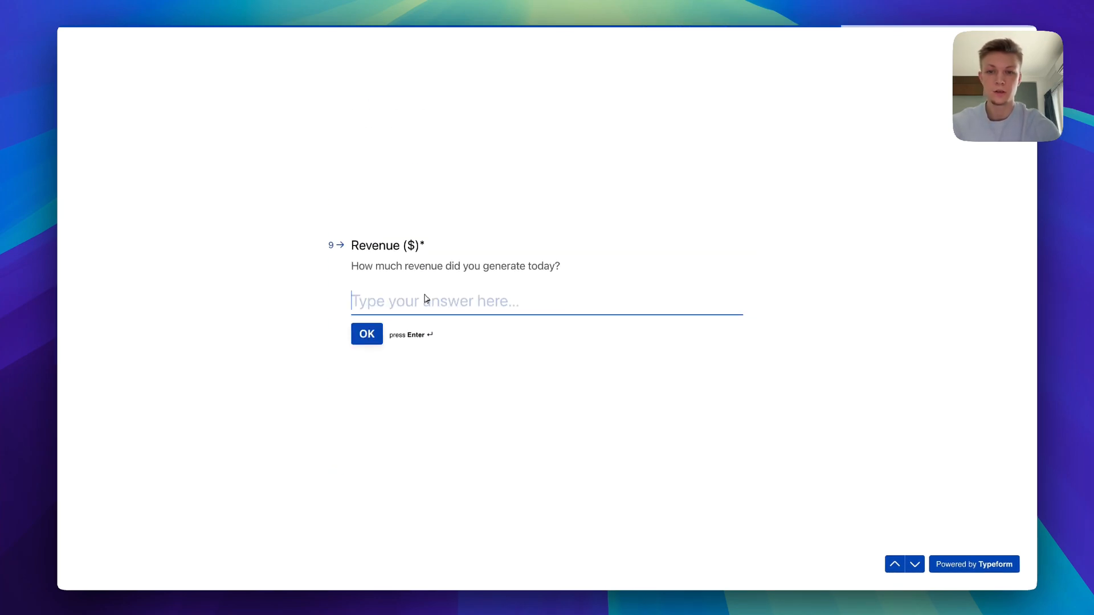
text(decent day)
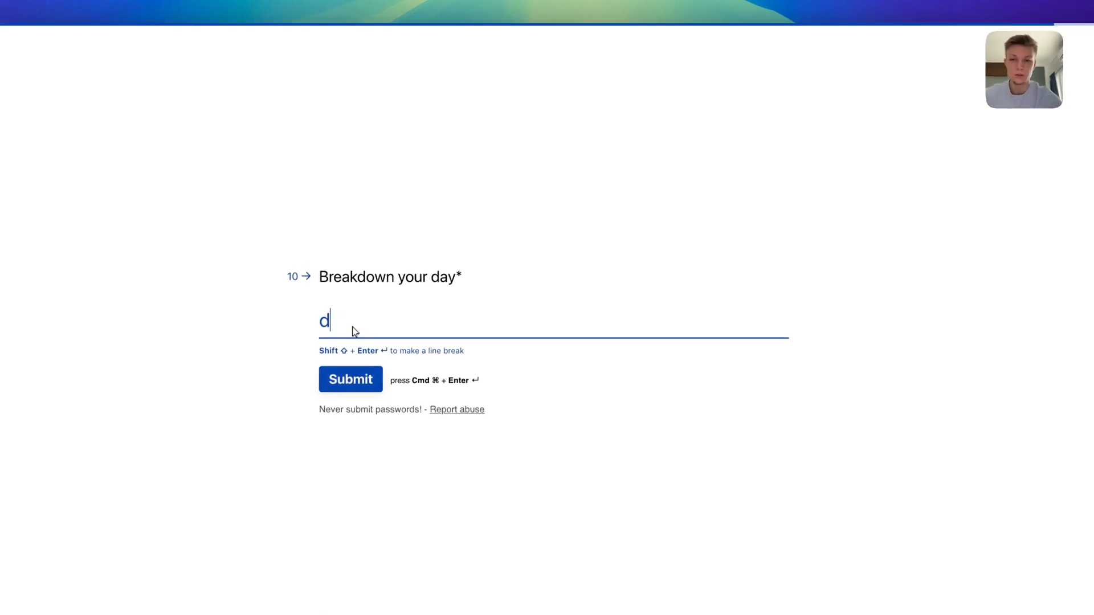
click(349, 383)
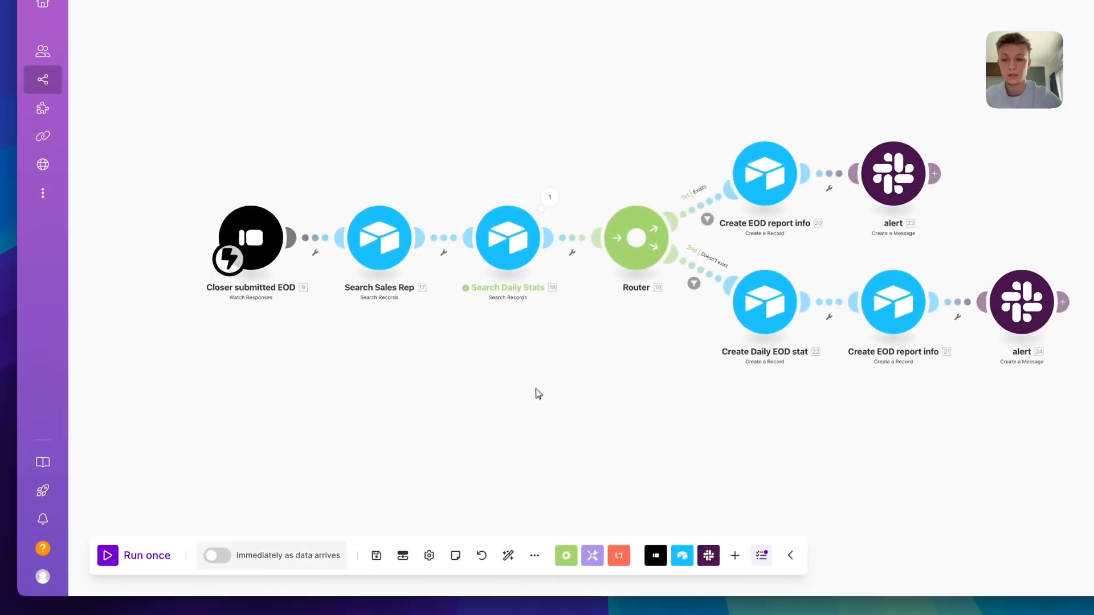
Run the scenario once, processing the response already waiting in the webhook queue
drag(392, 450, 340, 466)
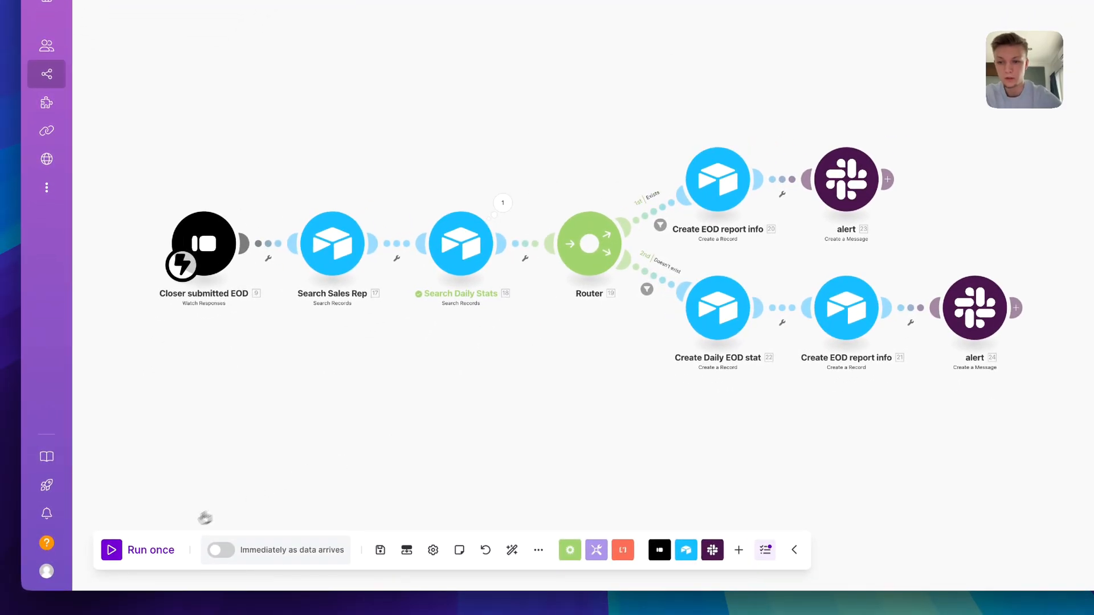
click(147, 553)
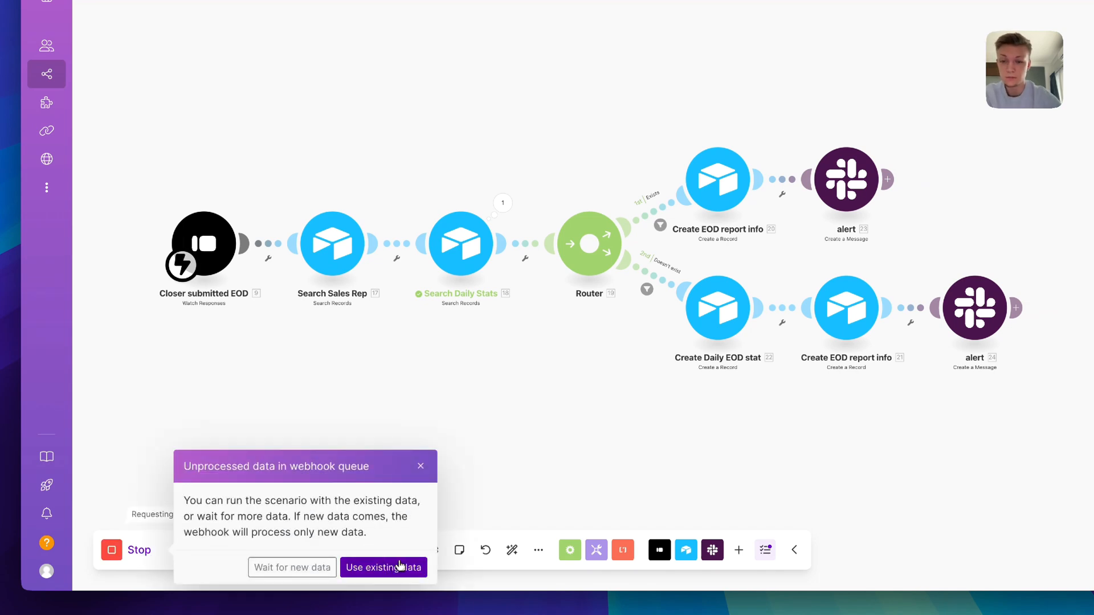
click(401, 566)
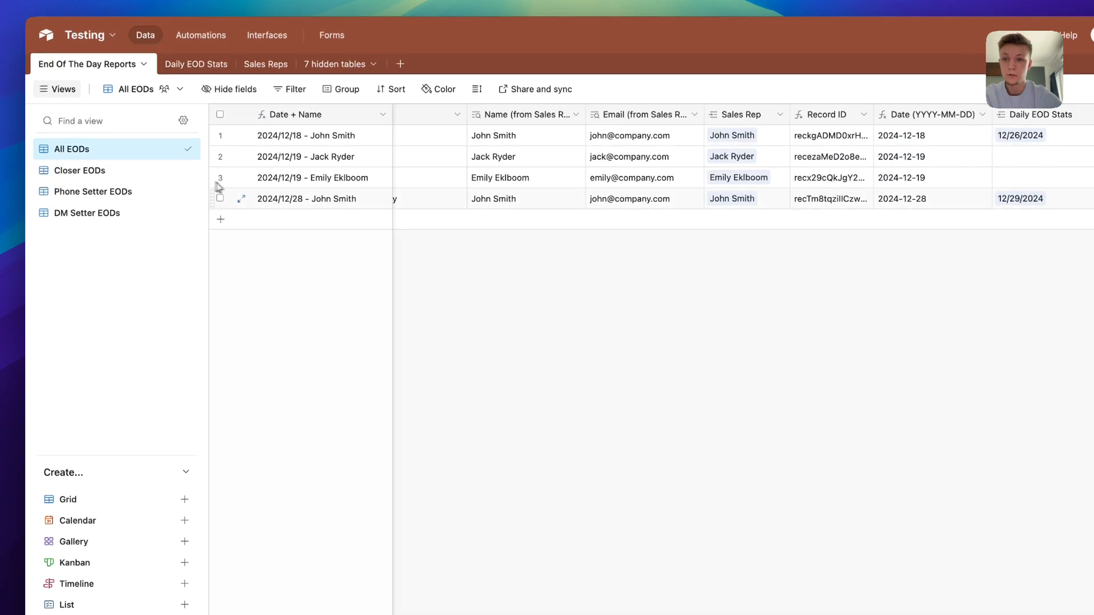
Check the new 2024/12/28 records across End Of The Day Reports, Sales Reps, Daily EOD Stats and Slack
scroll(448, 233, left, 10)
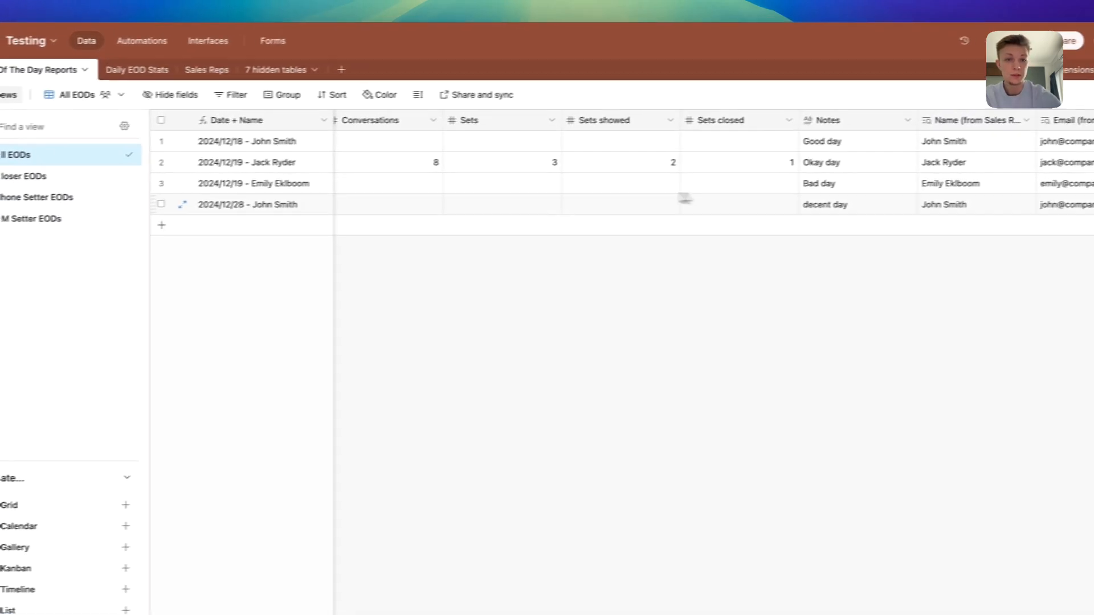
click(86, 179)
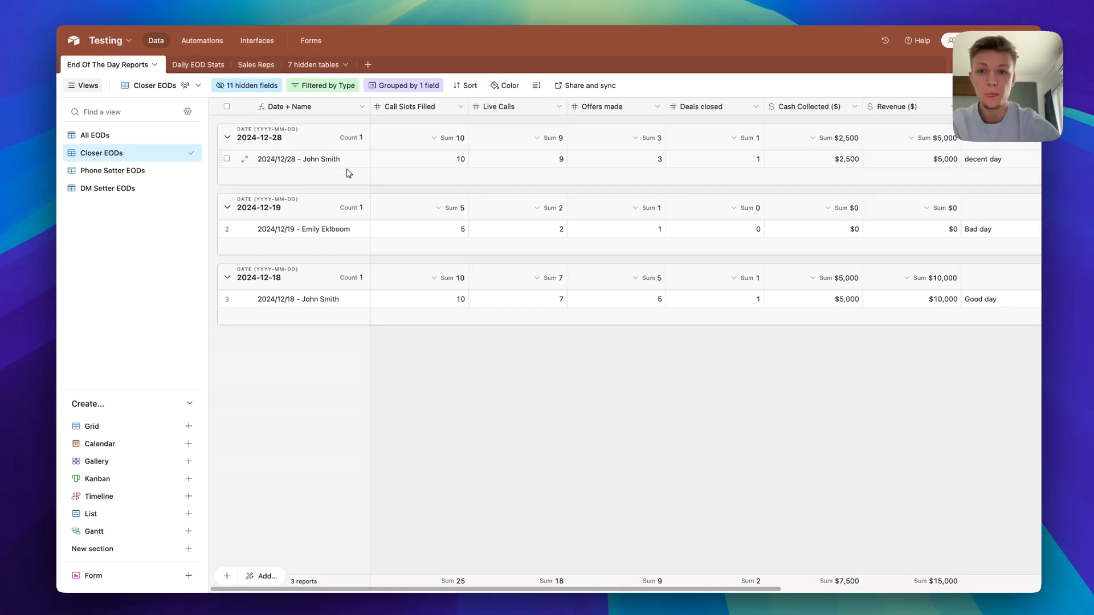
scroll(445, 166, right, 10)
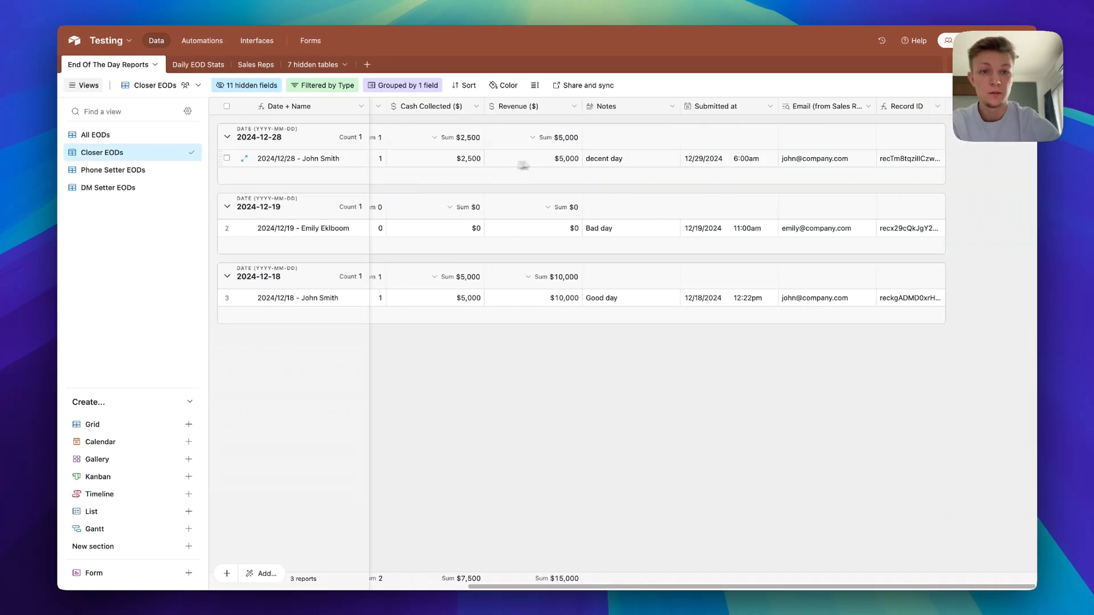
scroll(450, 166, left, 5)
scroll(513, 164, right, 7)
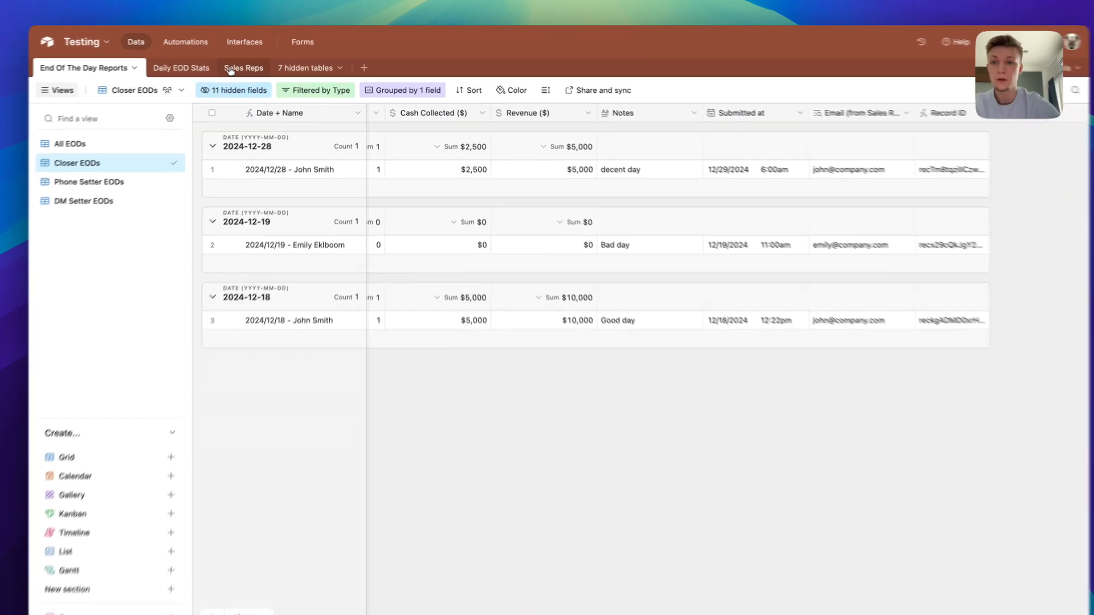
click(256, 64)
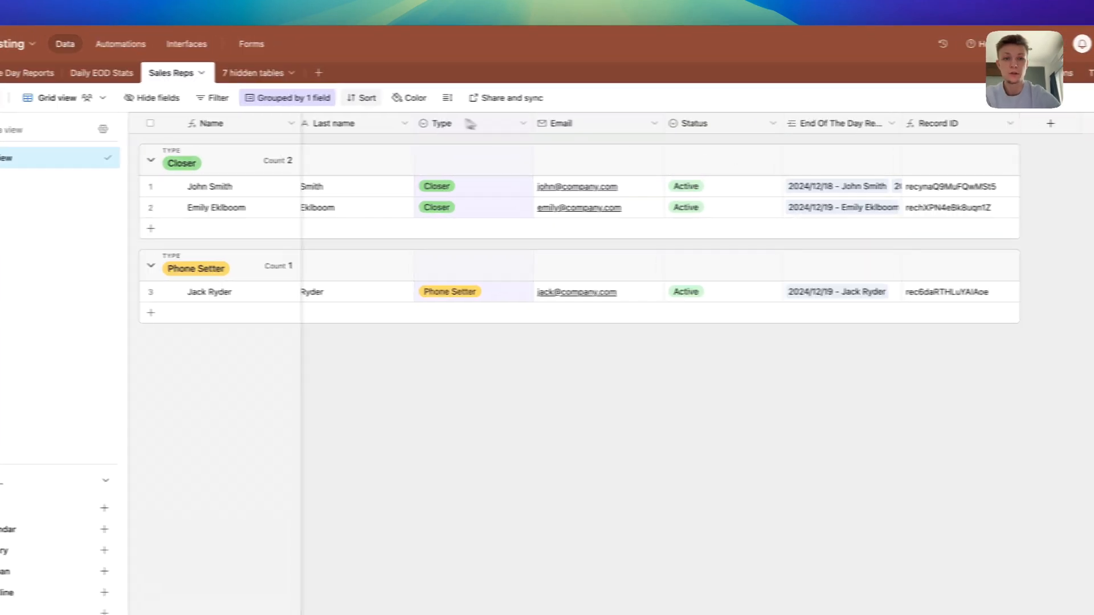
click(162, 79)
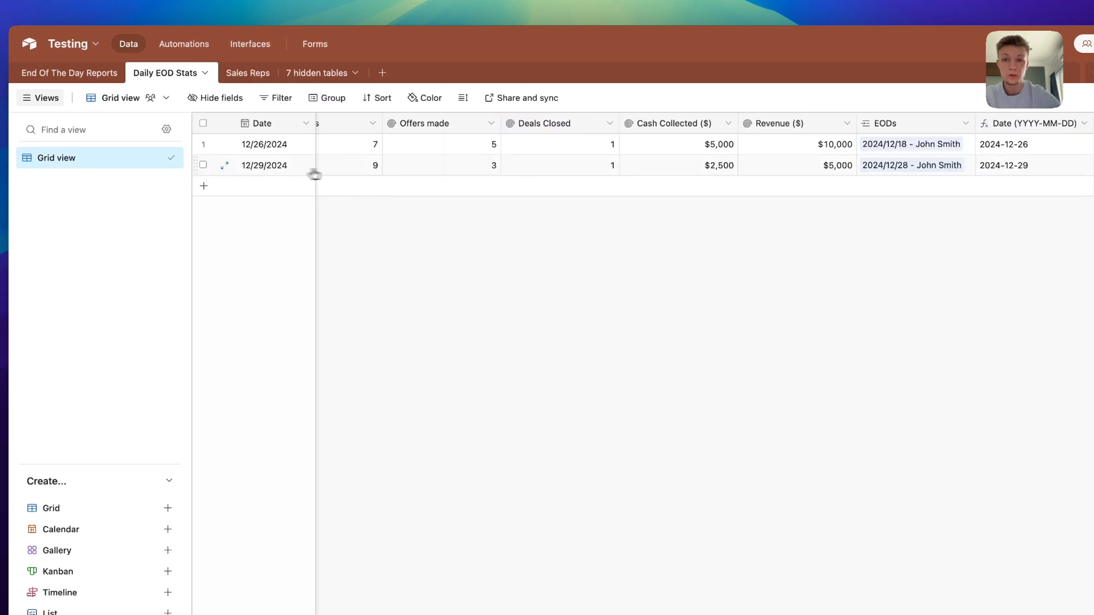
scroll(502, 177, left, 3)
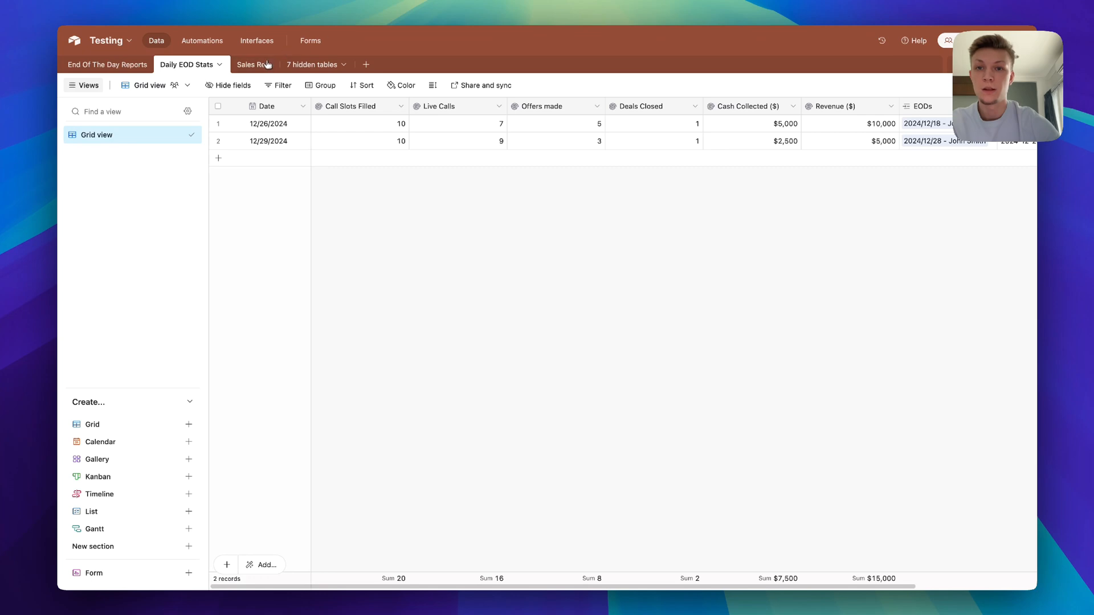
key(super+Tab)
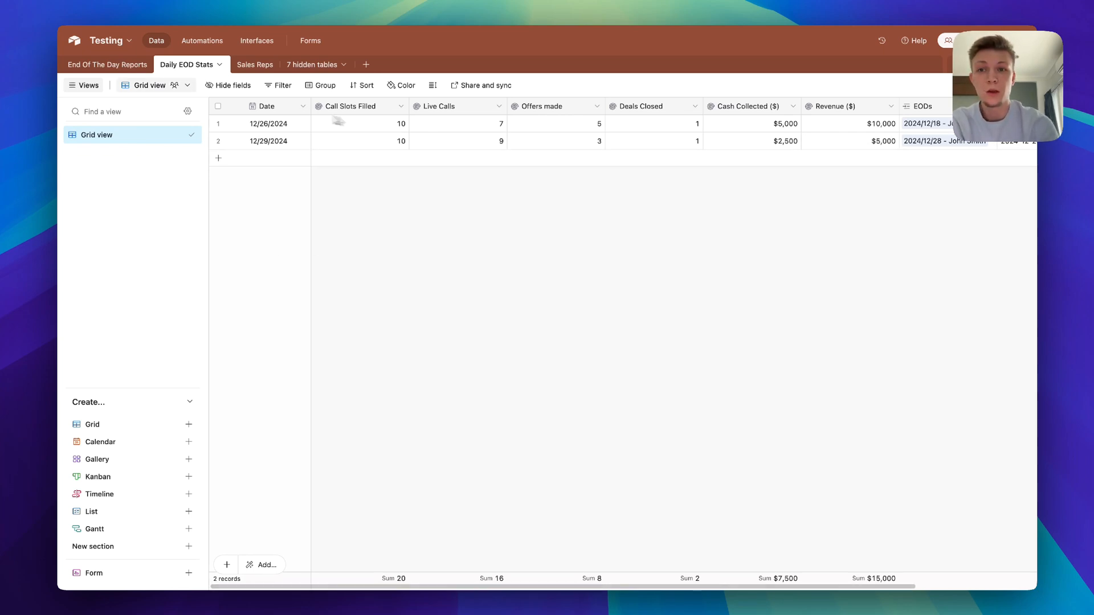
click(108, 64)
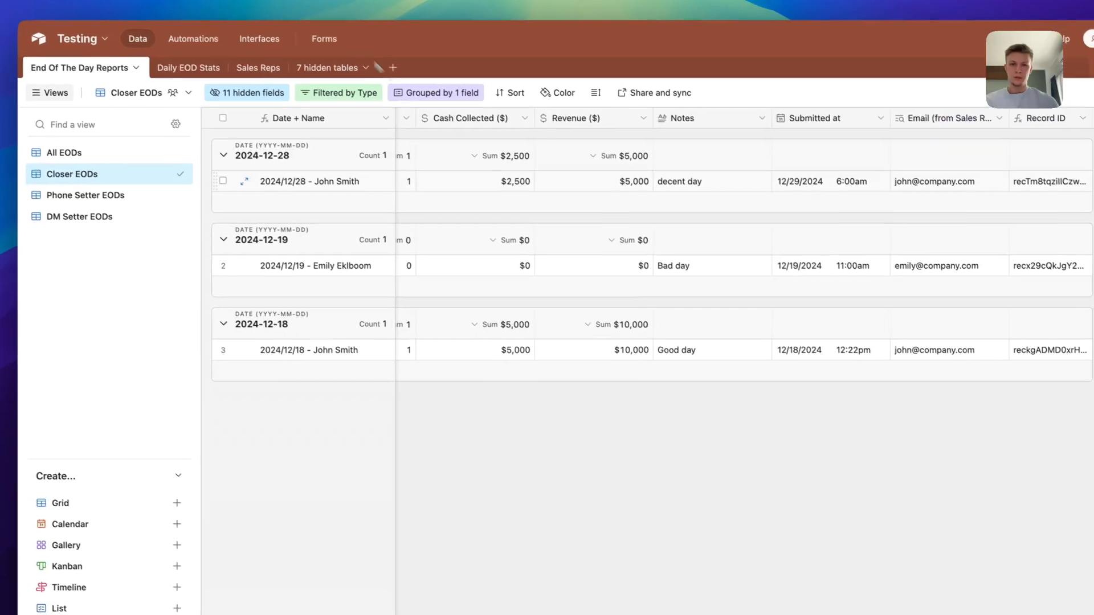
scroll(607, 213, left, 8)
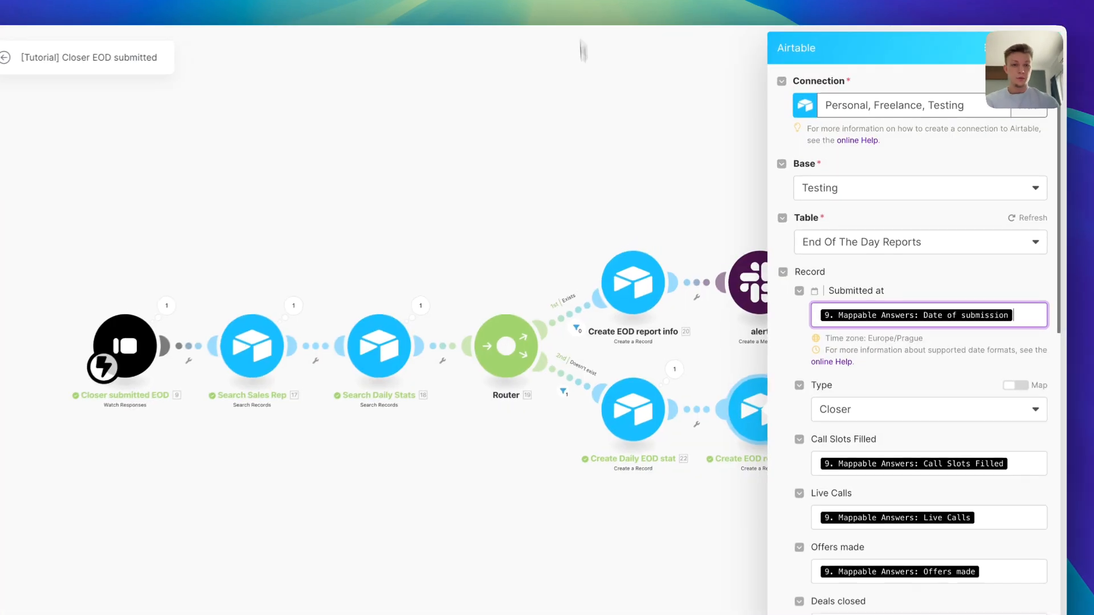
Check the Submitted at mapping in both Airtable modules, then save the Closer EOD scenario
click(877, 325)
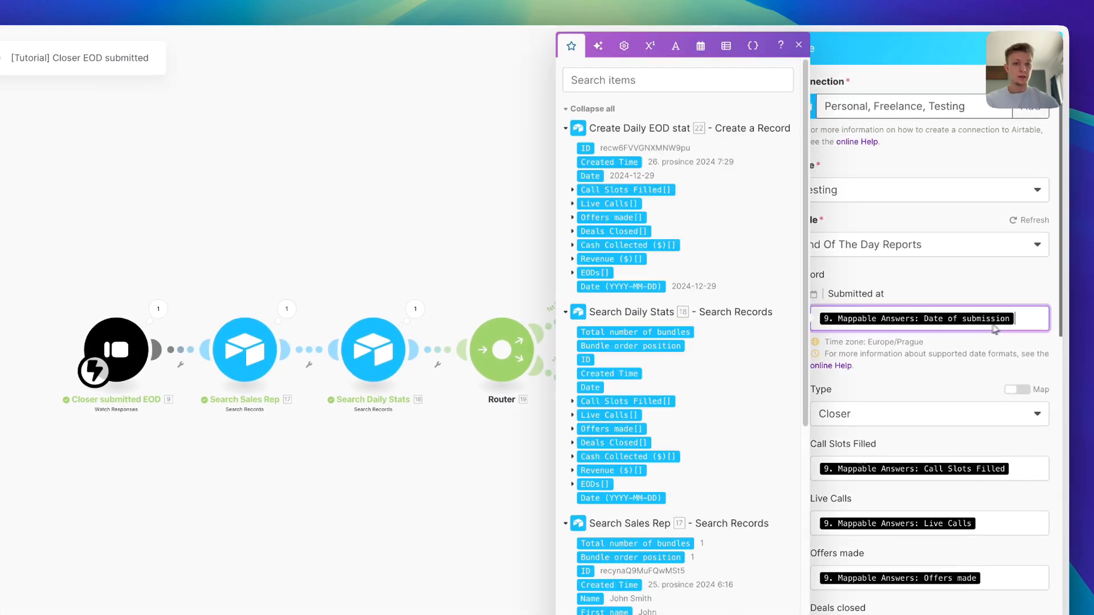
scroll(635, 422, down, 8)
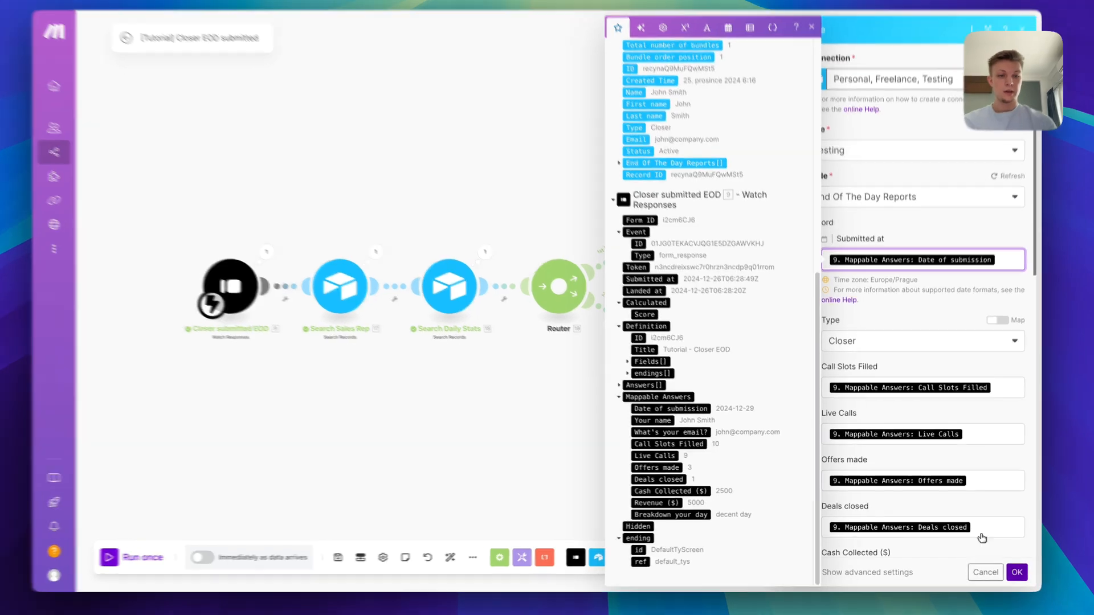
click(1013, 571)
click(503, 248)
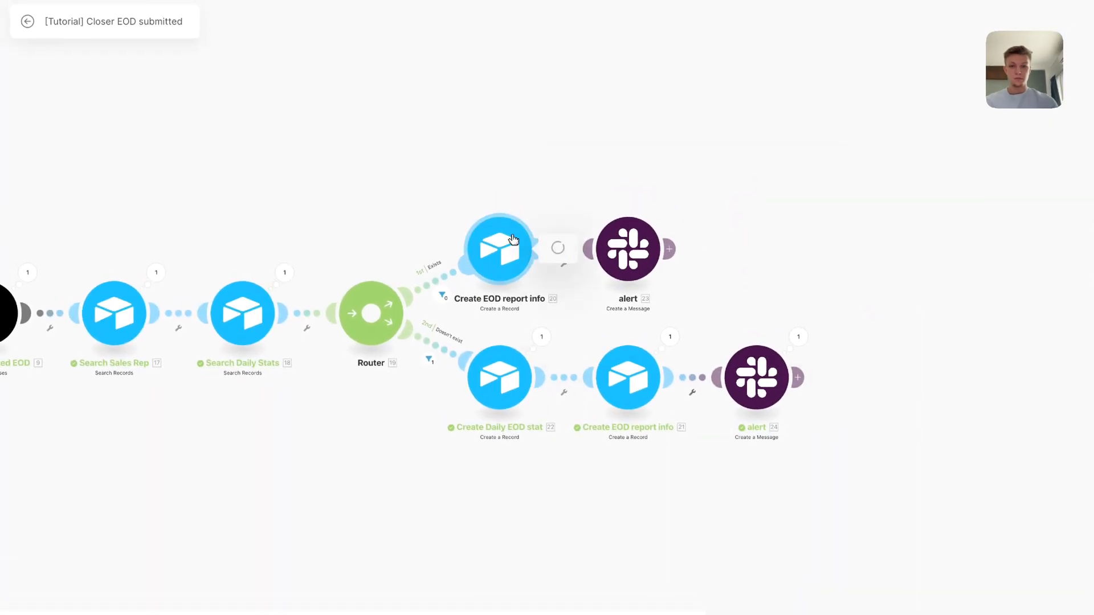
click(744, 278)
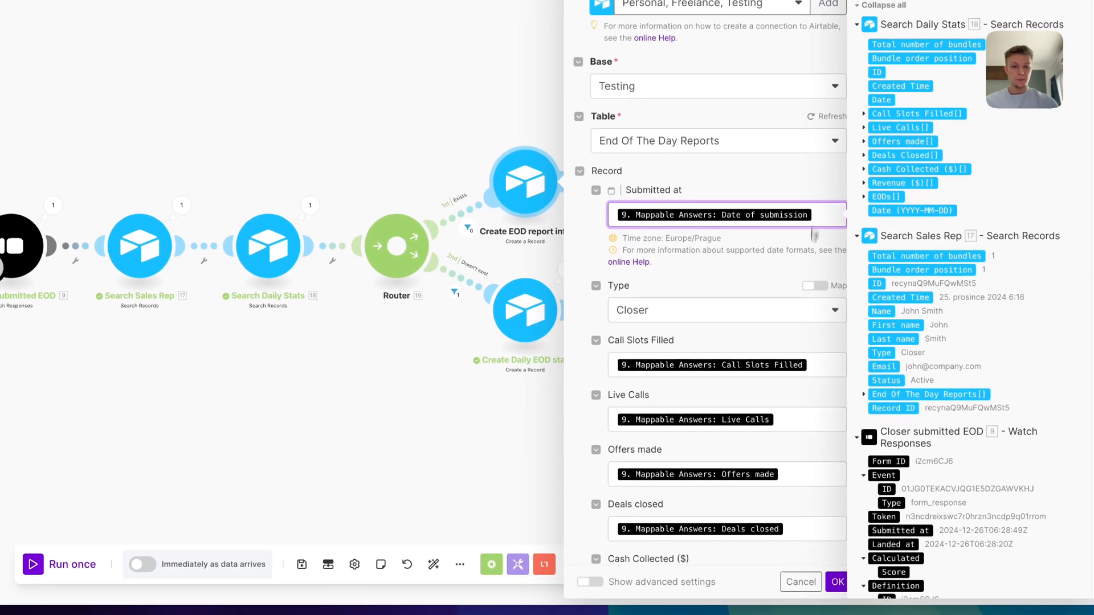
click(839, 587)
click(349, 554)
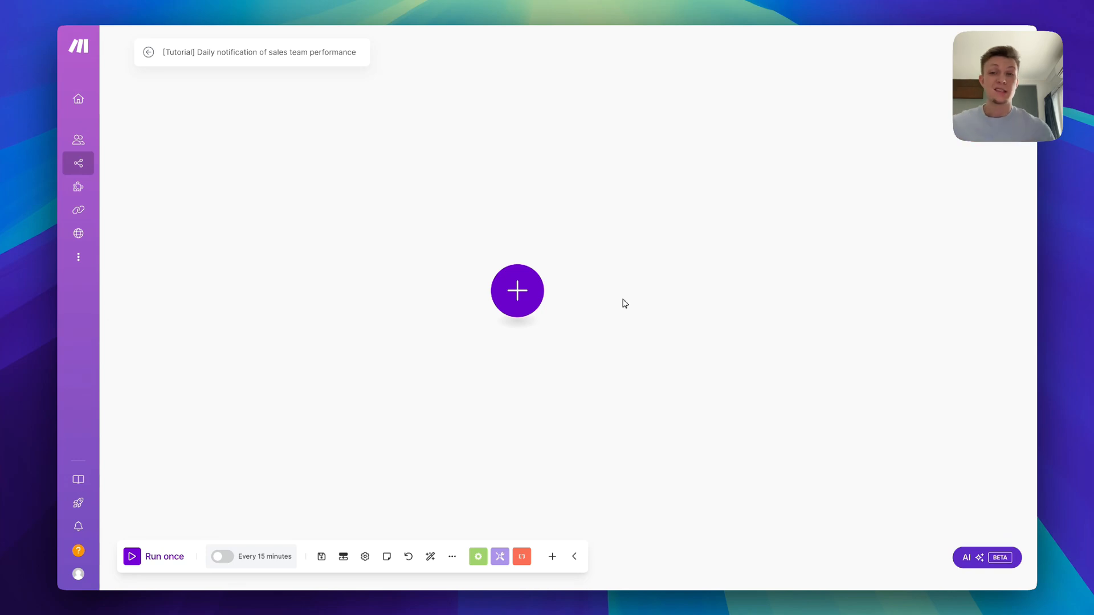
Add an Airtable Search Records module set to base Testing and table Daily EOD Stats
click(527, 292)
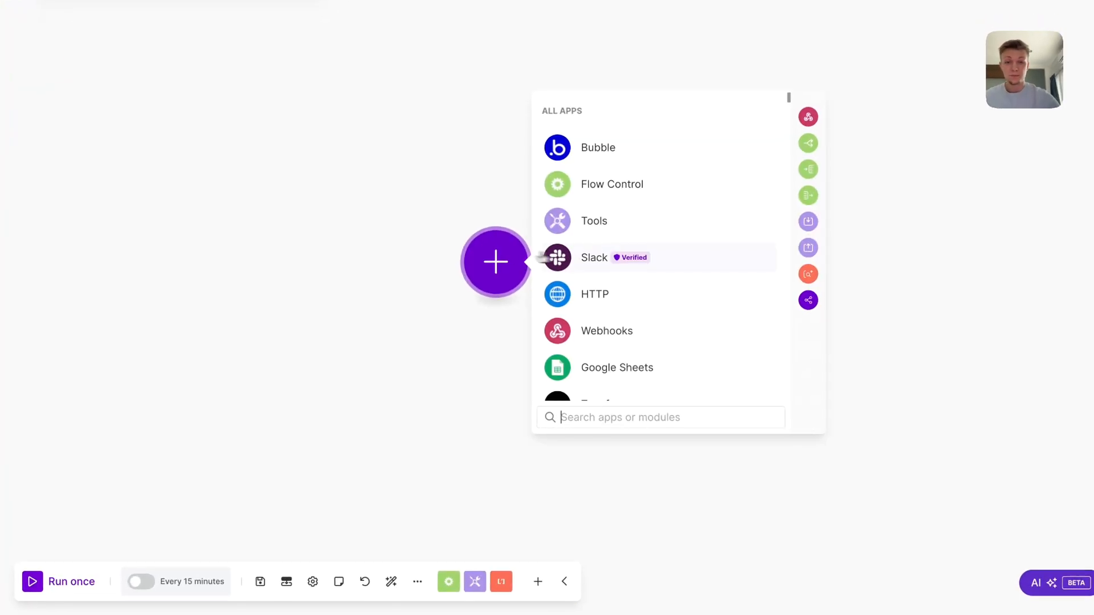
text(air)
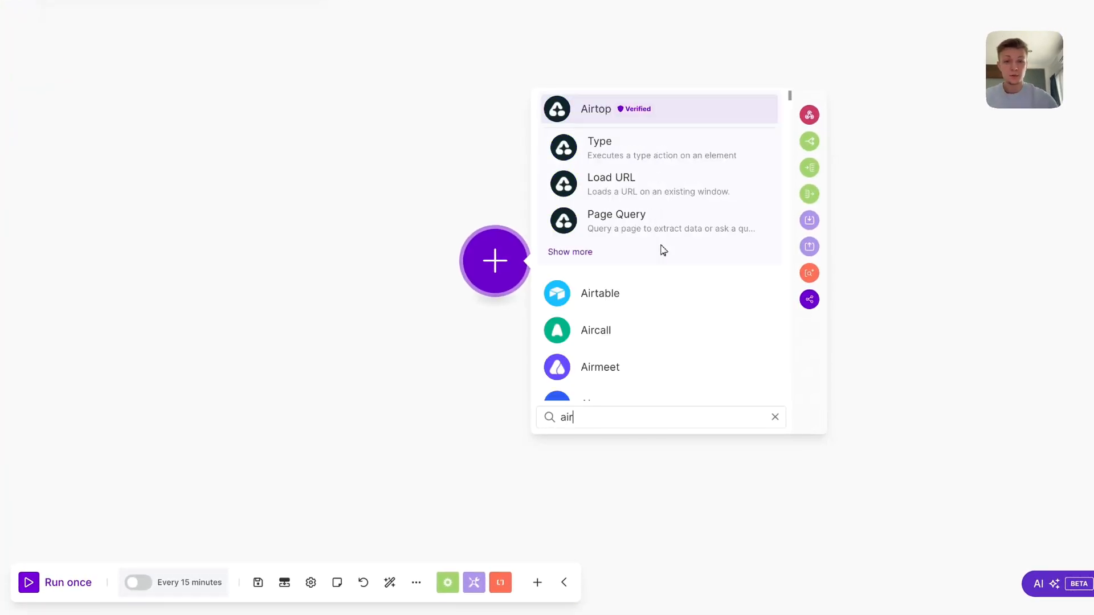
click(656, 293)
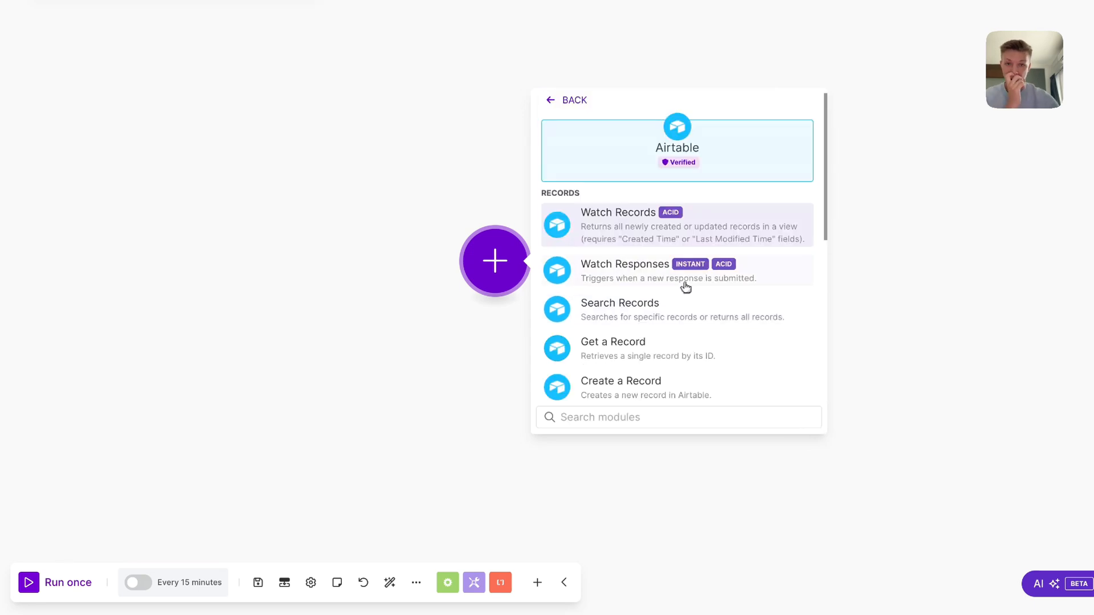
scroll(699, 287, down, 1)
scroll(706, 273, down, 1)
click(719, 244)
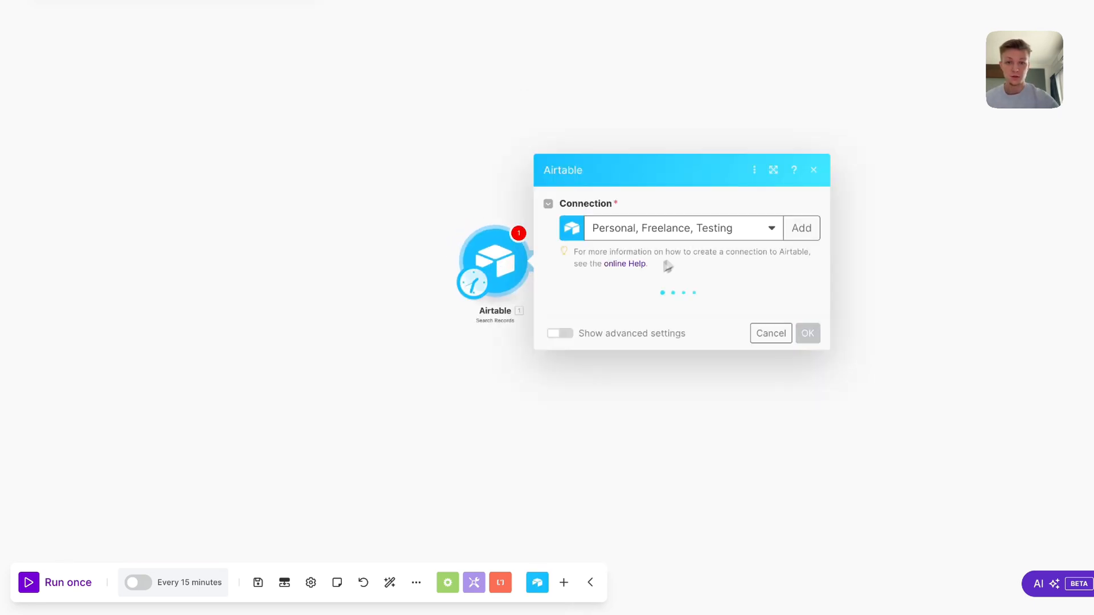
click(661, 333)
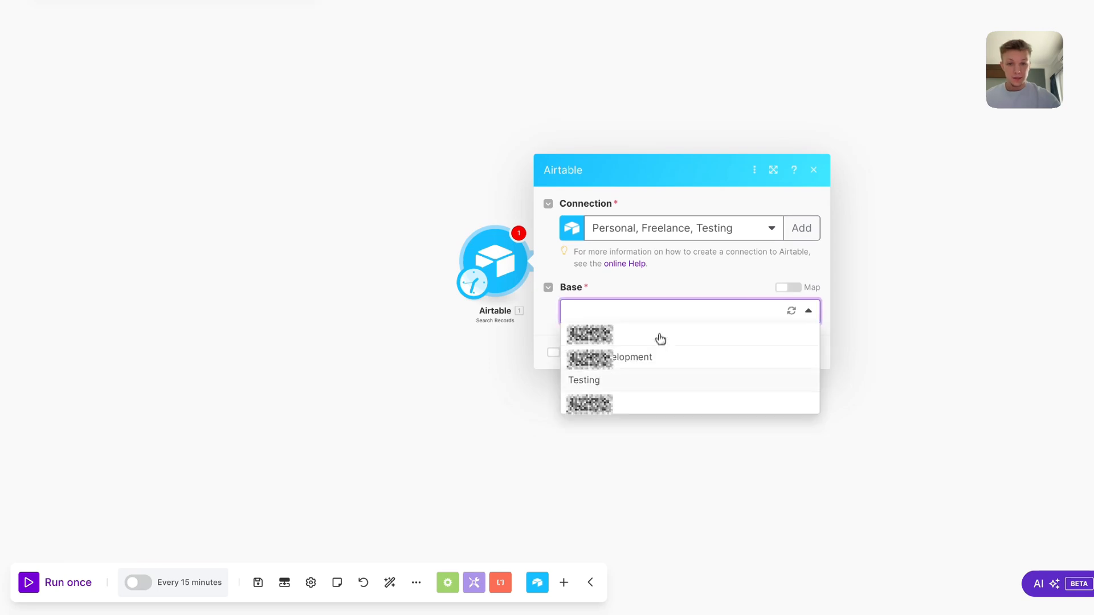
click(661, 379)
click(660, 359)
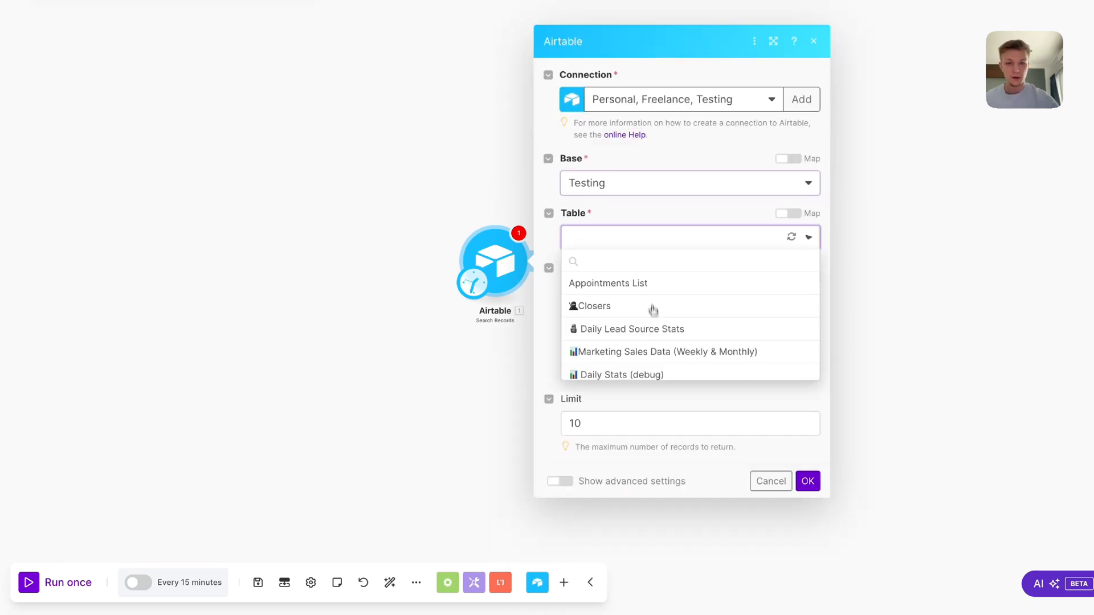
click(656, 462)
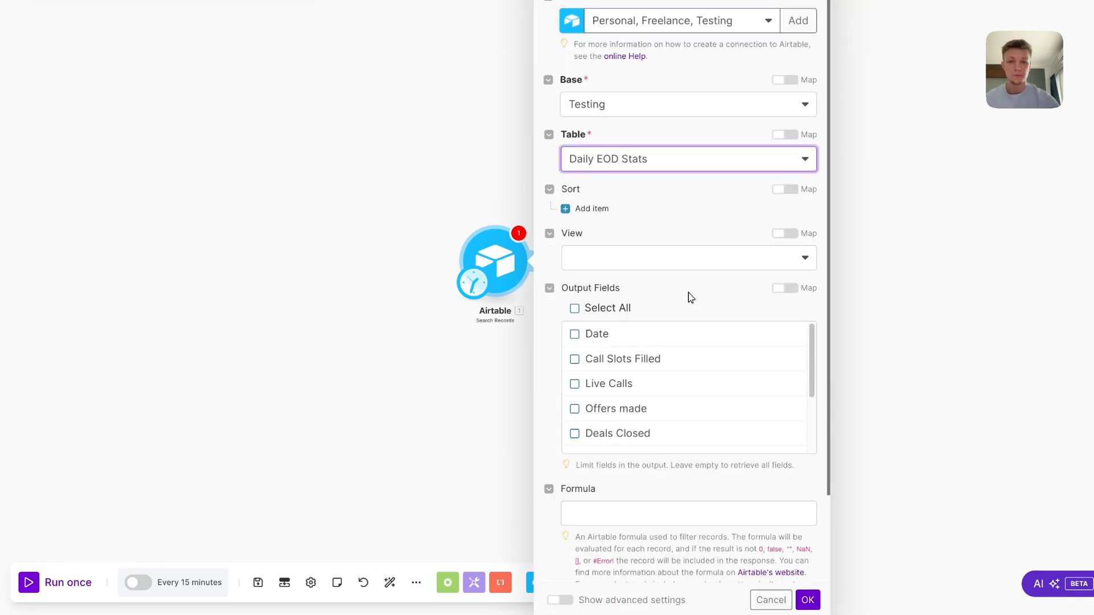
click(700, 410)
Filter the search by {Date (YYYY-MM-DD)} = formatDate(now; YYYY-MM-DD) with a limit of 1
text({)
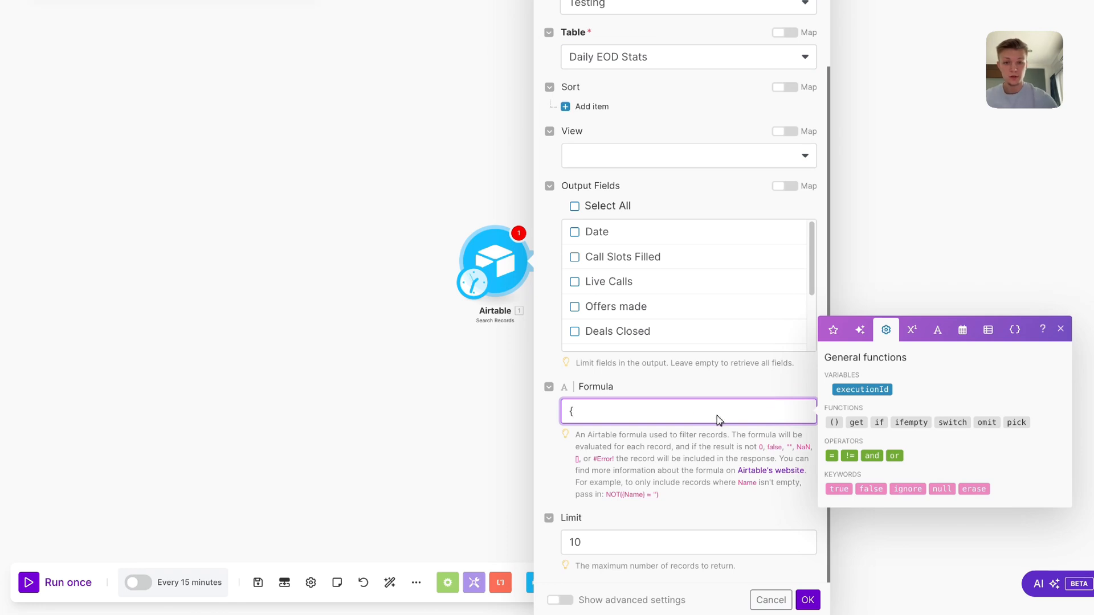
text(Date (YYYY-MM-DD)} = ')
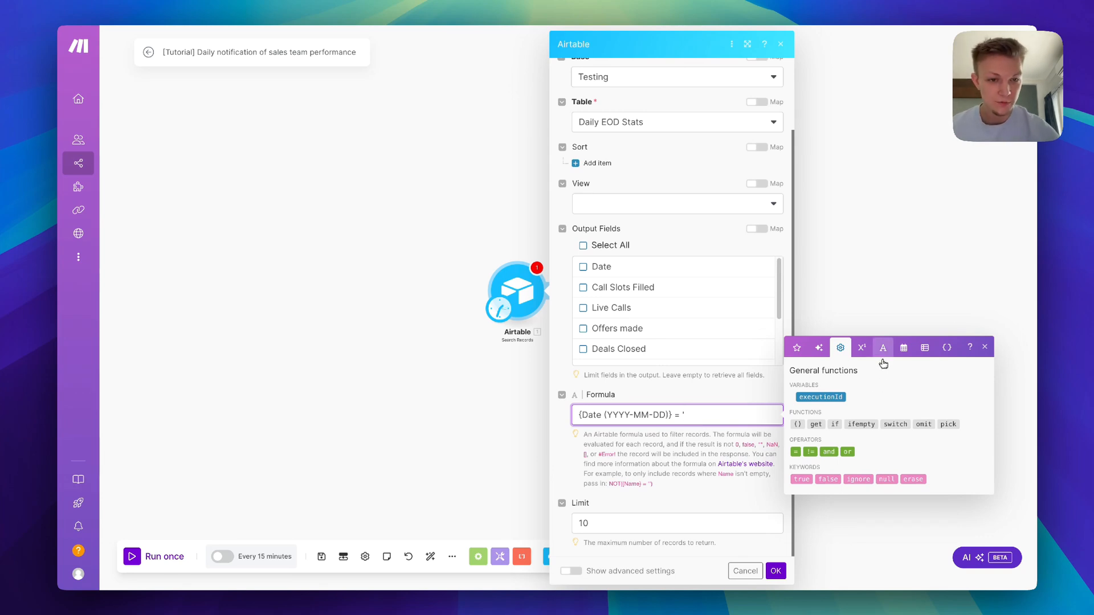
click(904, 349)
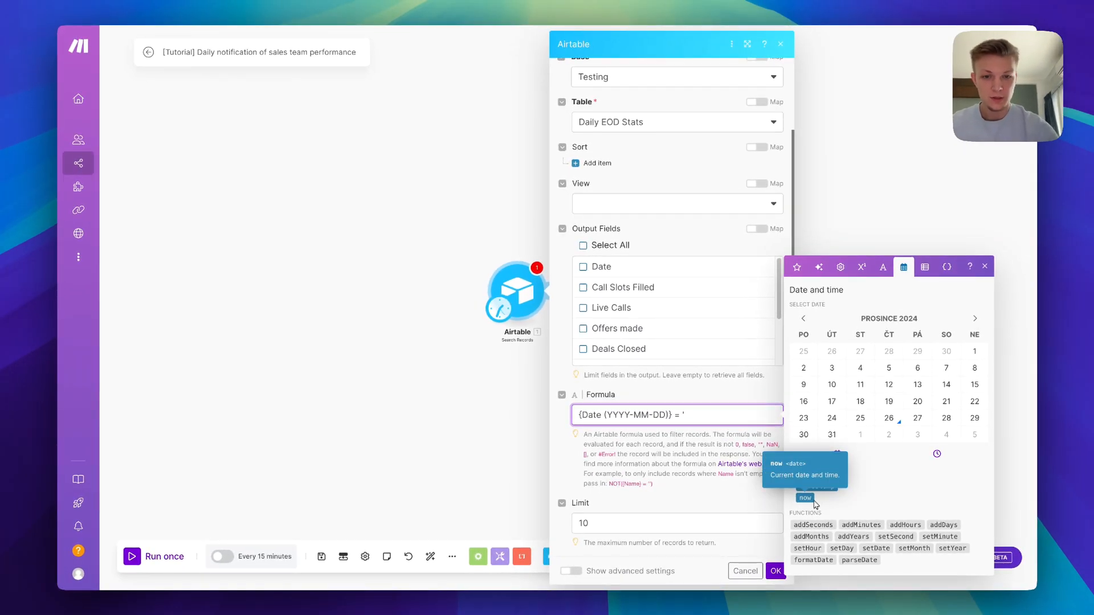
text(formatDate)
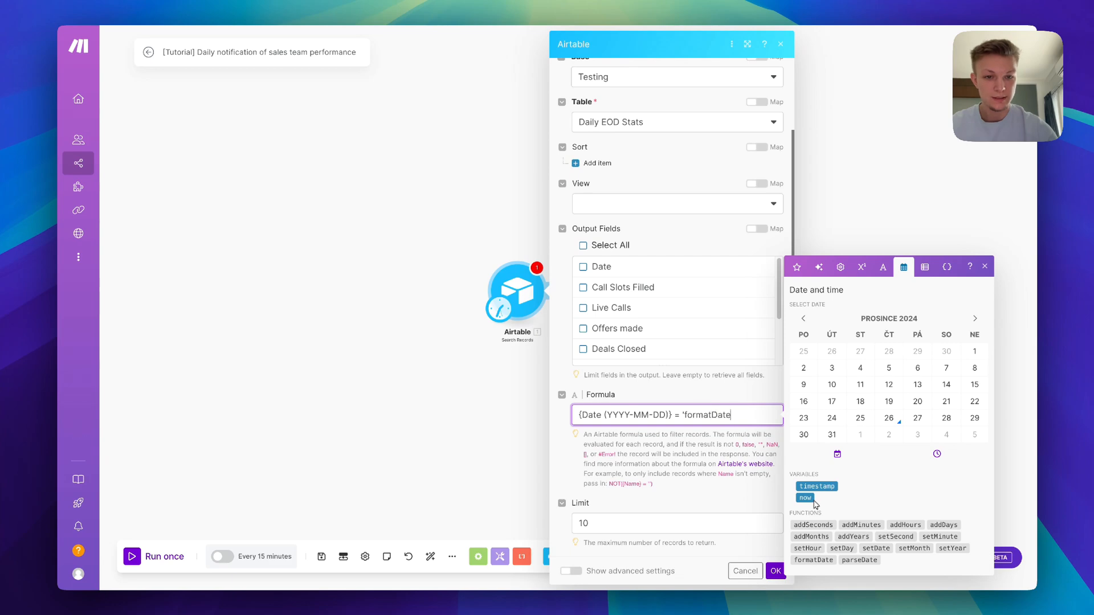
text(()
click(813, 500)
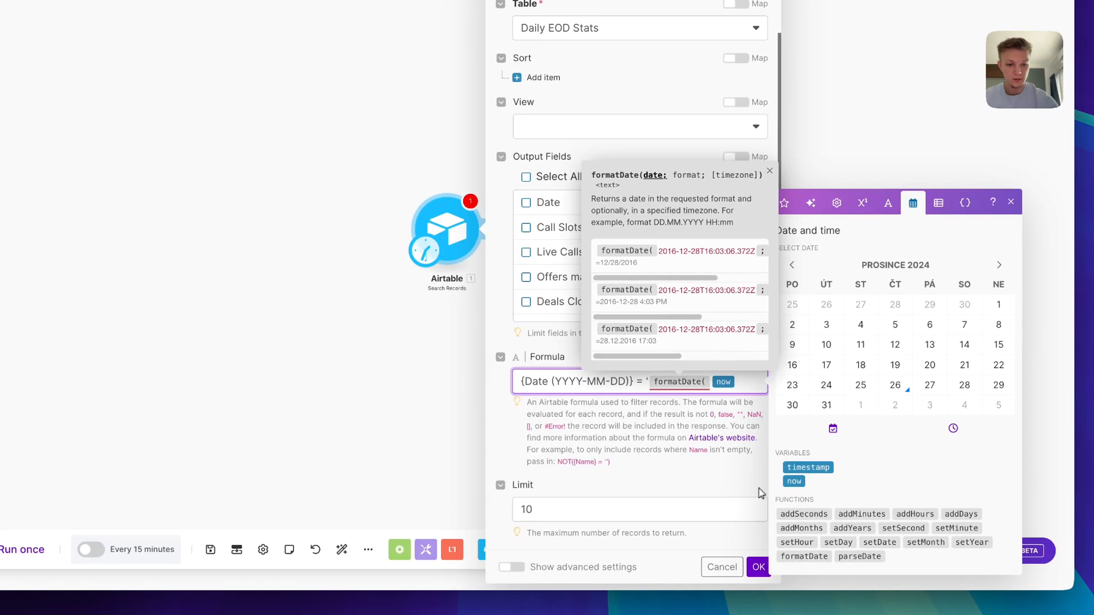
text(; )
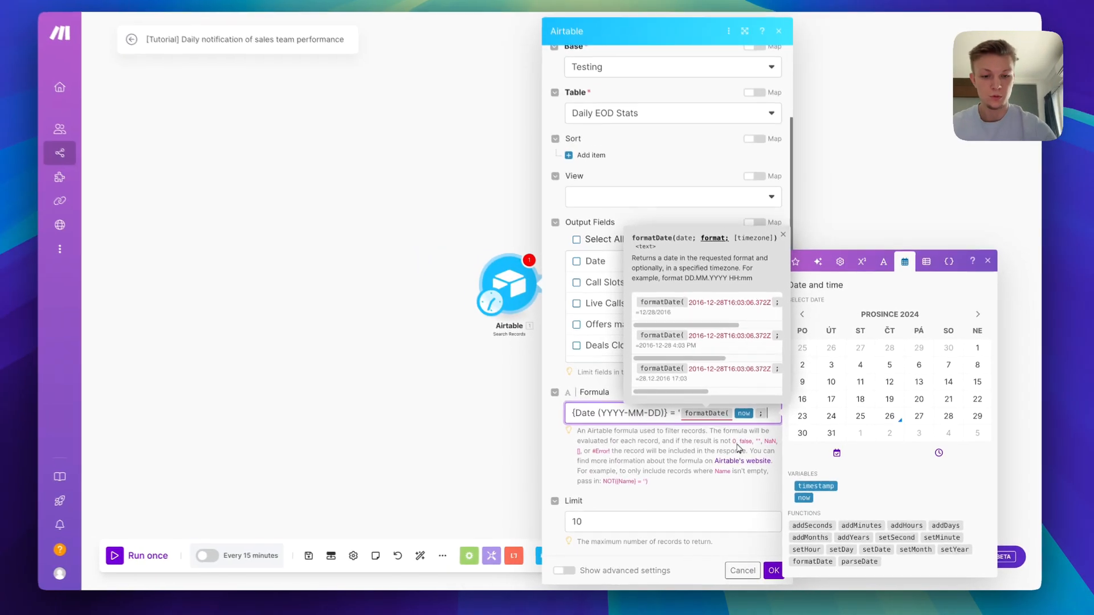
text(YYYY-MM-D)
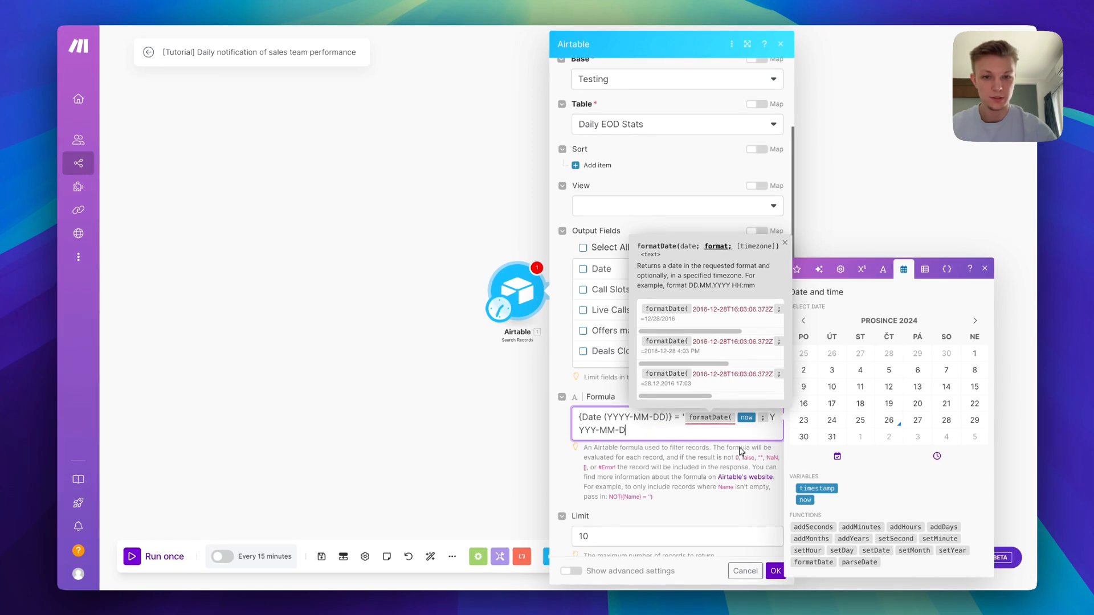
text(D))
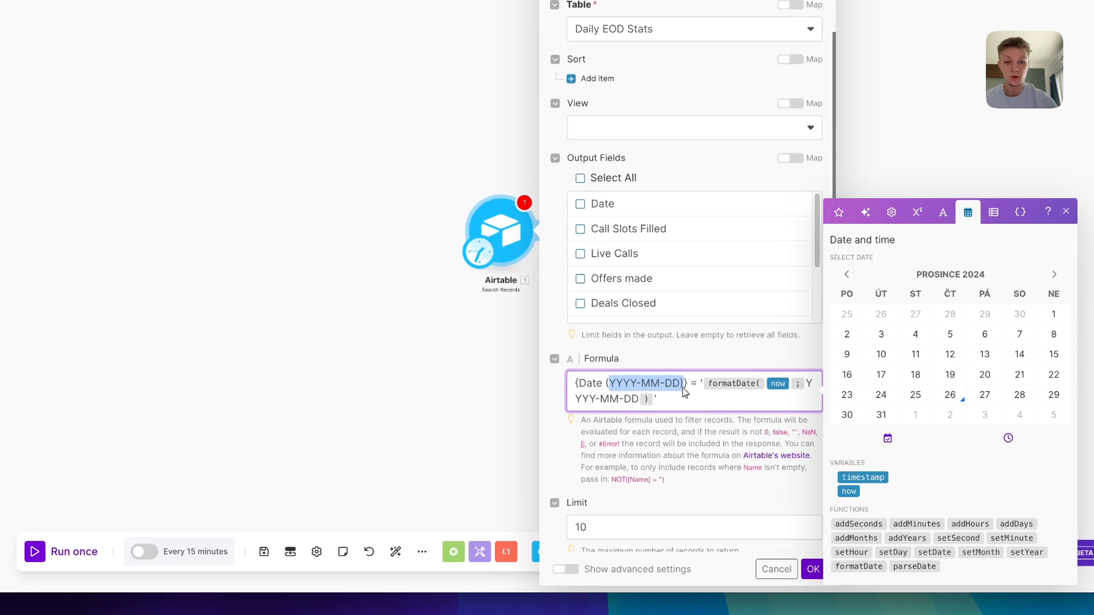
click(677, 465)
click(672, 519)
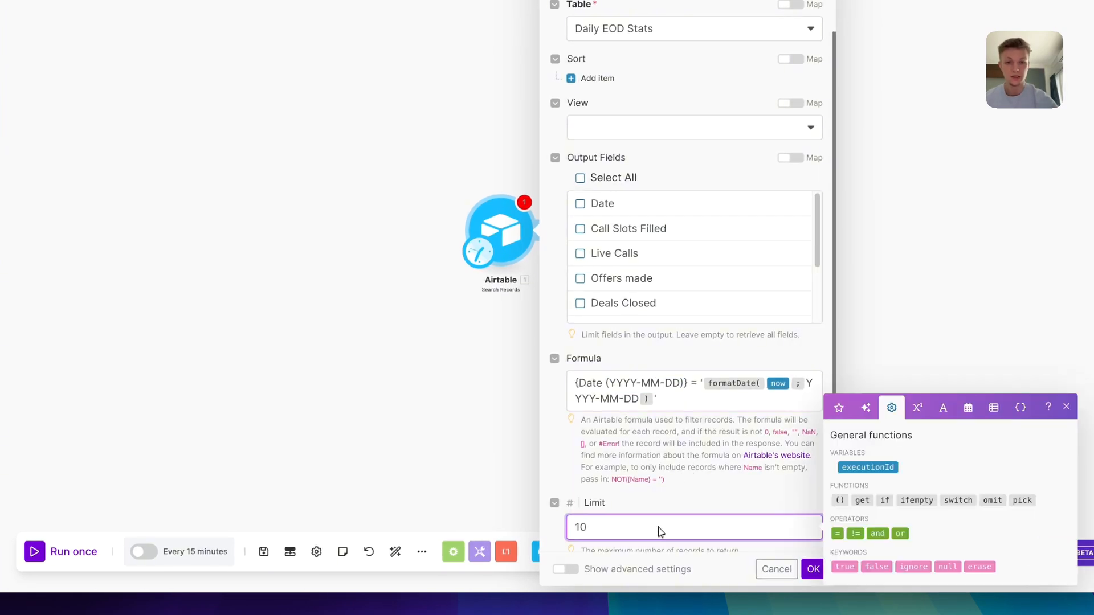
click(811, 569)
Rename the Airtable module to 'Search Daily Stat'
right_click(506, 241)
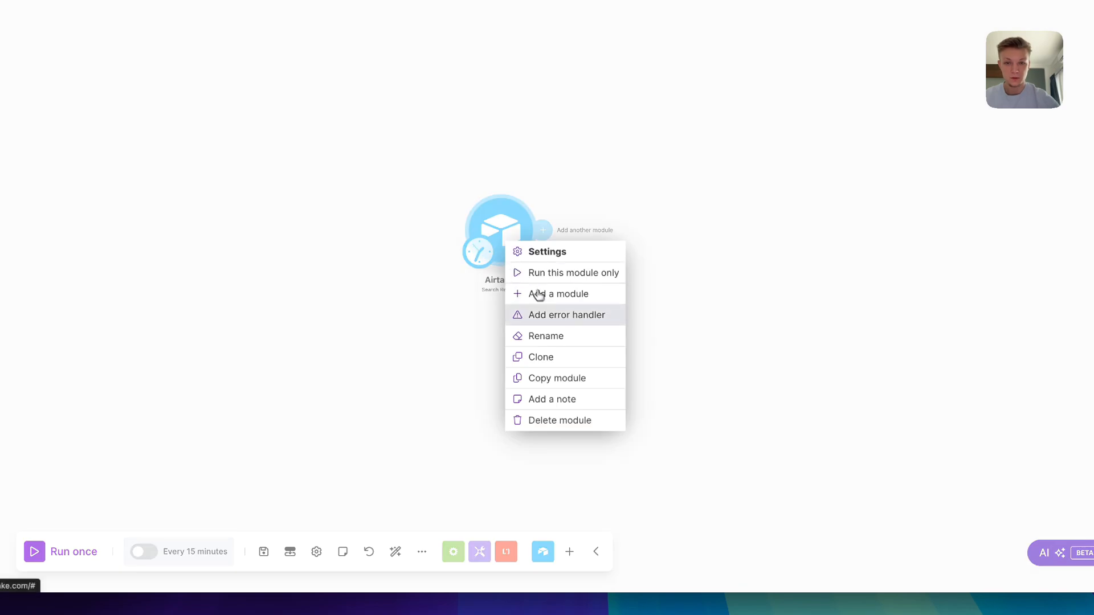
click(565, 331)
text(Search Daily Stats)
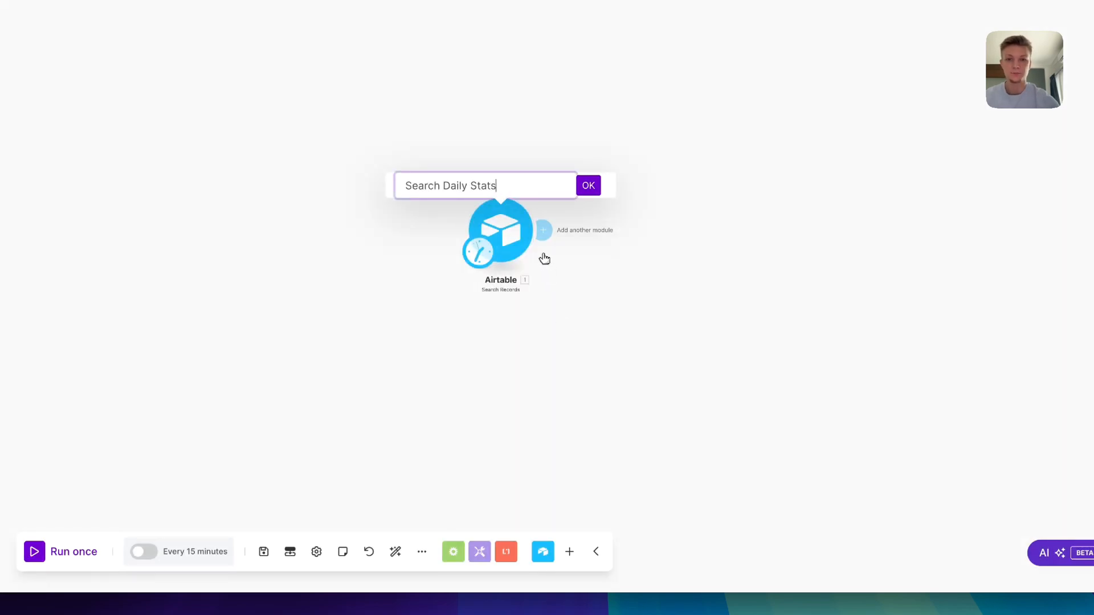
key(Return)
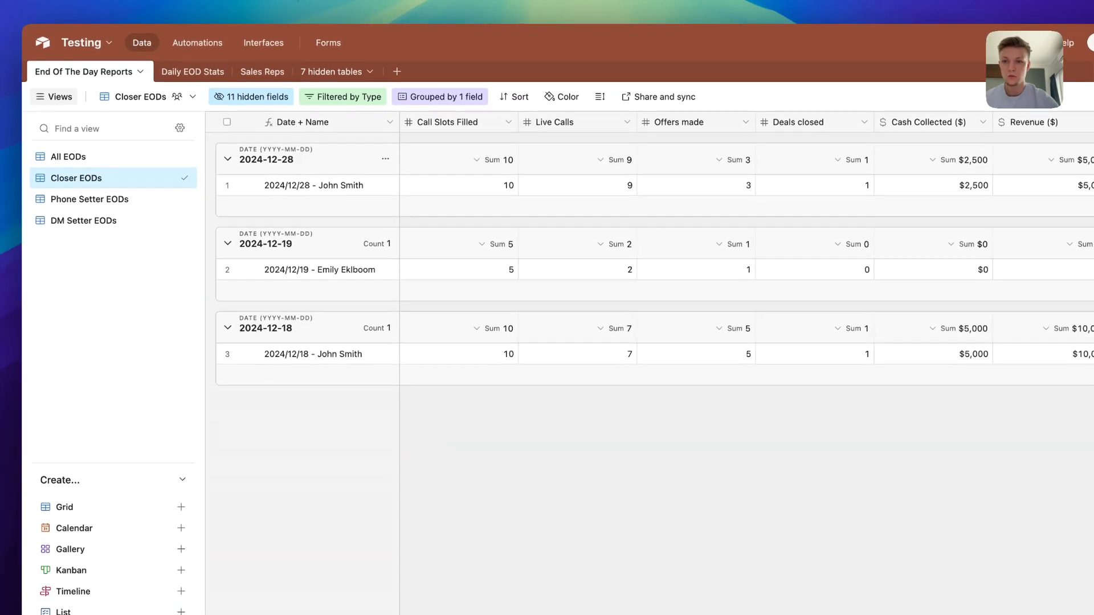
Change the second Daily EOD Stats record's date to 12/28/2024
click(211, 79)
double_click(296, 168)
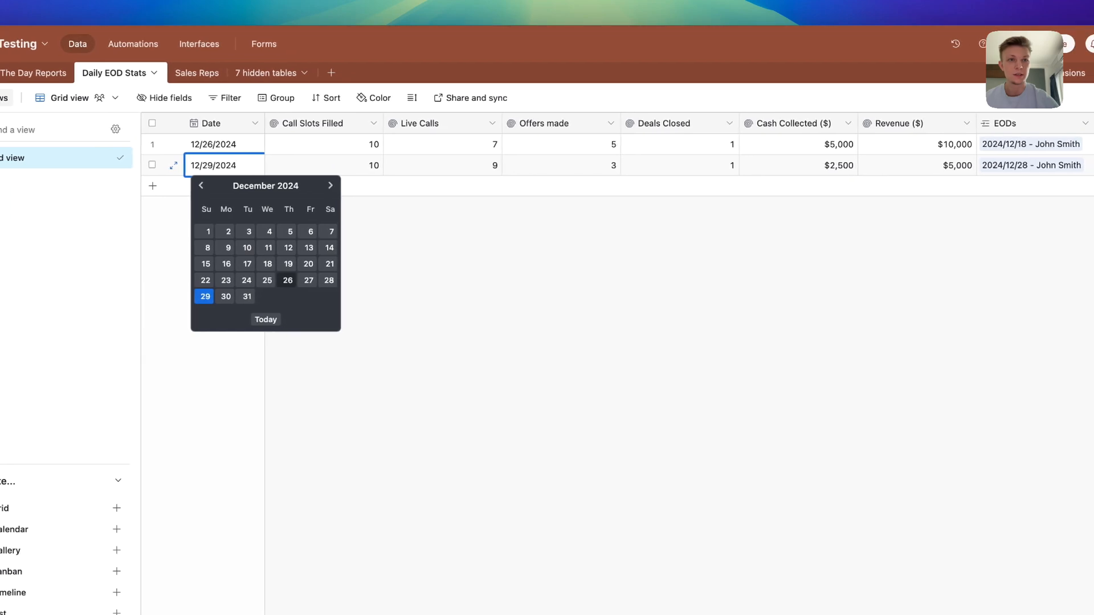
click(298, 274)
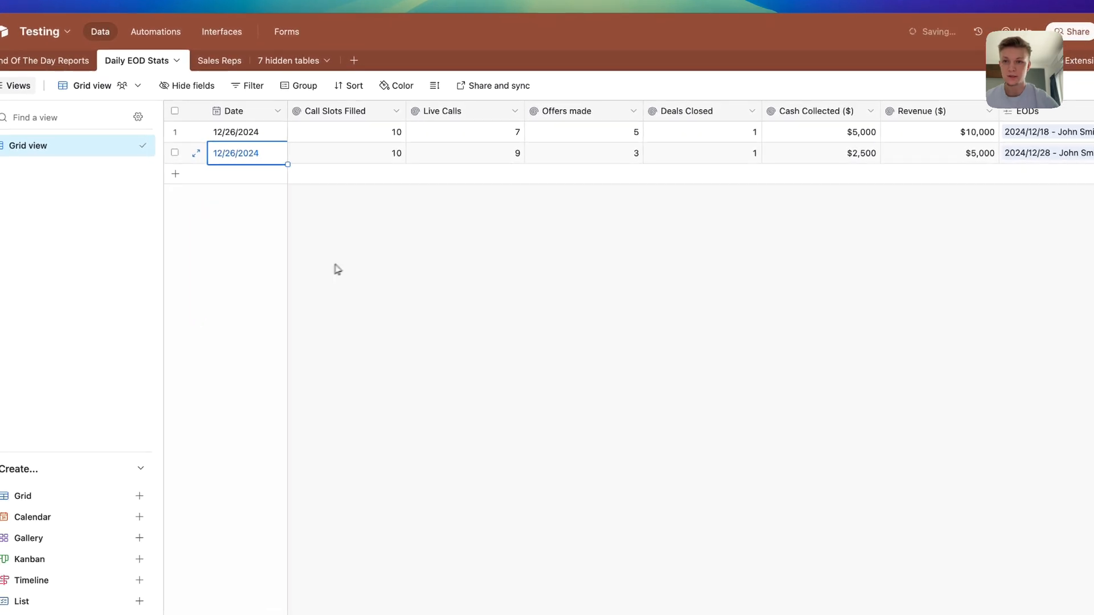
click(322, 274)
click(242, 155)
key(space)
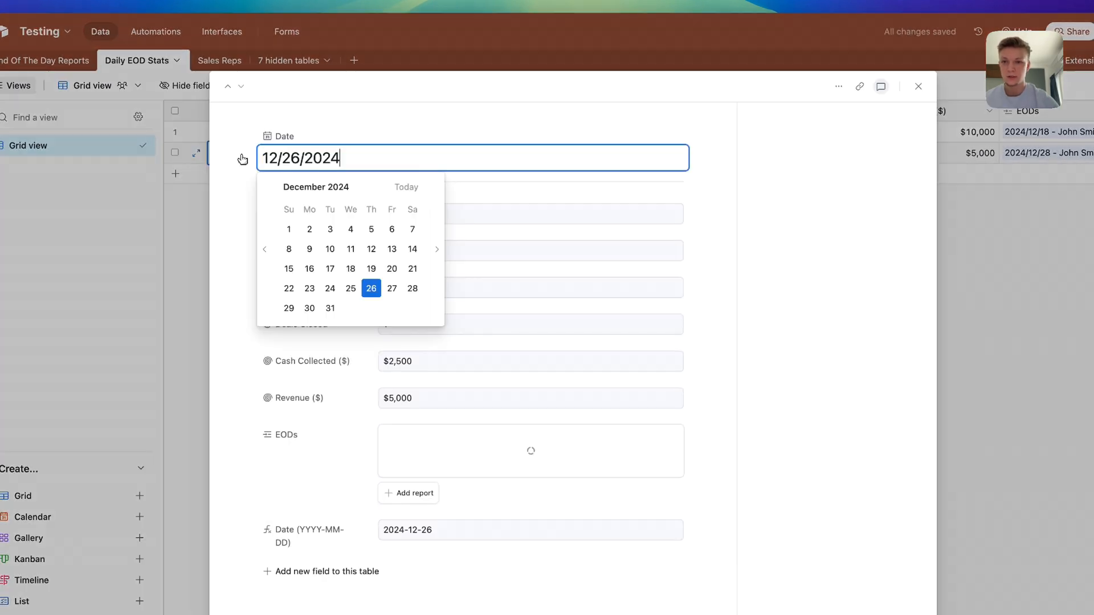
click(385, 288)
key(Escape)
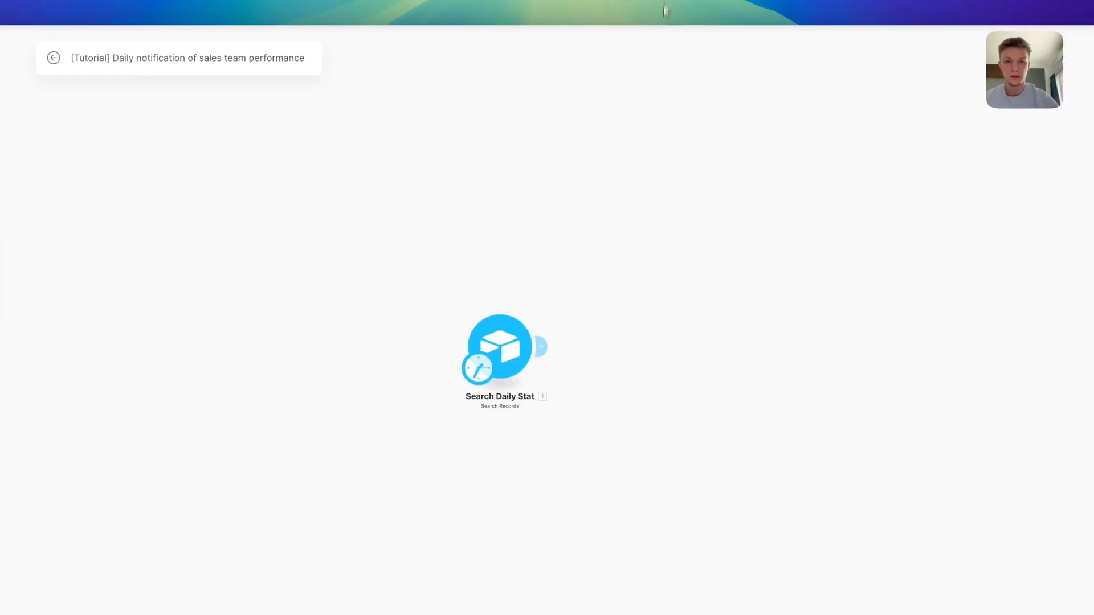
Run only the Search Daily Stat module, confirm it returns the 2024-12-26 record, and open scheduling
right_click(491, 348)
click(541, 335)
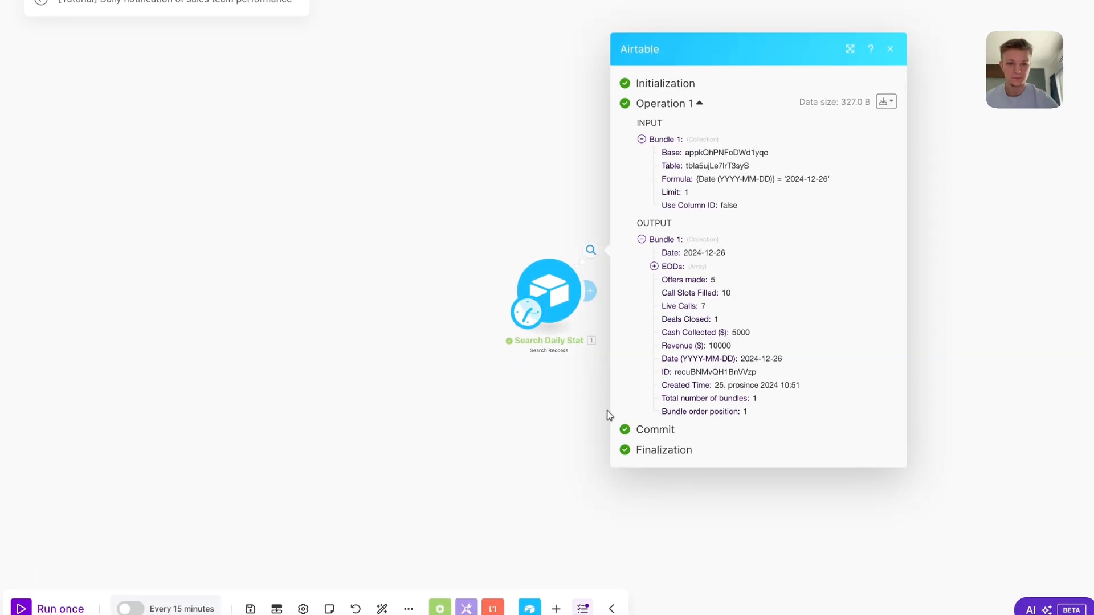
drag(583, 218, 370, 142)
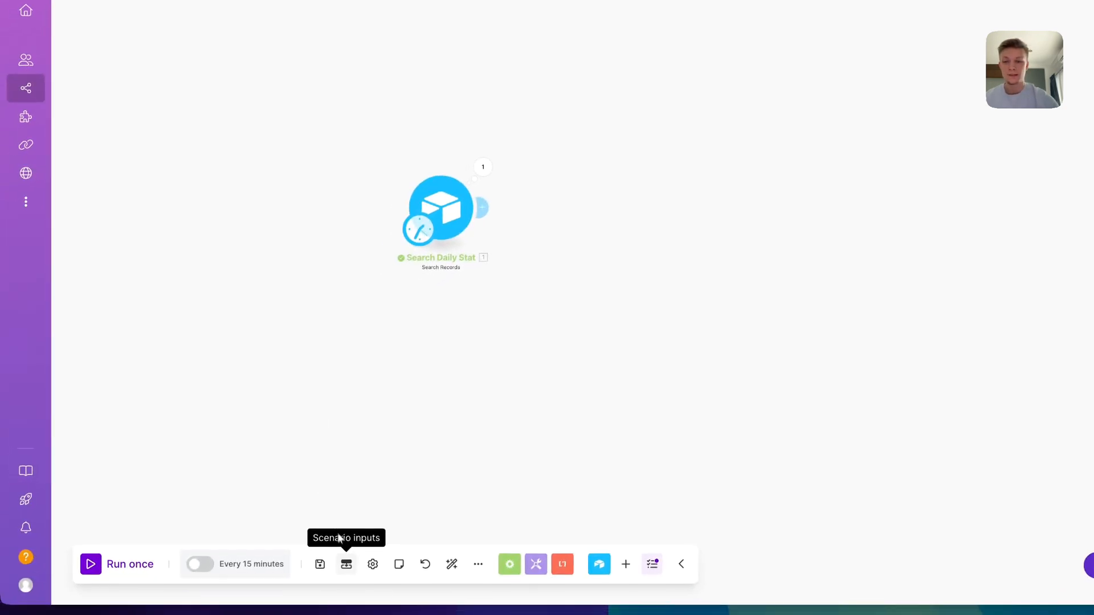
click(267, 573)
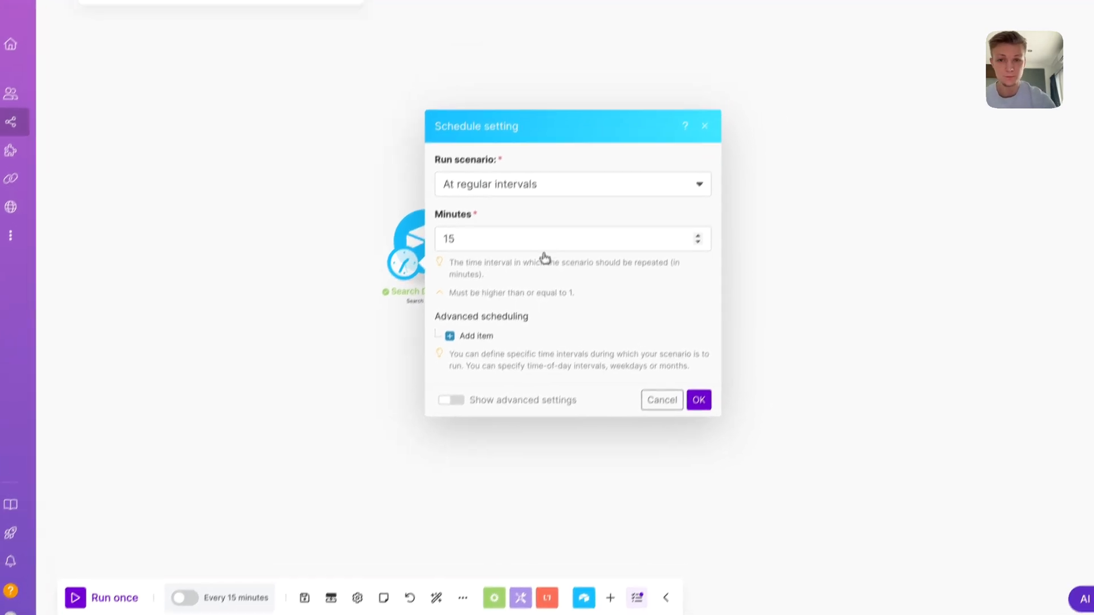
Set the schedule to Days of the week, Monday through Friday, at 17:00
click(573, 157)
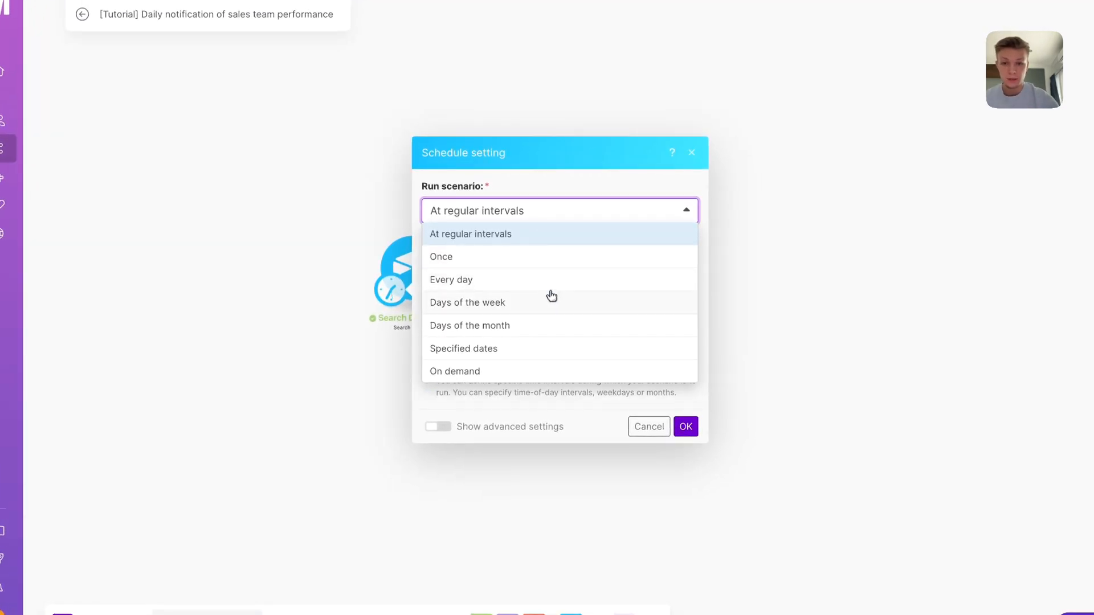
click(556, 309)
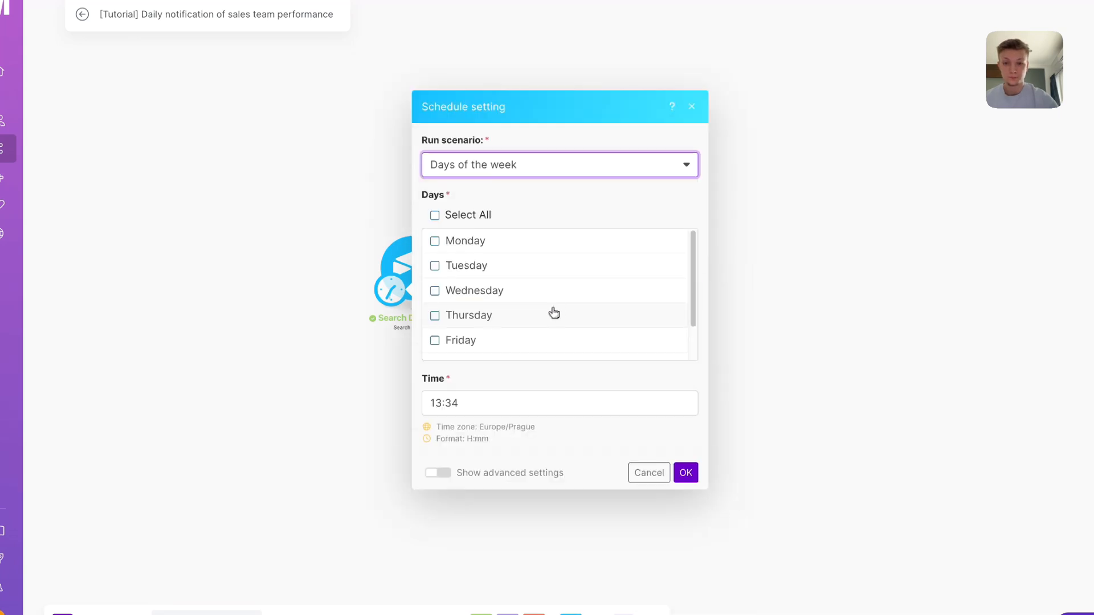
click(444, 251)
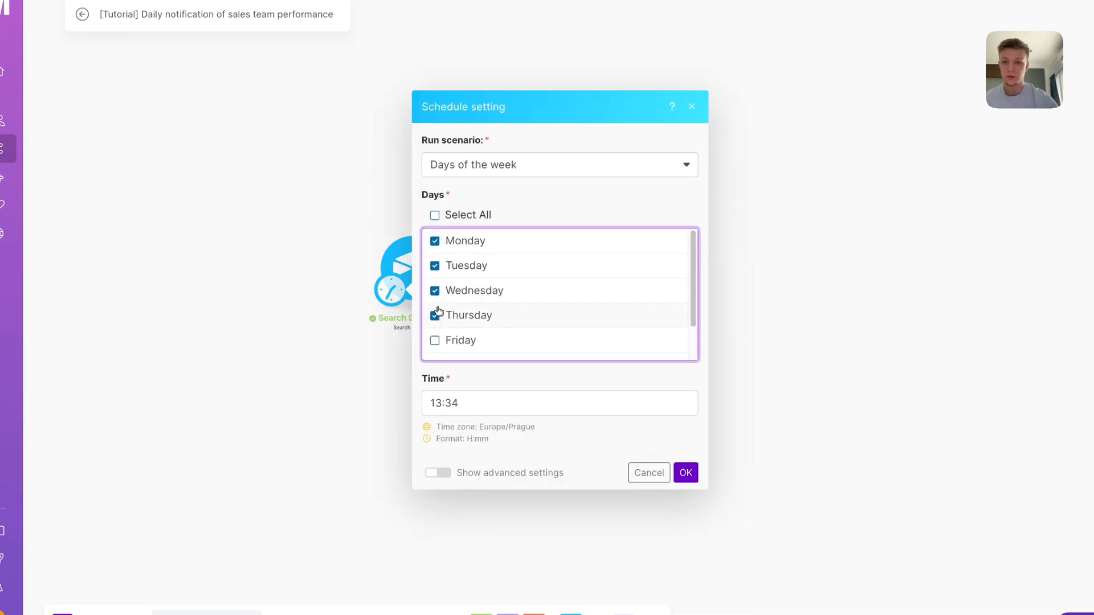
scroll(504, 295, down, 1)
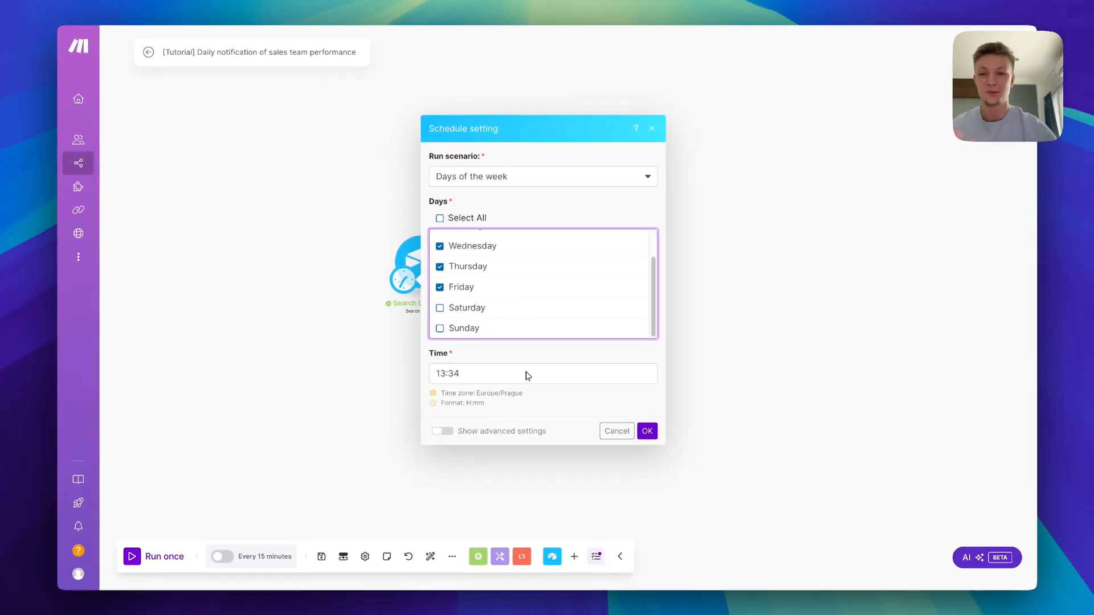
click(525, 374)
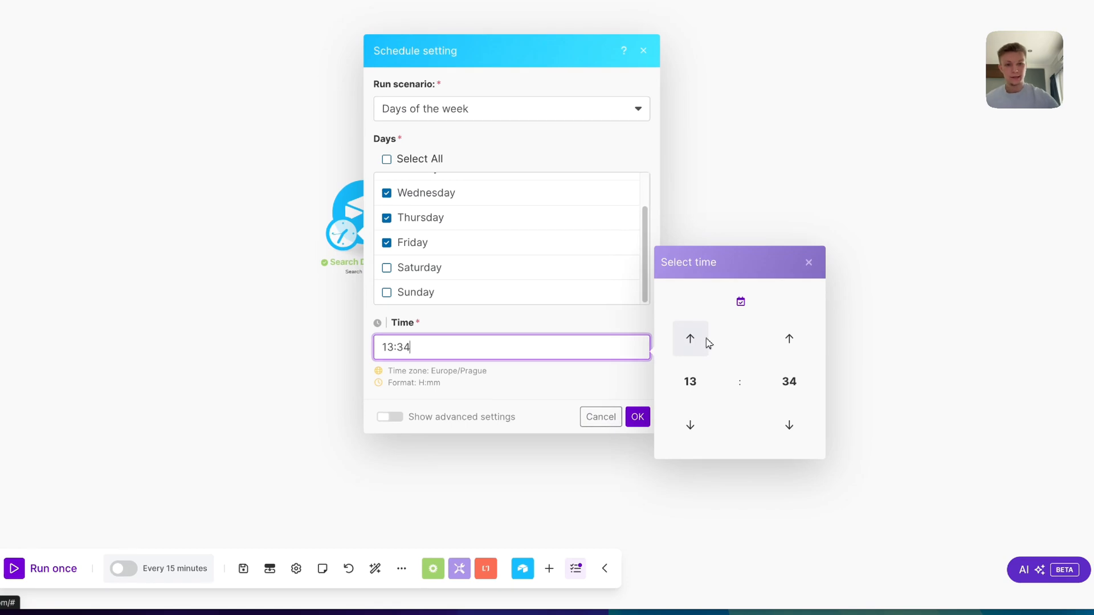
click(677, 392)
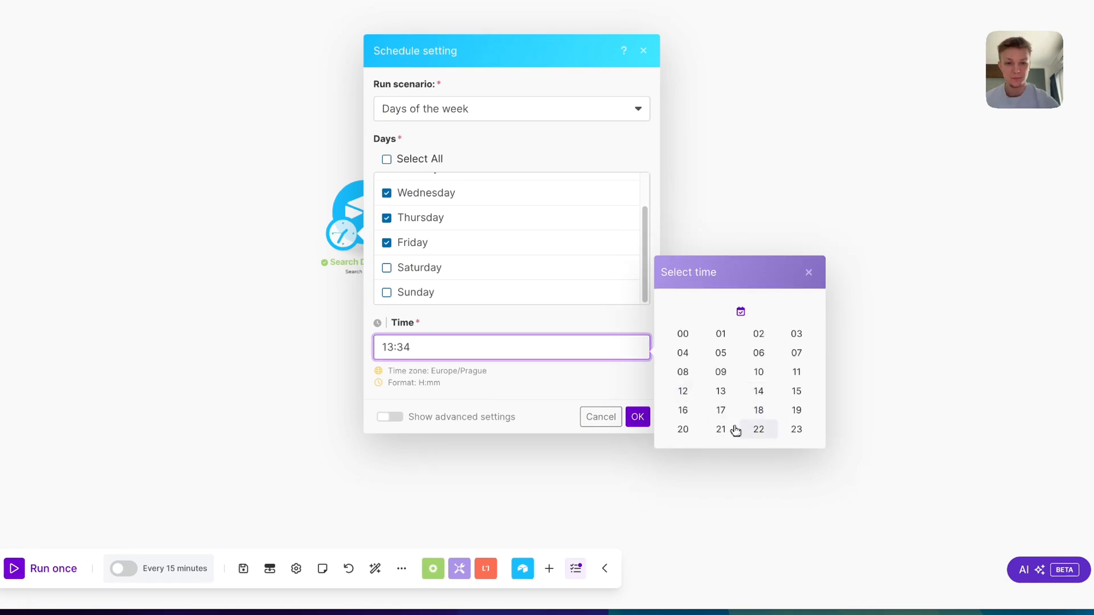
click(721, 411)
click(797, 382)
click(683, 345)
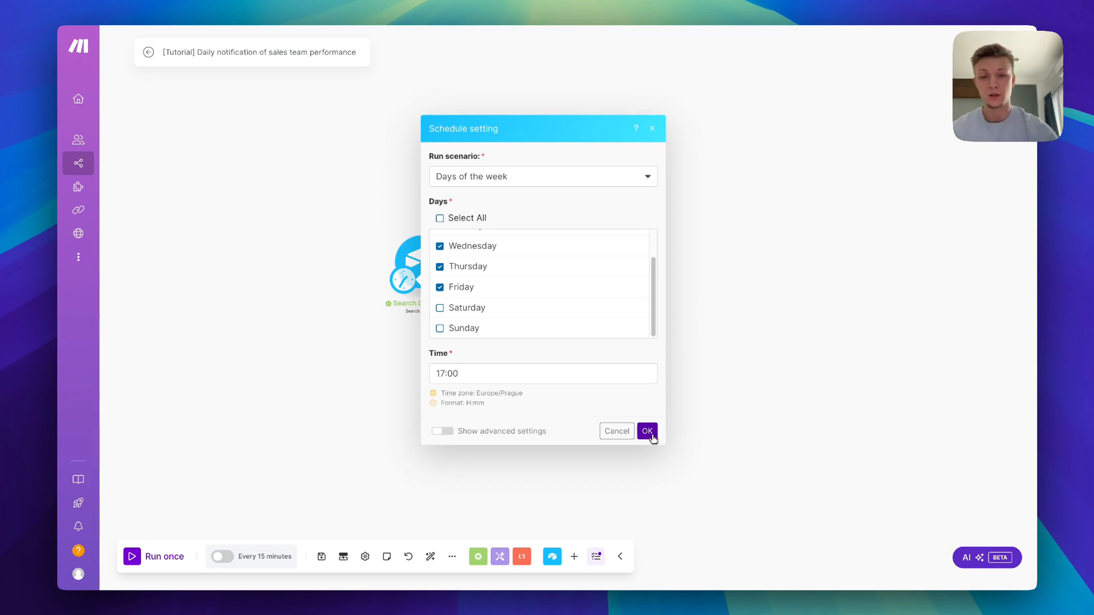
click(650, 433)
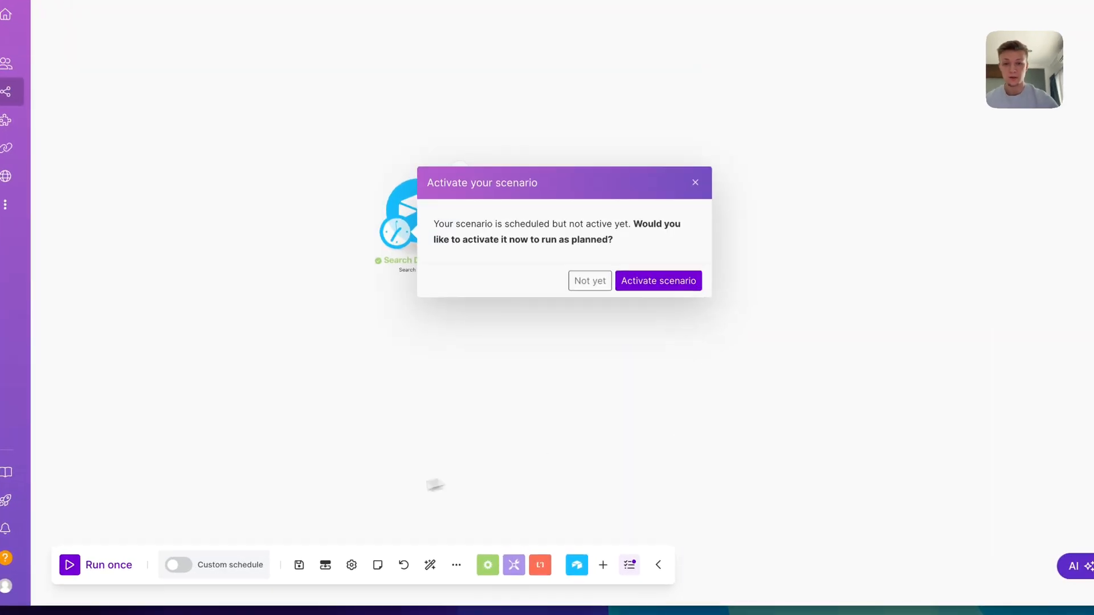
Leave the scenario inactive, save it, and review the search module's returned date
click(591, 282)
click(298, 564)
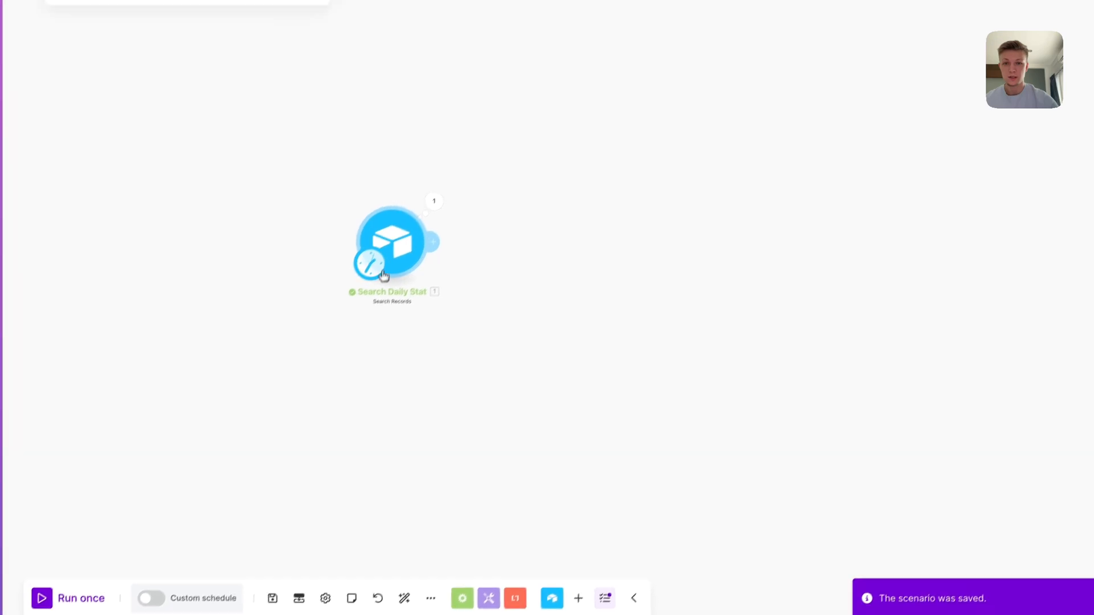
click(434, 201)
drag(541, 220, 527, 221)
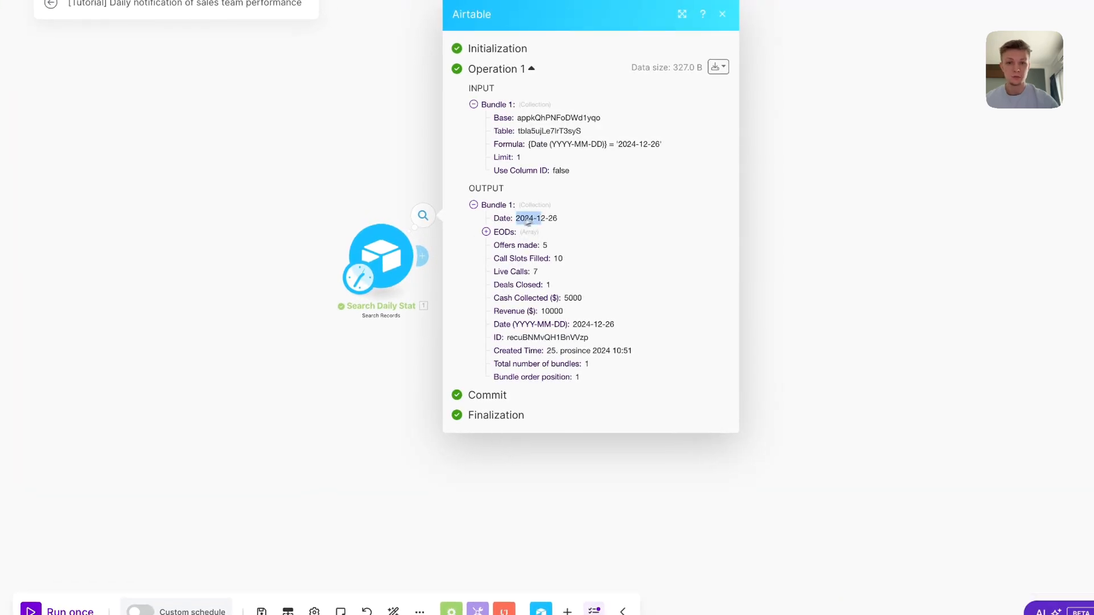
click(582, 335)
click(746, 453)
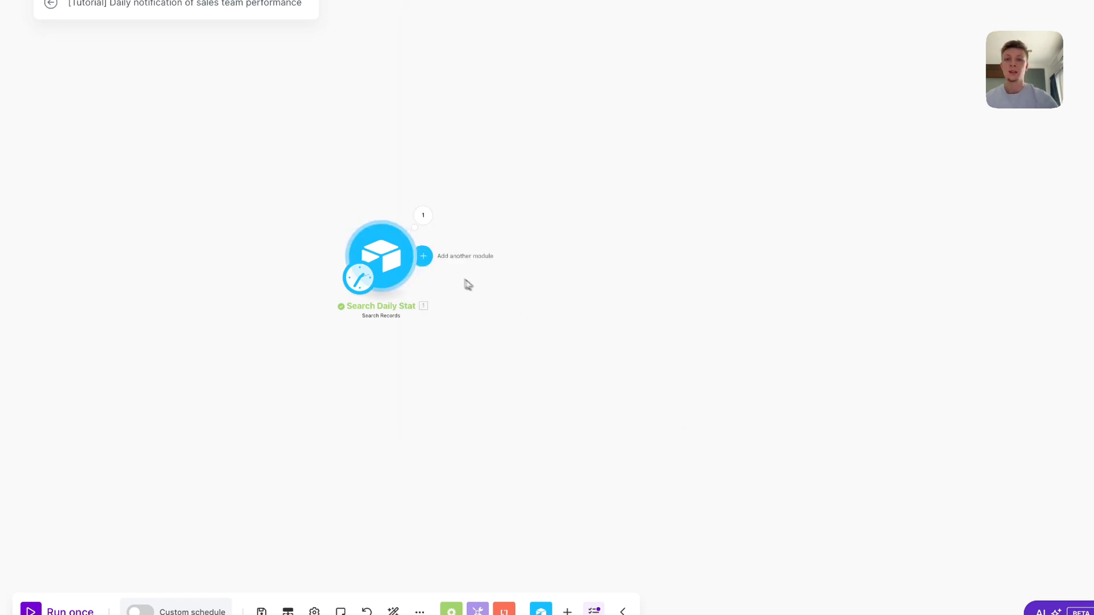
click(423, 256)
Add a Slack Create a Message step via the Slack Bot connection, posting to private channel testing
text(slack)
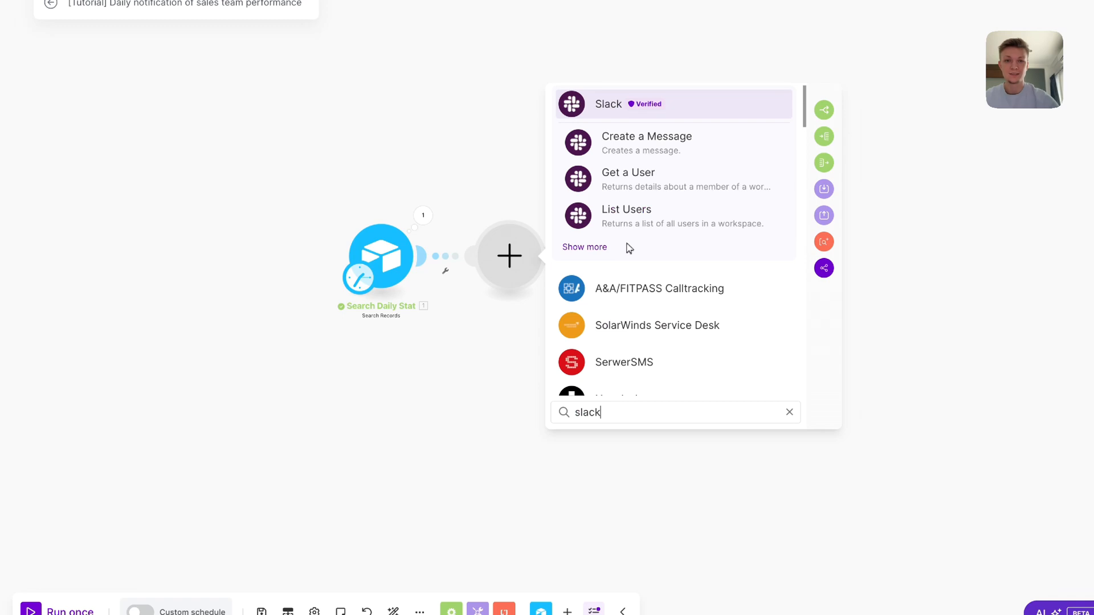
click(684, 145)
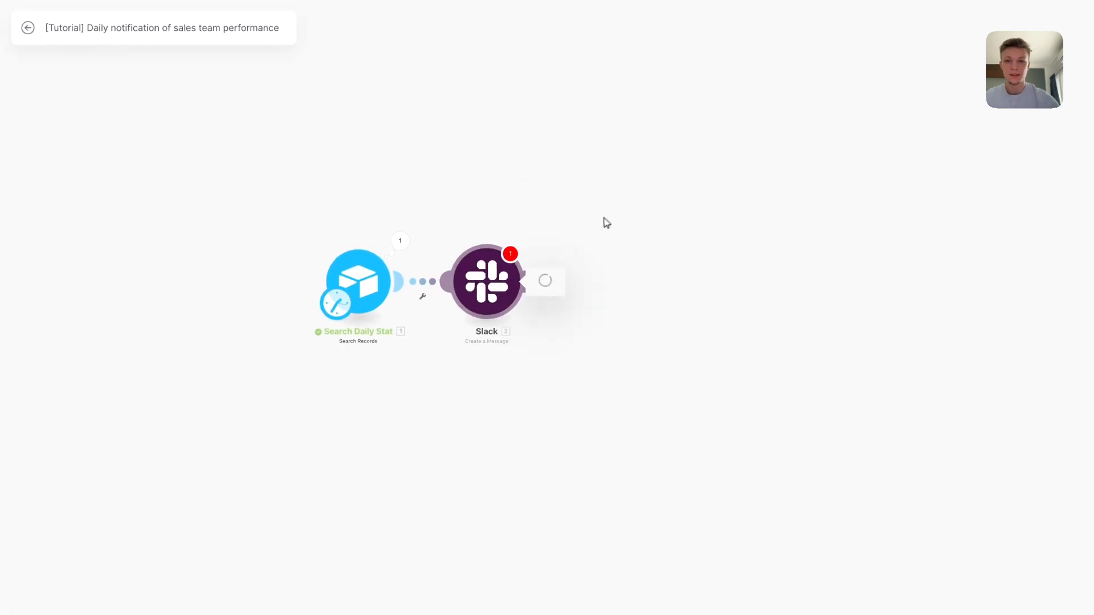
click(667, 107)
click(669, 152)
click(684, 190)
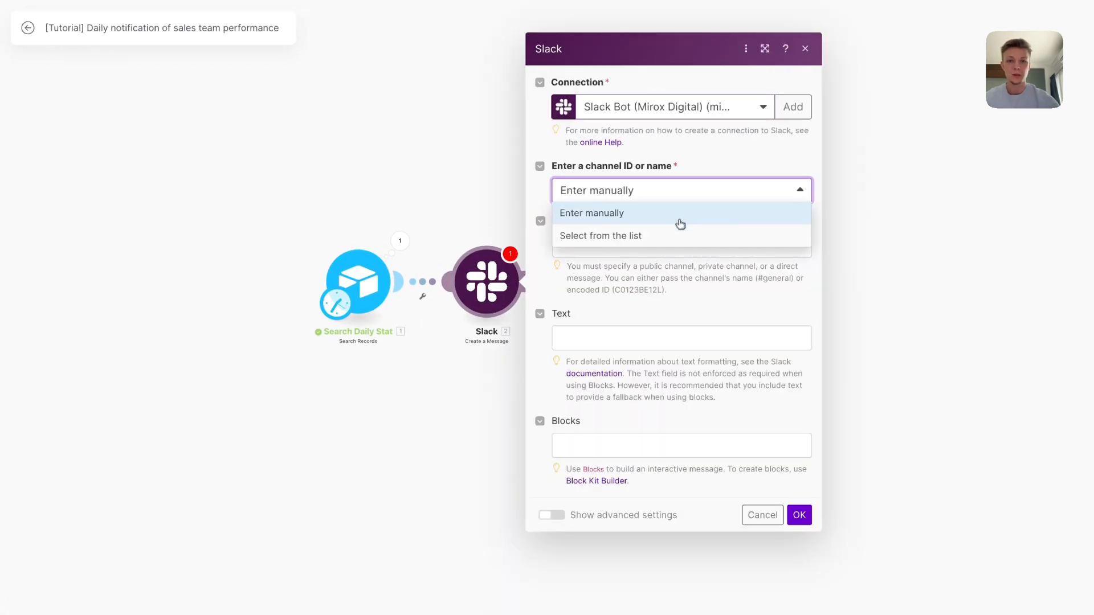
click(679, 234)
click(721, 240)
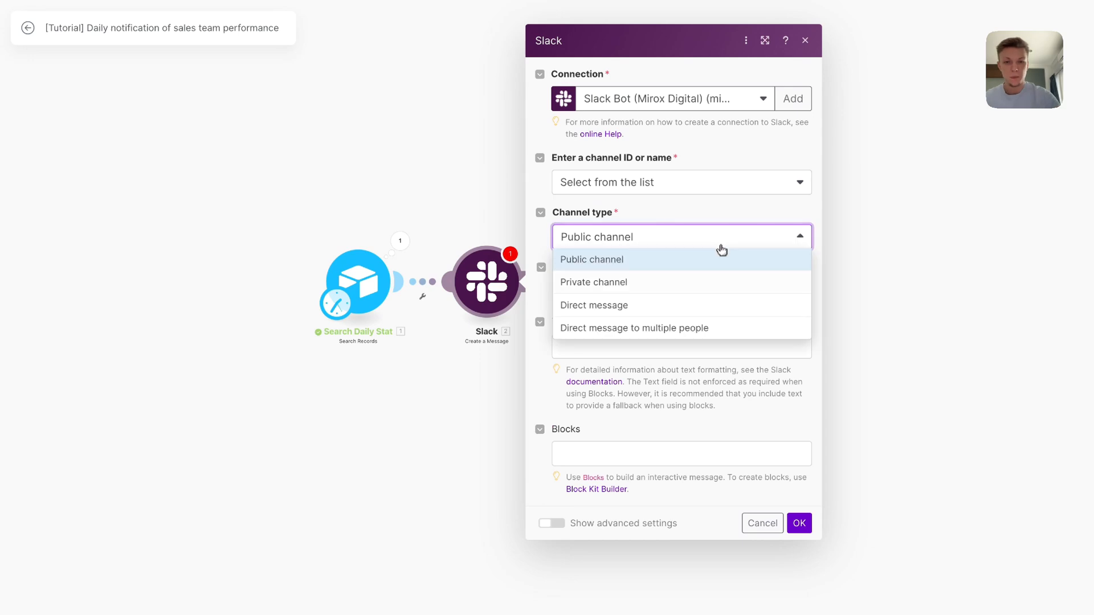
click(728, 281)
click(727, 293)
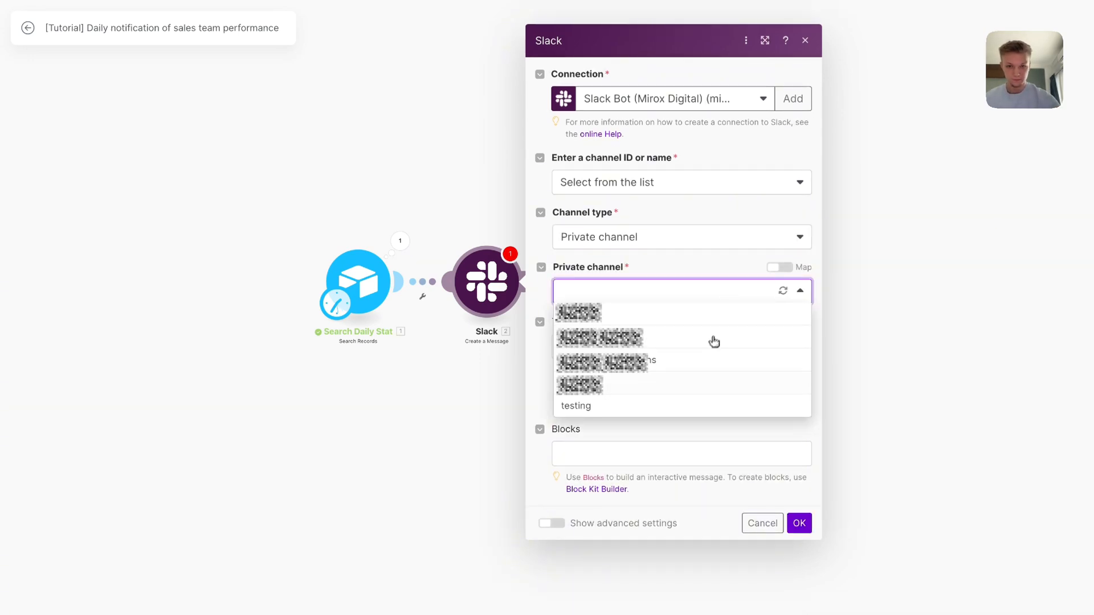
click(701, 402)
click(665, 349)
key(ctrl+super+space)
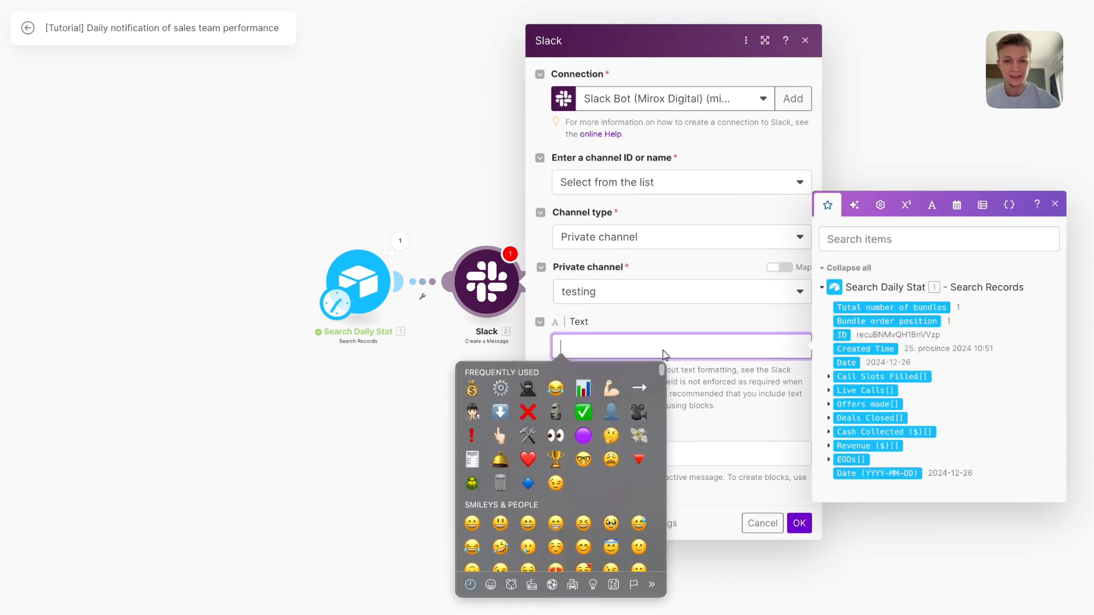
Start the message with a bar chart emoji and 'Summary of formatDate(now;YYYY-MM-DD)'
click(587, 391)
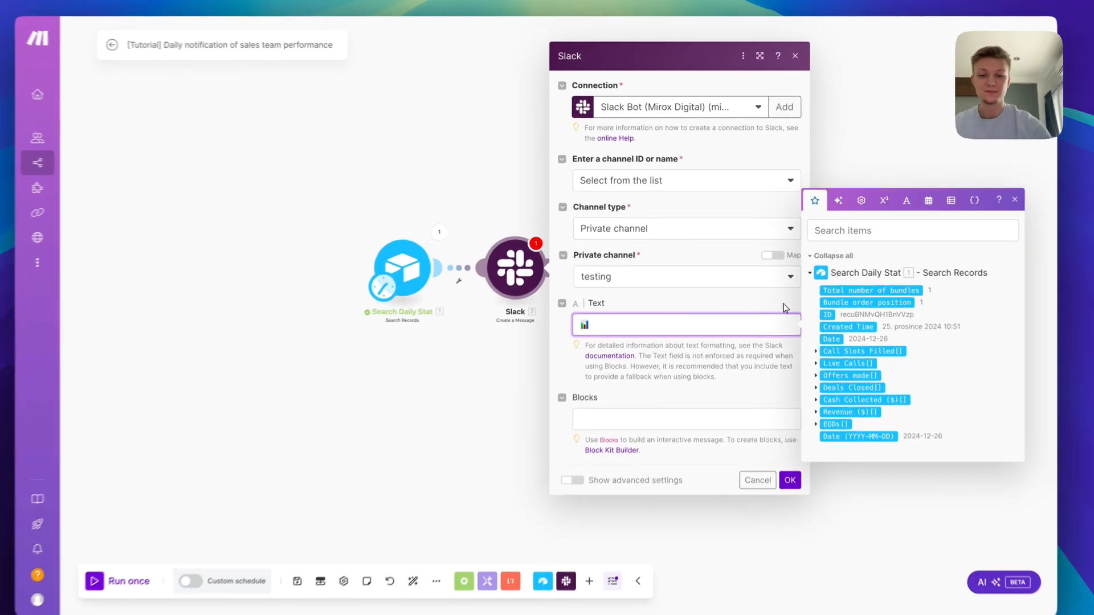
text(Summary of)
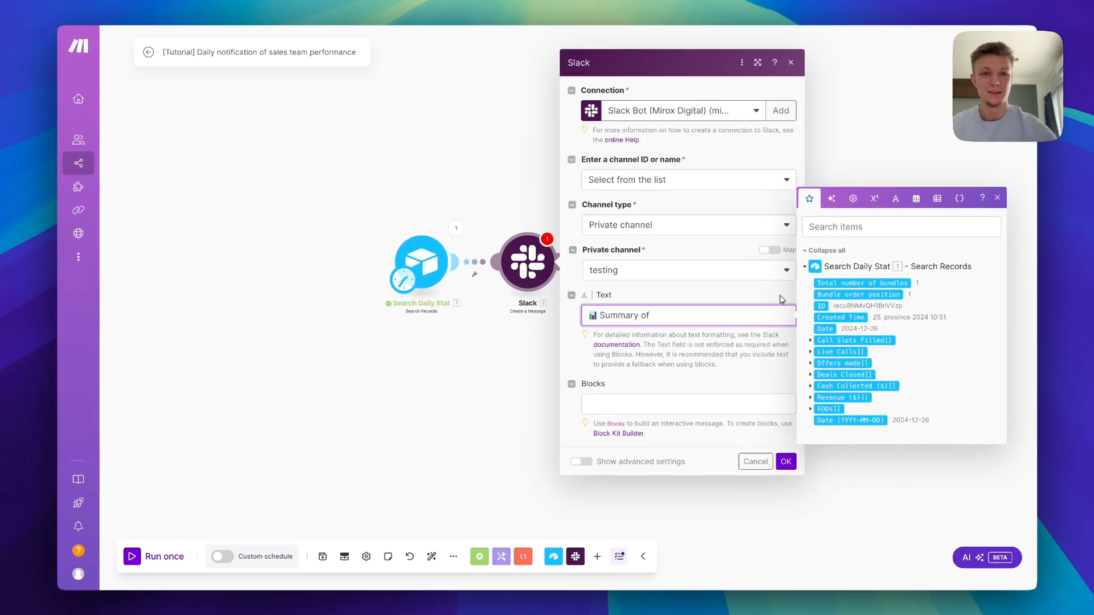
text( formatDate()
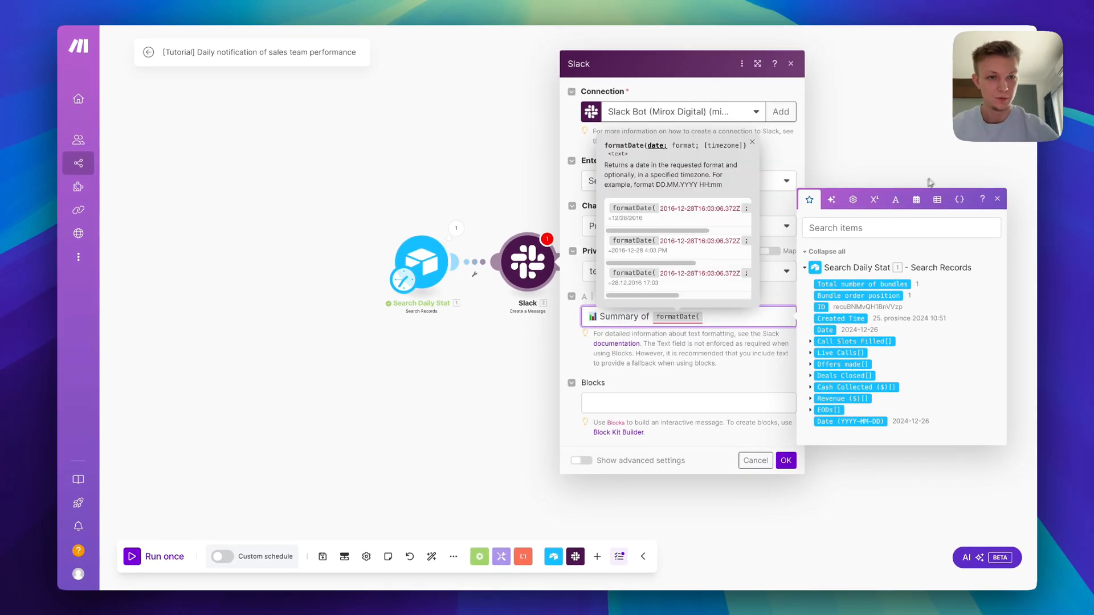
click(916, 198)
click(819, 398)
text(;)
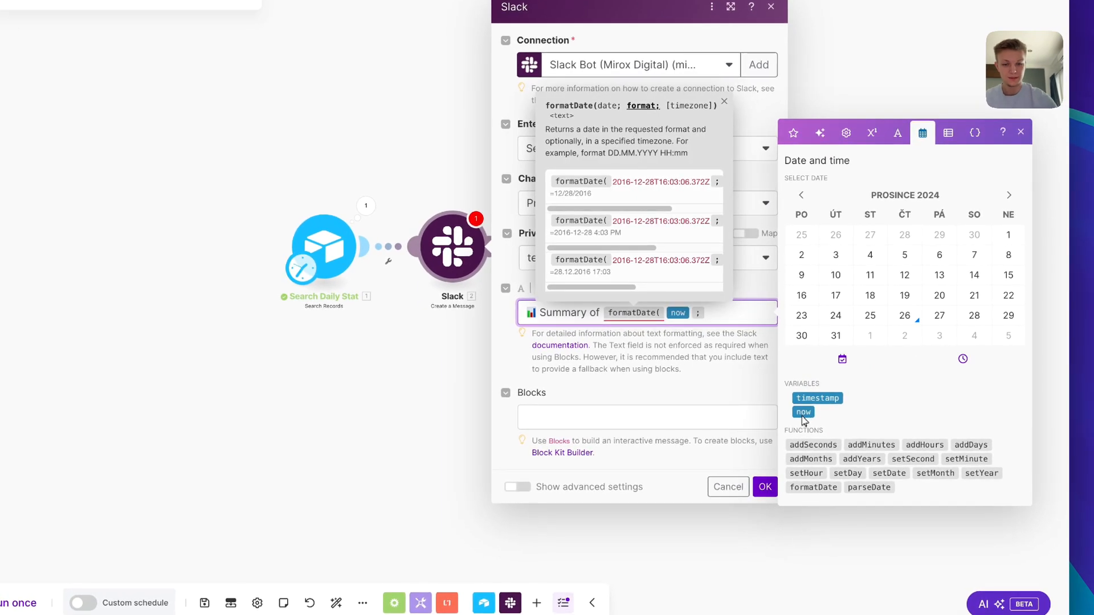
text(YYY)
text(Y-MM)
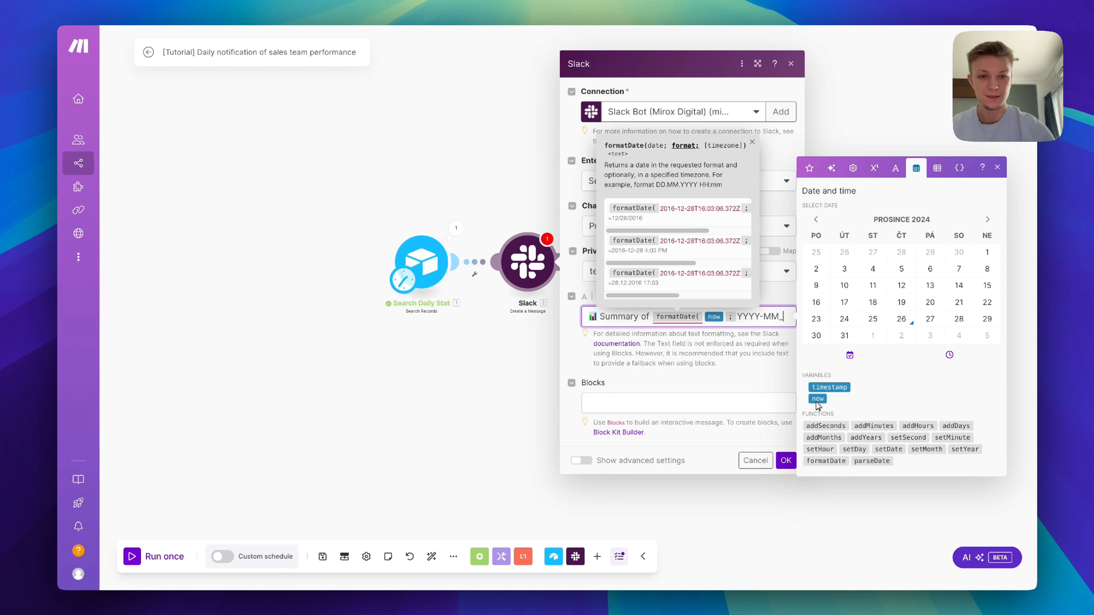
text(-Y)
key(BackSpace)
text(DD))
key(Return)
key(Return)
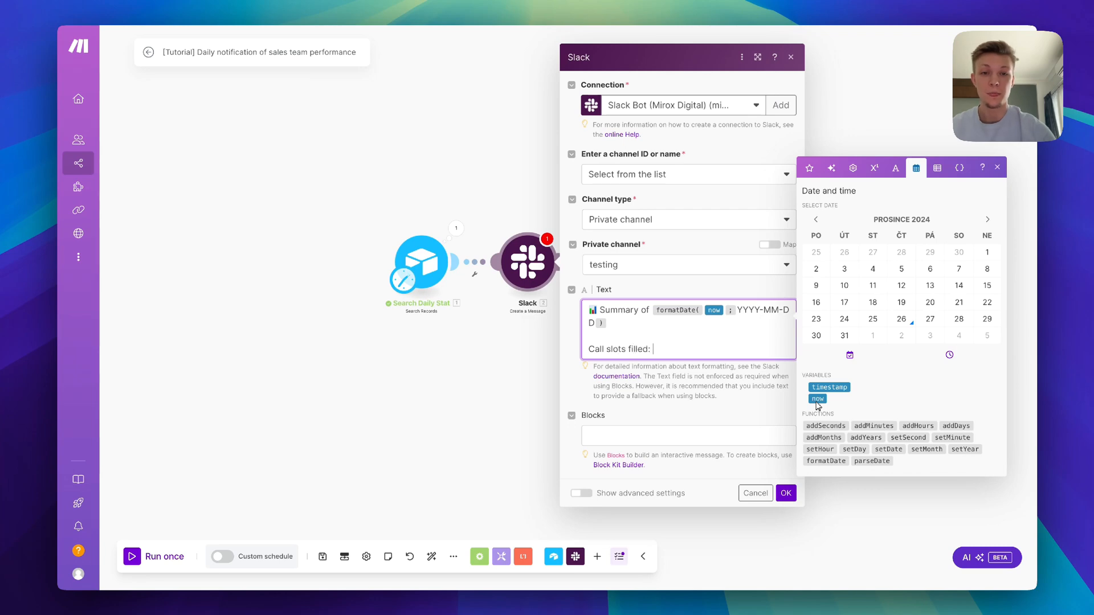
Add Call Slots Filled and Live Calls lines with their mapped Airtable values
click(809, 168)
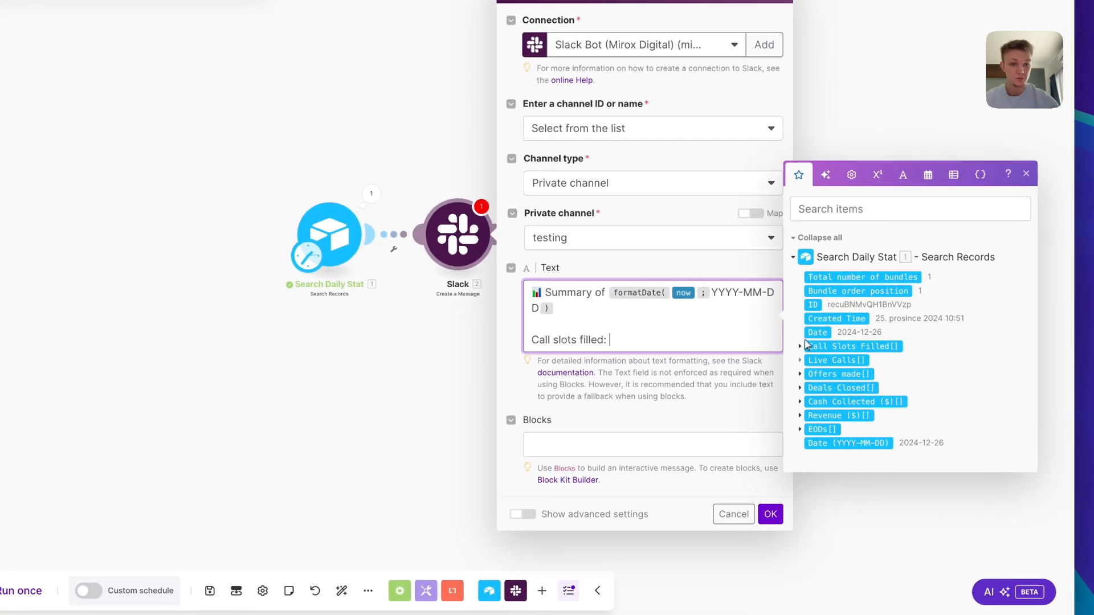
click(801, 346)
click(820, 350)
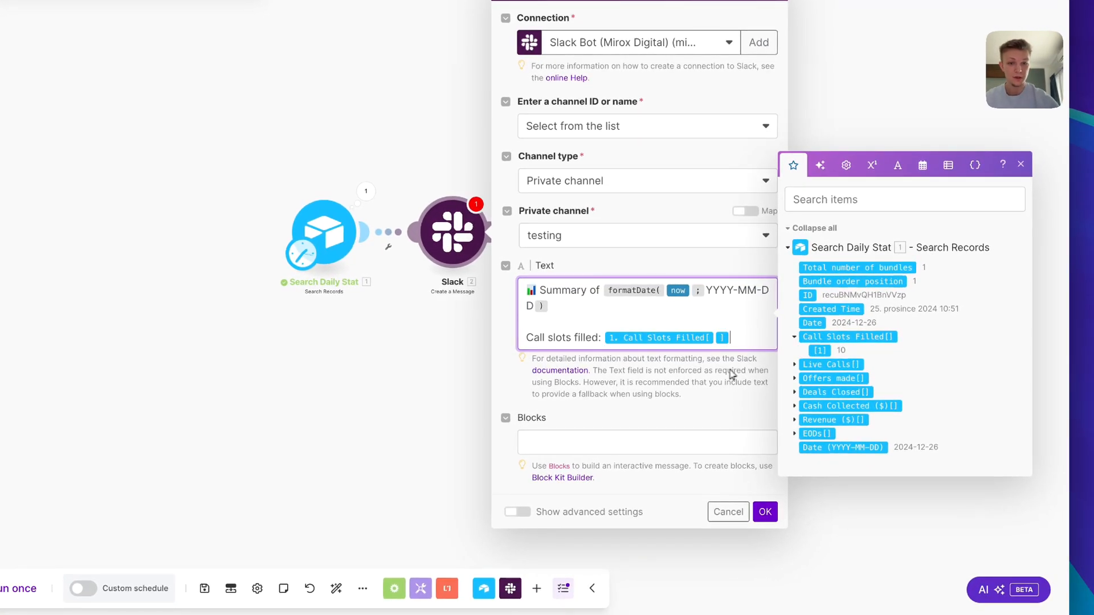
key(Return)
text(Live Calls:)
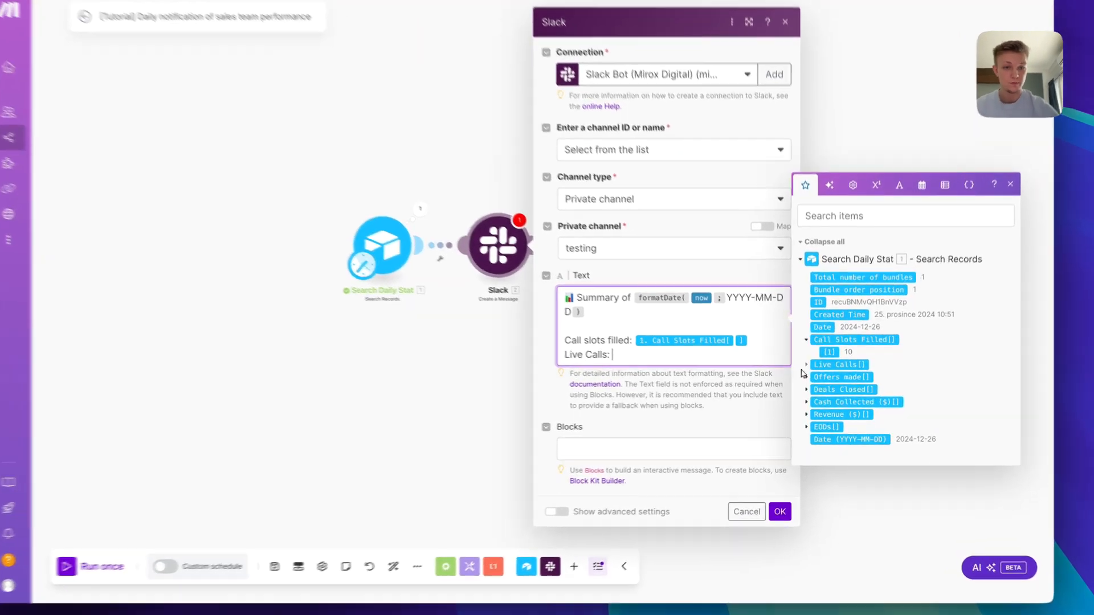
click(807, 365)
click(829, 377)
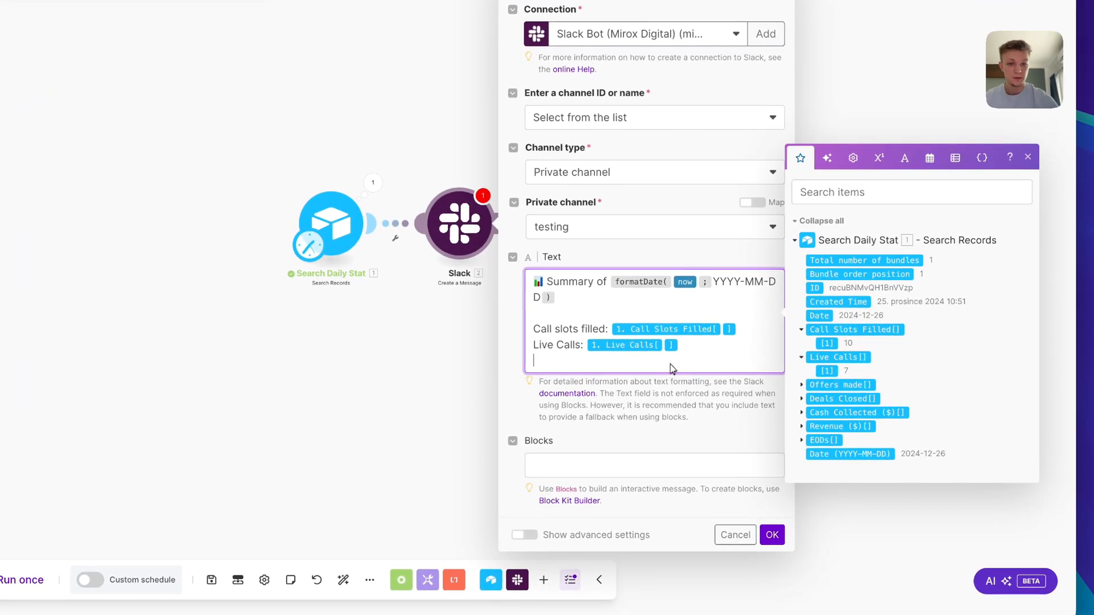
Add 'Offers:' and 'Deals closed:' lines with their mapped Airtable values
key(Return)
text(Offers:)
click(807, 393)
click(829, 405)
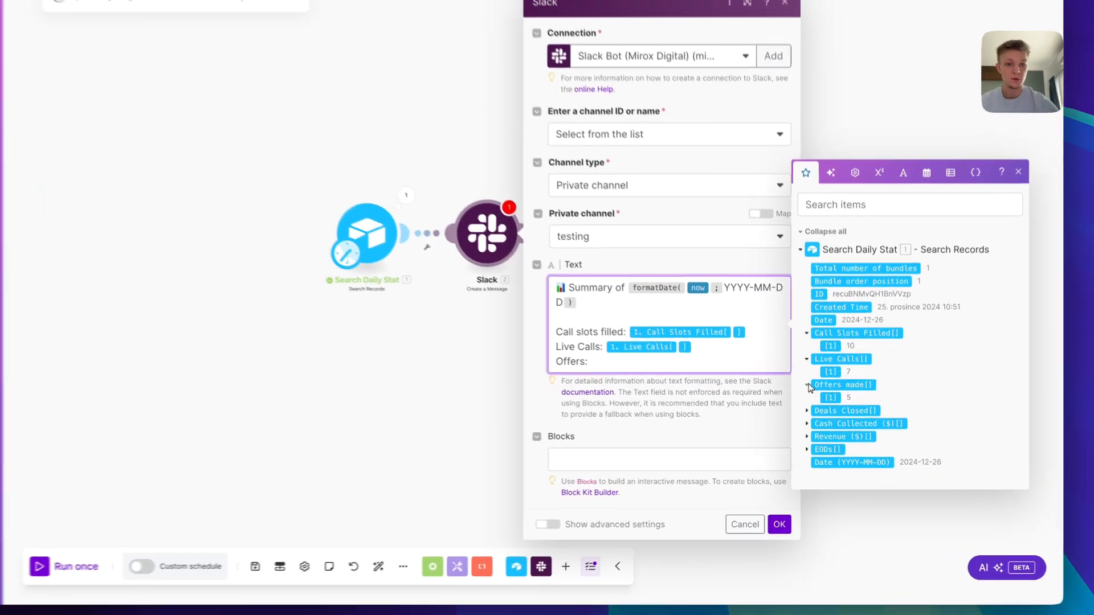
key(Return)
text(Deals )
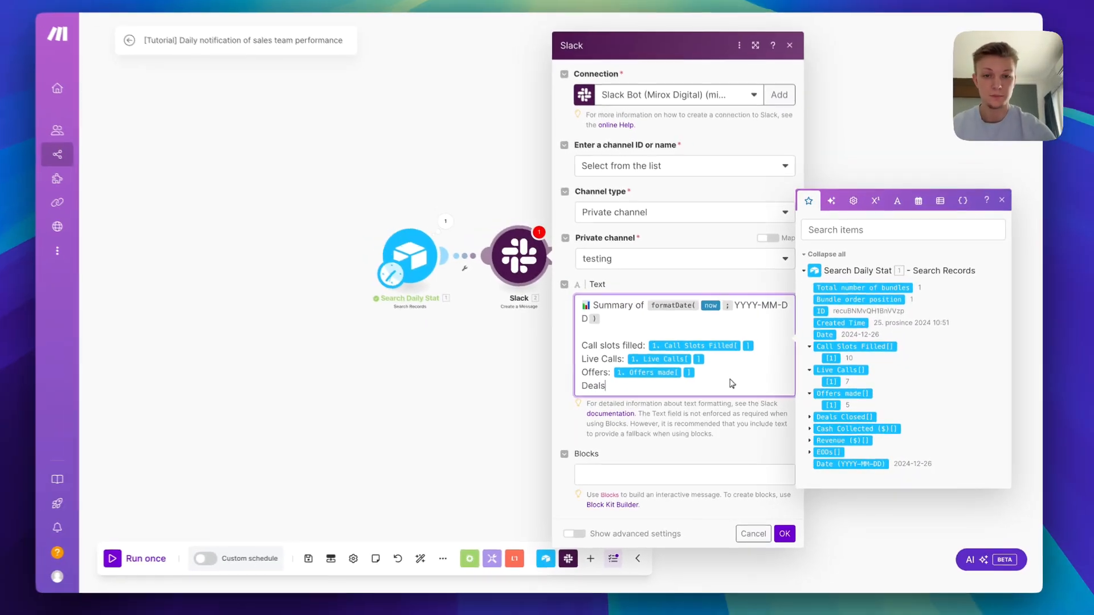
text(closed)
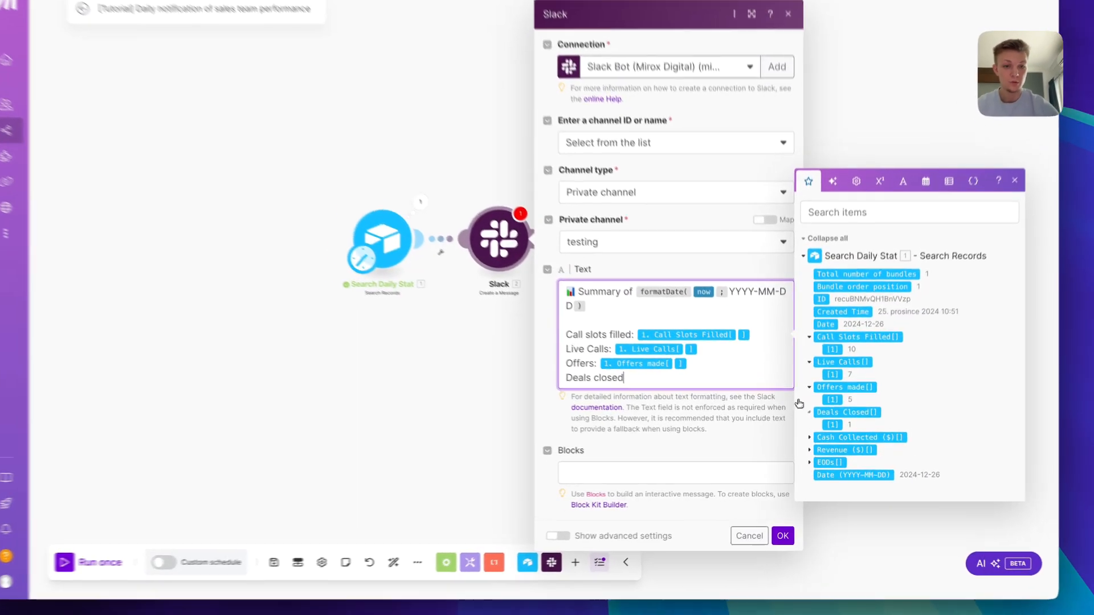
click(810, 418)
click(832, 430)
click(606, 368)
text(: 1. Deals Closed[)
click(654, 392)
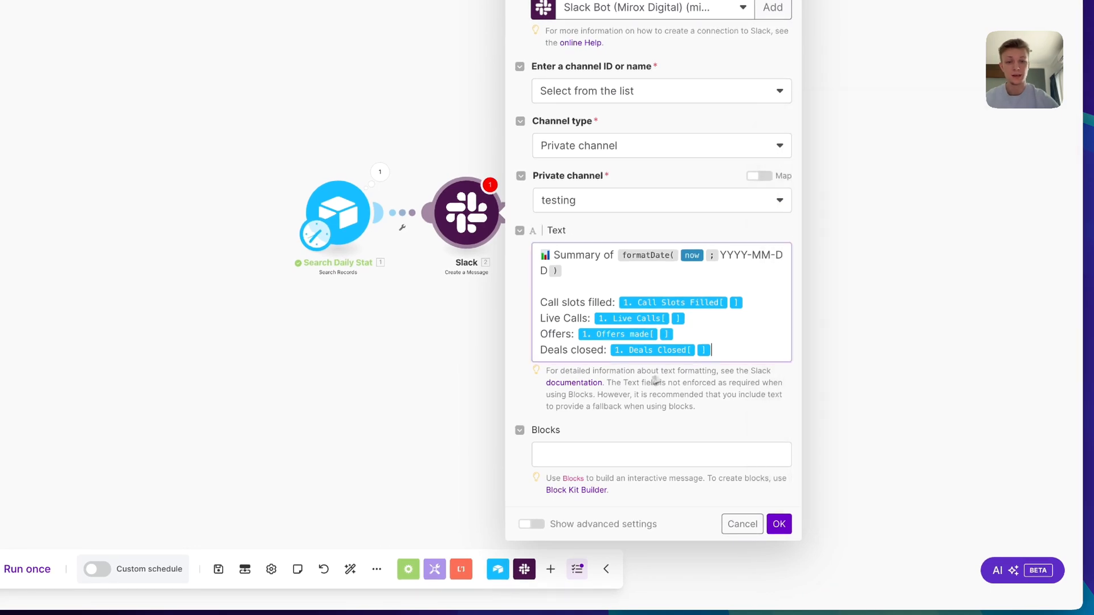
click(723, 368)
Add bold dollar lines for Cash Collected and Revenue, then save the module and run once
key(Return)
key(Return)
text(Cash Collected)
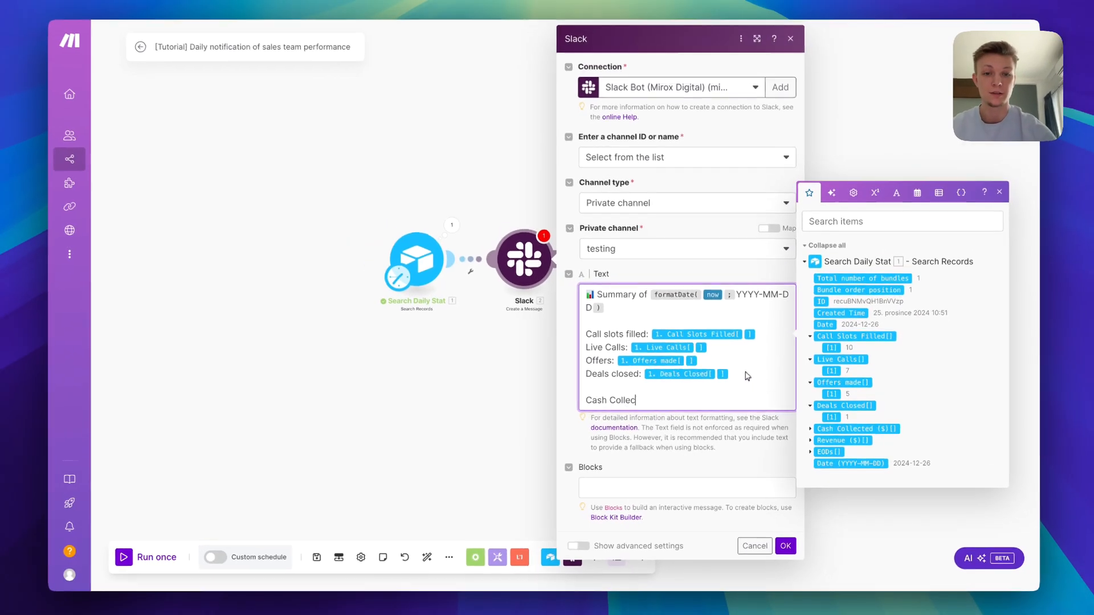
key(BackSpace)
text(: *)
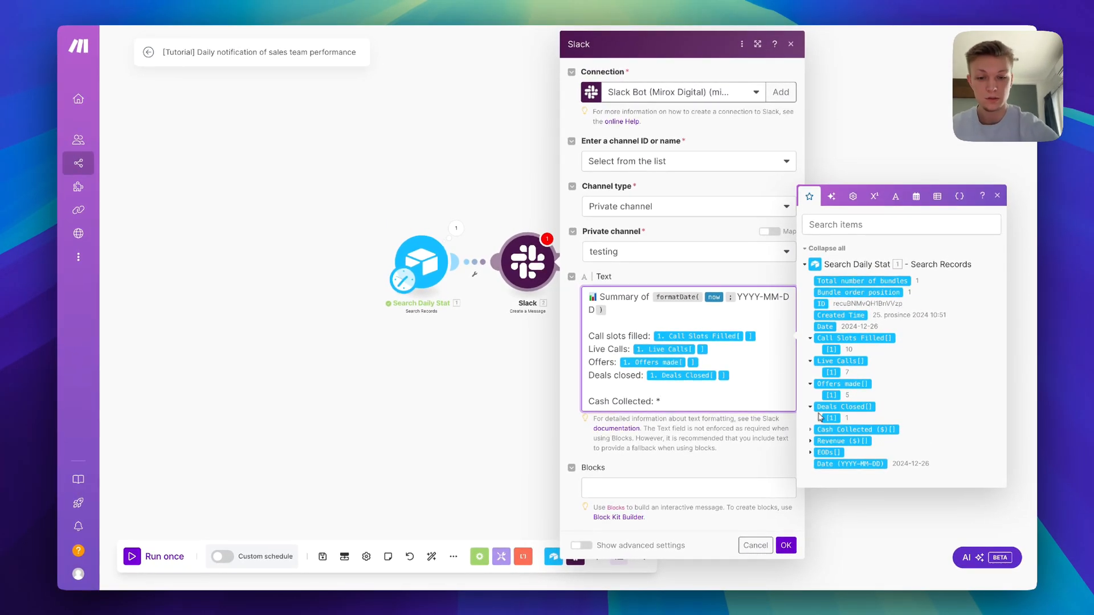
text($)
click(810, 430)
click(832, 441)
text(*)
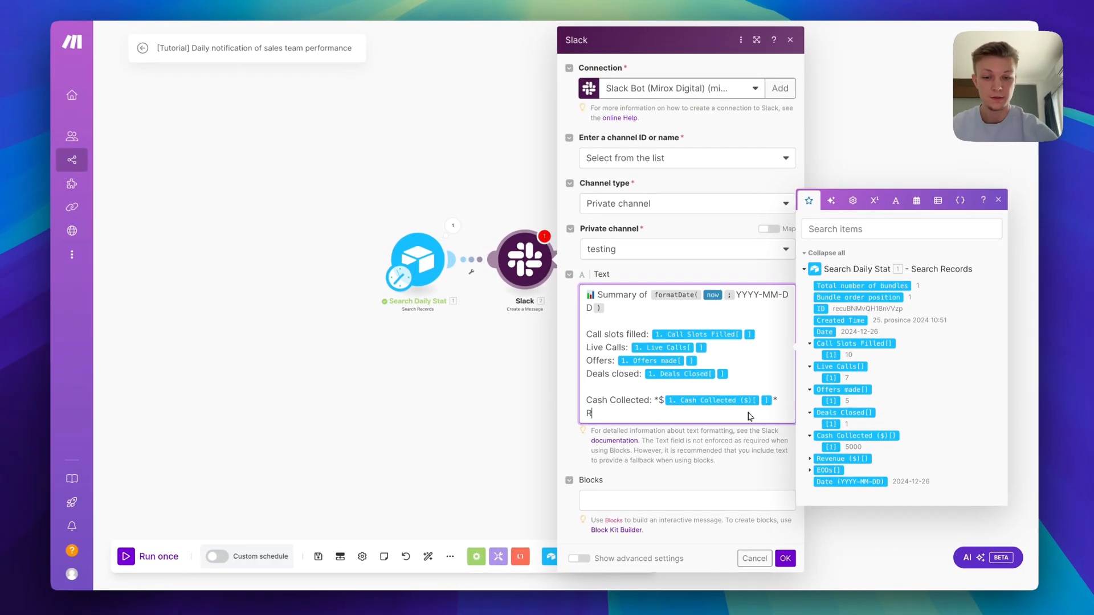
key(Return)
text(Revenue Generated: *)
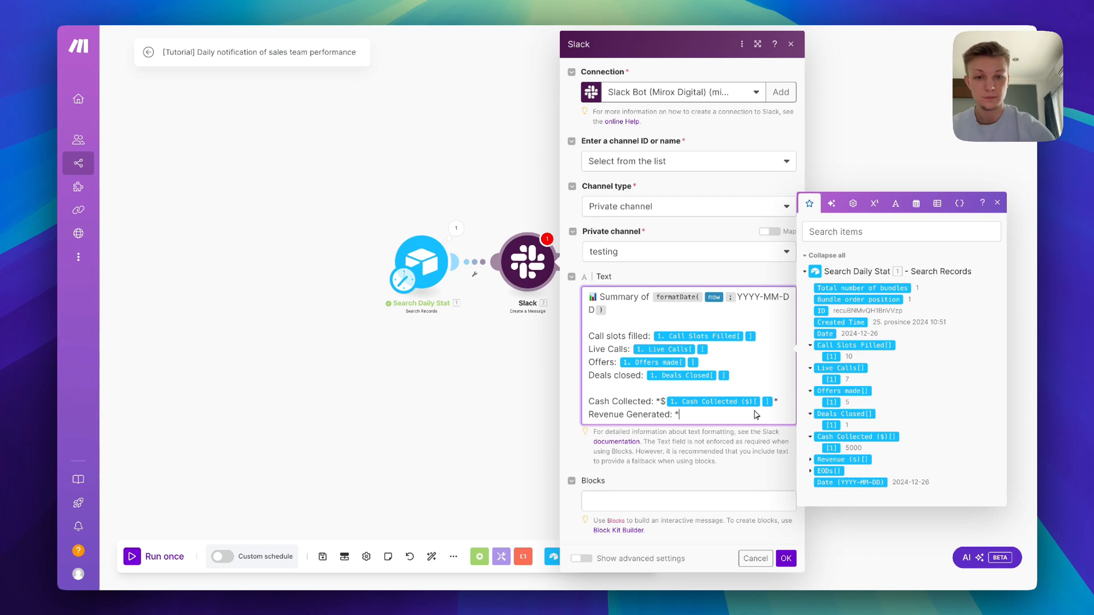
text($)
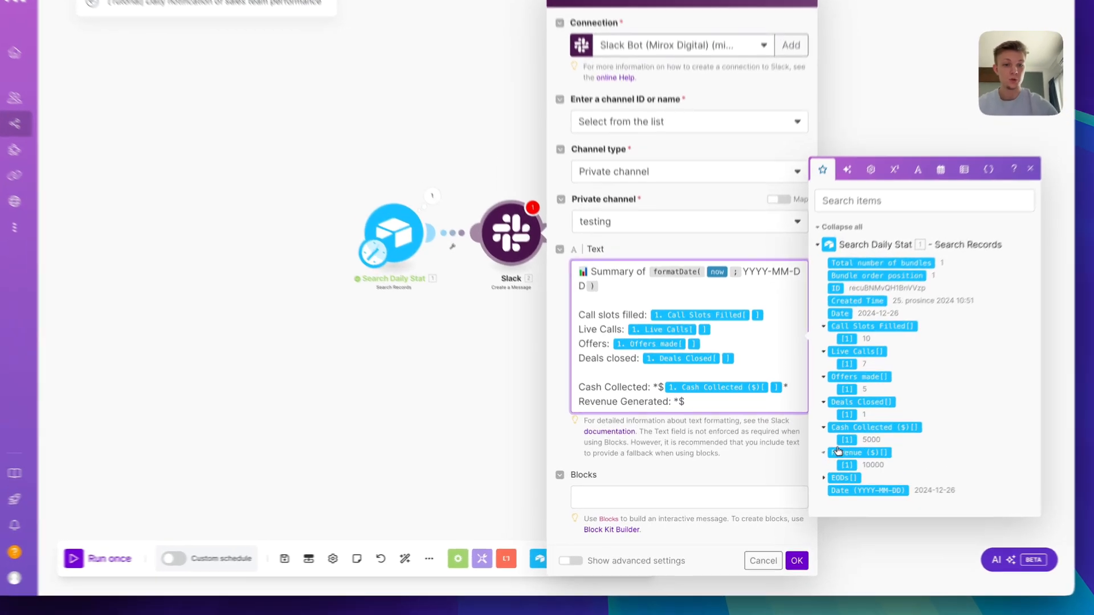
click(811, 460)
click(831, 473)
text(*)
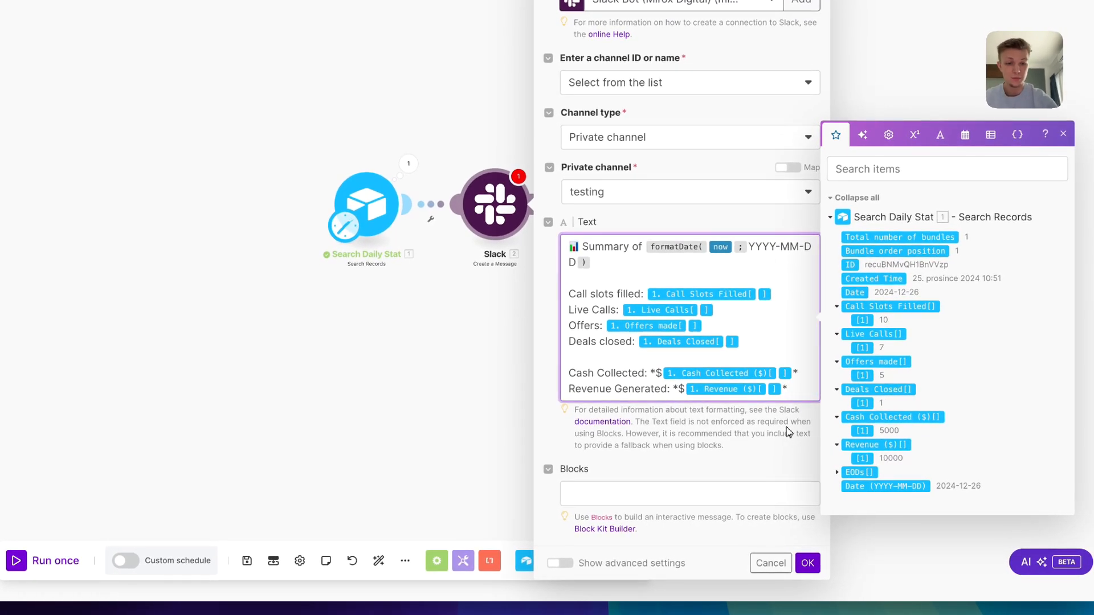
click(805, 561)
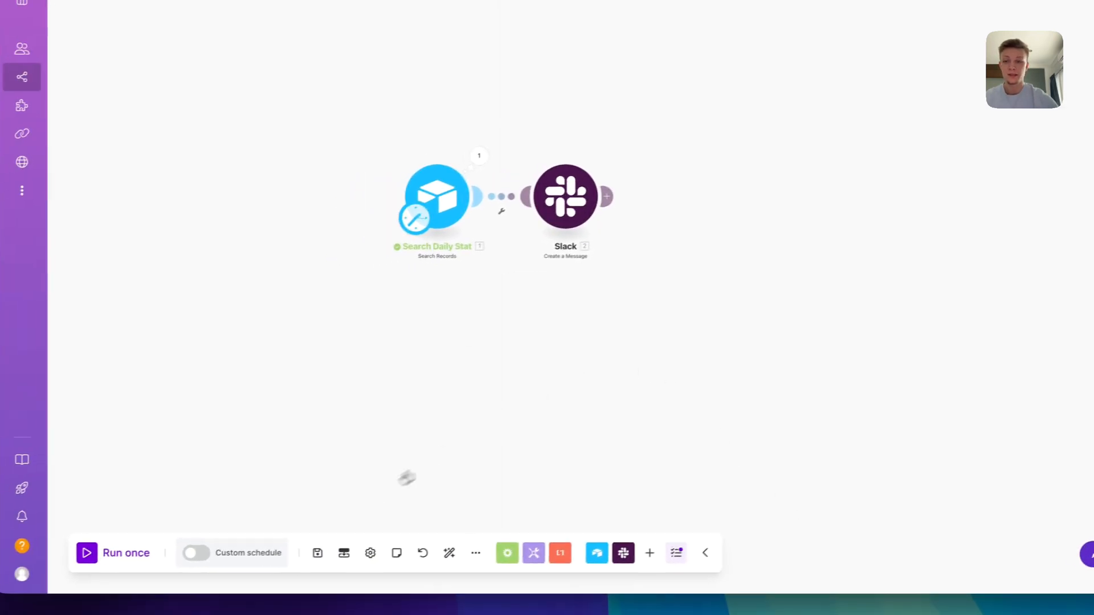
click(132, 554)
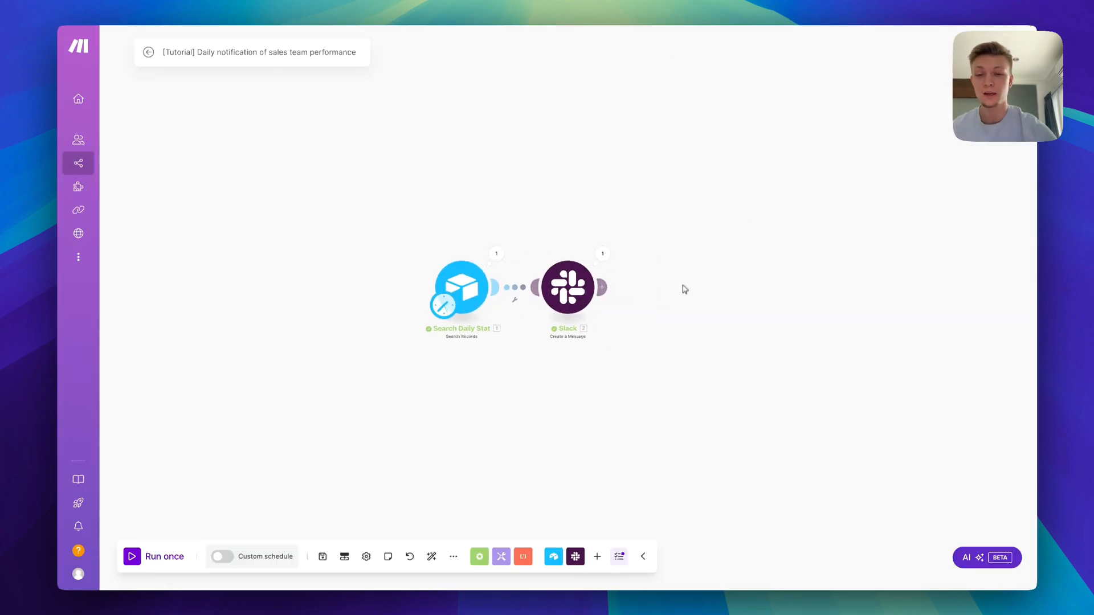
Move the Slack module further right of Search Daily Stat on the canvas
drag(622, 307, 740, 307)
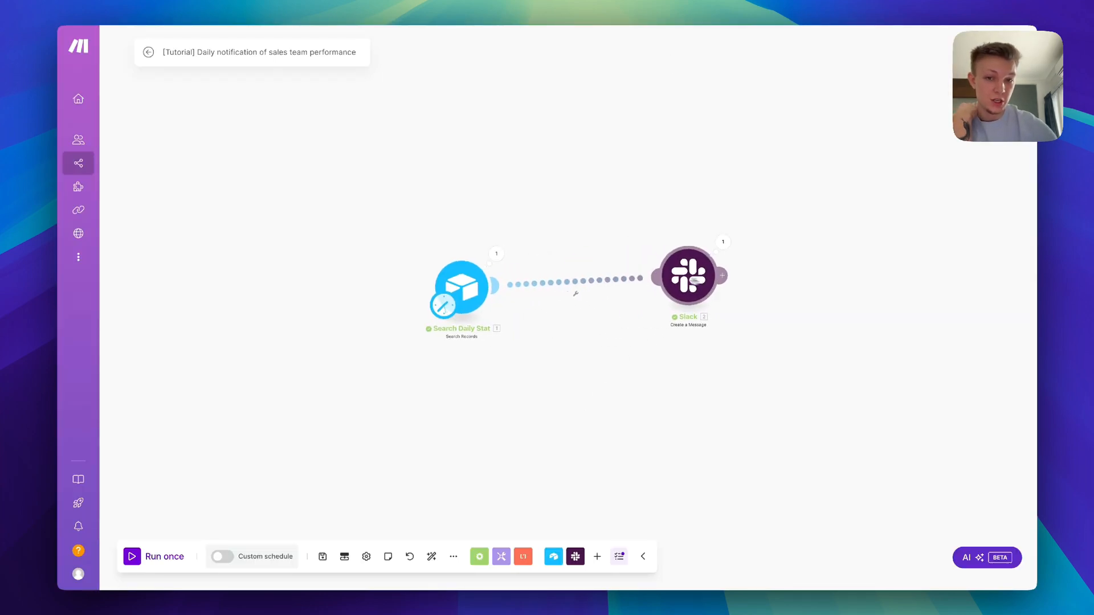
click(686, 287)
click(593, 256)
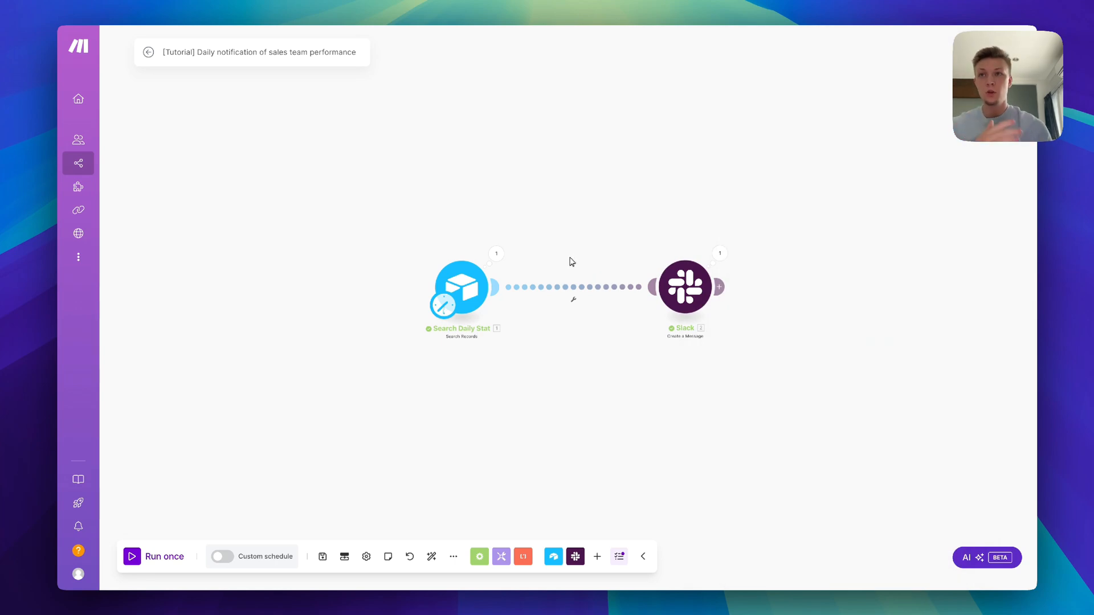
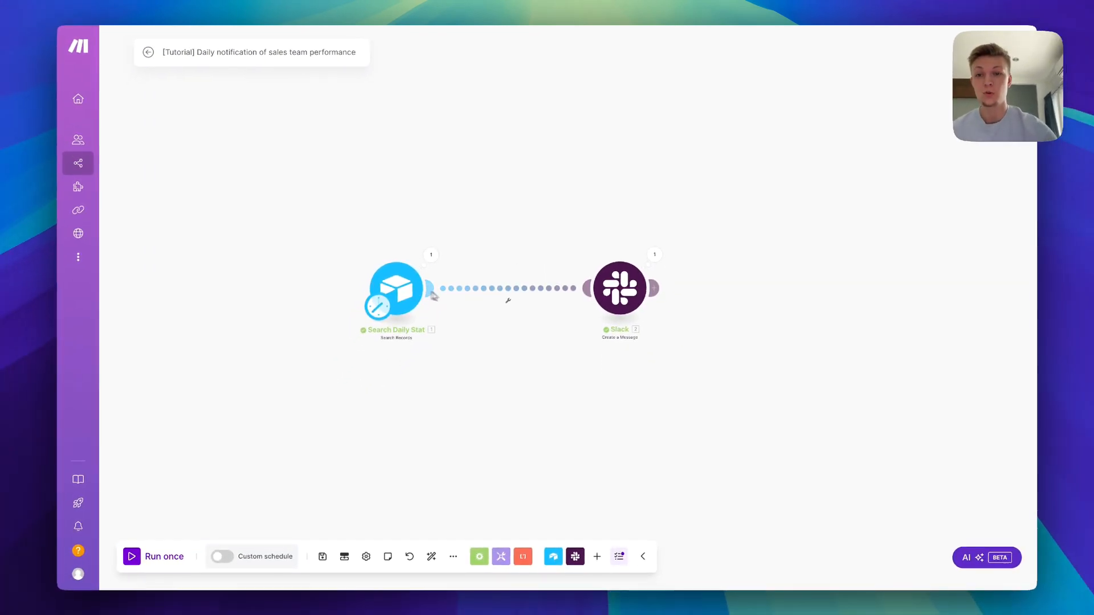
Insert a Tools numeric aggregator module on the link between Search Daily Stat and Slack
click(476, 289)
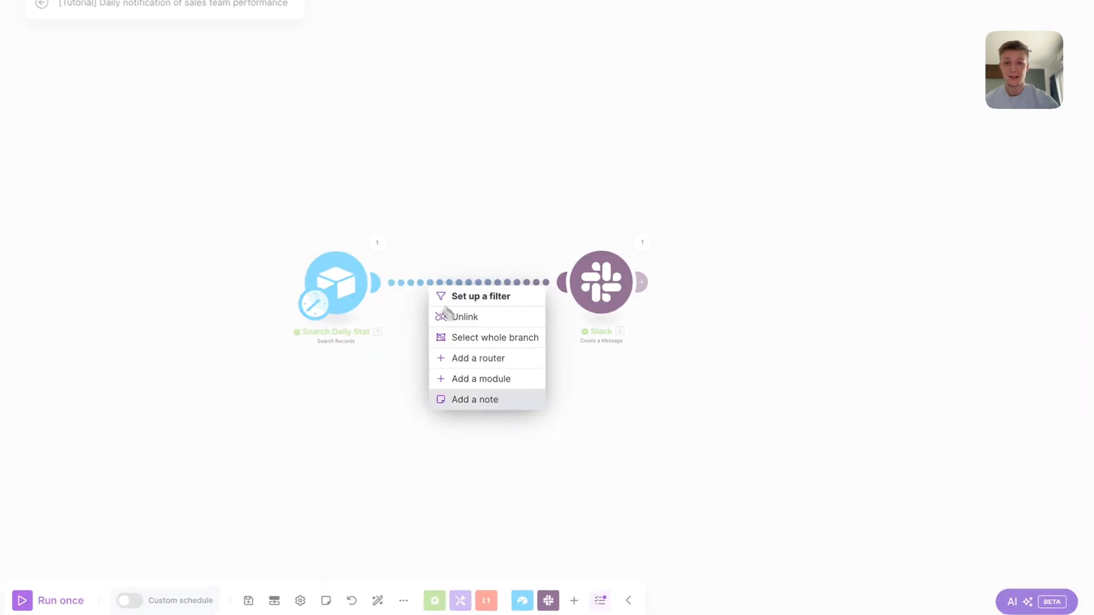
click(544, 366)
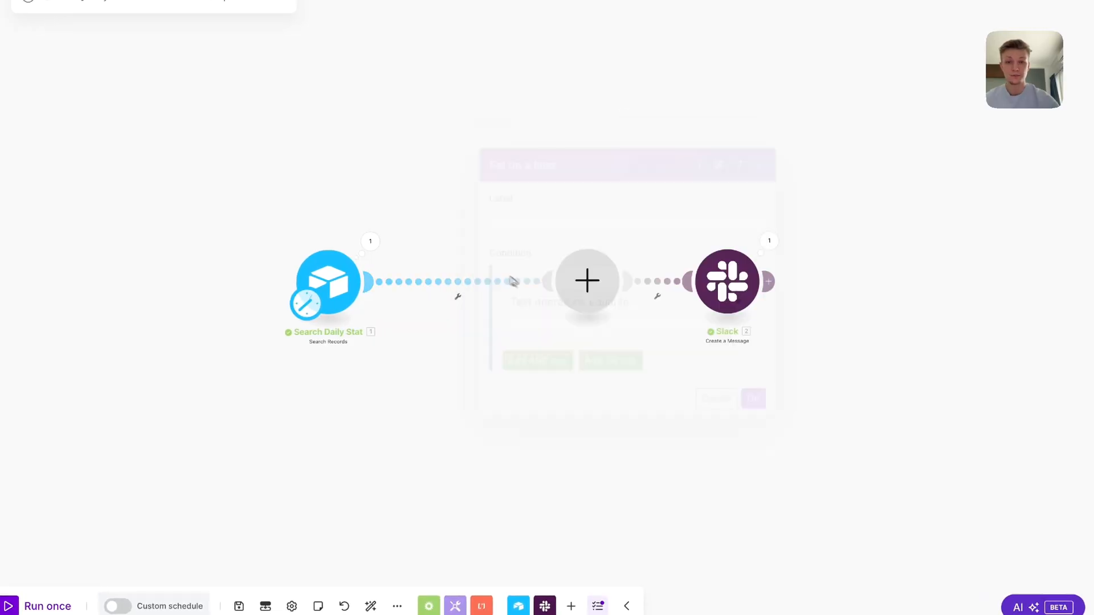
click(587, 281)
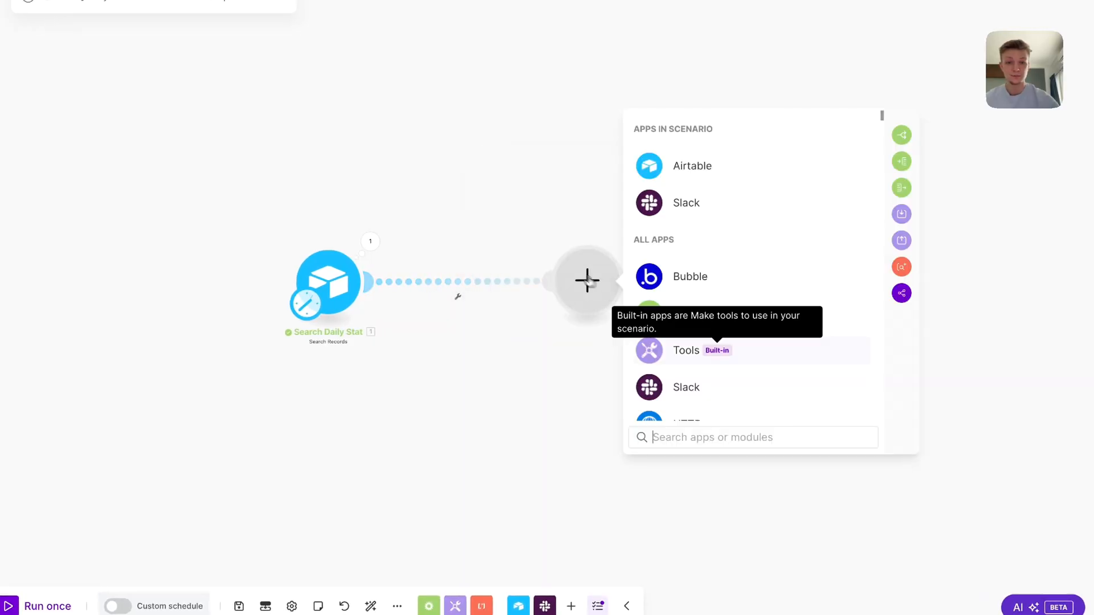
click(689, 349)
scroll(804, 316, down, 5)
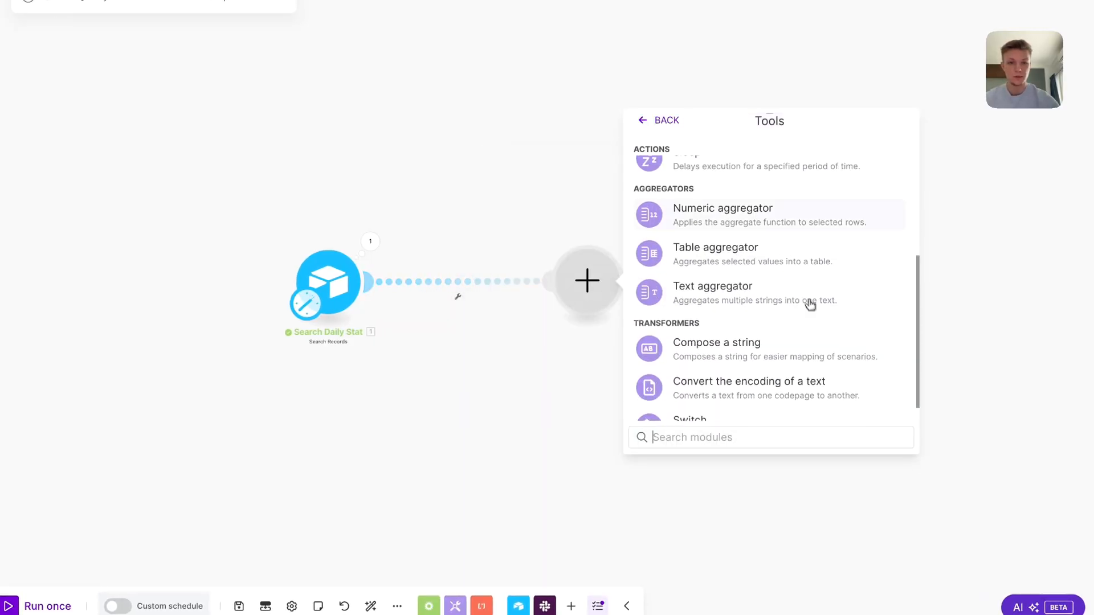
click(774, 223)
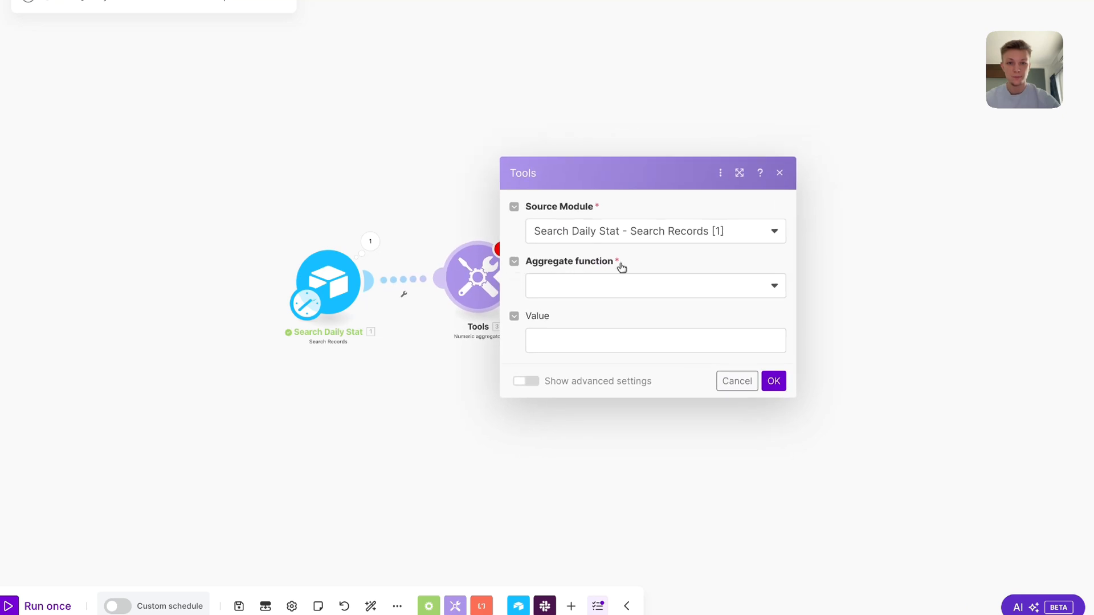
Set the aggregator to SUM the Call Slots Filled values and confirm
click(639, 287)
click(650, 329)
click(650, 340)
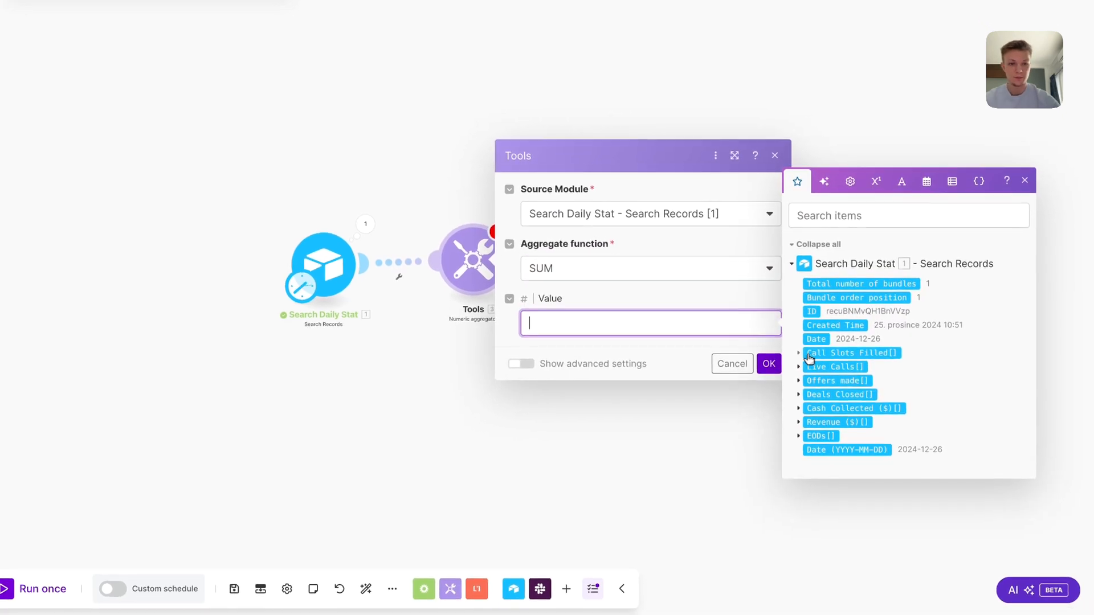
click(799, 354)
click(822, 360)
click(671, 344)
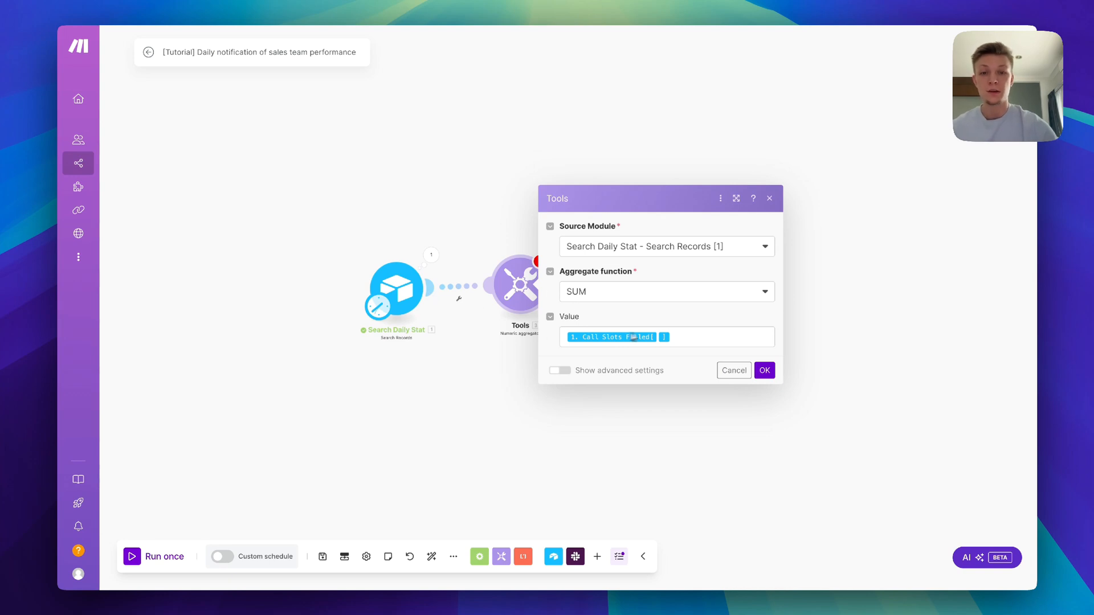
click(764, 371)
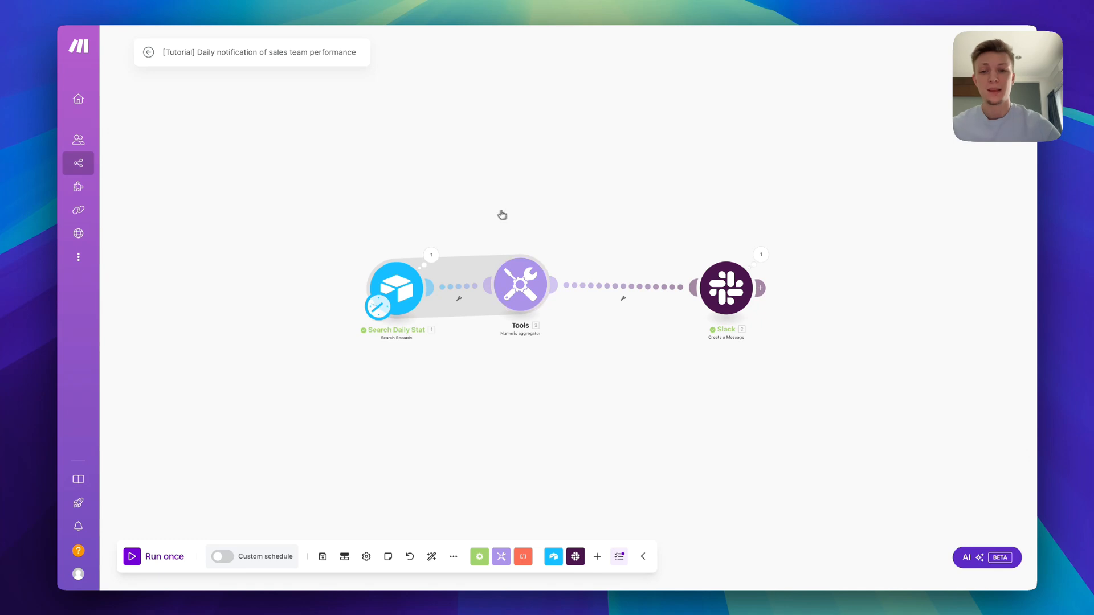
Auto-align the modules, then paste a copy of the search-and-aggregator pair before Slack
click(432, 556)
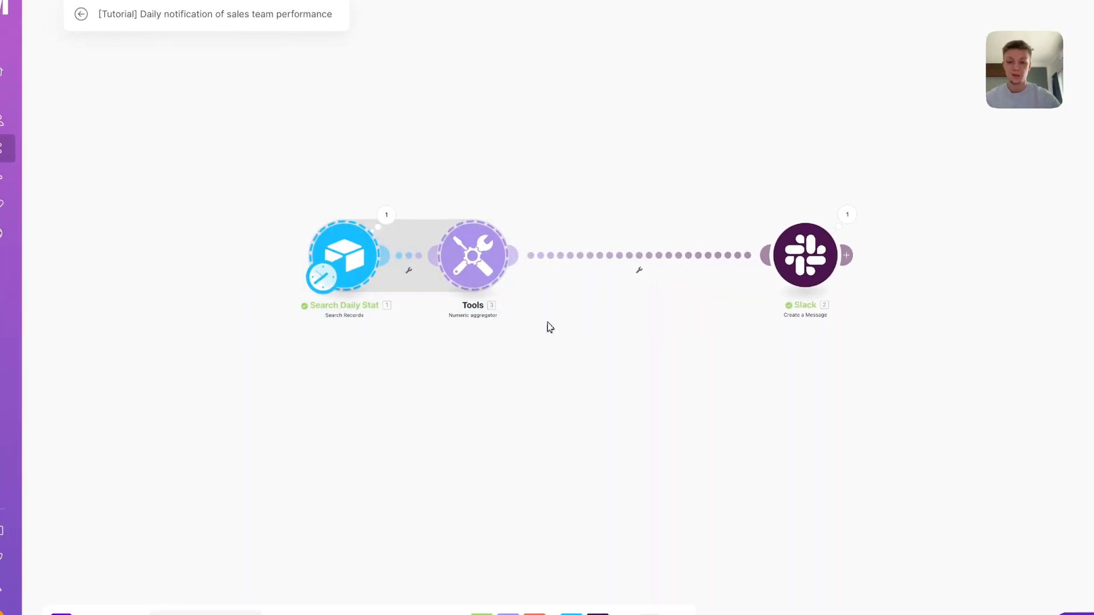
key(ctrl+v)
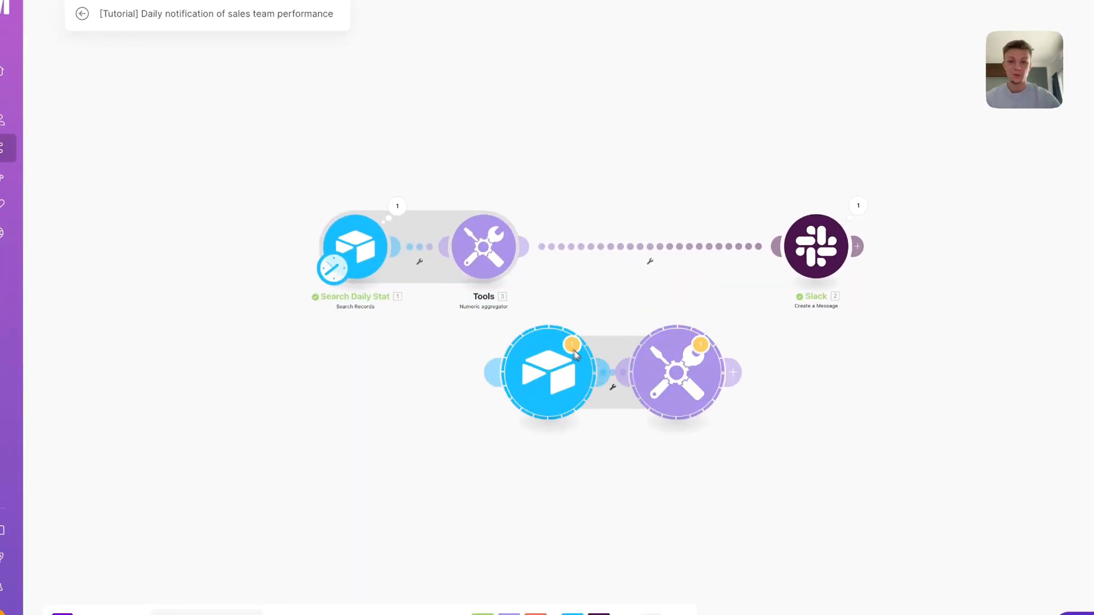
drag(550, 371, 529, 245)
Unlink the old Tools-to-Slack link, chain the copied pair into Slack, and auto-align the five modules
right_click(564, 243)
click(601, 273)
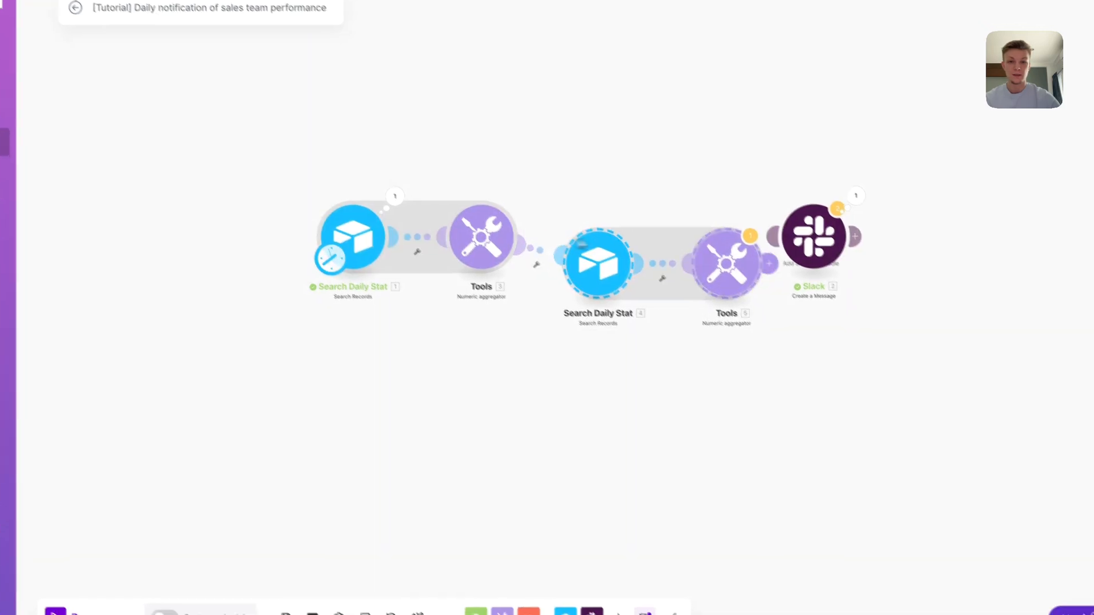
click(775, 270)
click(854, 307)
drag(732, 203, 704, 225)
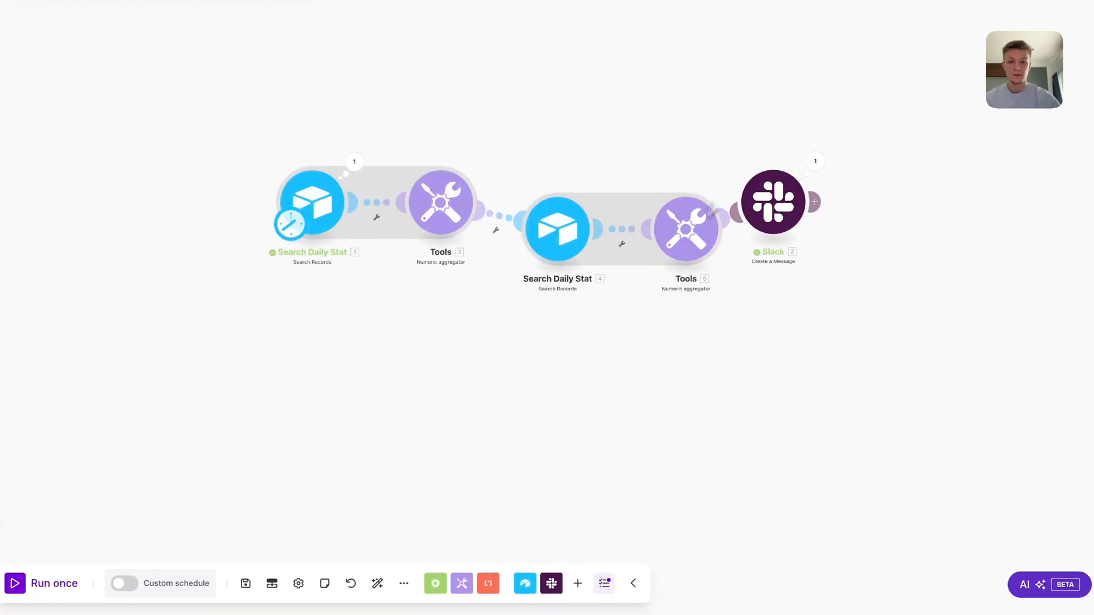
click(377, 584)
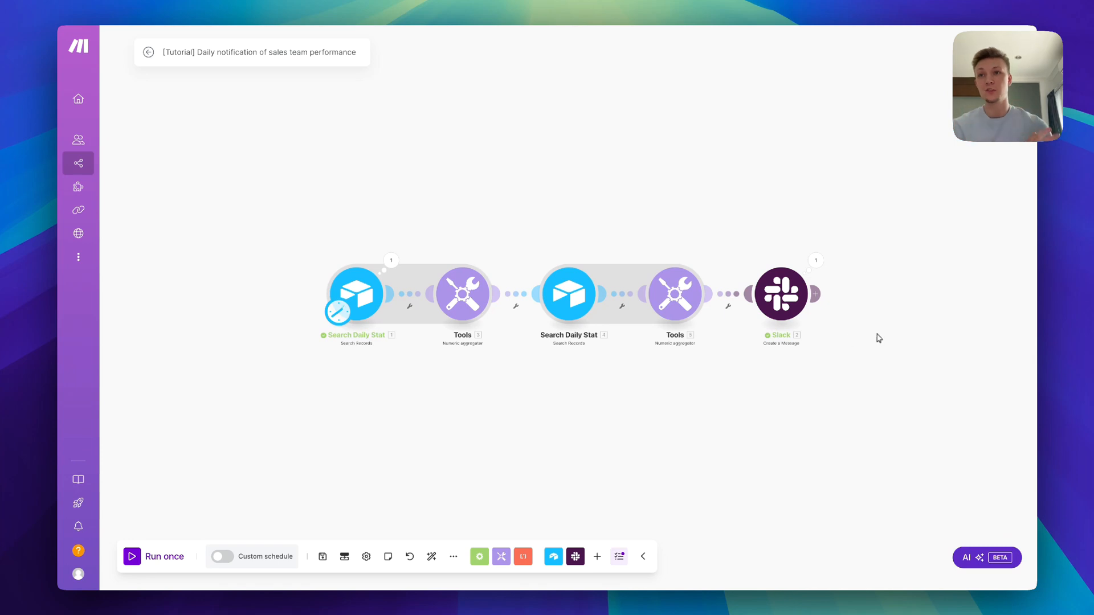
Check the aggregated Tools results in the Slack message's Text mapping, then save the scenario
click(782, 294)
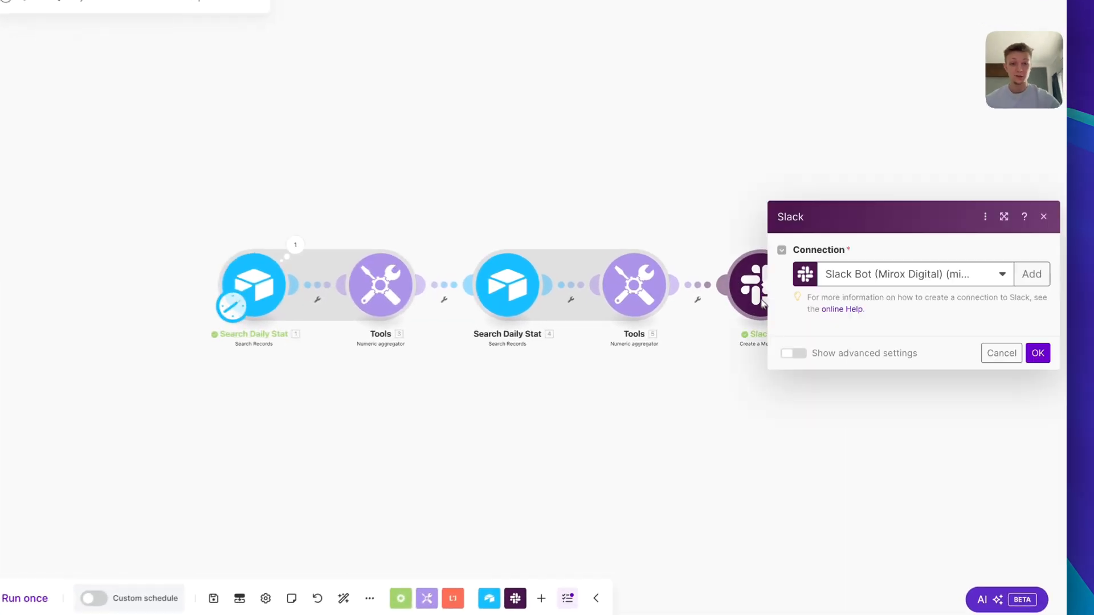
click(989, 347)
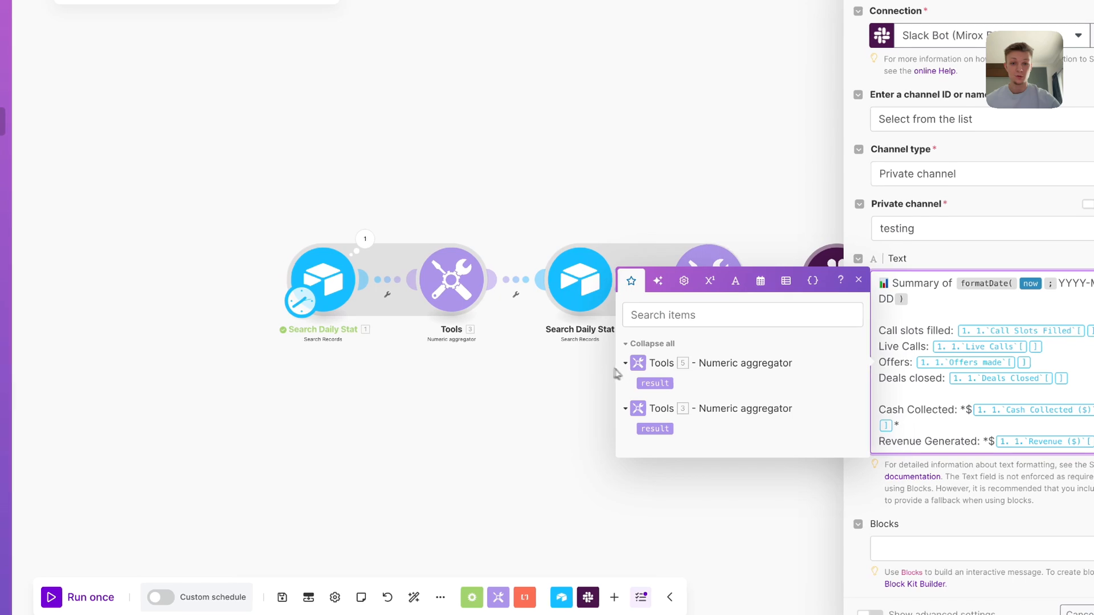
click(1081, 612)
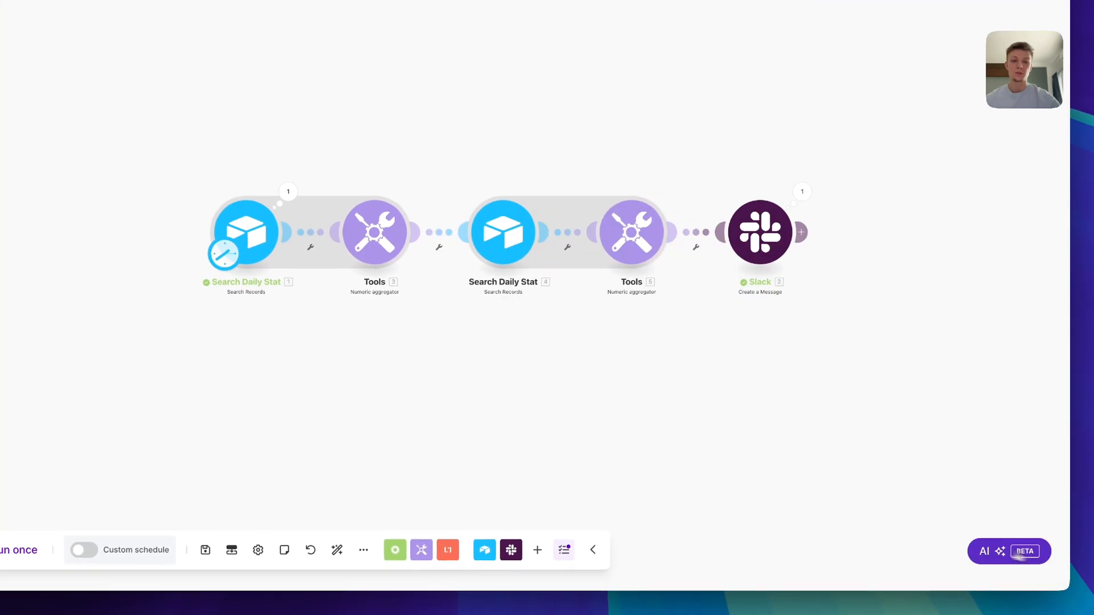
click(205, 550)
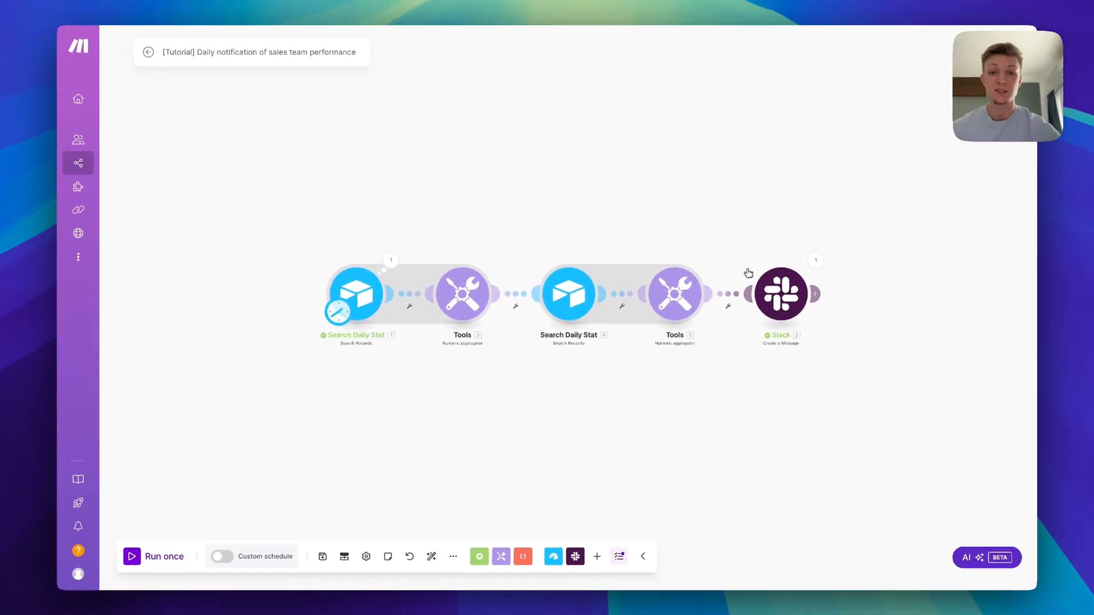
drag(859, 274, 786, 271)
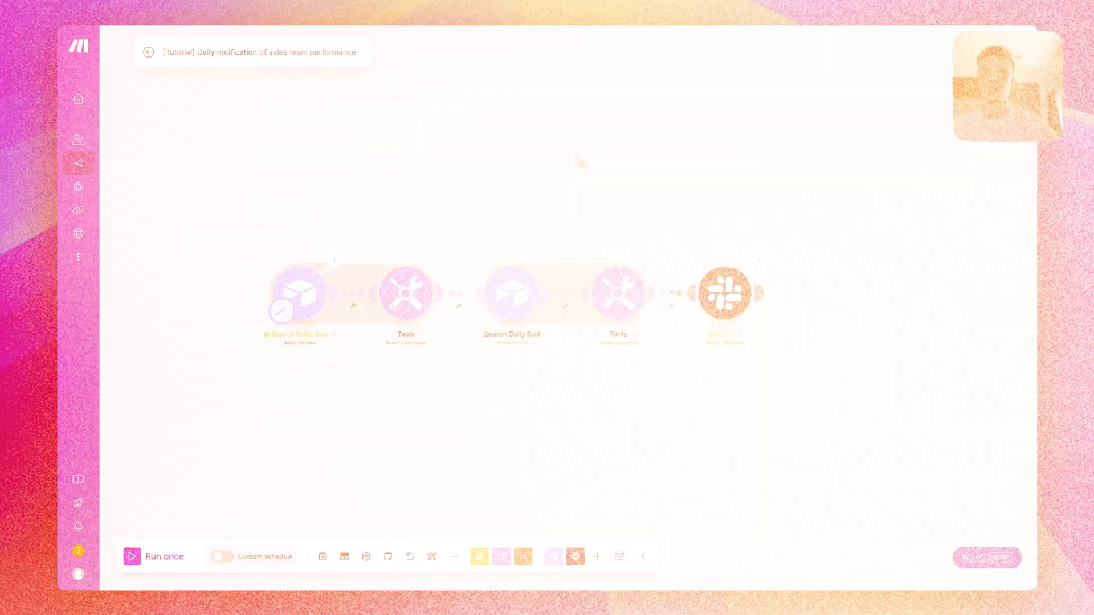